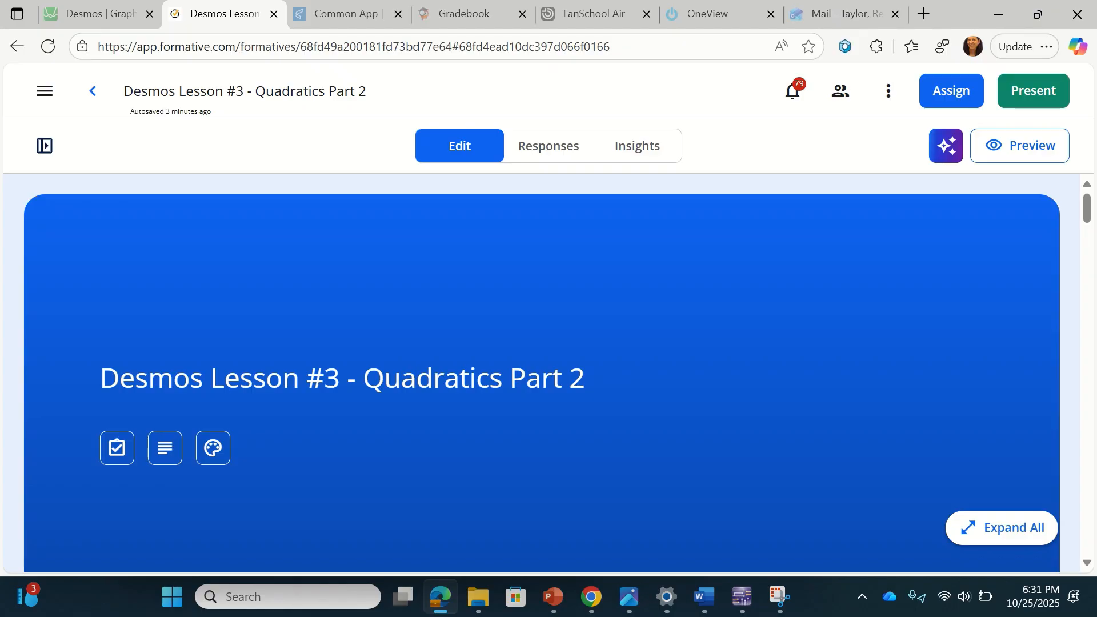
- Open the student preview of Desmos Lesson #3 in its own browser tab, start it and view question 1
click(1021, 145)
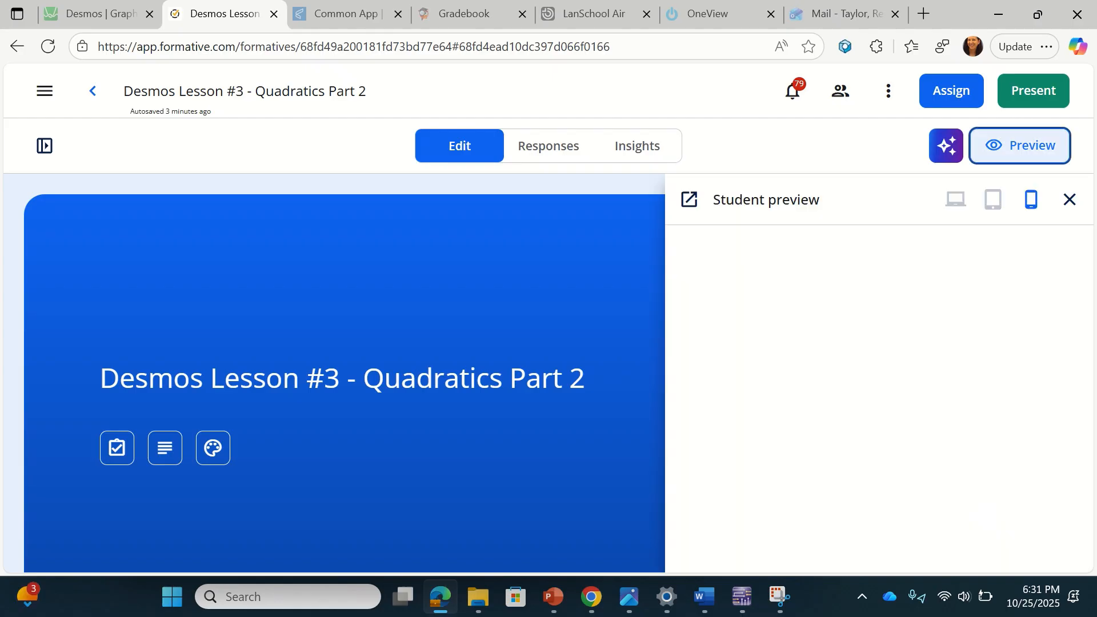
click(690, 199)
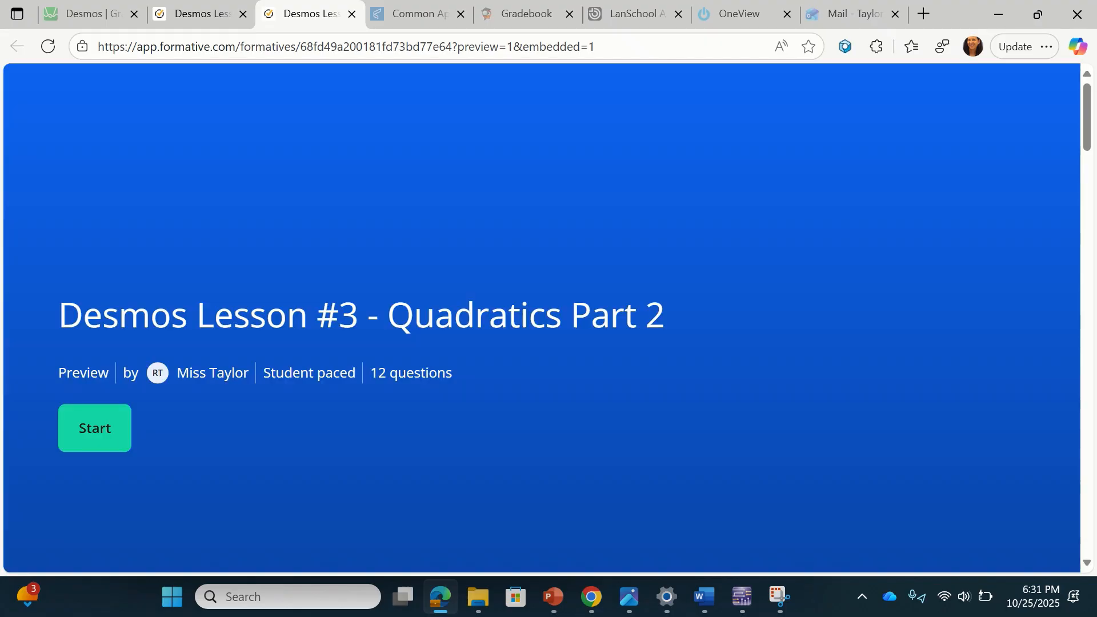
click(95, 429)
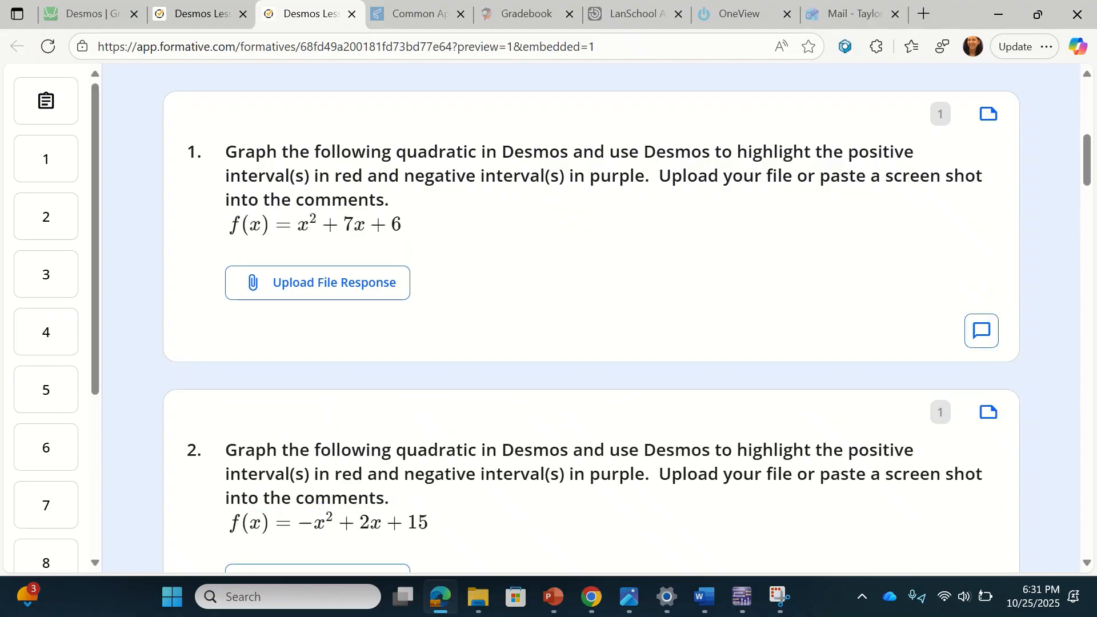
scroll(591, 317, up, 1)
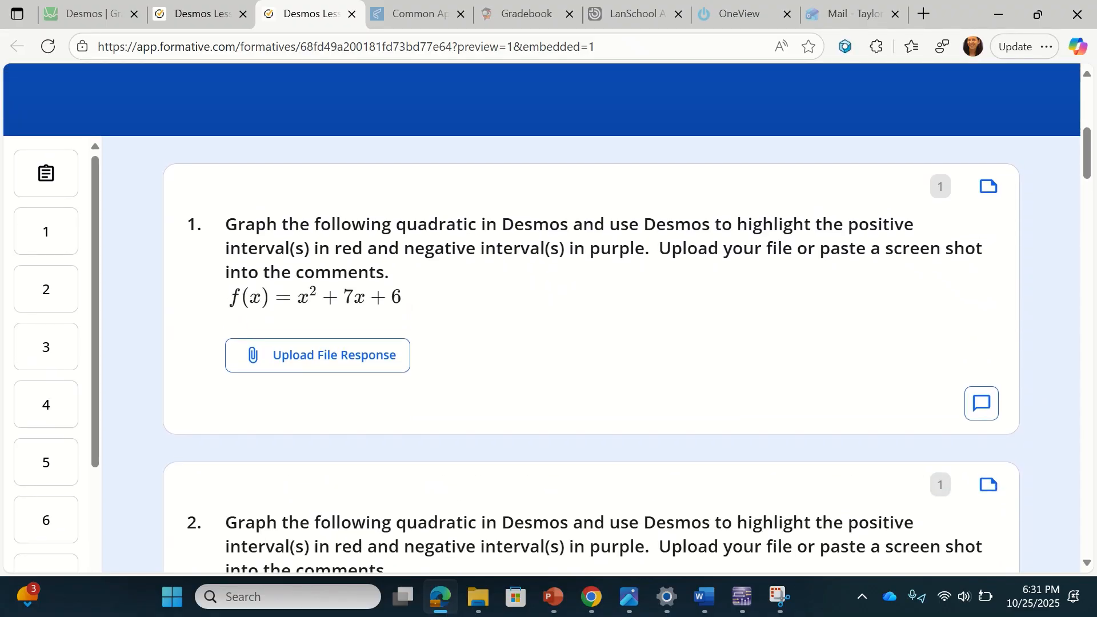
scroll(592, 318, up, 4)
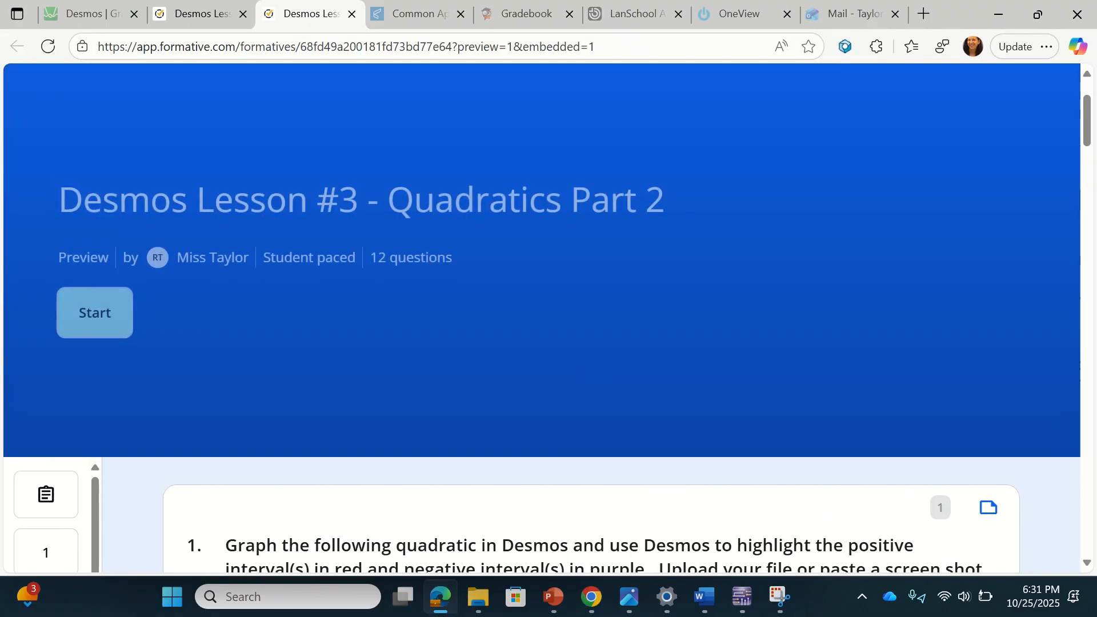
scroll(592, 318, down, 5)
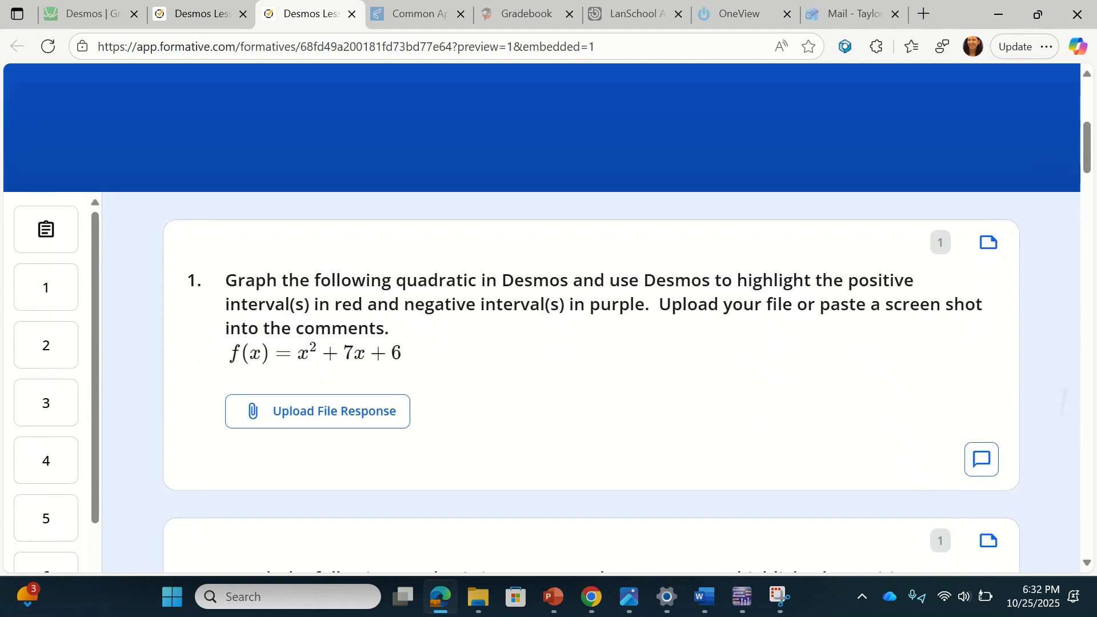
scroll(592, 318, down, 2)
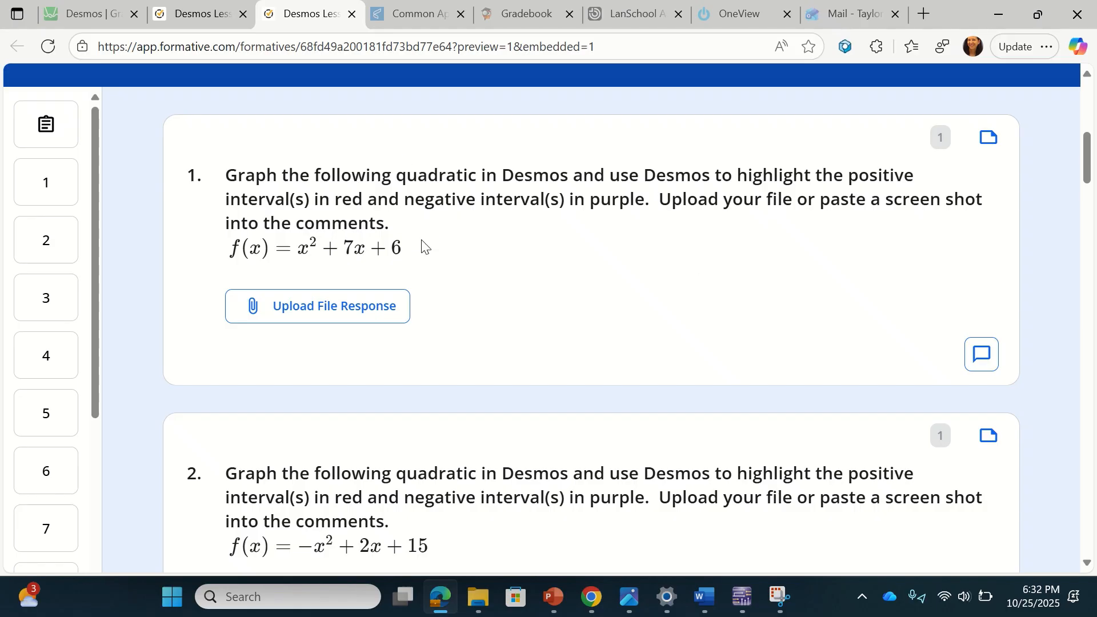
- Copy the function from question 1 and paste it into the Desmos calculator in place of the existing rational expression
drag(411, 248, 235, 259)
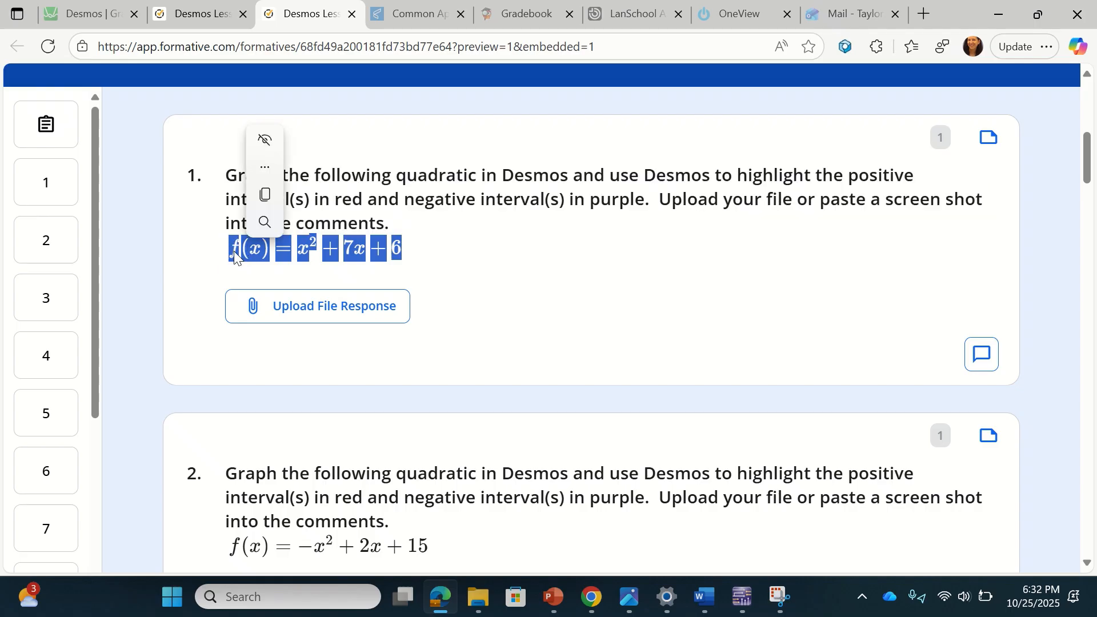
click(91, 19)
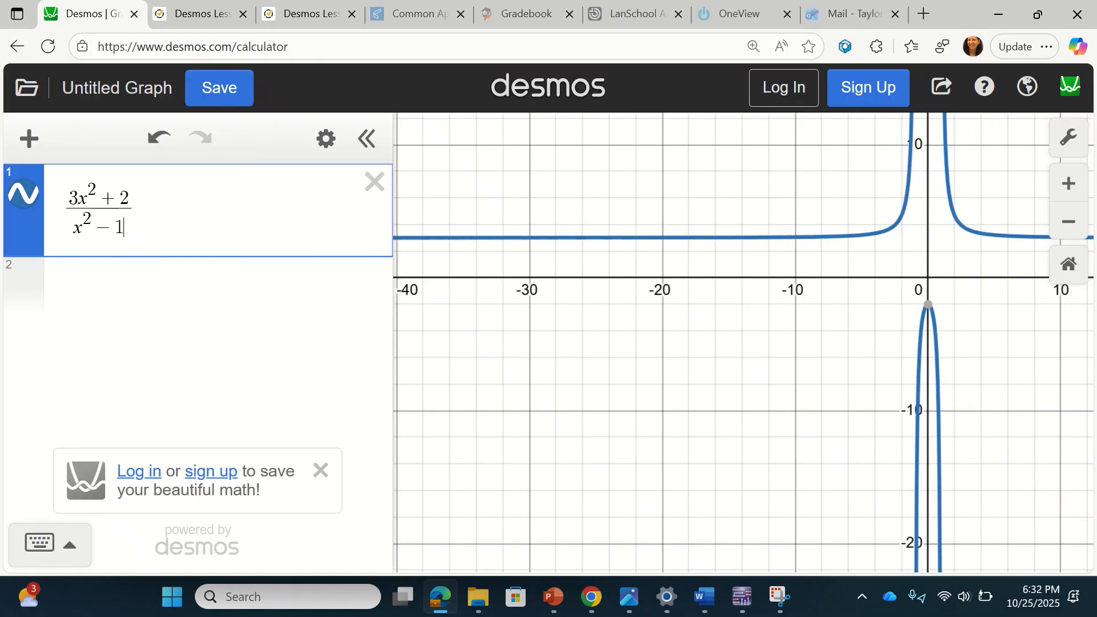
click(374, 182)
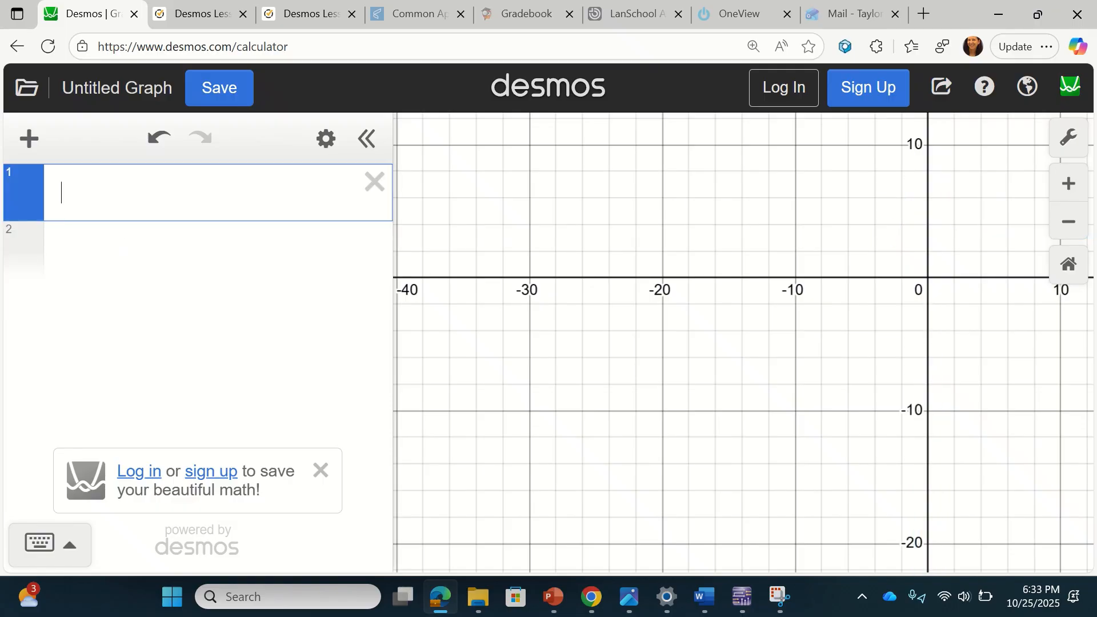
text(f(x)=x 2 +7x+6)
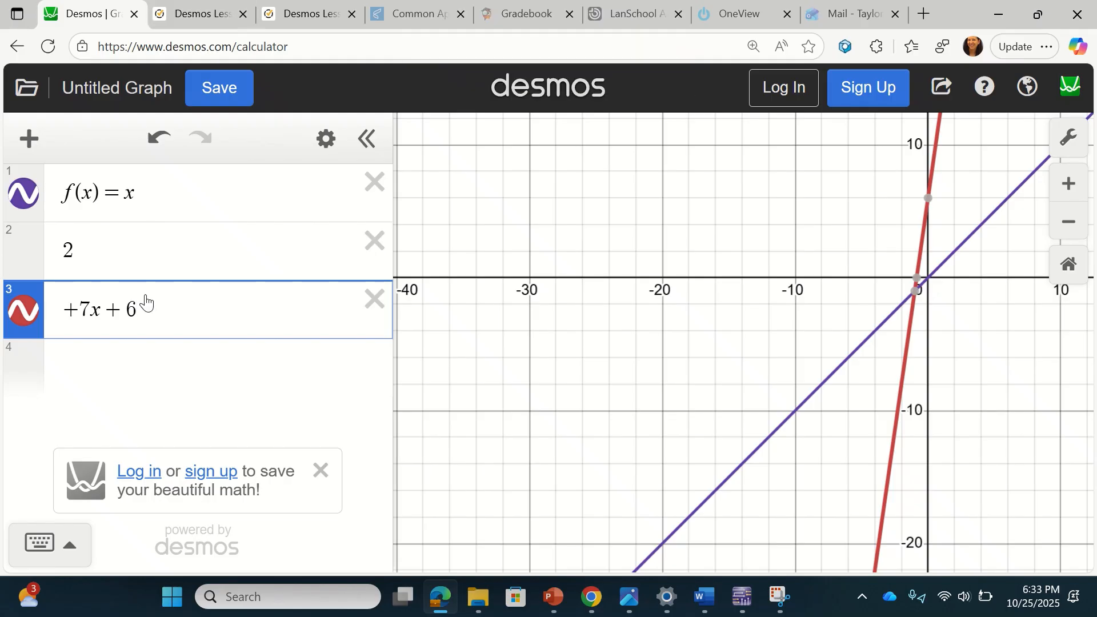
- Add the exponent 2 to x in the first expression and clear the stray 2 from the second expression
click(154, 185)
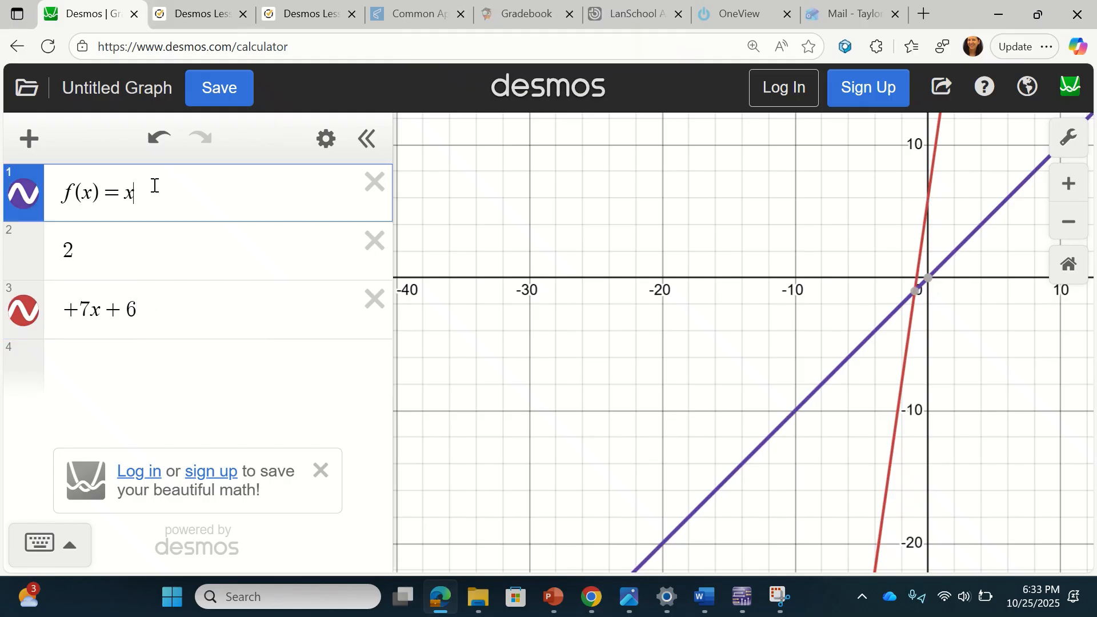
text(^)
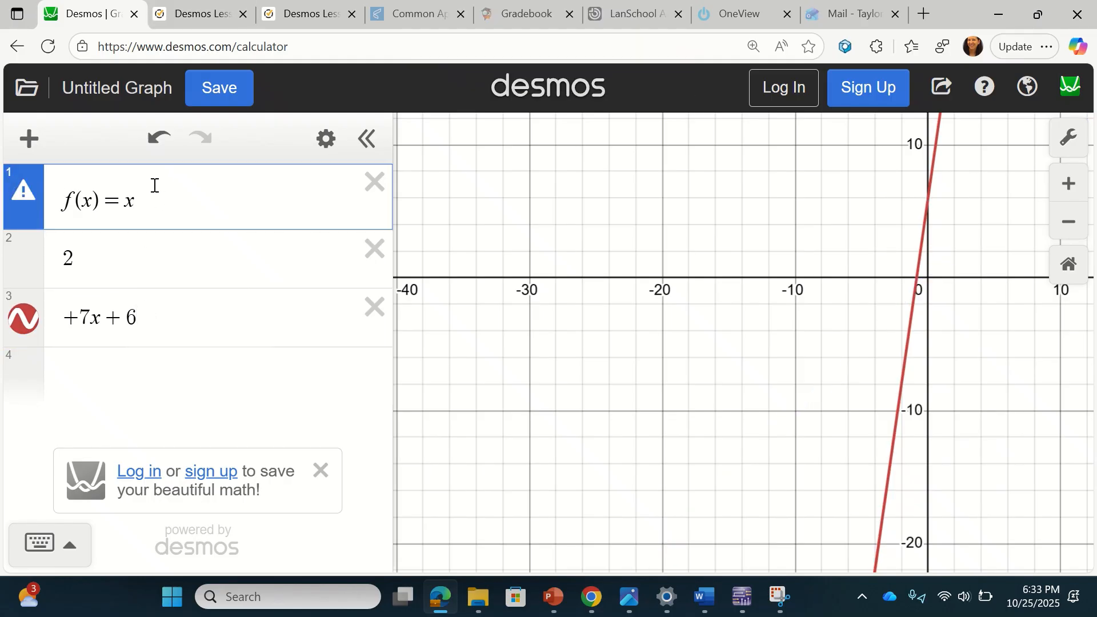
text(2)
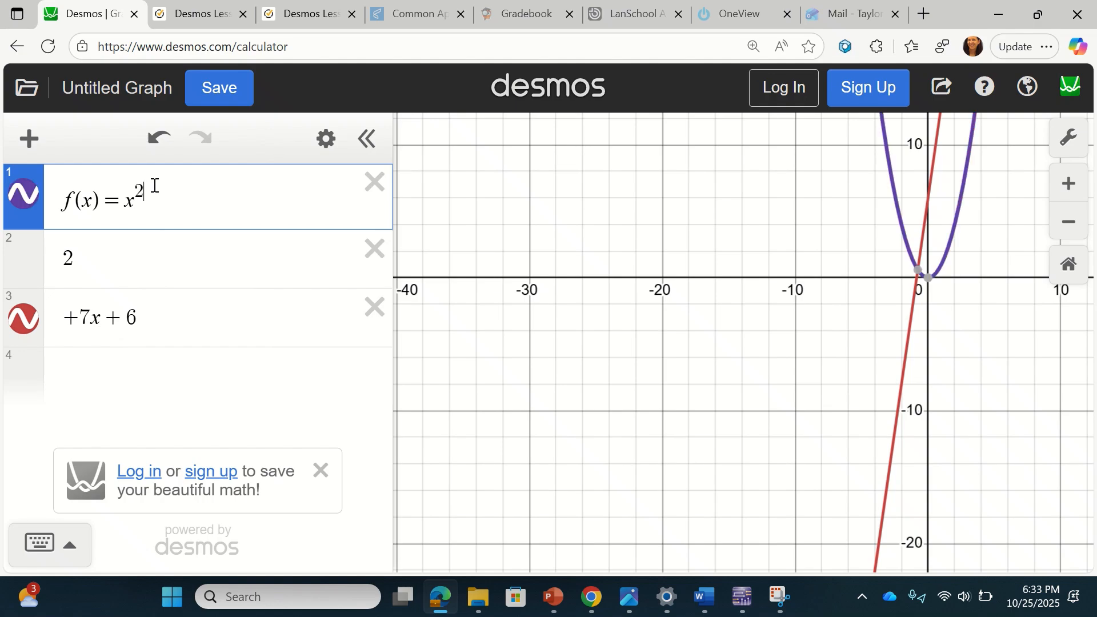
click(80, 251)
key(BackSpace)
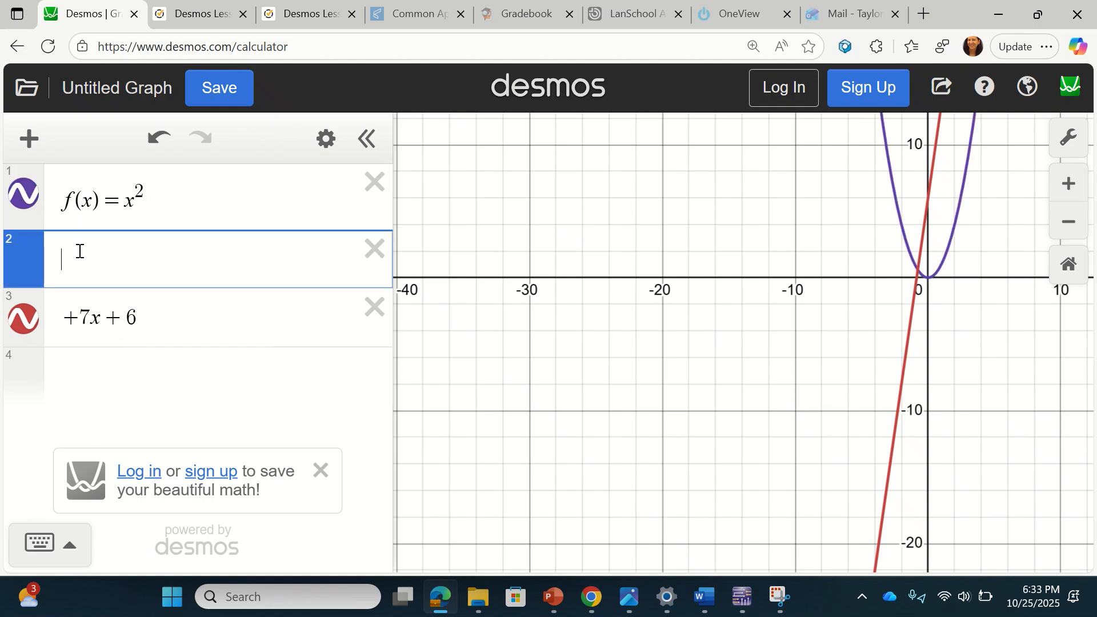
- Complete the first expression with + 7x + 6 and delete the two leftover expressions below it
click(164, 209)
text(7)
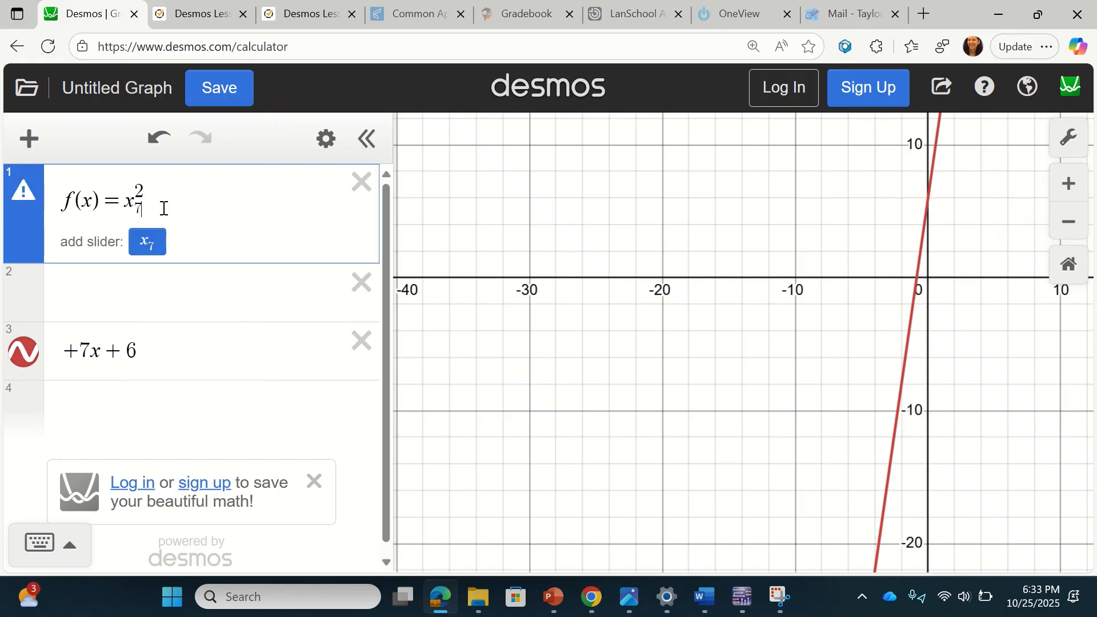
key(BackSpace)
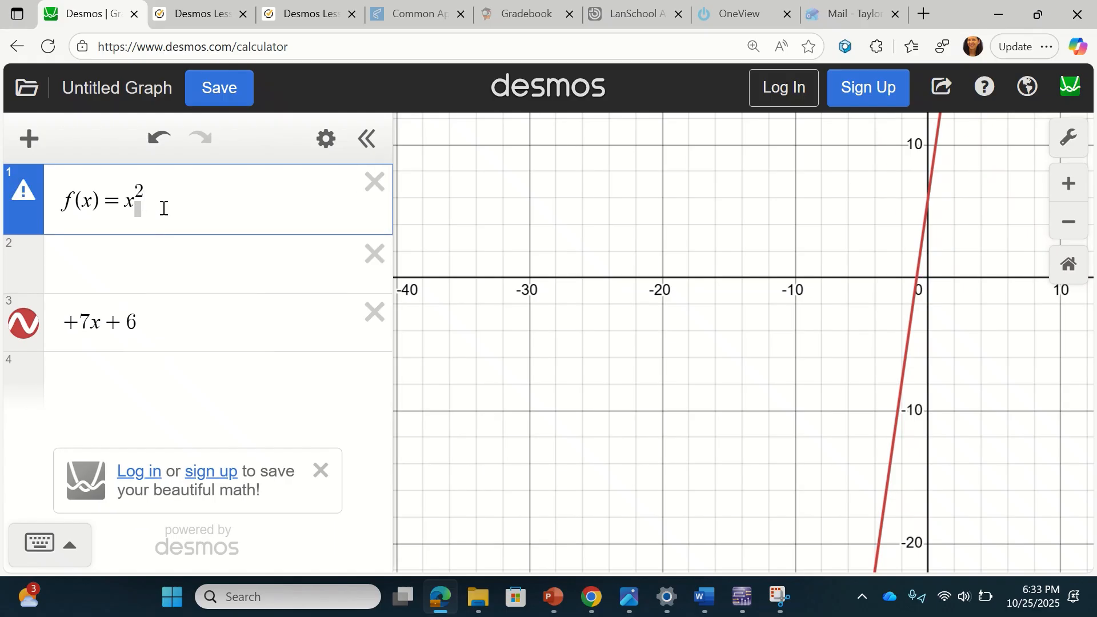
text(+ 7x + 6)
click(375, 313)
click(374, 254)
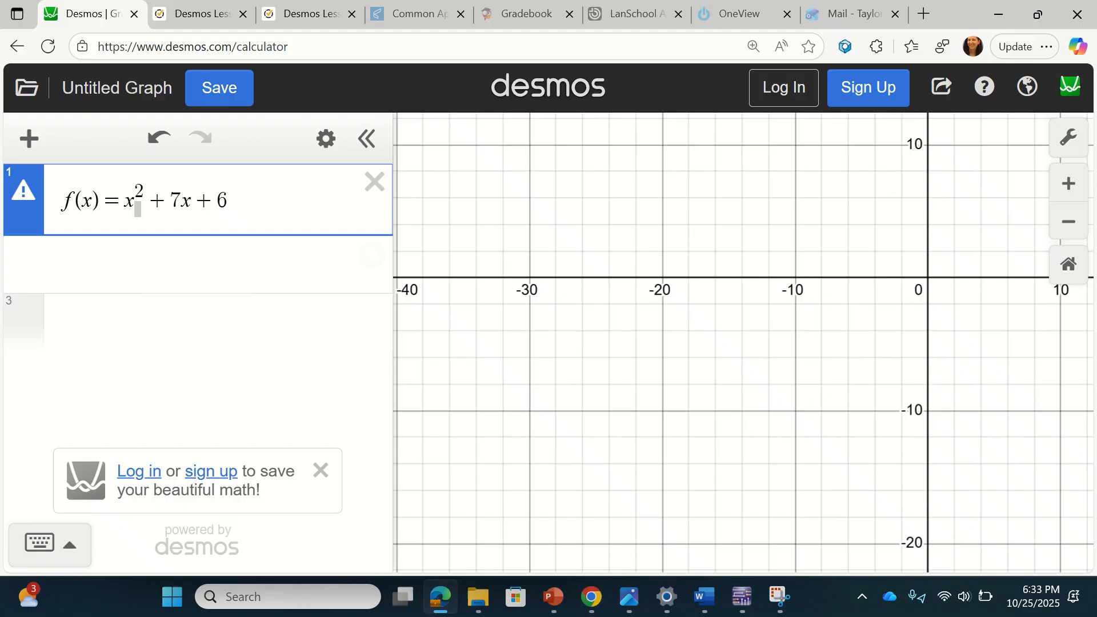
- Remove the empty subscript under the exponent in f(x) = x^2 + 7x + 6
click(150, 206)
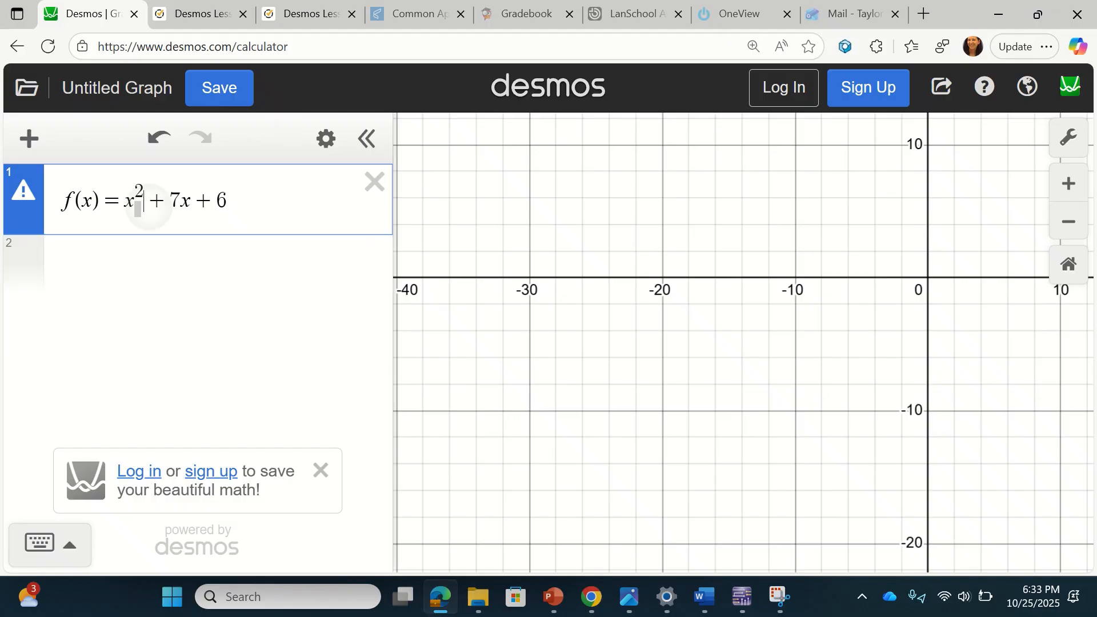
click(137, 210)
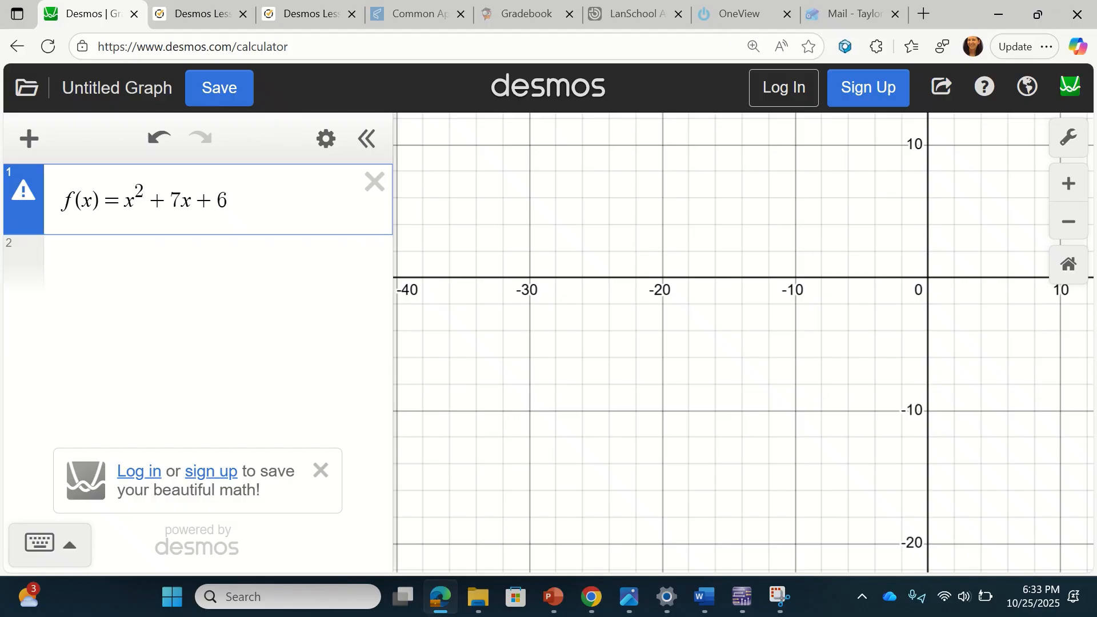
click(145, 203)
key(BackSpace)
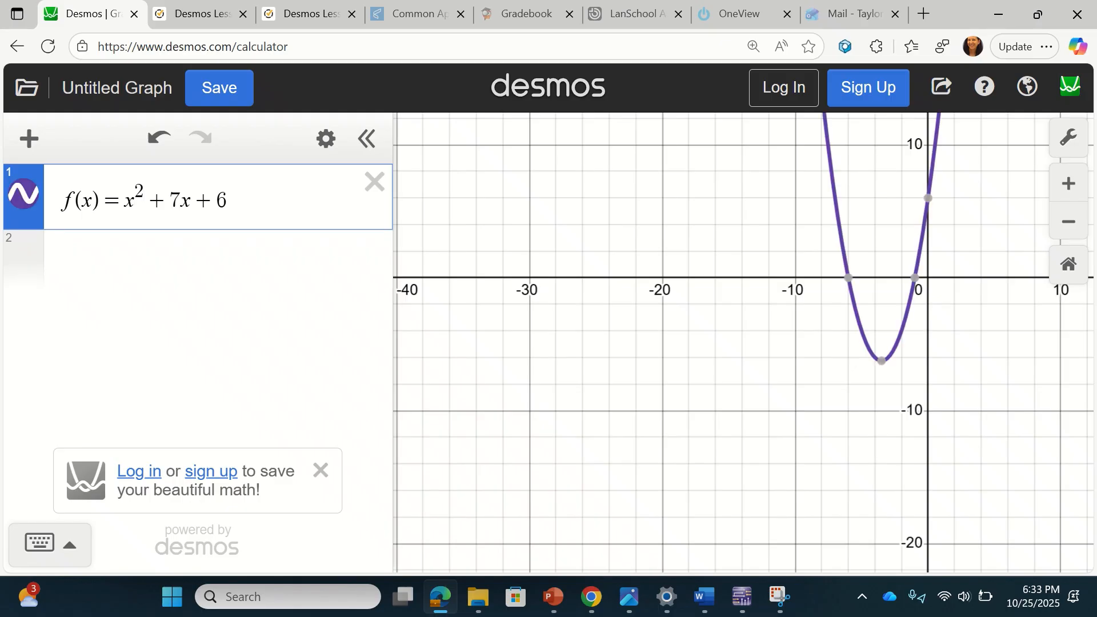
- Center the parabola in the graph and inspect the coordinates of its vertex
drag(752, 305, 583, 423)
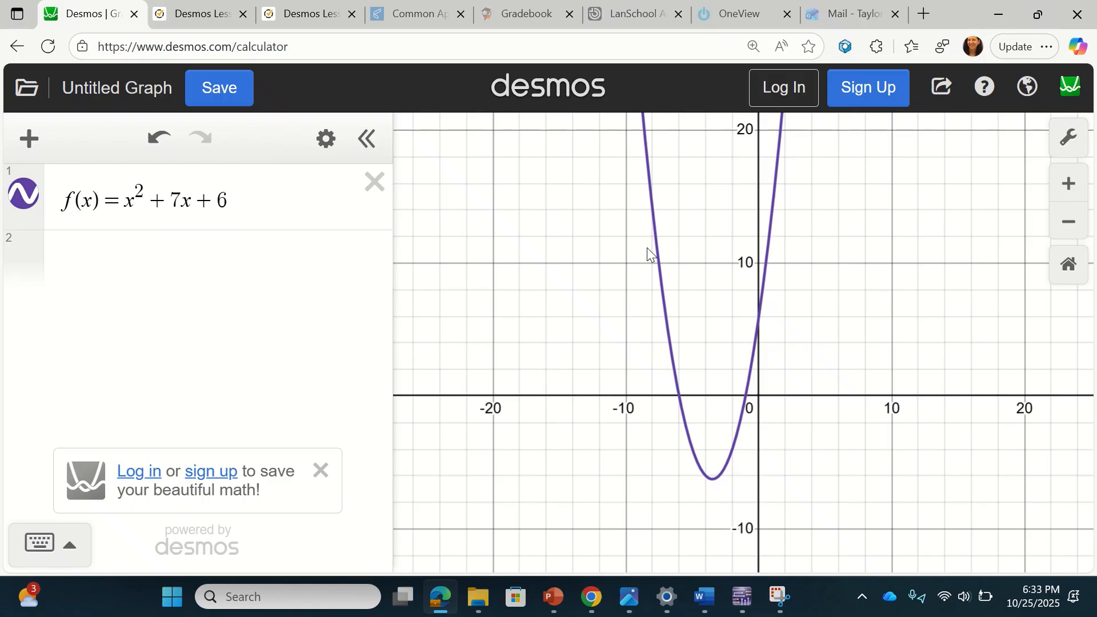
click(711, 479)
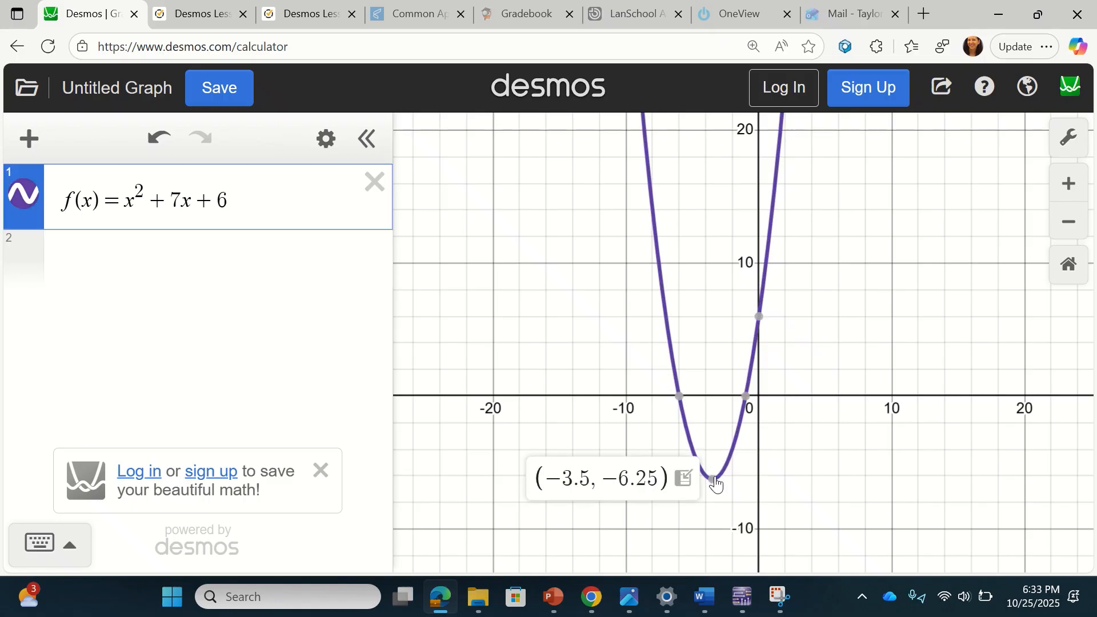
click(712, 479)
click(638, 182)
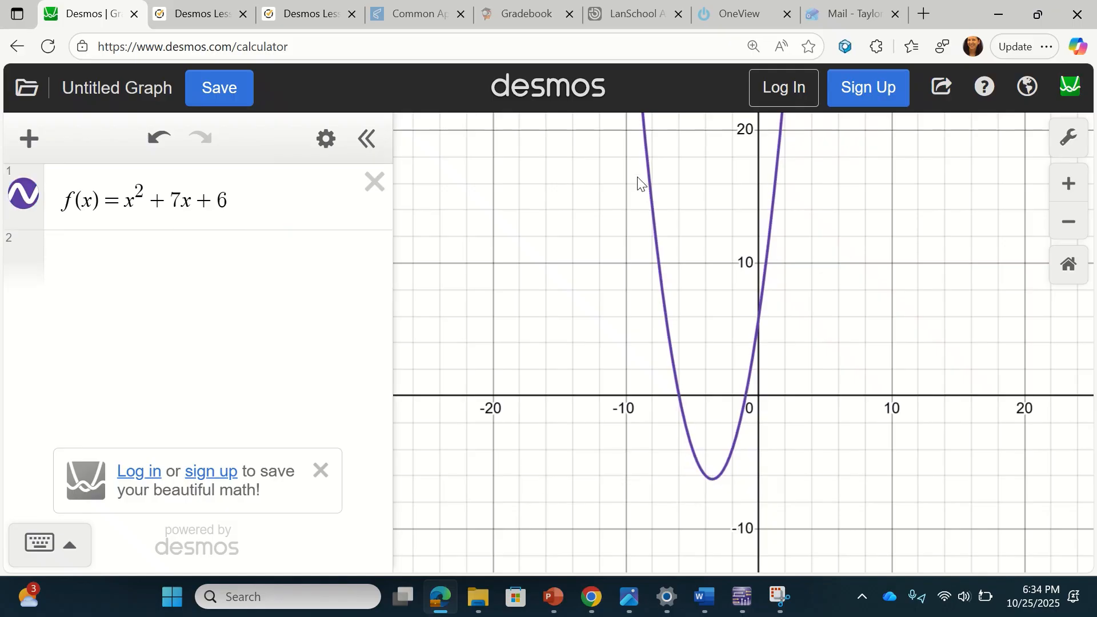
drag(638, 182, 637, 218)
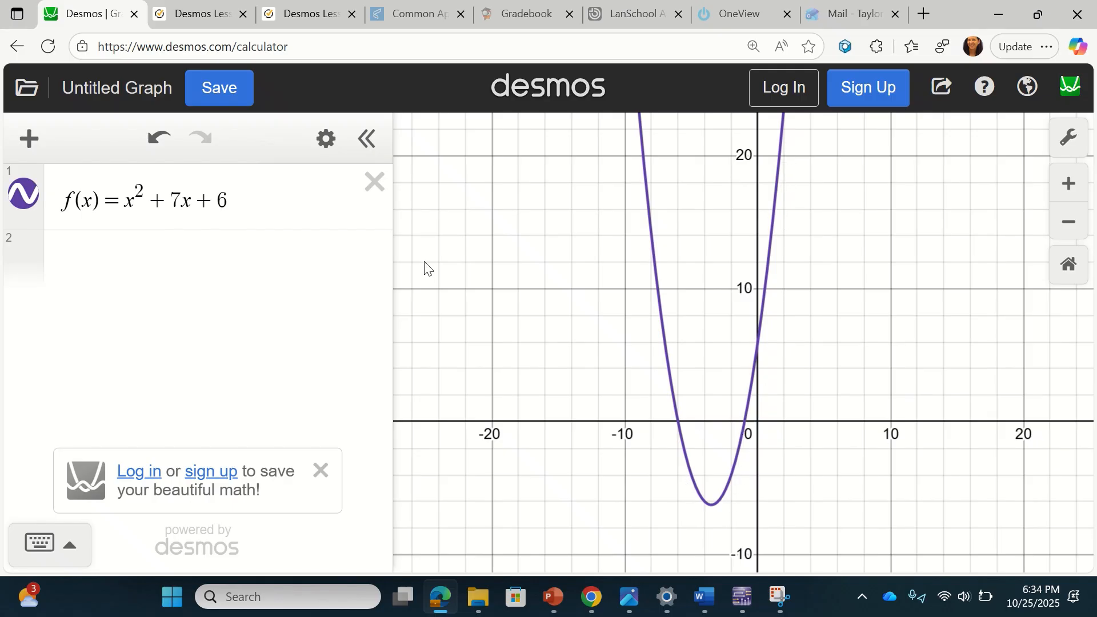
- Show the coordinates of the parabola's two x-intercepts
click(231, 260)
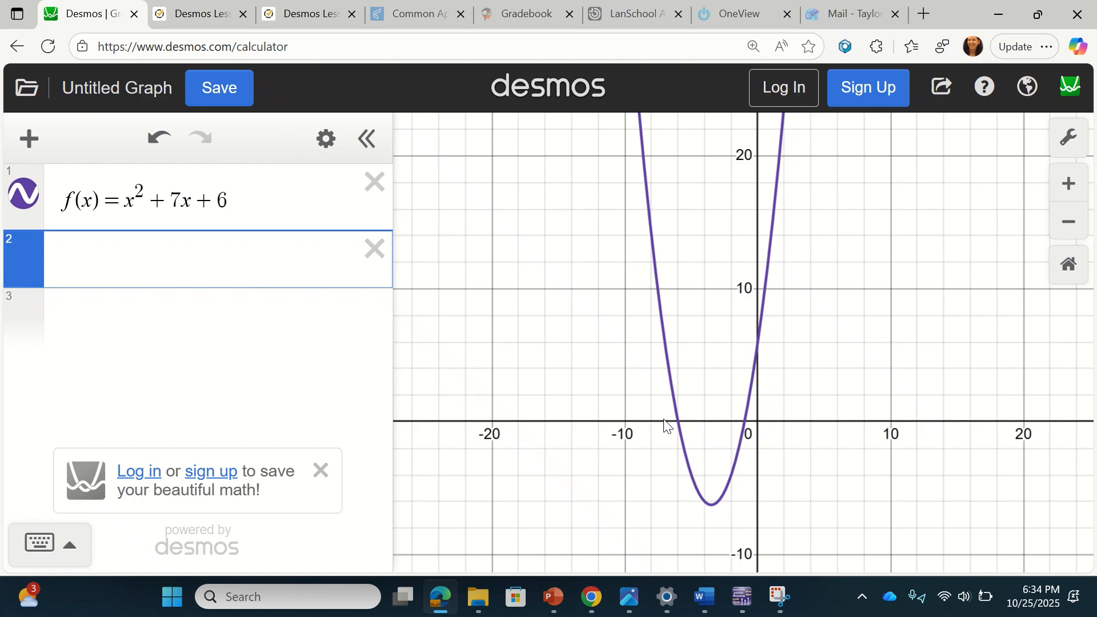
click(680, 423)
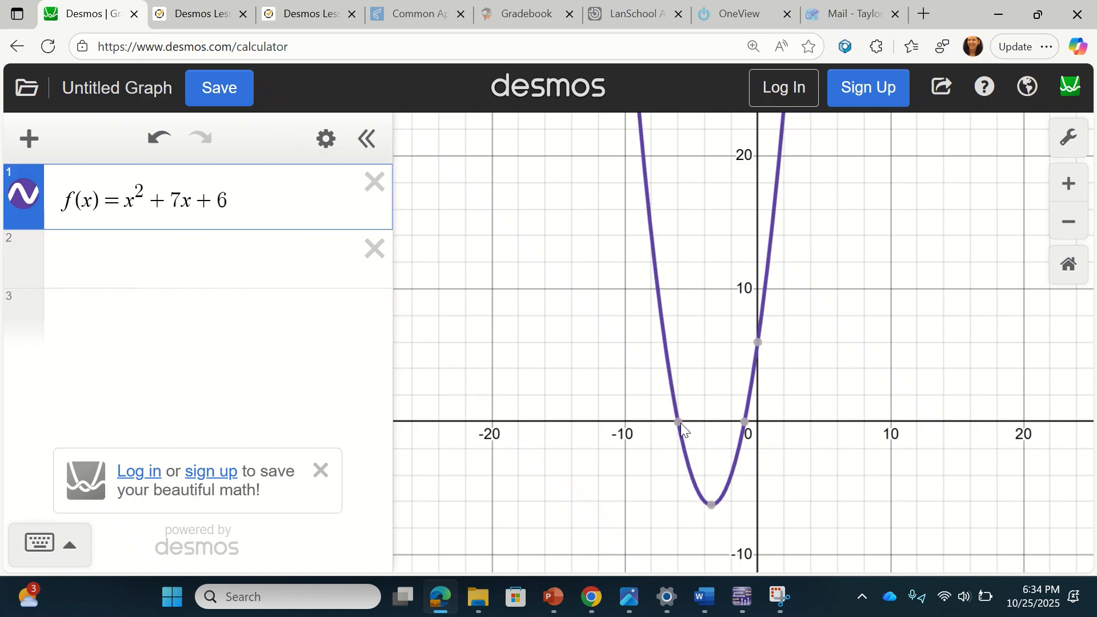
click(679, 422)
click(744, 424)
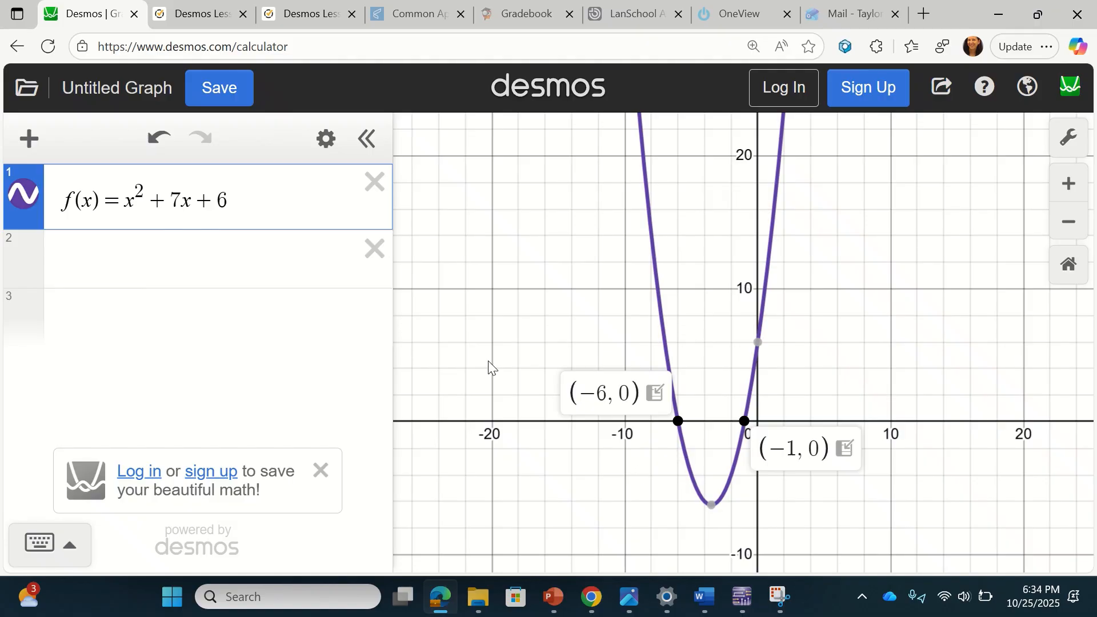
- Enter the inequality y < 0 as the second expression to shade the region below the x-axis
click(137, 258)
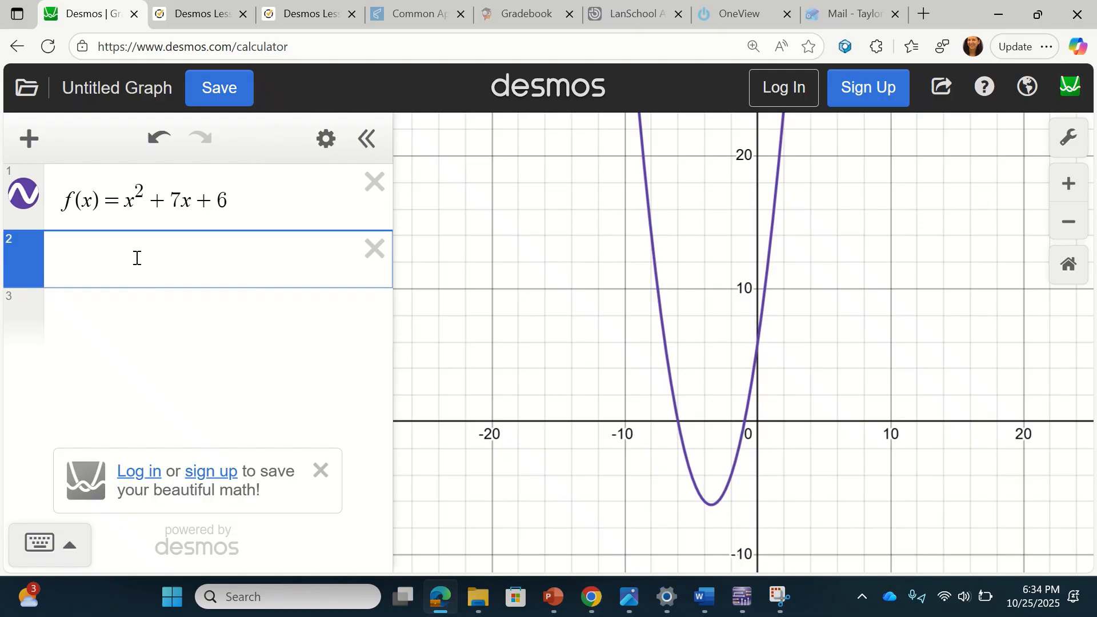
text(y)
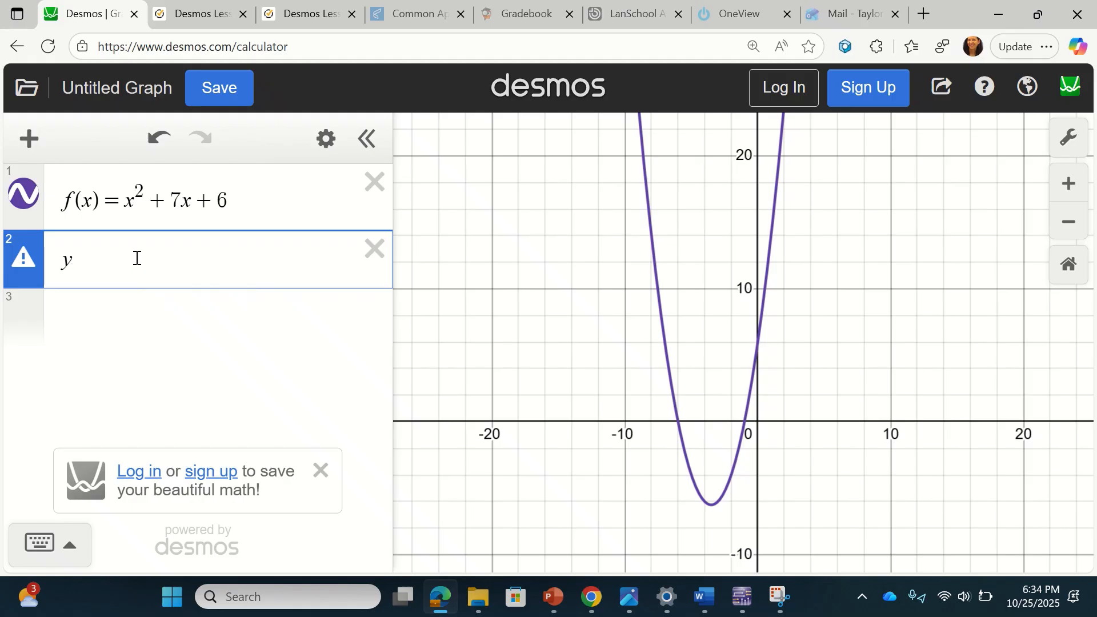
text(<0)
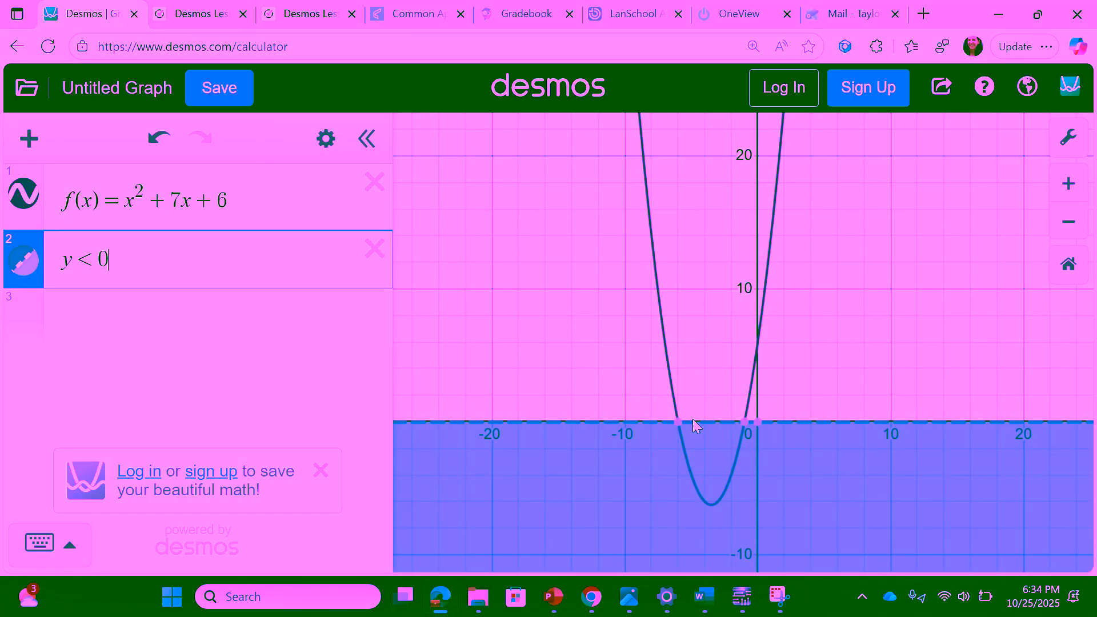
mouse_move(682, 430)
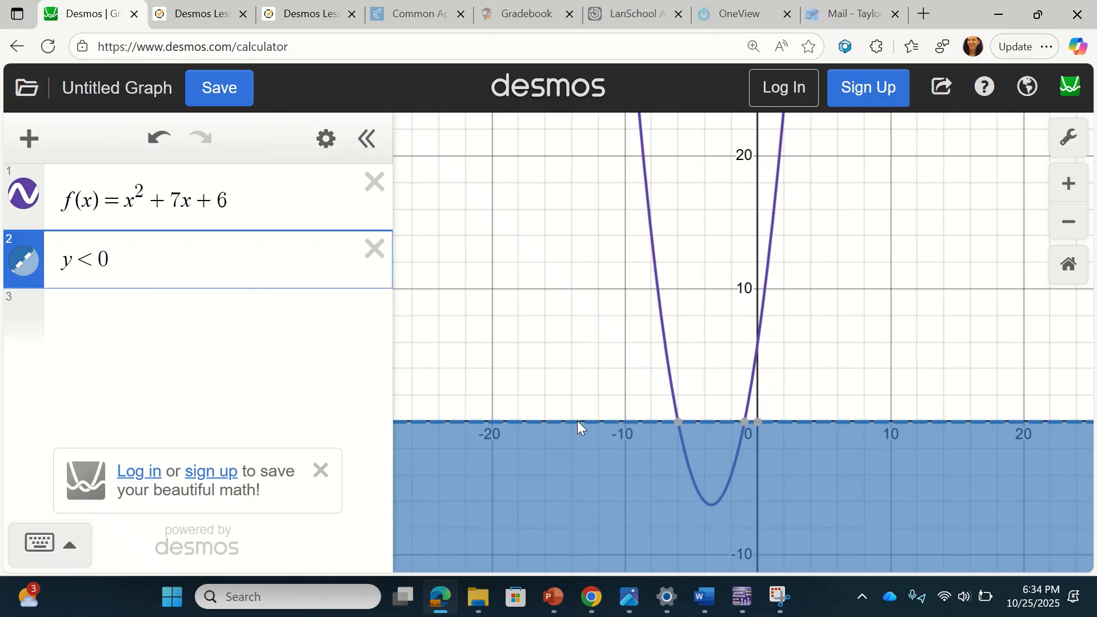
- Hide the y < 0 shading on the graph and show it again
click(94, 316)
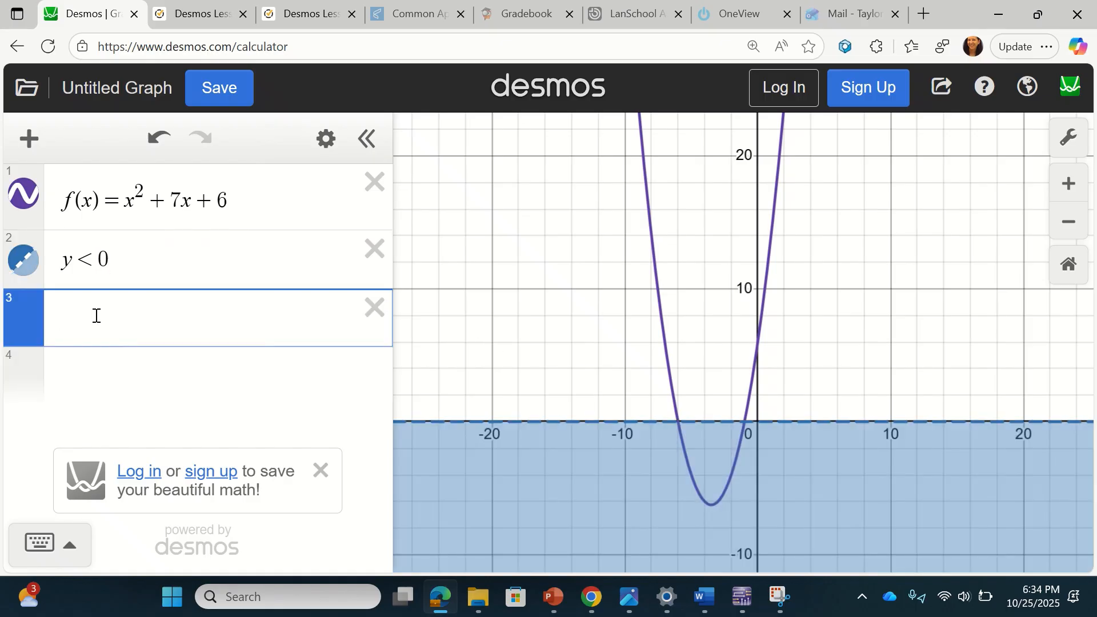
click(24, 261)
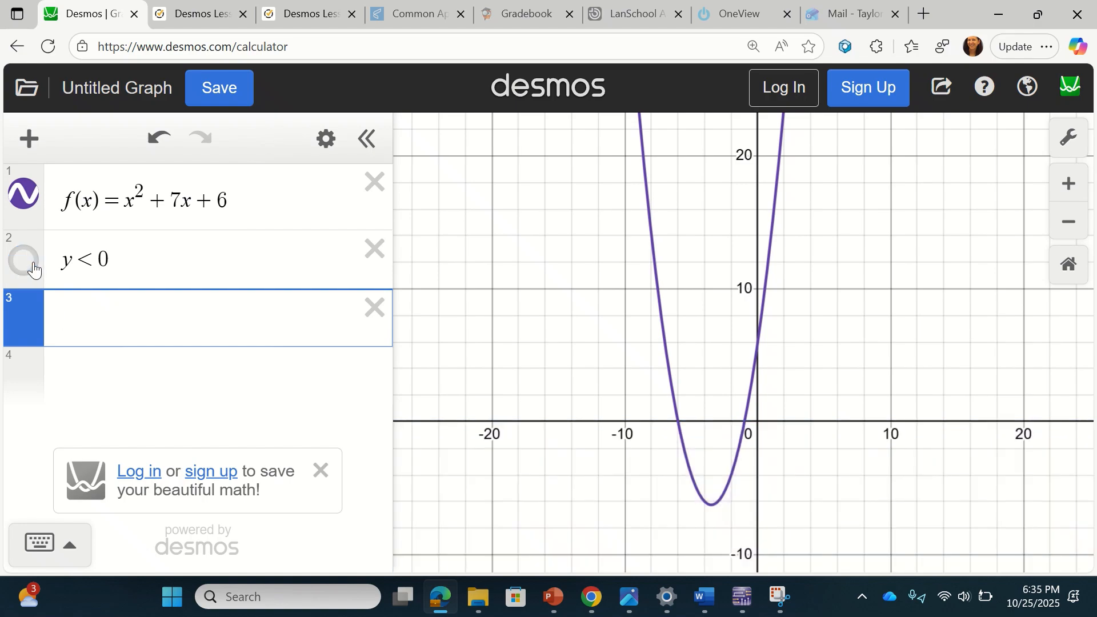
click(26, 262)
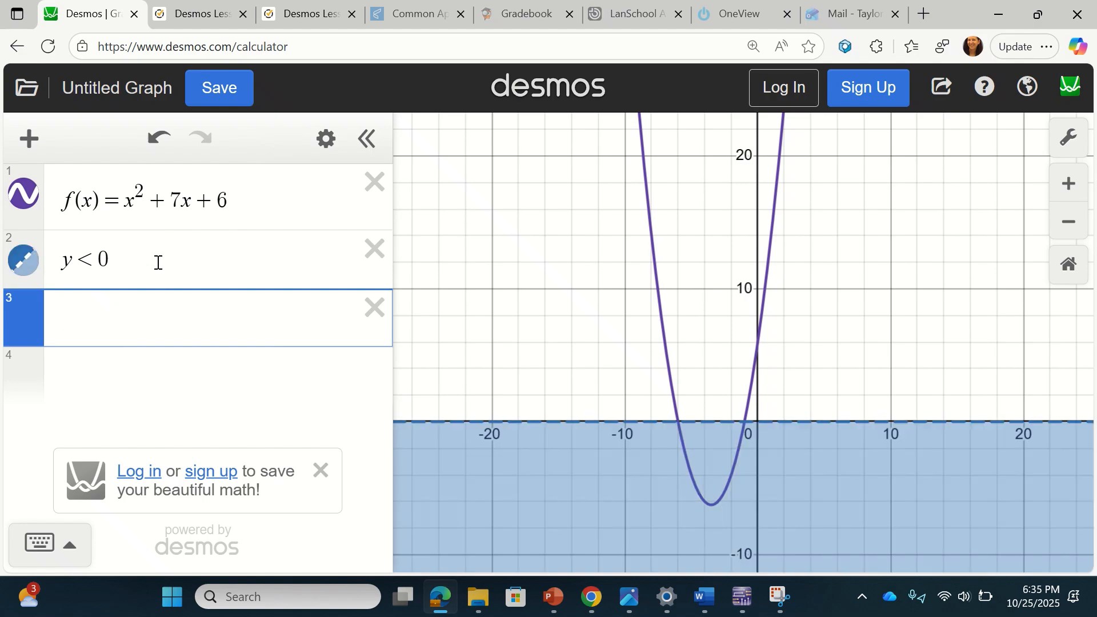
- Change the color of the y < 0 inequality from the second expression to purple
click(286, 246)
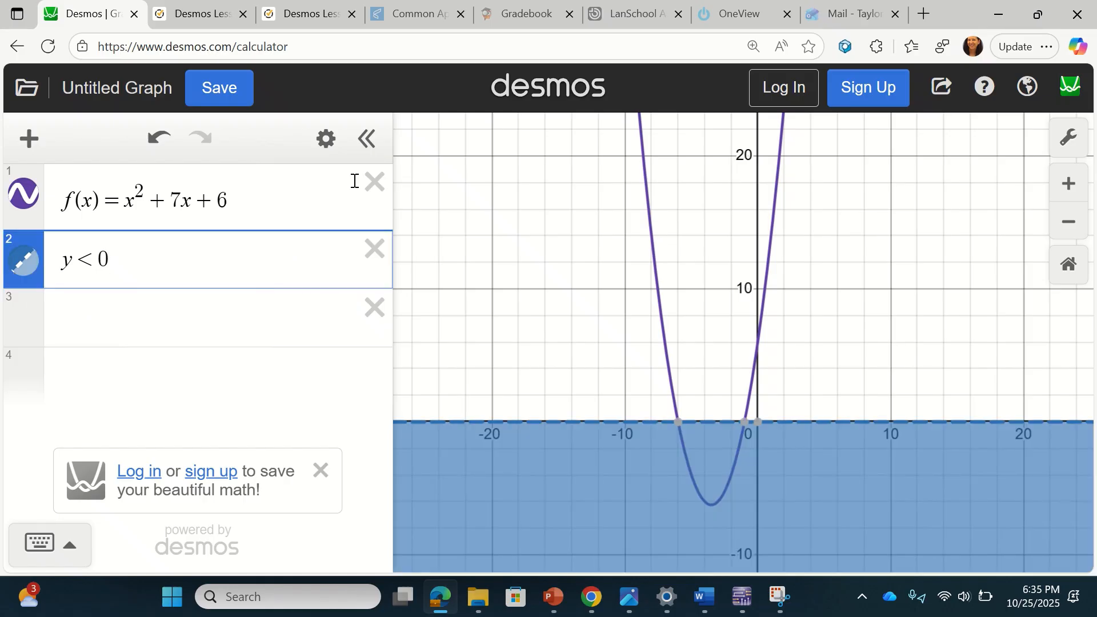
click(323, 139)
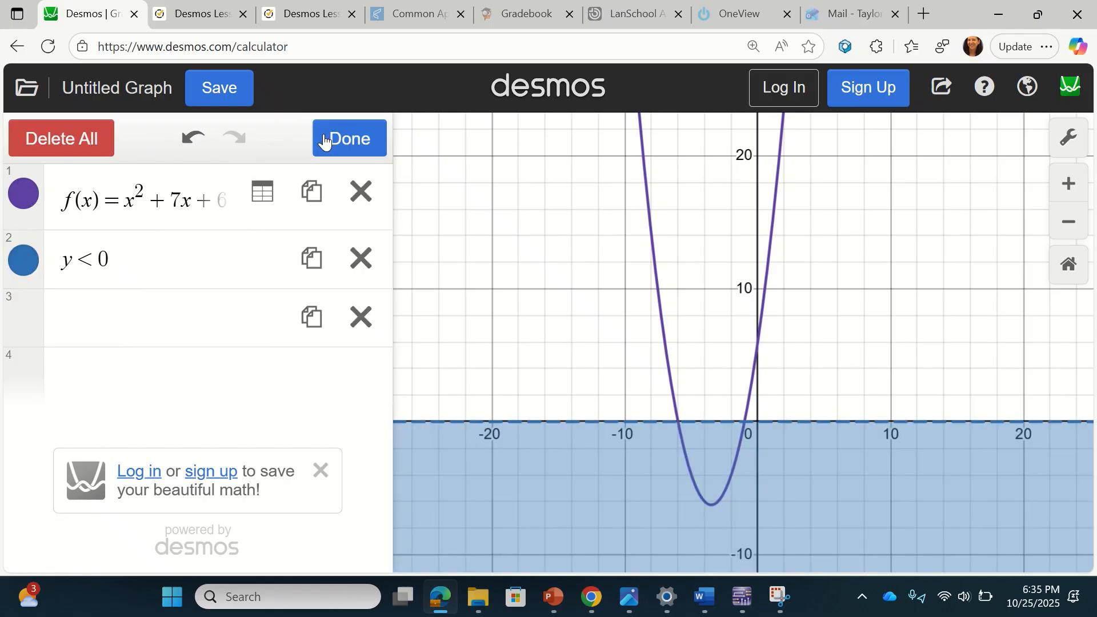
click(23, 264)
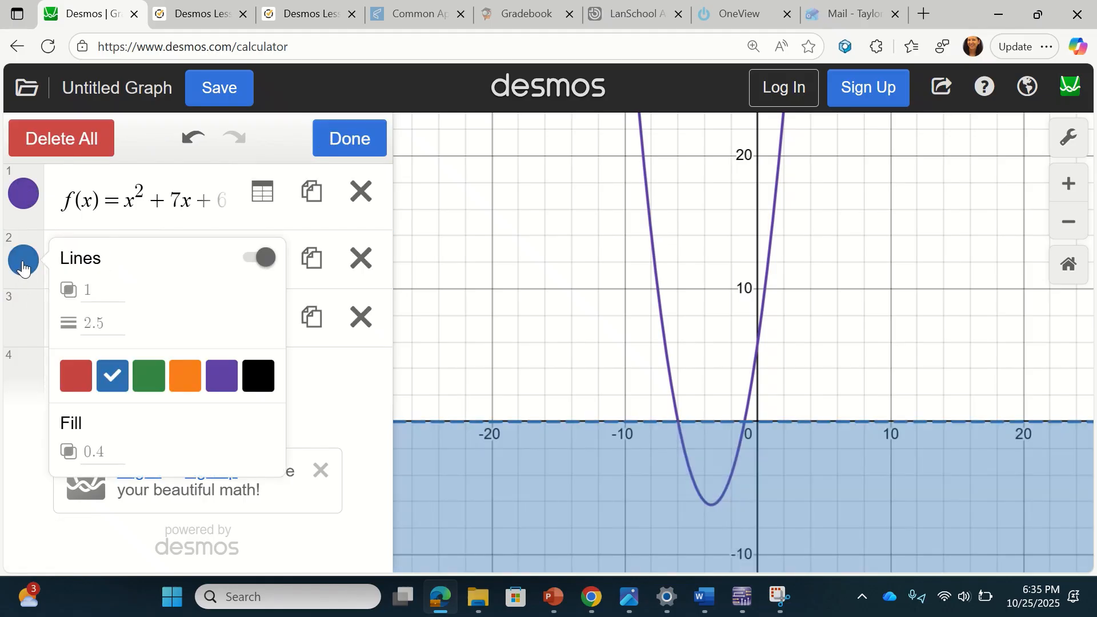
click(221, 377)
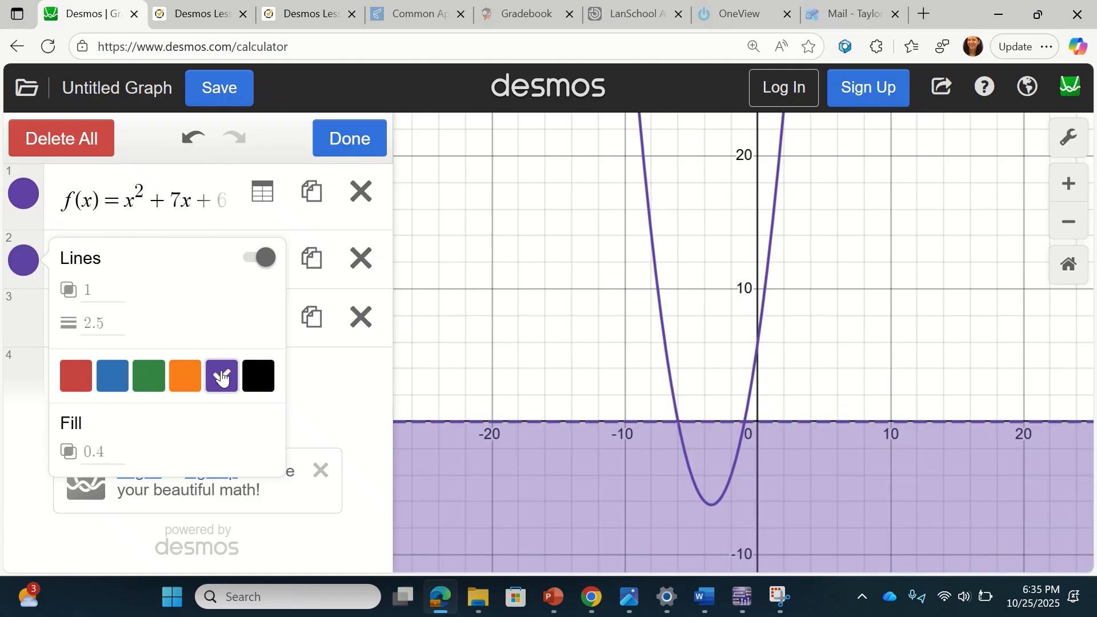
click(335, 380)
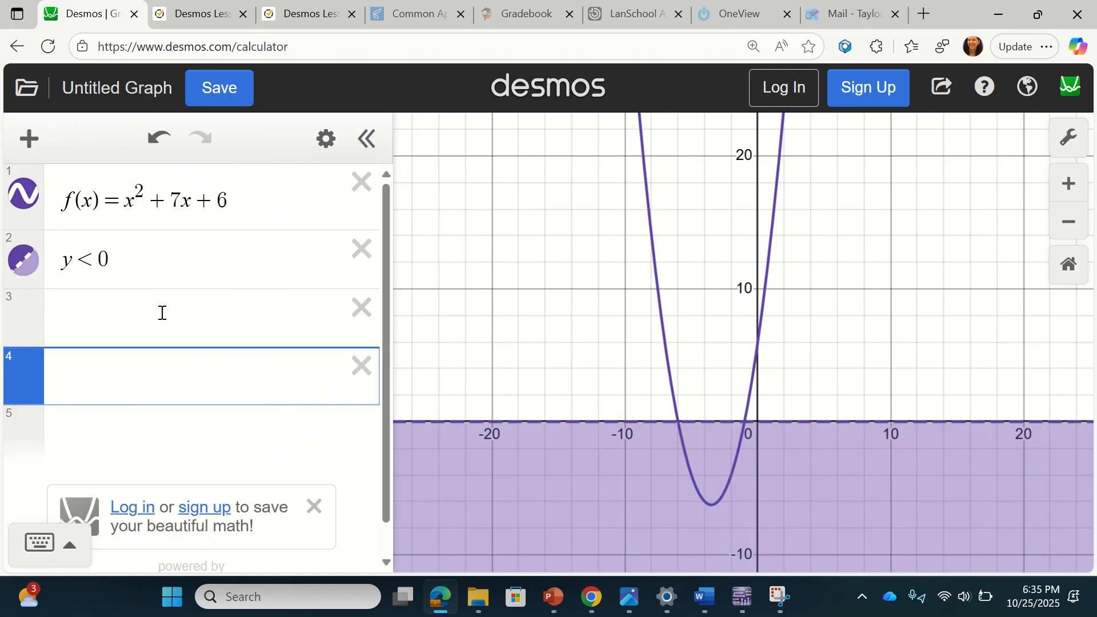
- Enter the inequality y > 0 as the third expression and set its color to red
click(140, 314)
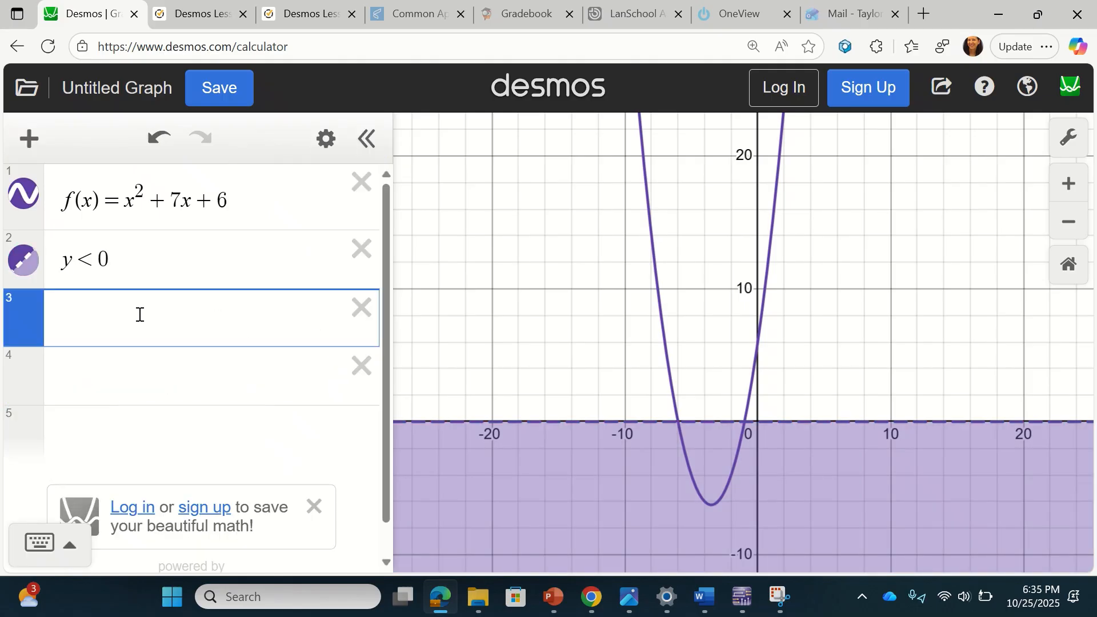
text(y > 0)
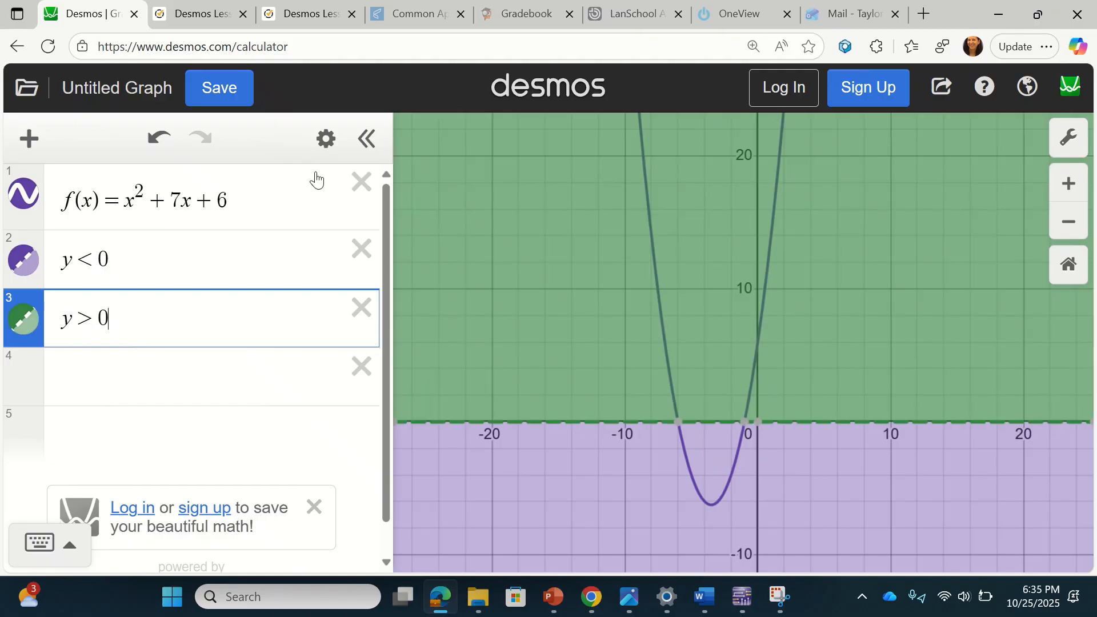
click(322, 141)
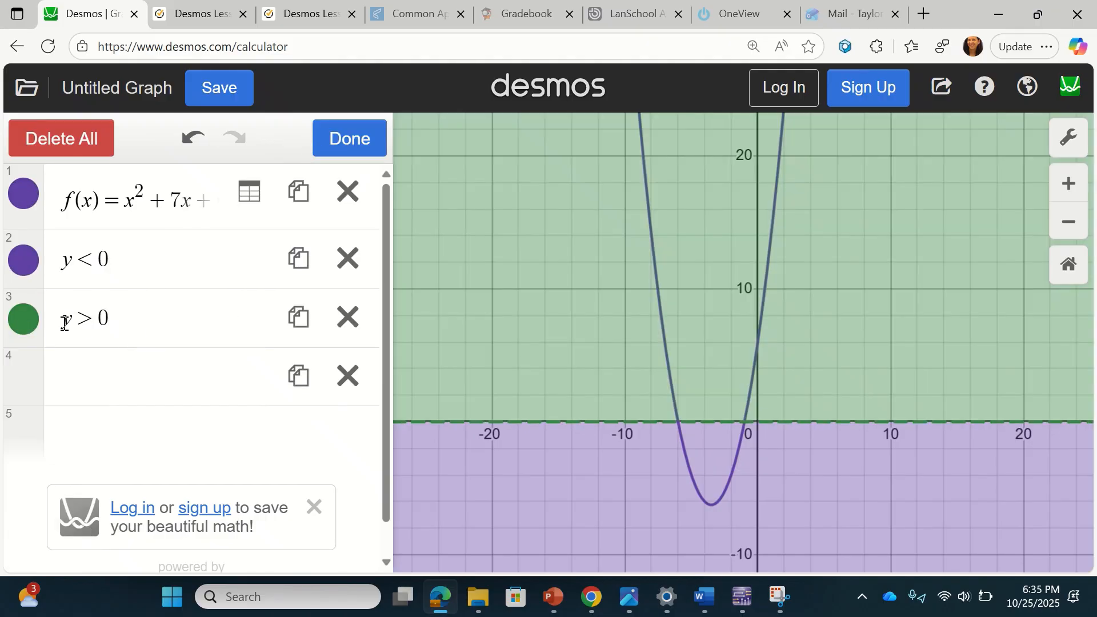
click(23, 319)
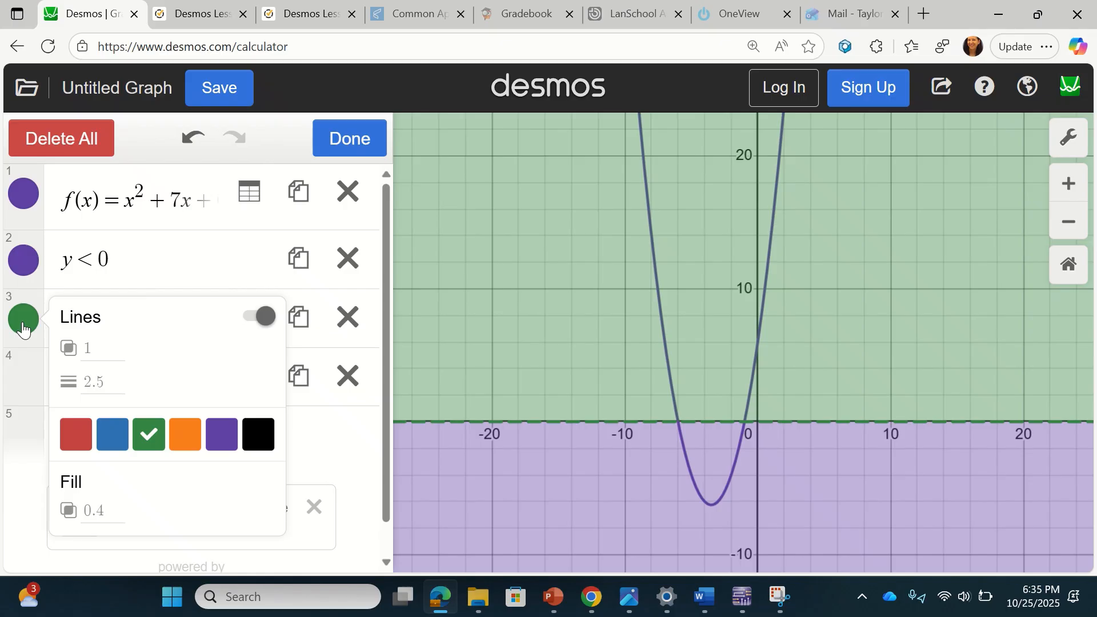
click(74, 440)
click(320, 457)
click(338, 458)
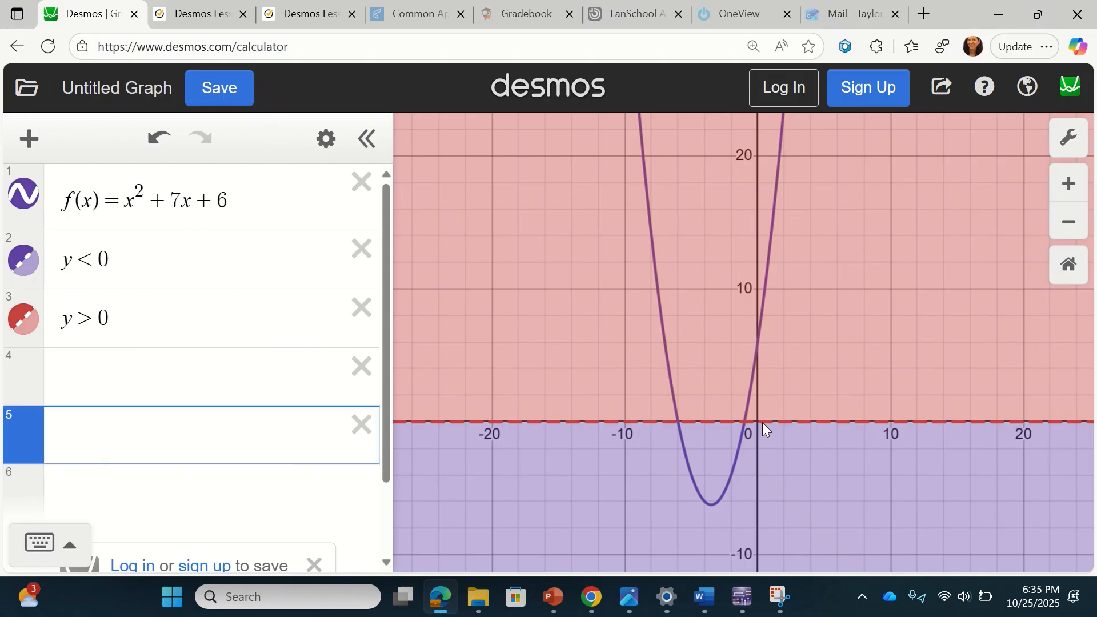
- Restrict the y < 0 inequality to {−6 < x < −1}, using the parabola's x-intercepts as the bounds
click(680, 419)
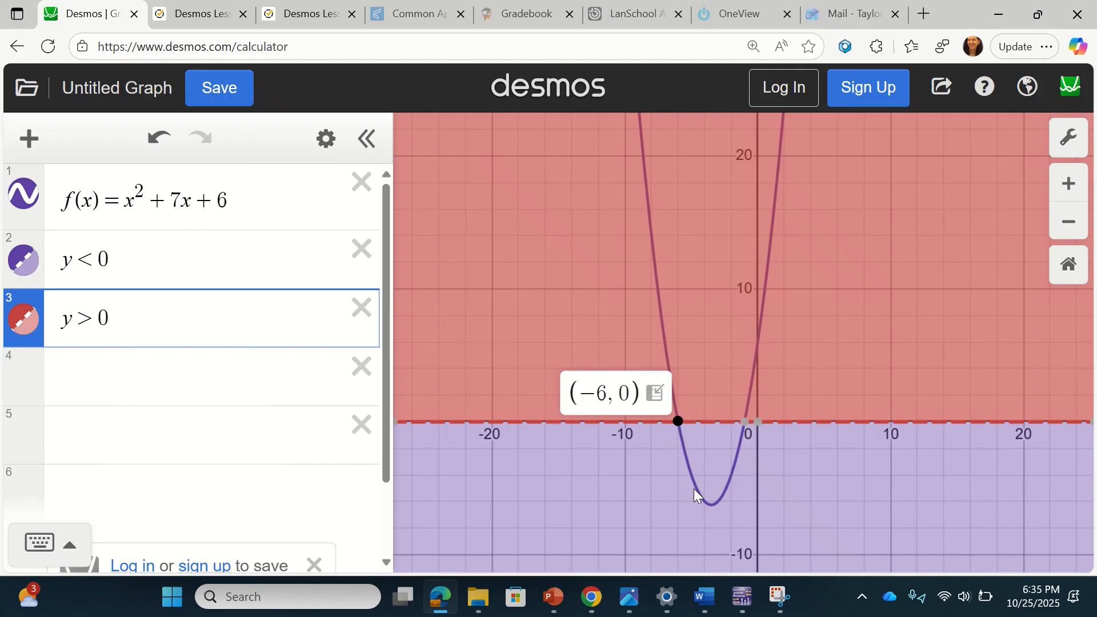
click(745, 426)
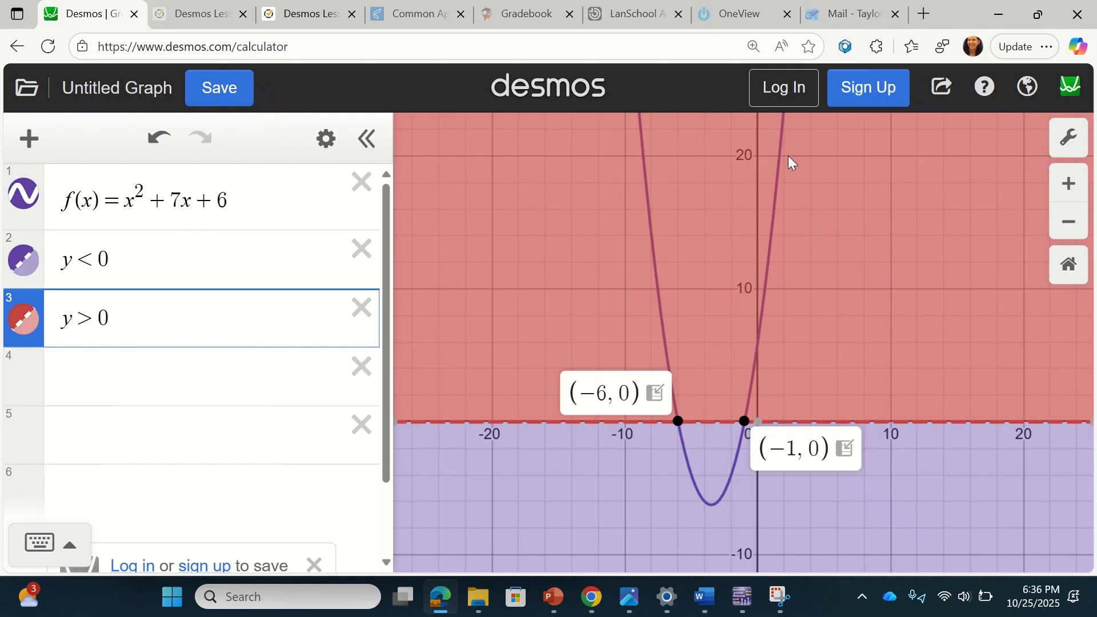
click(124, 263)
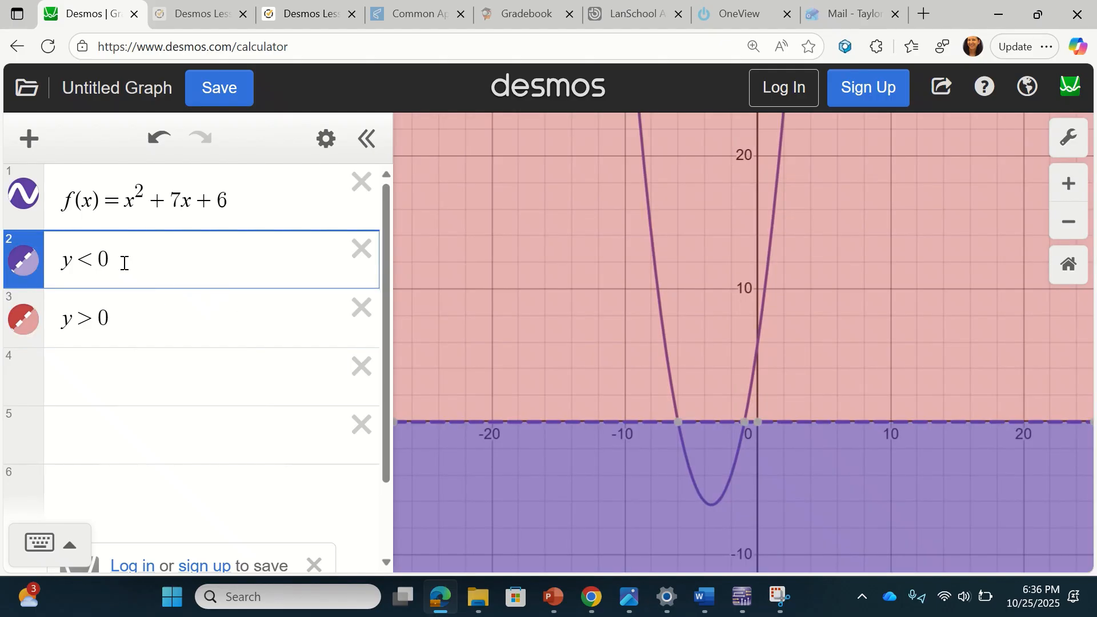
text({)
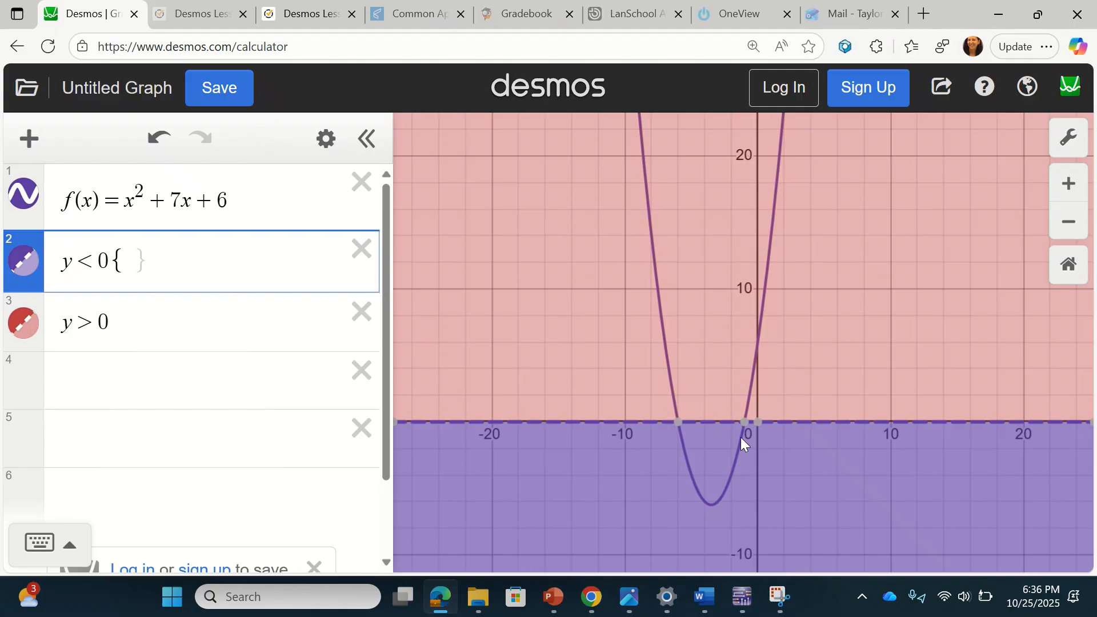
click(680, 424)
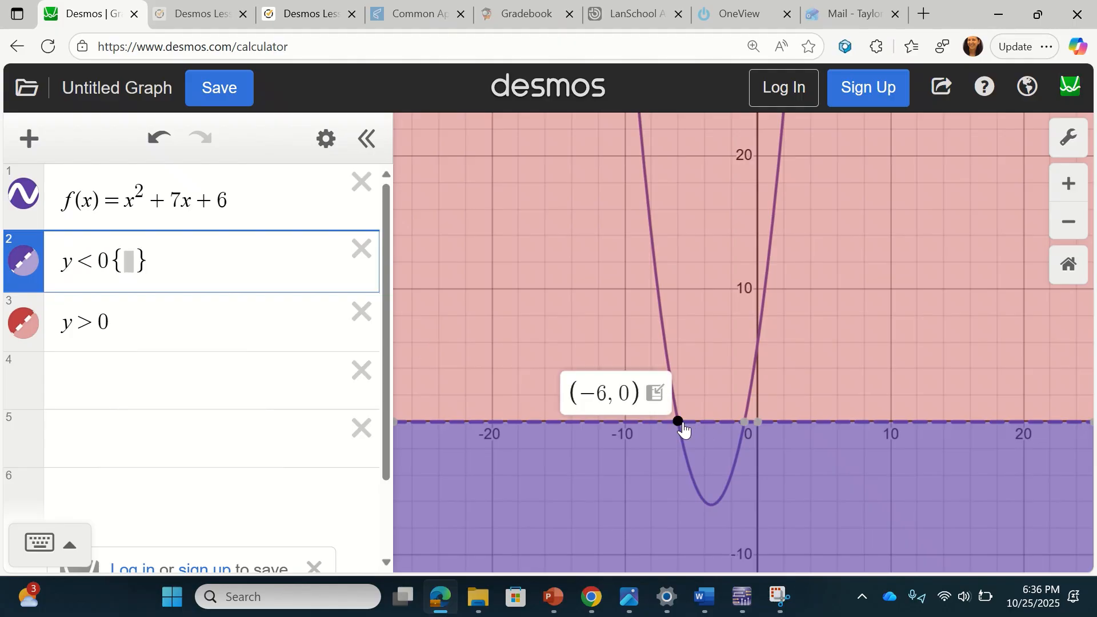
click(744, 428)
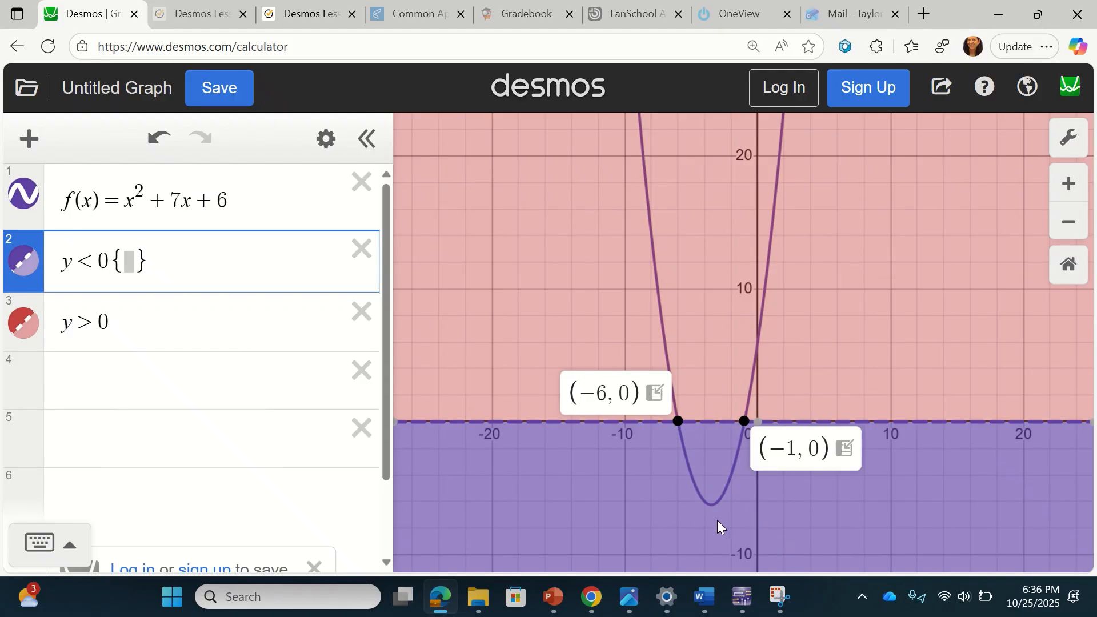
click(132, 259)
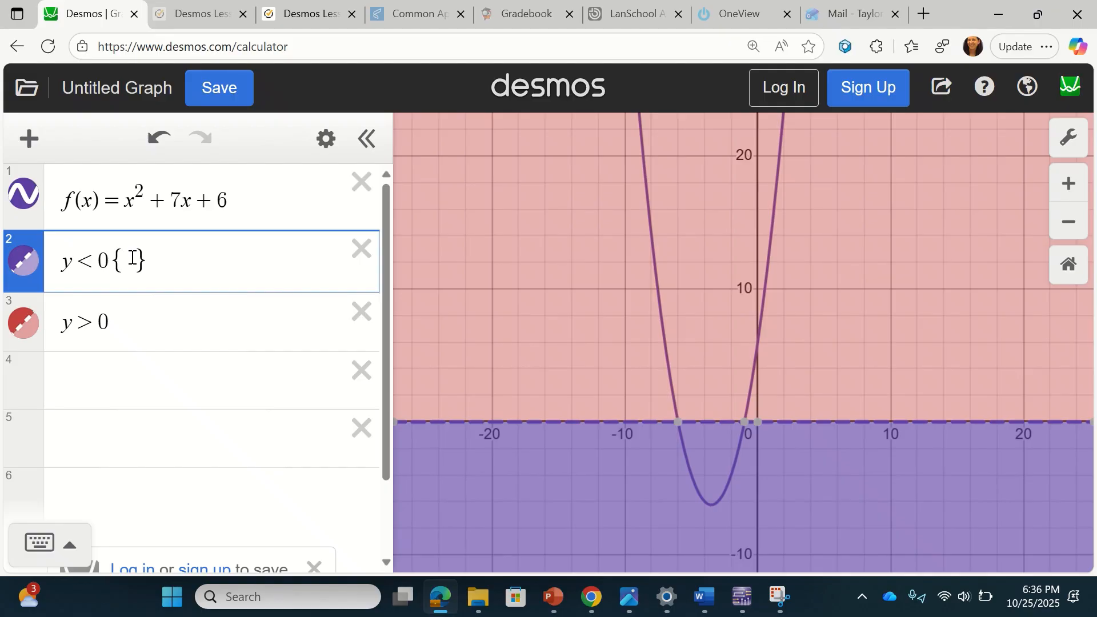
text(-6x<)
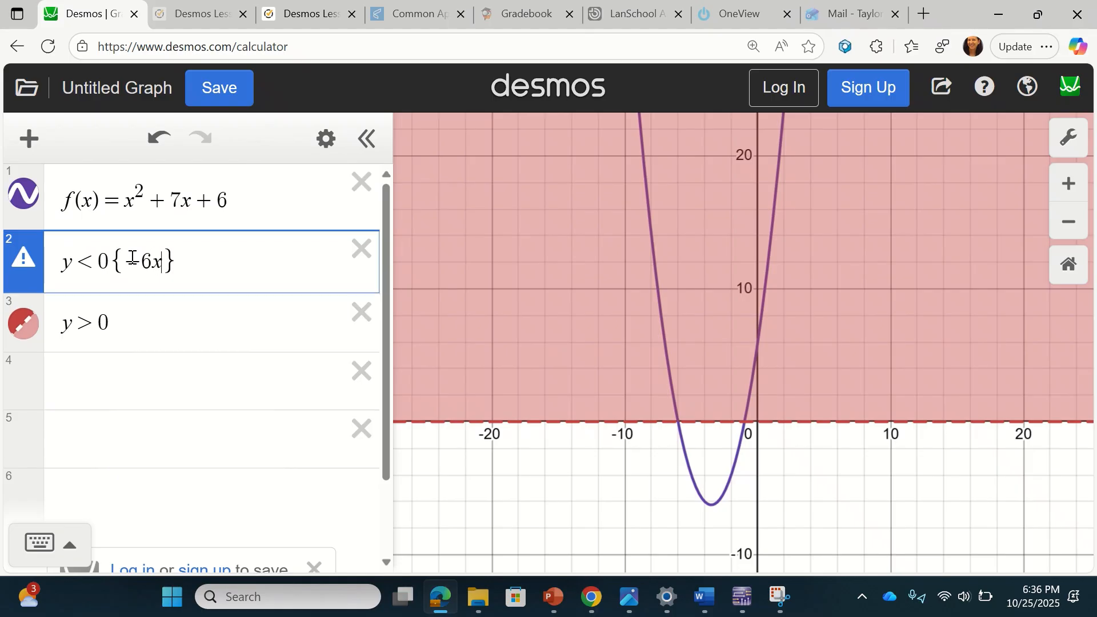
text(x)
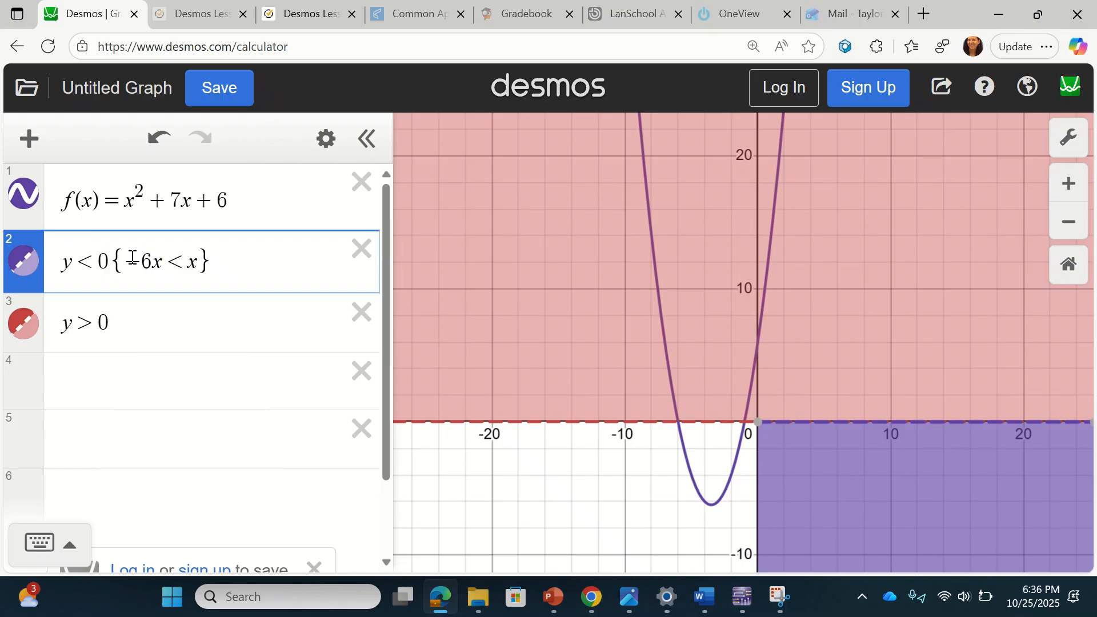
text(<)
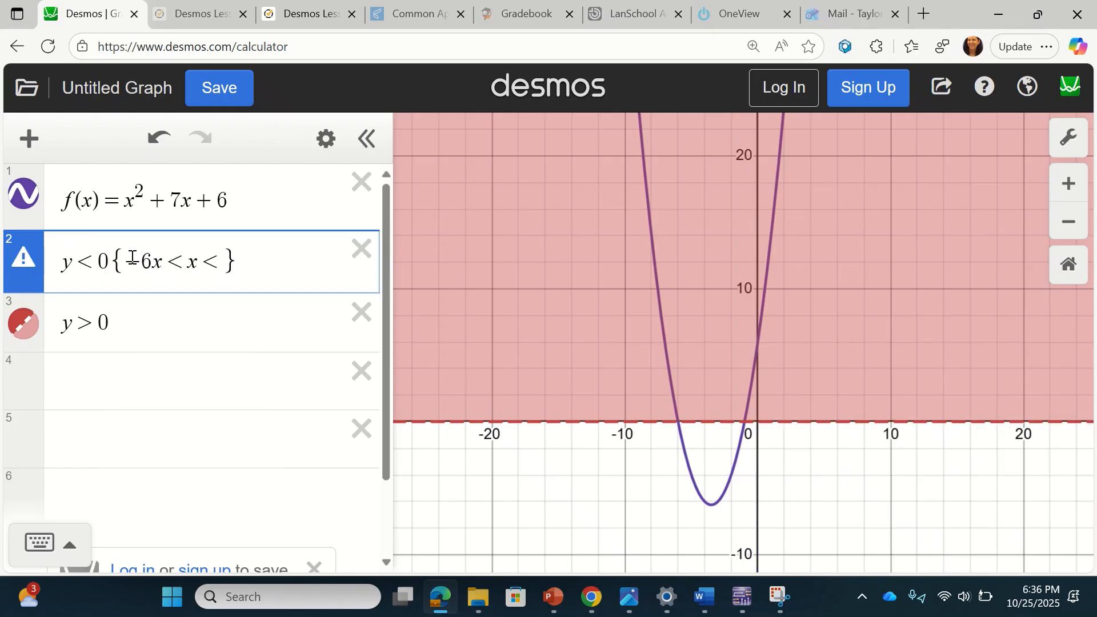
text(-1)
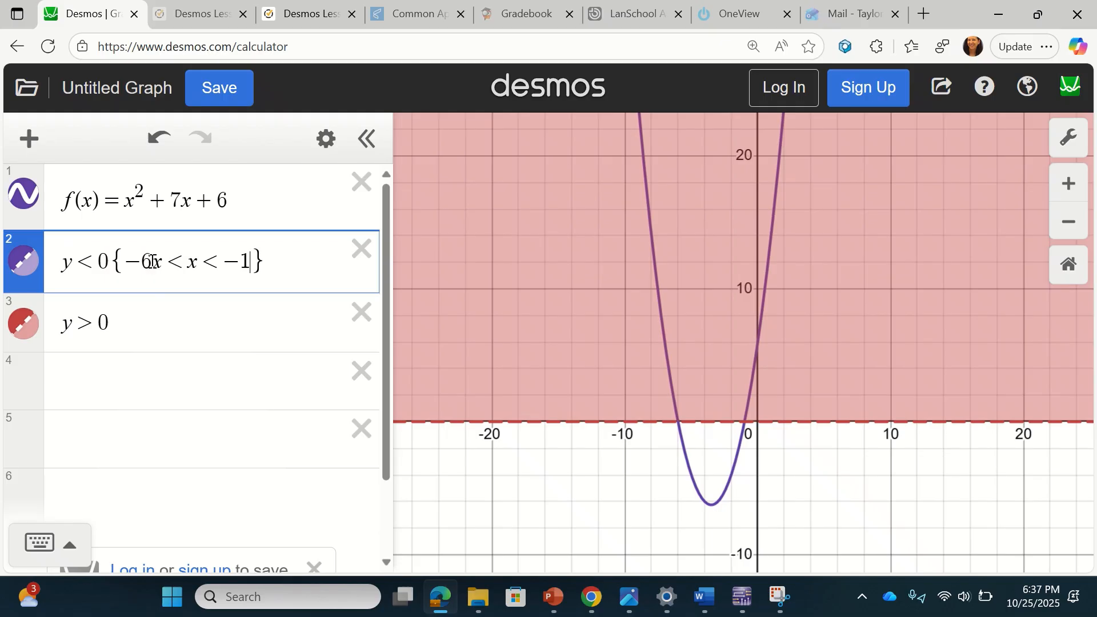
click(162, 263)
key(BackSpace)
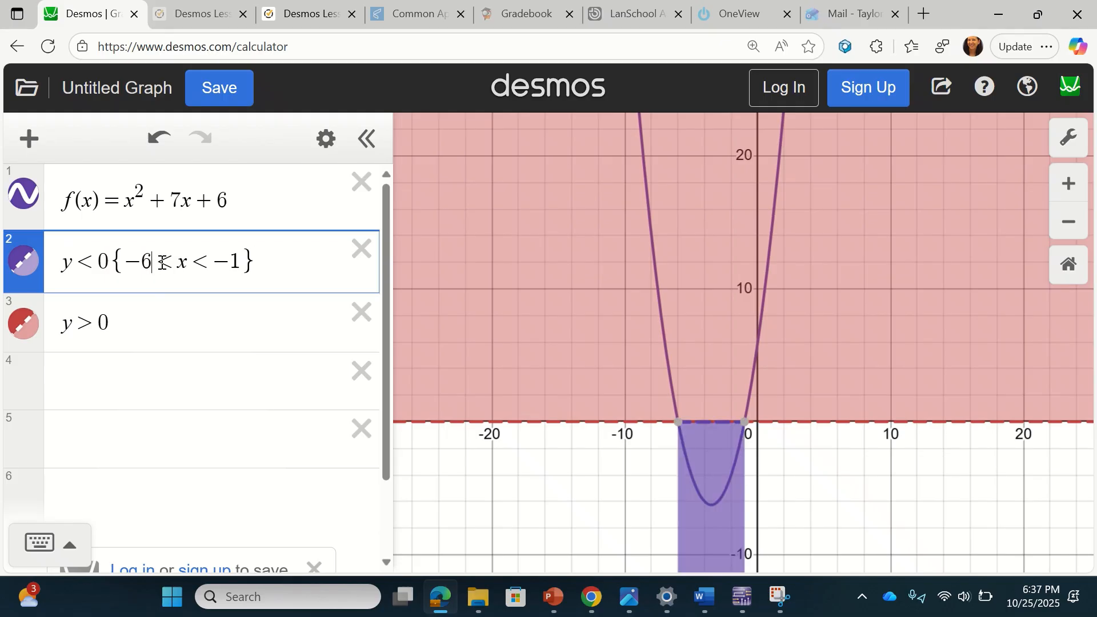
click(712, 485)
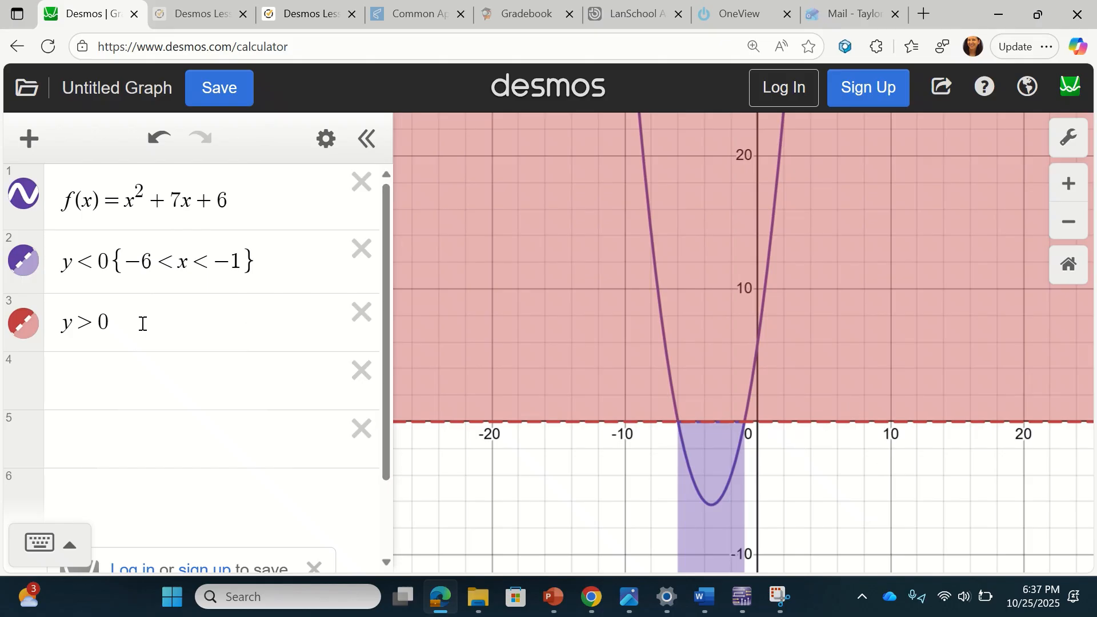
- Add a domain restriction to the y > 0 inequality with x < −6 as its first condition
click(680, 423)
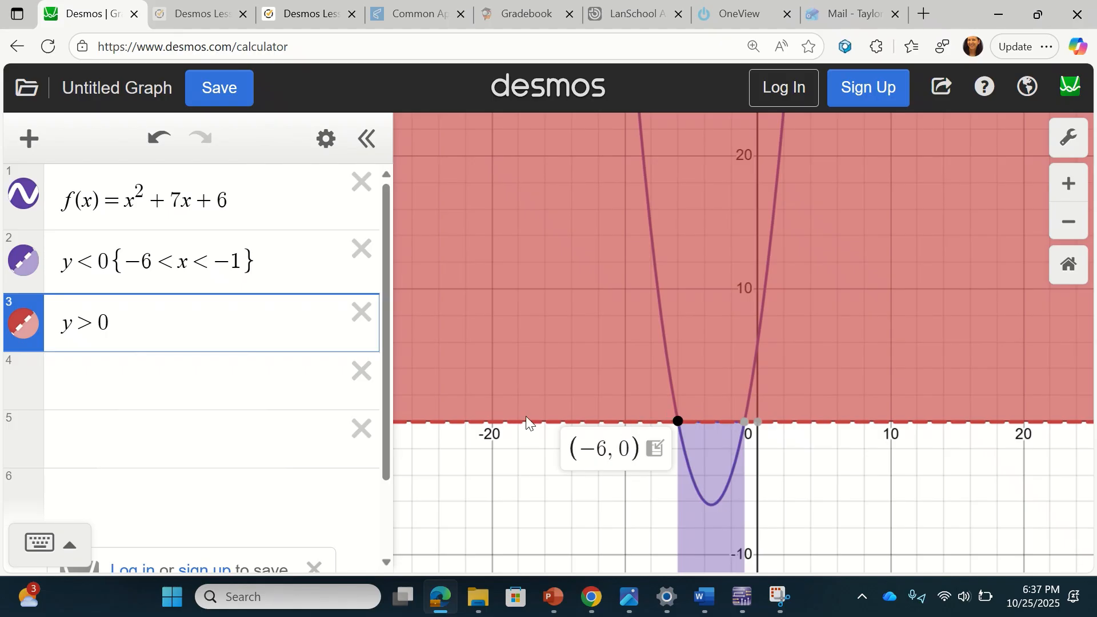
click(140, 323)
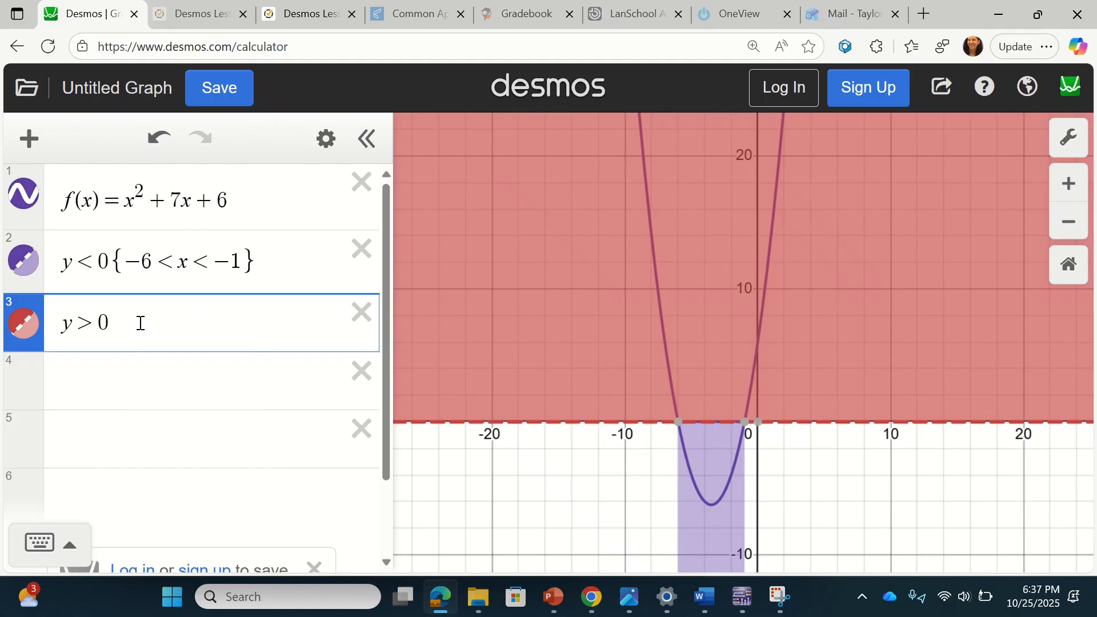
text(()
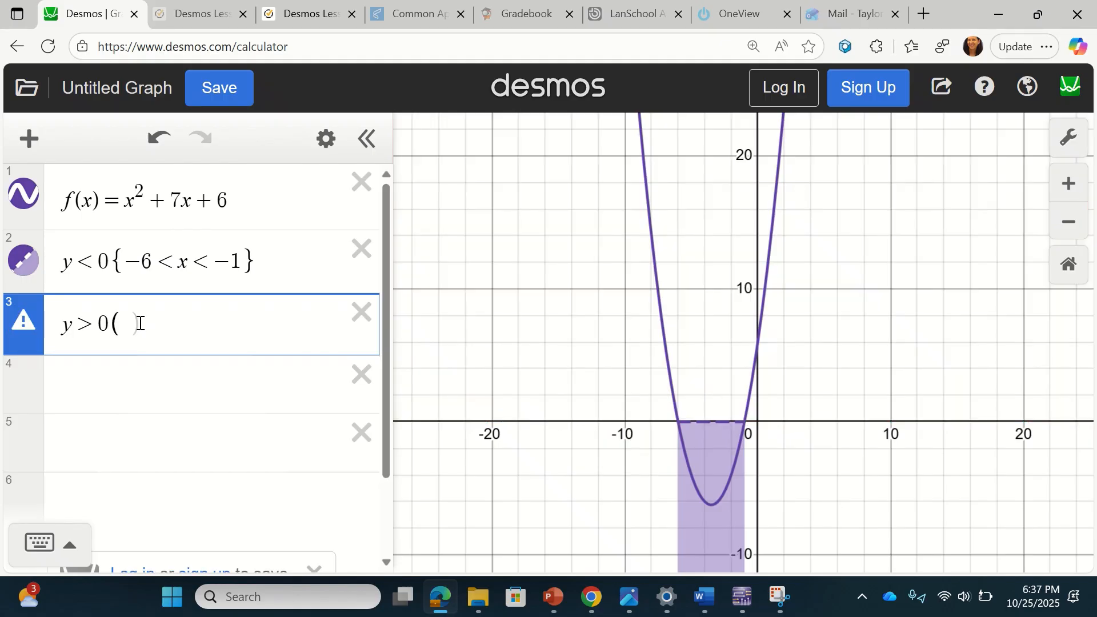
key(BackSpace)
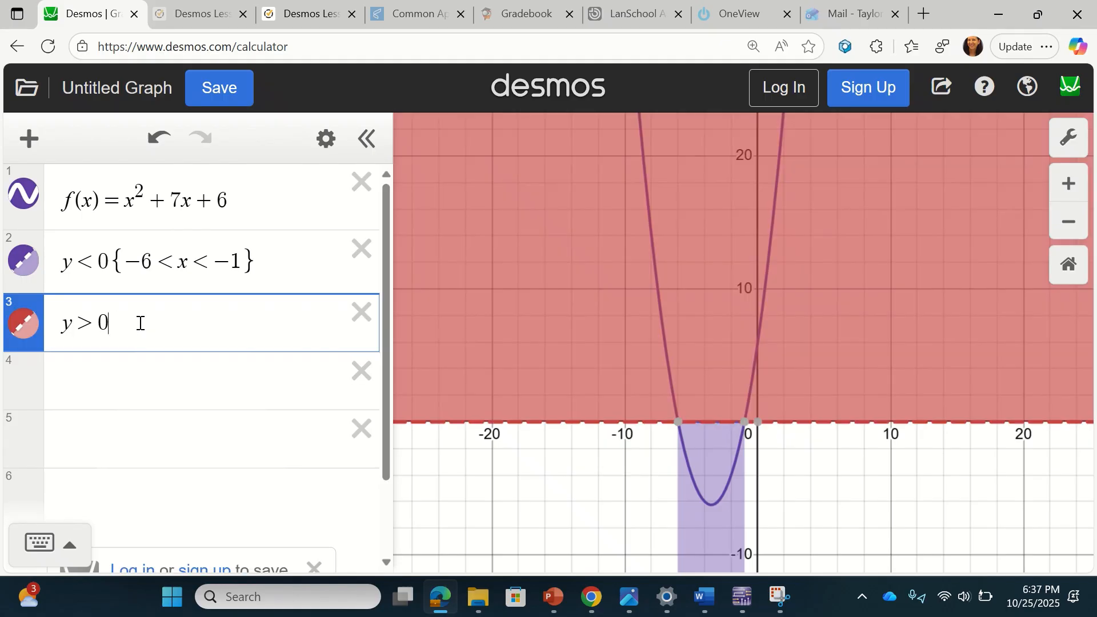
text({)
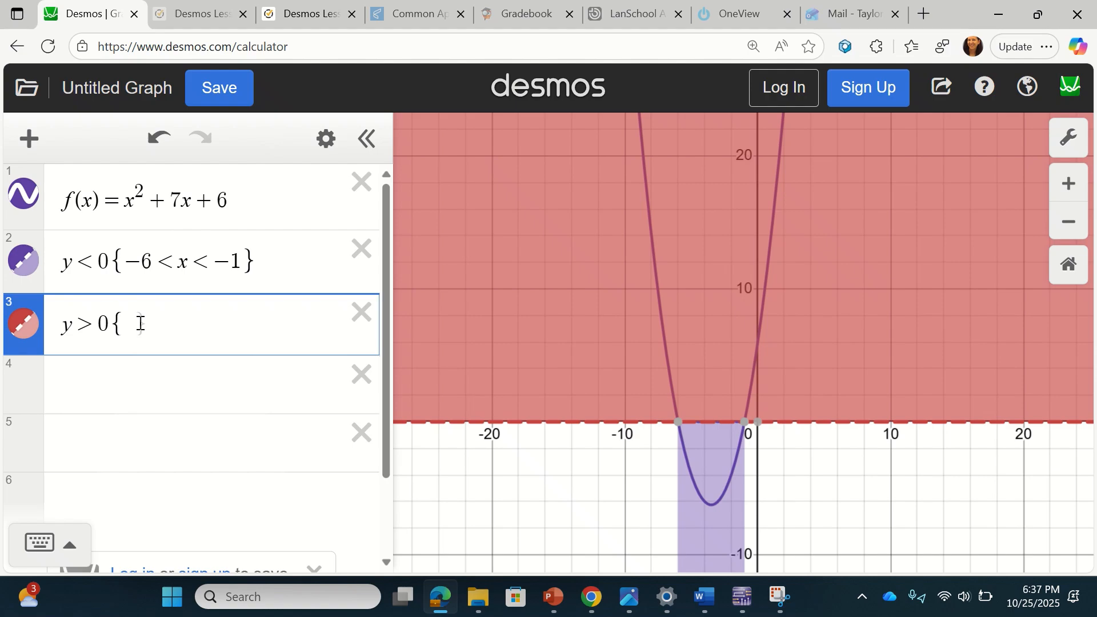
text(x<-6)
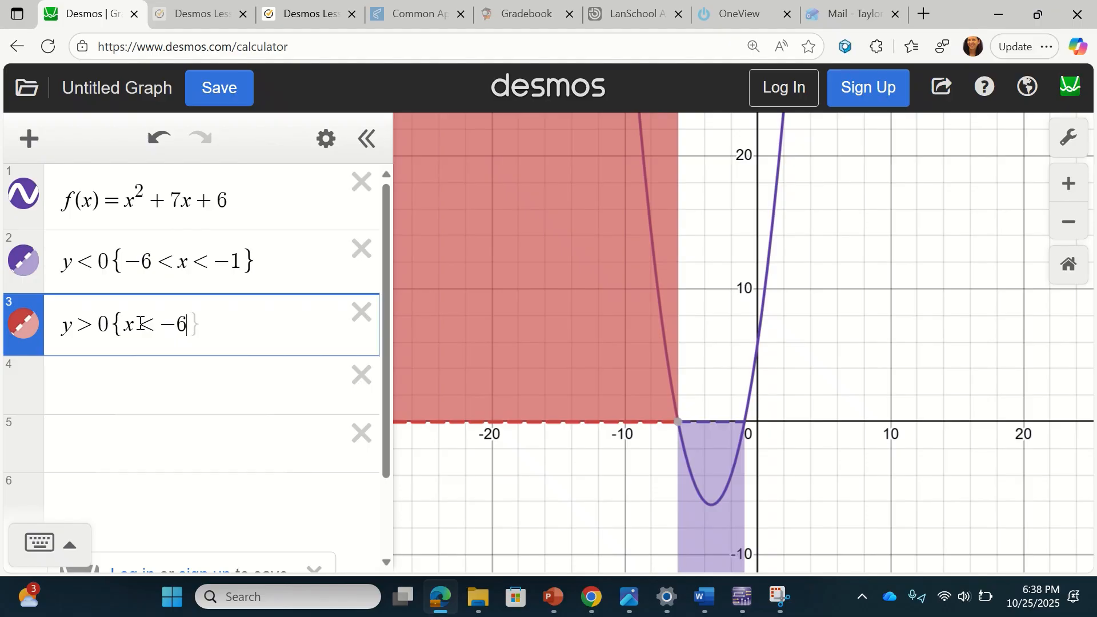
text(,)
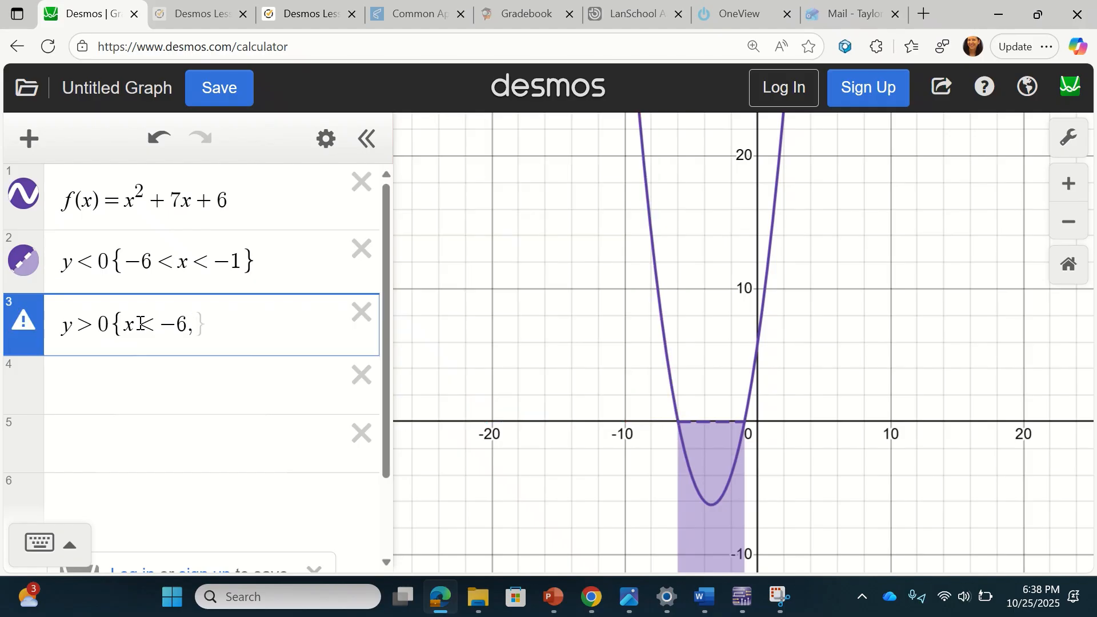
- Add x > −1 as the second condition so the third expression reads y > 0 {x < −6, x > −1}
click(744, 423)
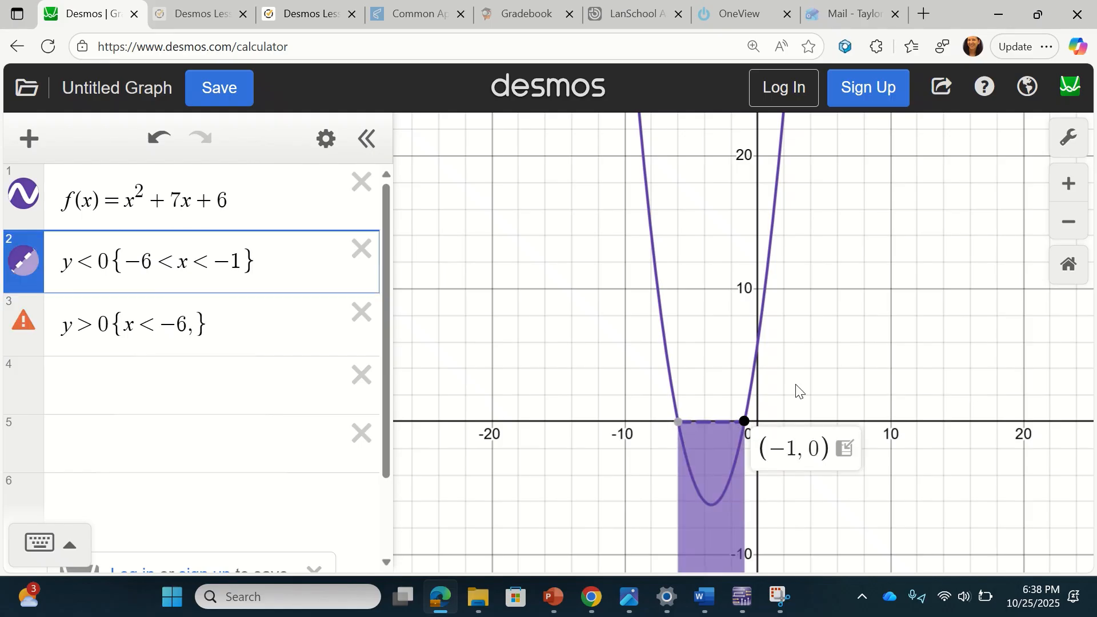
click(198, 323)
text(x>-)
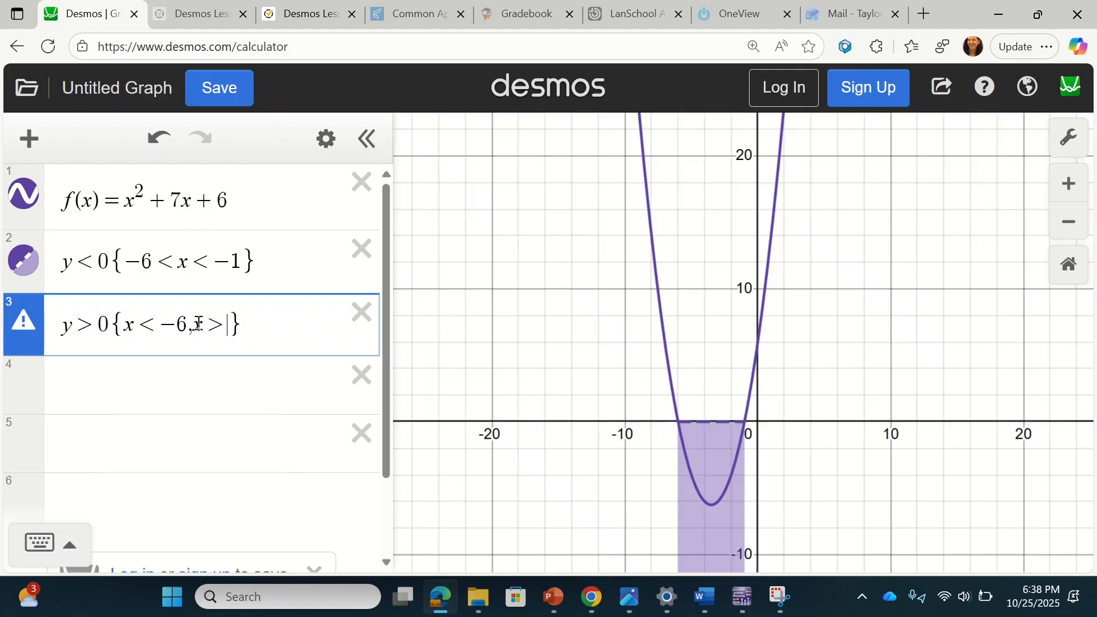
text(1)
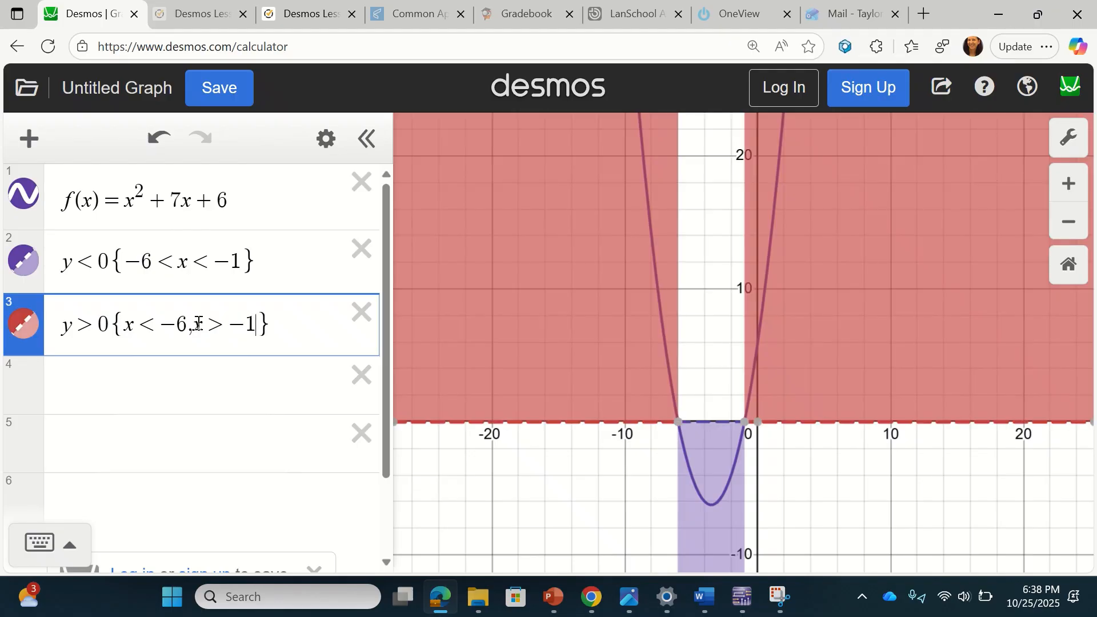
text(})
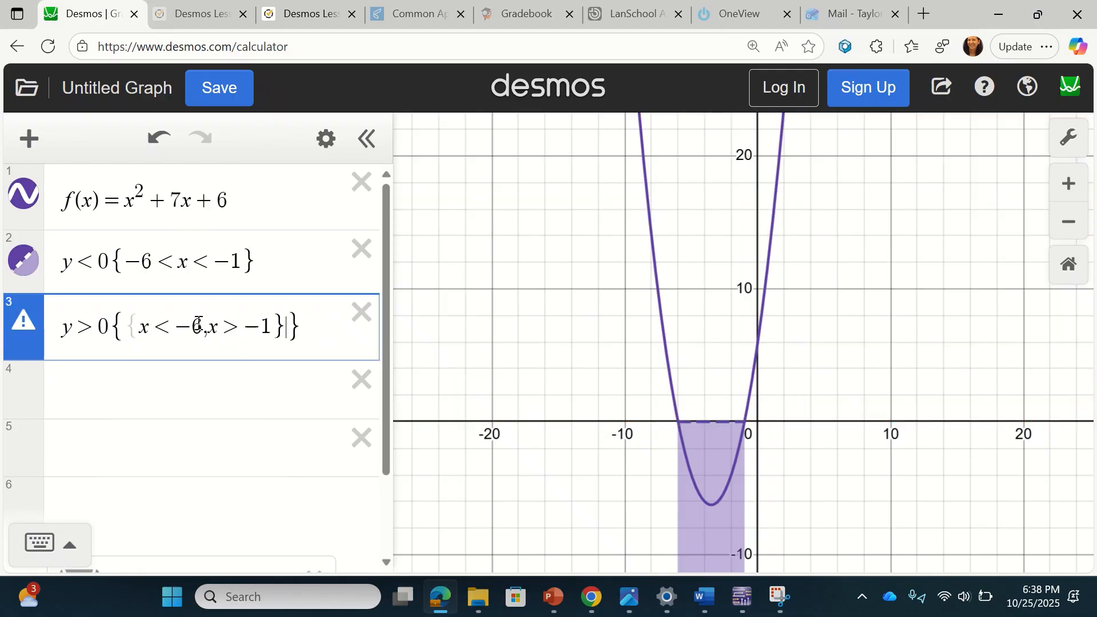
key(BackSpace)
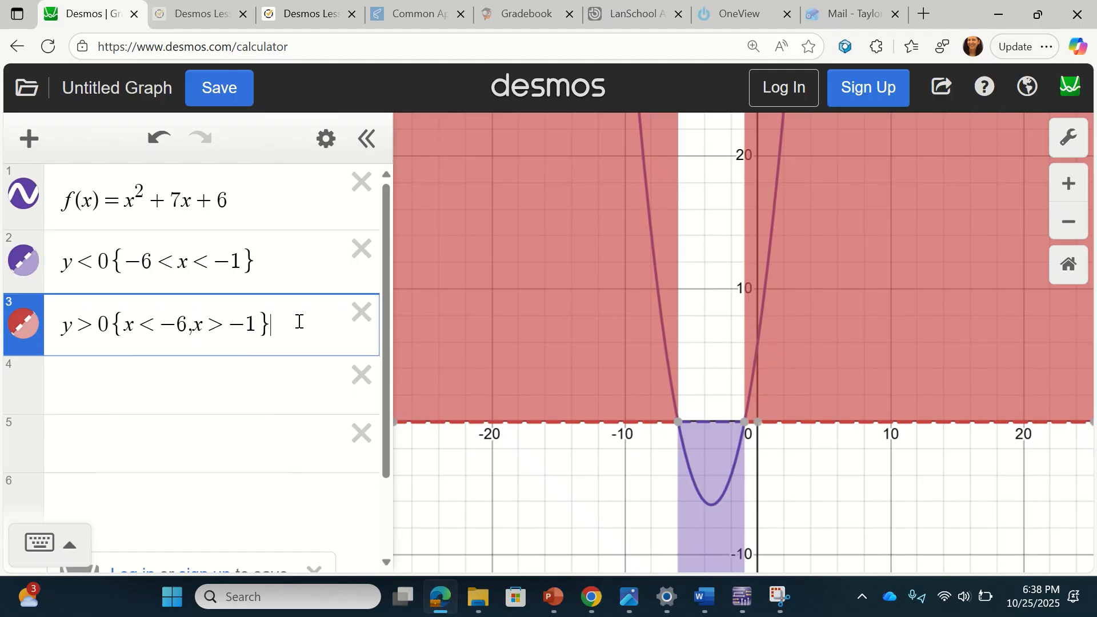
- Examine the parabola and the shaded regions at progressively larger scales, checking points far up the curve
click(594, 293)
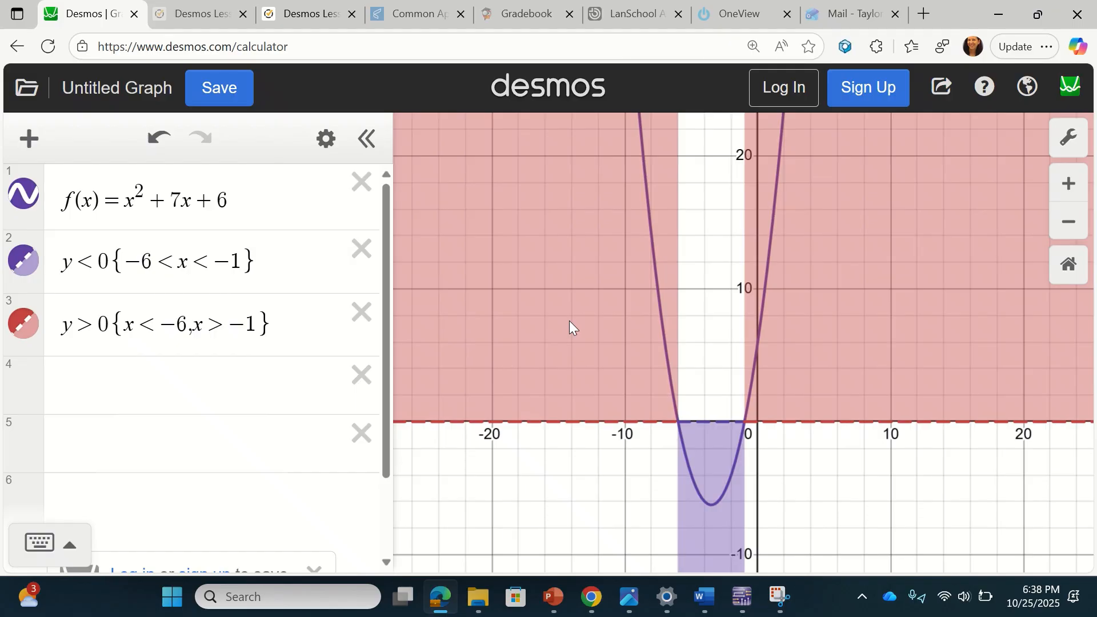
scroll(569, 321, down, 5)
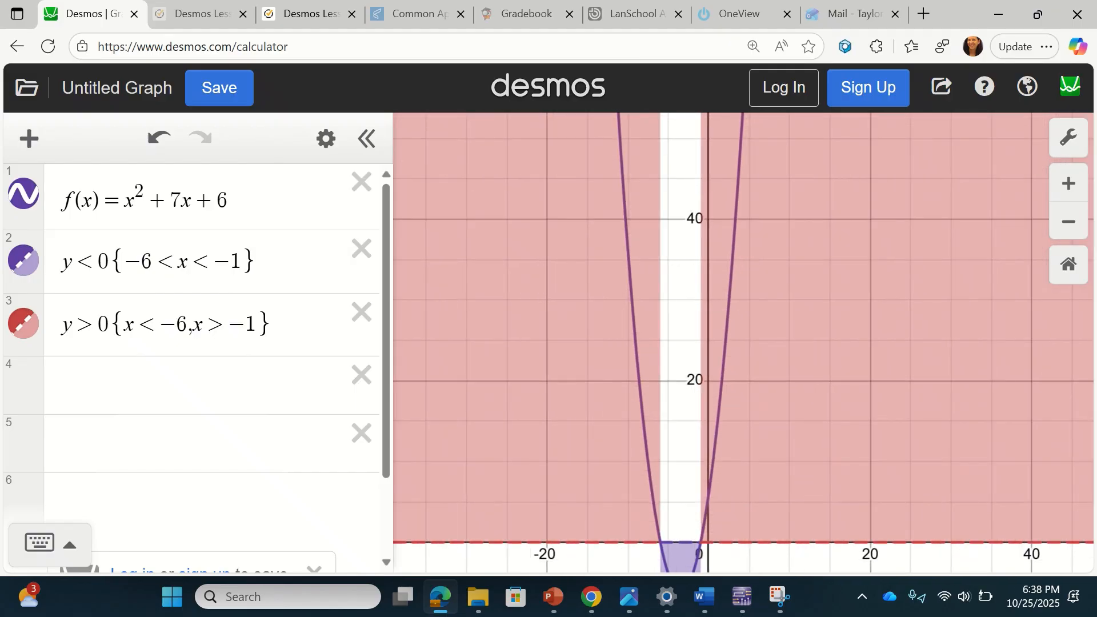
scroll(743, 342, down, 6)
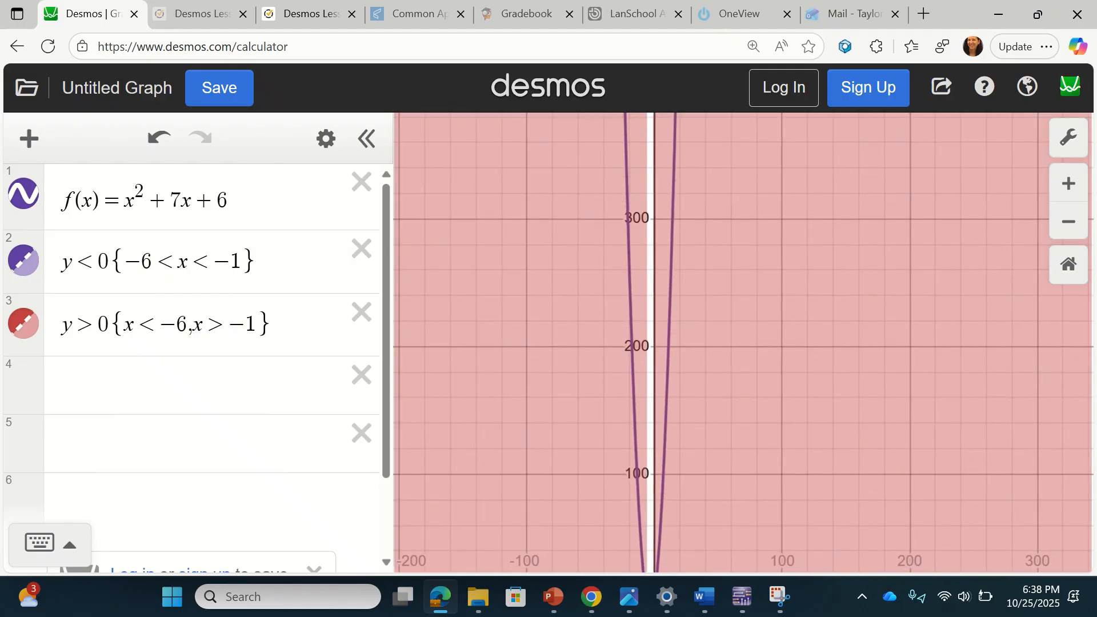
scroll(744, 342, down, 4)
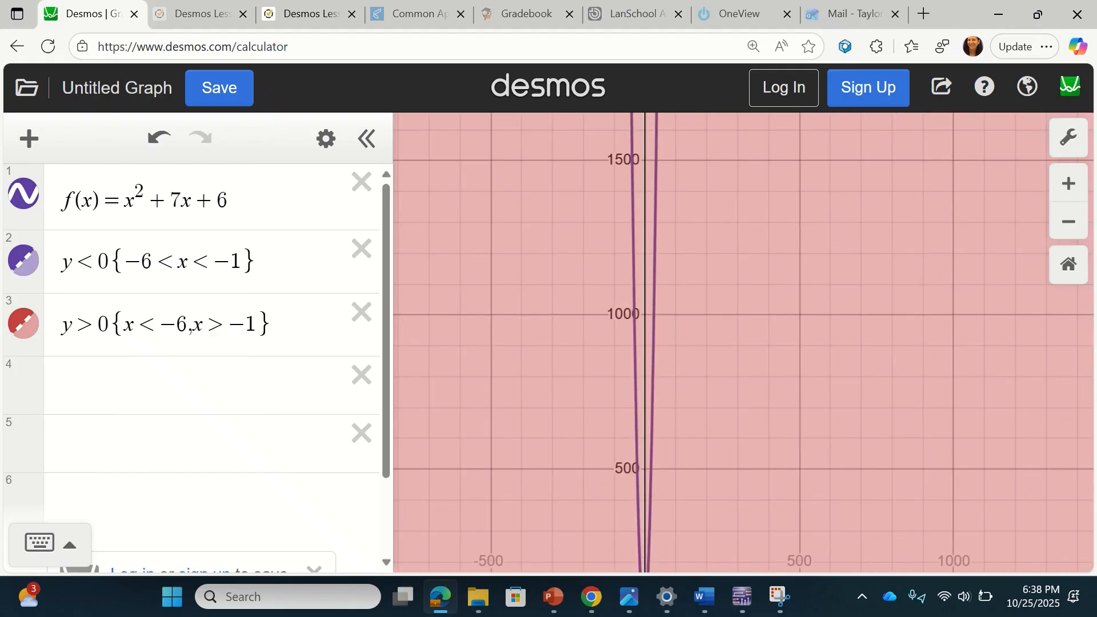
click(657, 146)
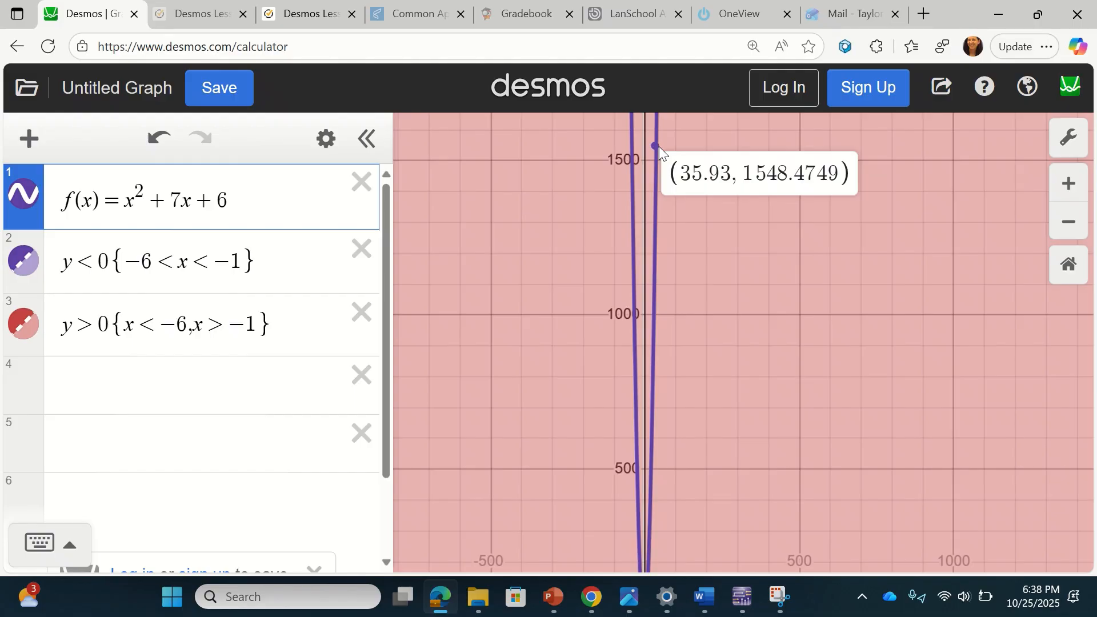
scroll(659, 146, down, 8)
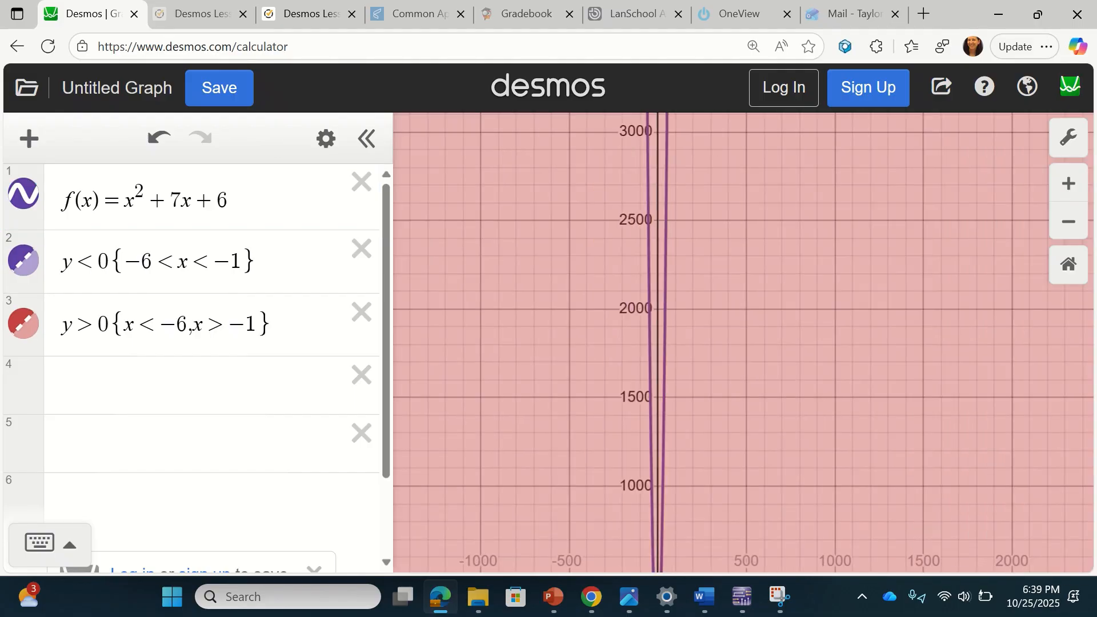
scroll(660, 146, down, 5)
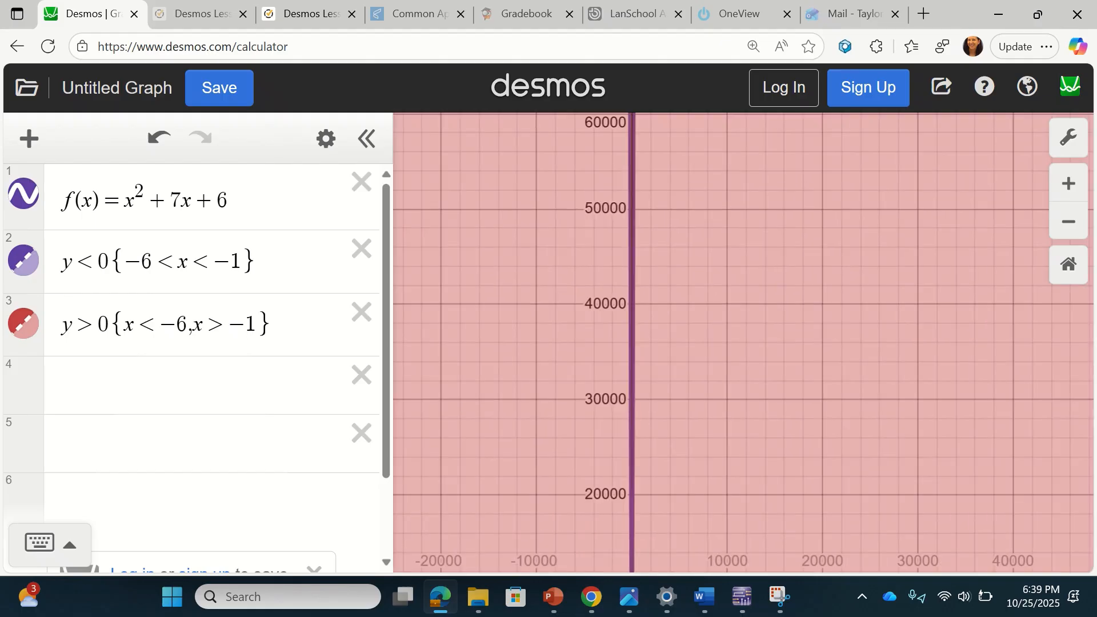
click(636, 162)
click(635, 162)
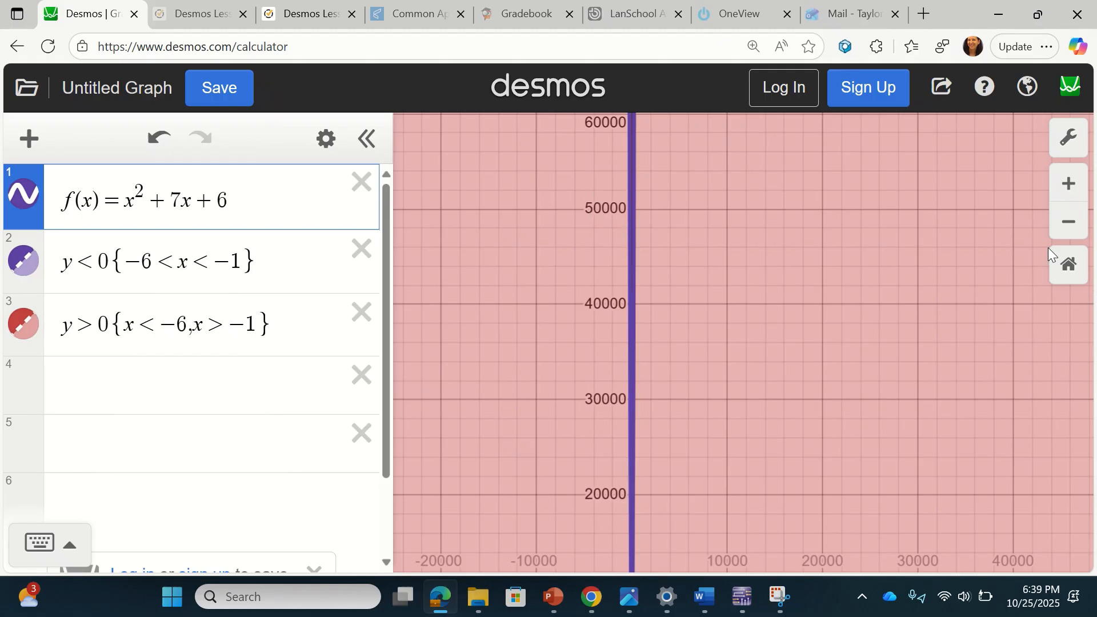
- Restore the default graph view, then capture the expressions and shaded graph with Snipping Tool and copy the screenshot
click(1070, 265)
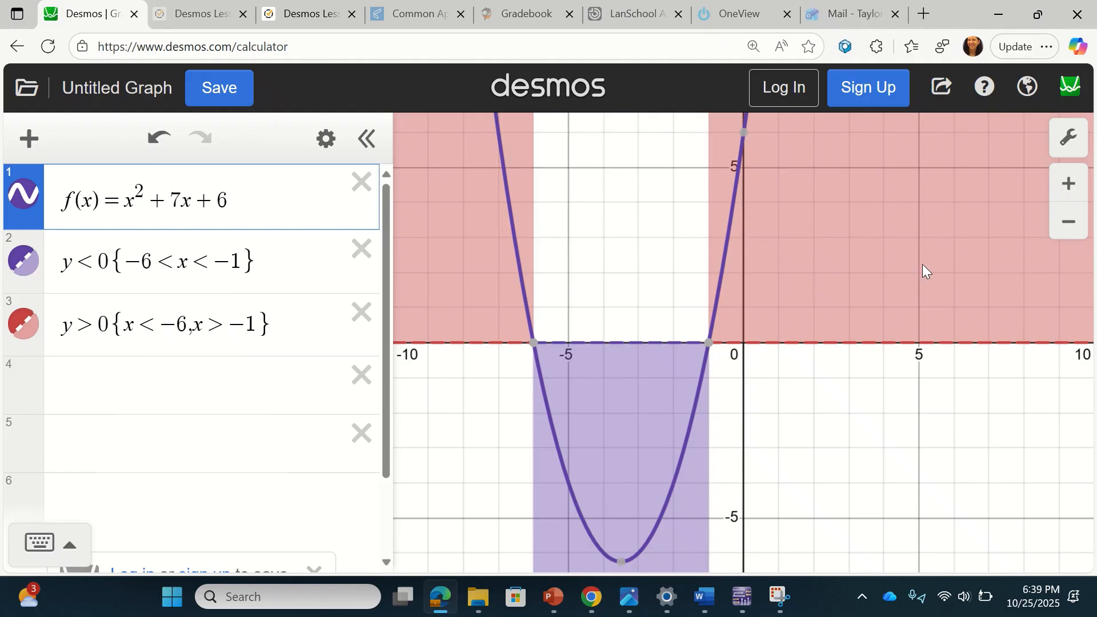
click(777, 605)
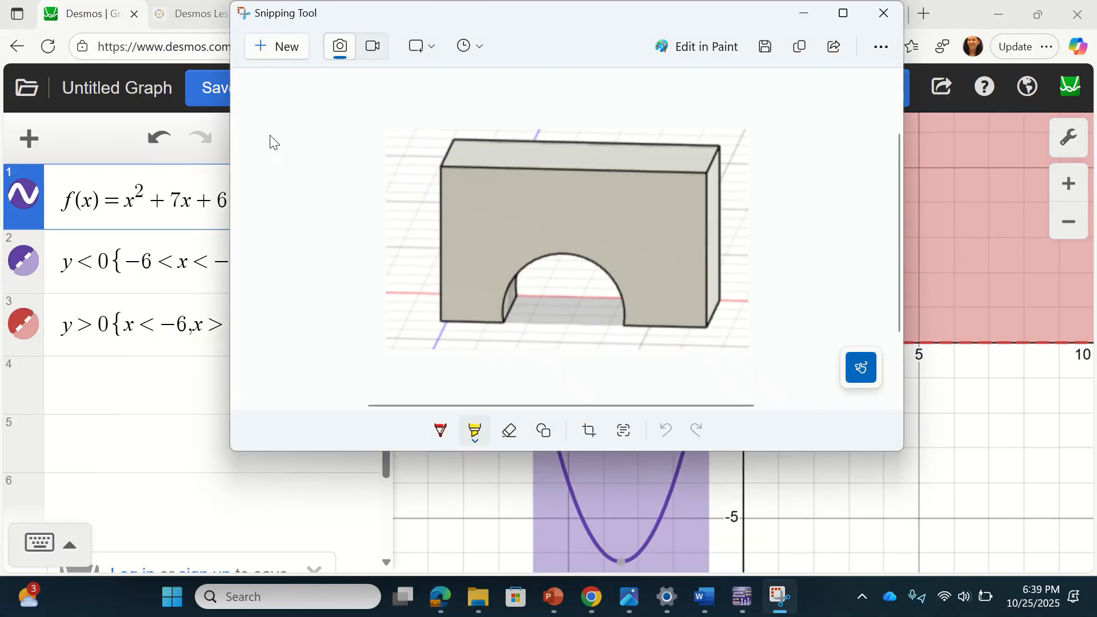
click(297, 49)
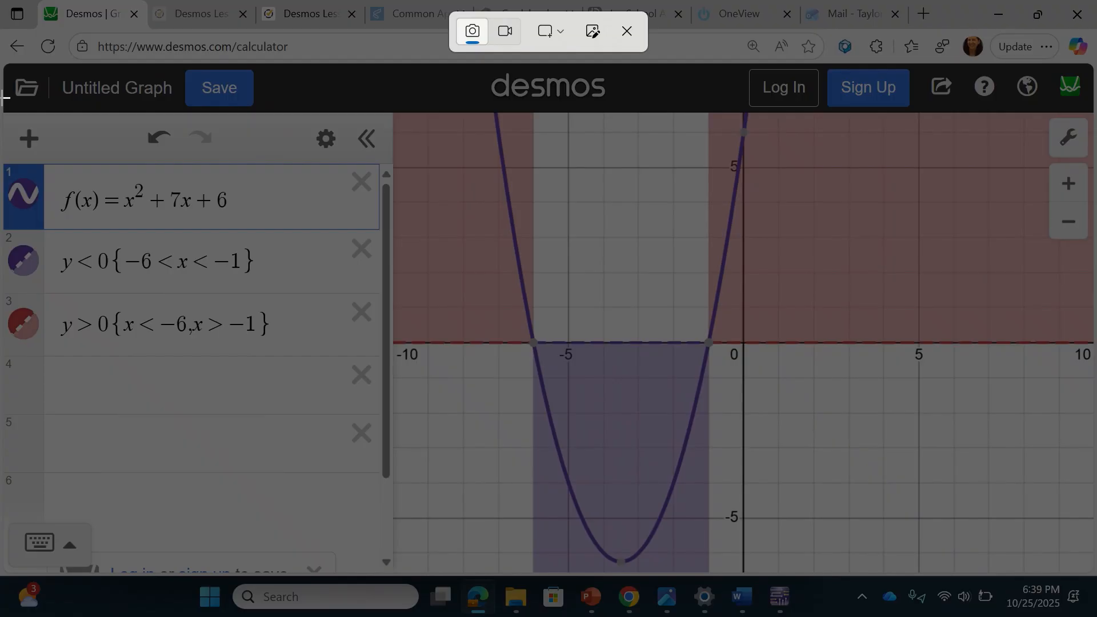
drag(5, 97, 951, 568)
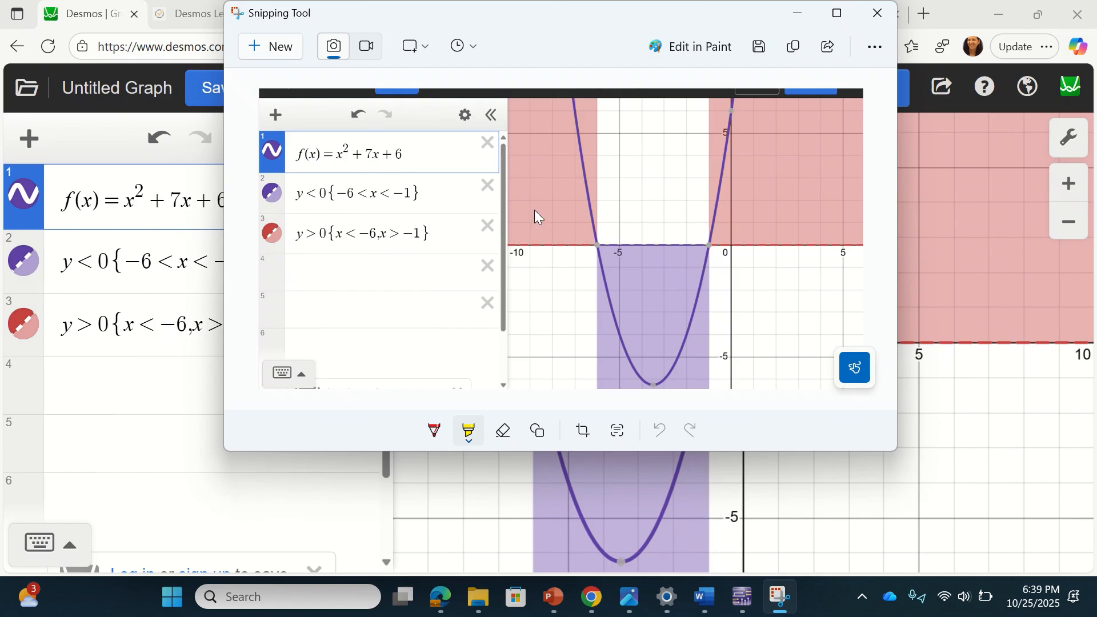
click(792, 49)
click(938, 417)
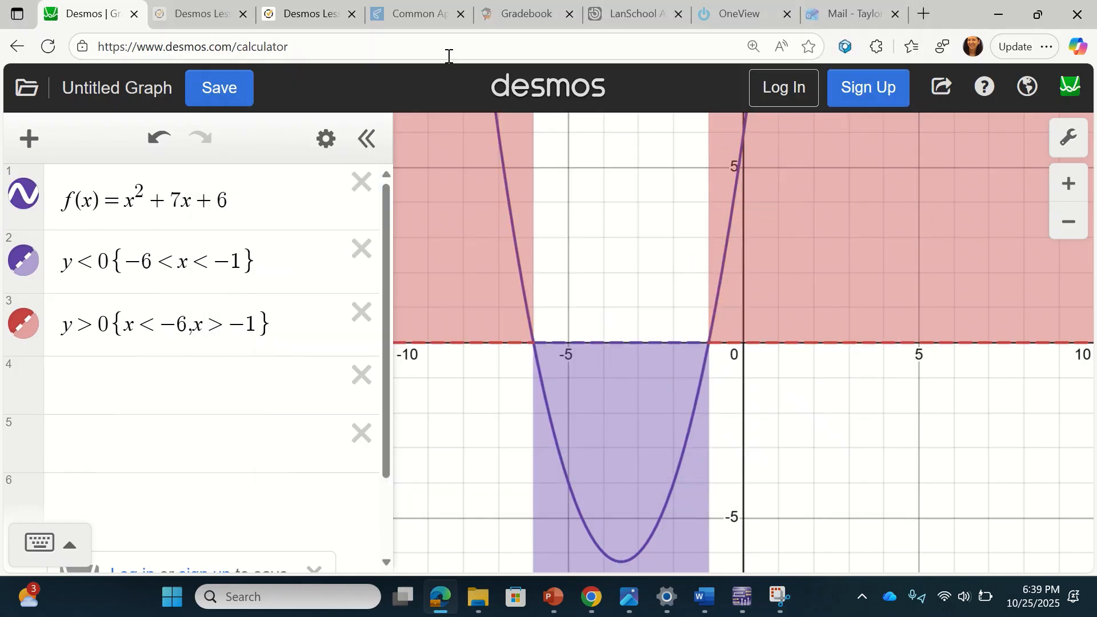
- Switch to the Formative assignment, post the copied screenshot as a comment on question 1, and close the comments
click(311, 15)
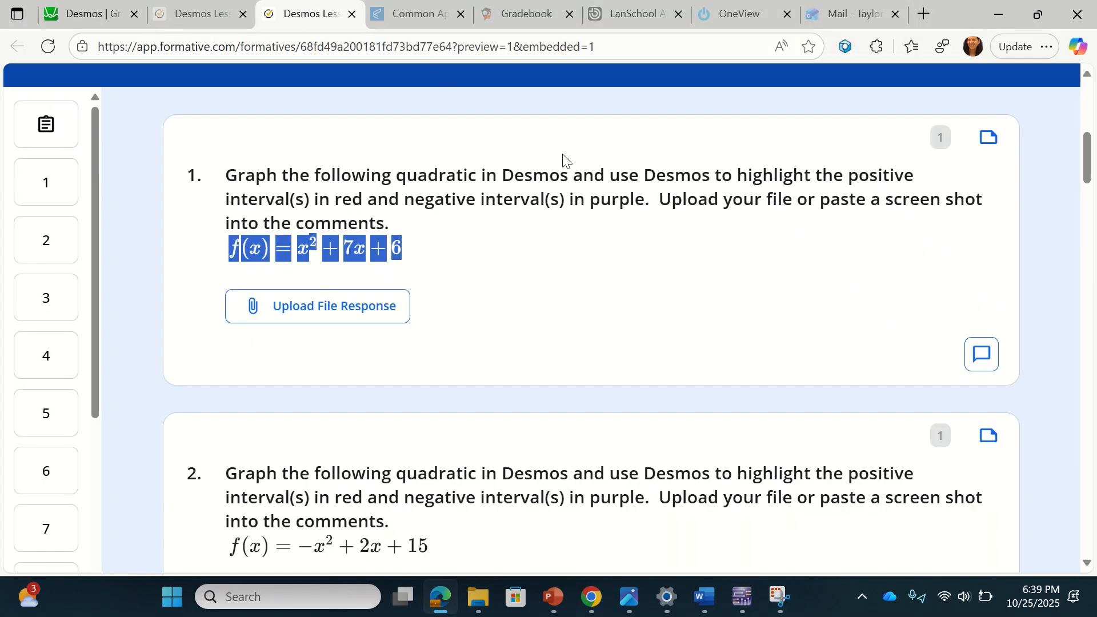
click(532, 247)
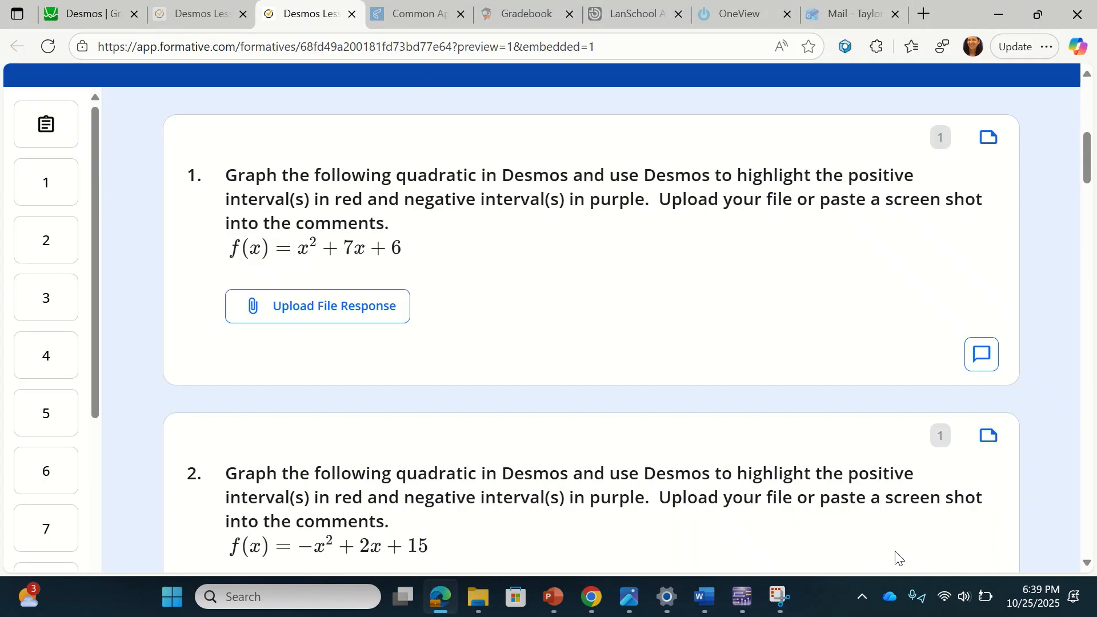
click(985, 357)
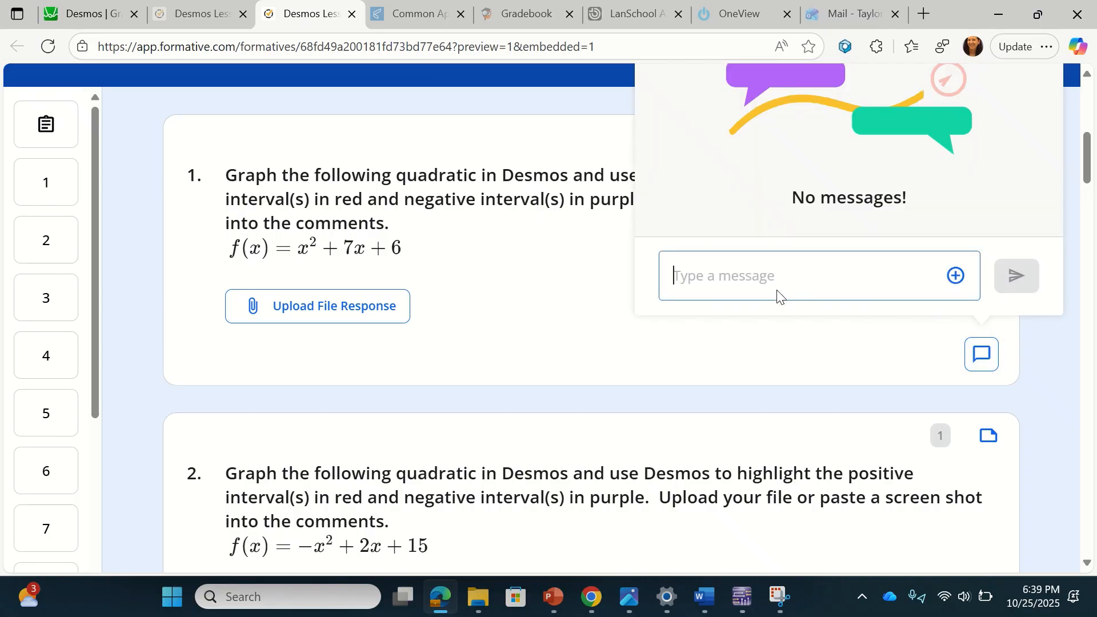
key(ctrl+v)
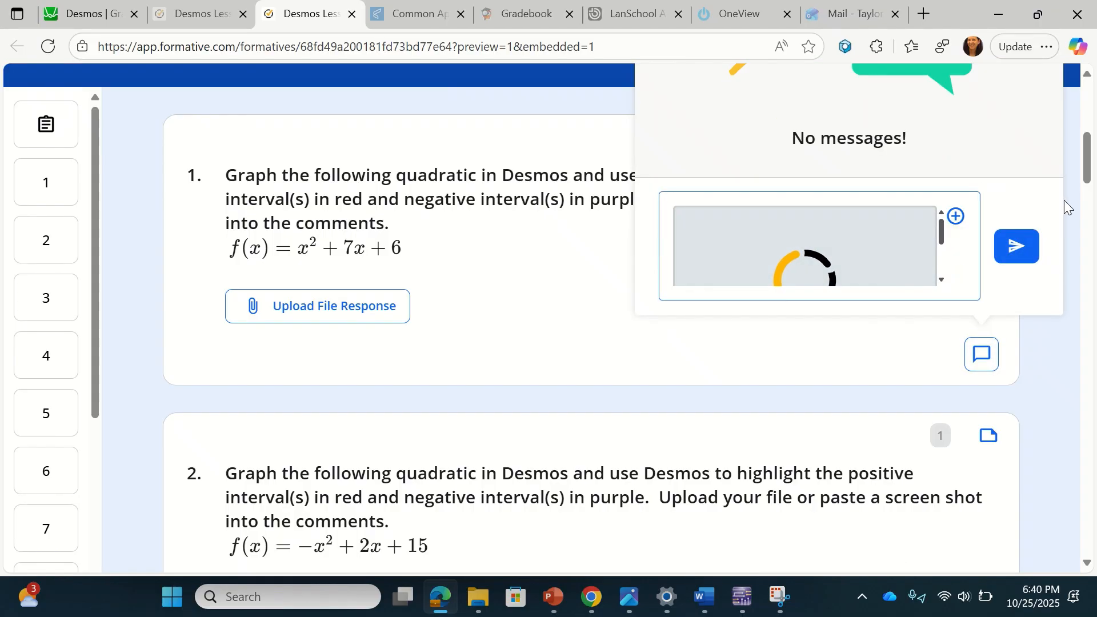
click(1021, 246)
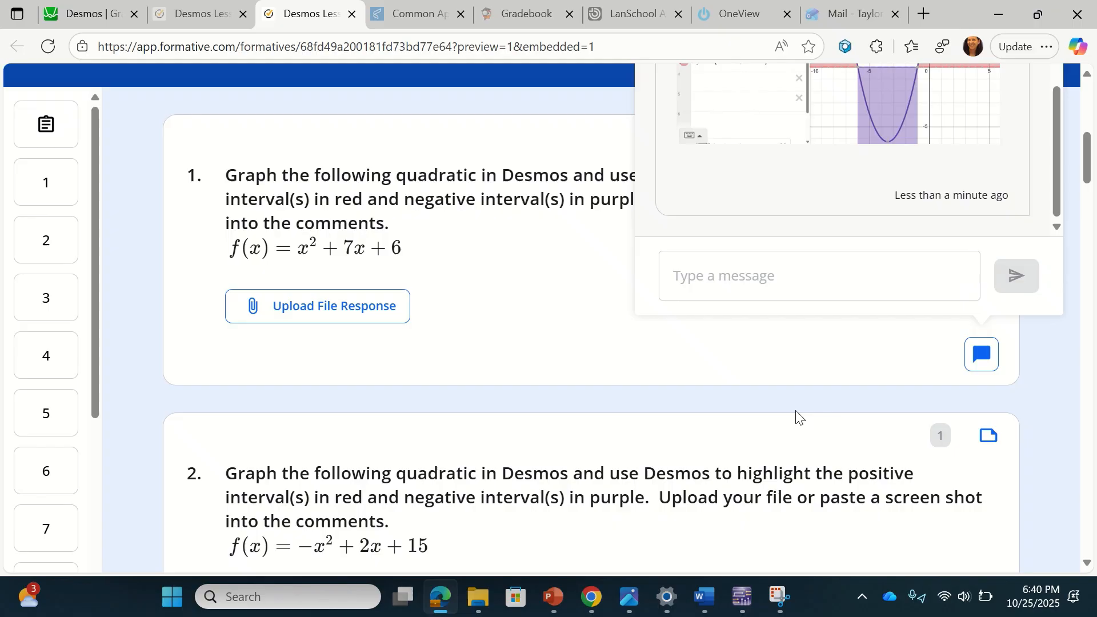
scroll(798, 418, down, 3)
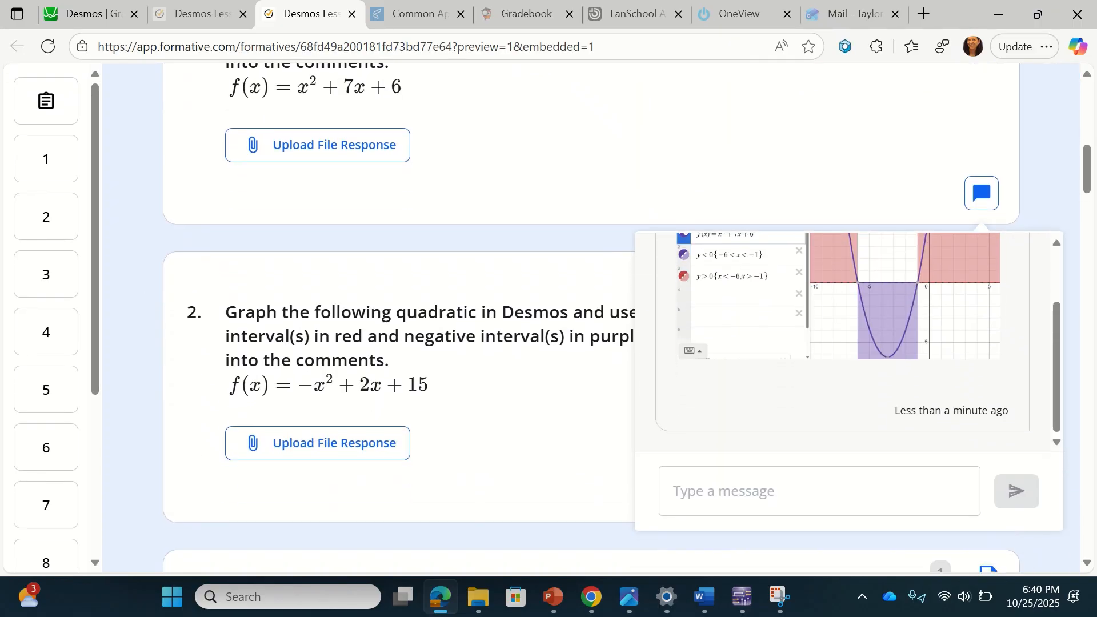
click(982, 187)
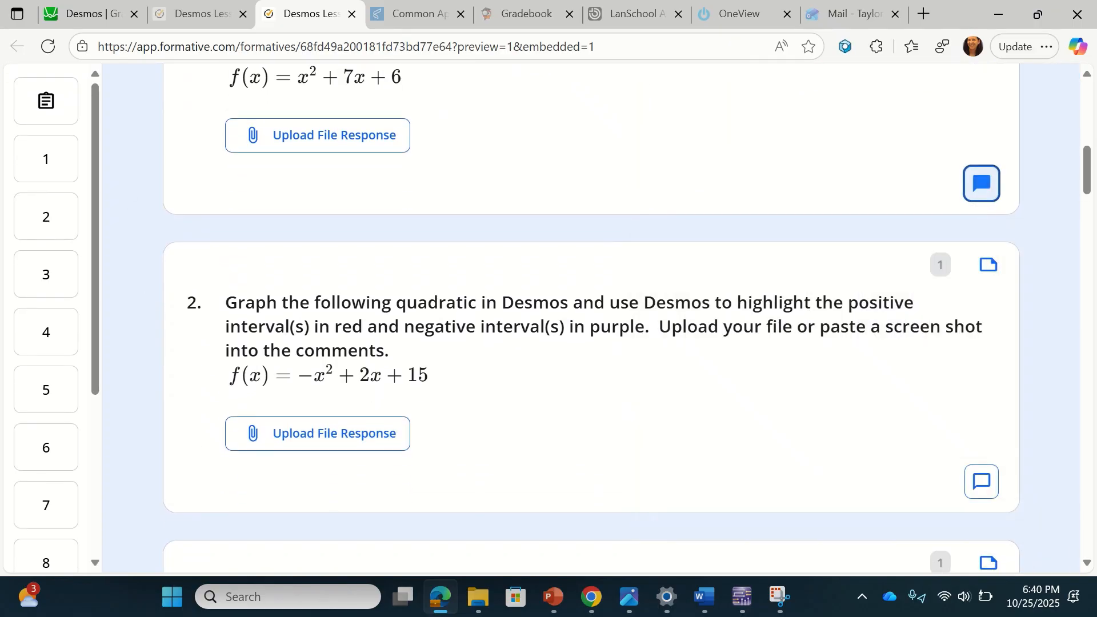
- Copy the function f(x) = −x² + 2x + 15 from question 2 of the assignment
scroll(592, 318, down, 2)
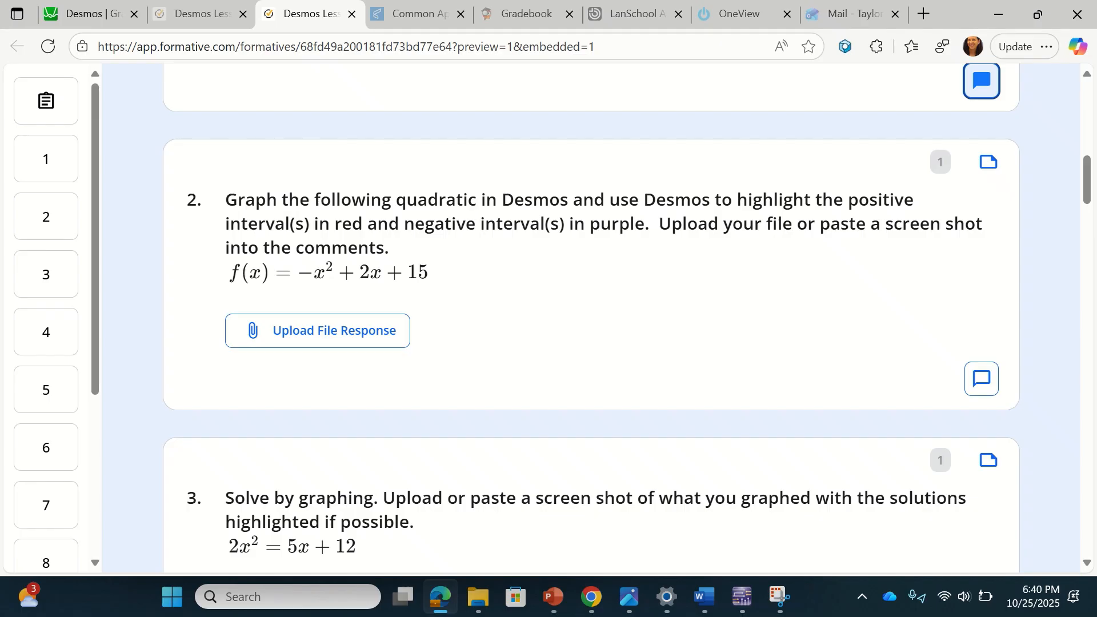
click(432, 268)
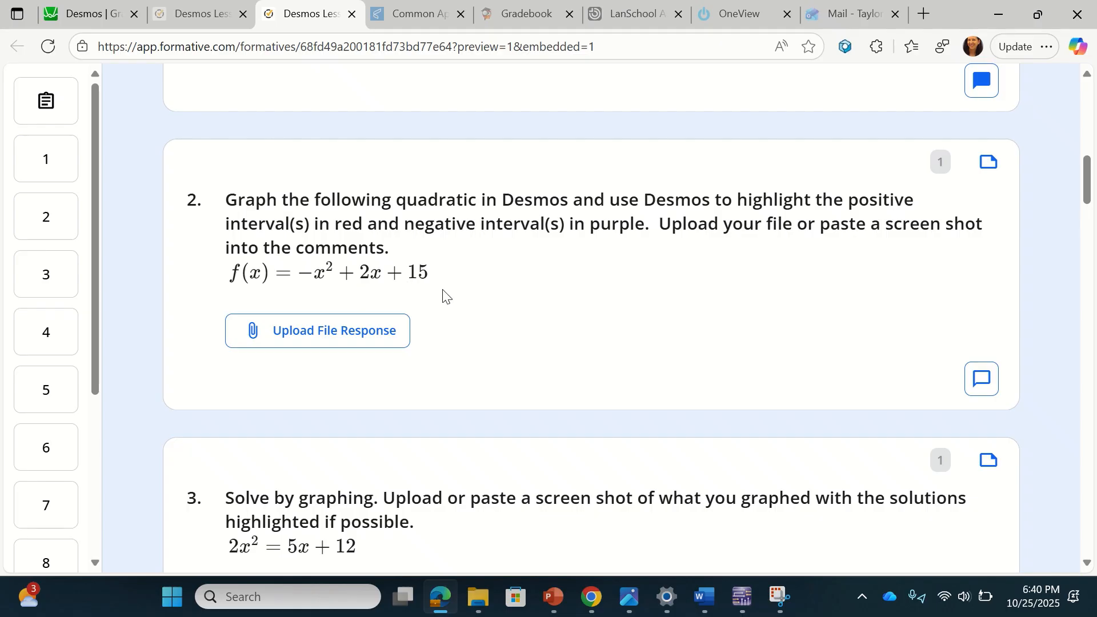
drag(463, 291, 229, 284)
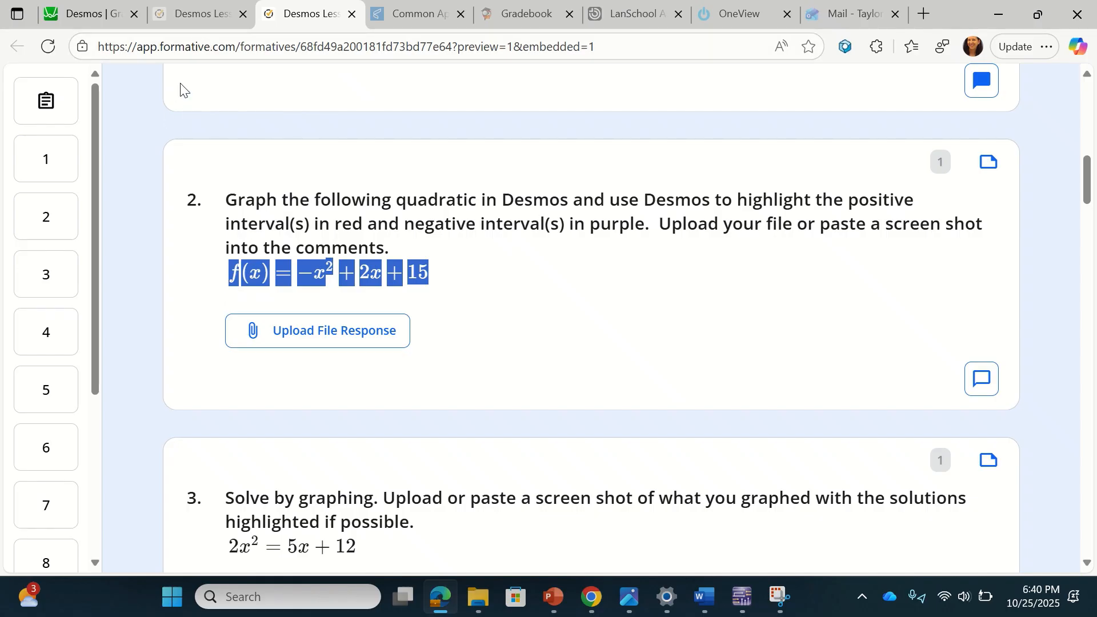
- Switch back to the Desmos calculator and delete the old function and both shading inequalities
click(94, 8)
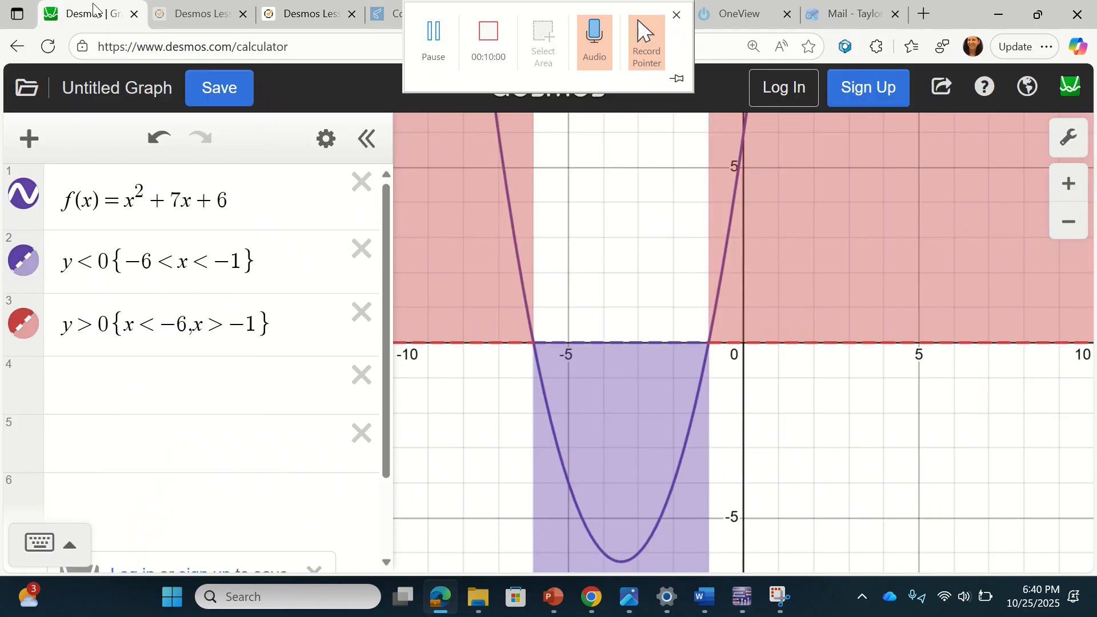
click(361, 316)
click(362, 248)
click(374, 183)
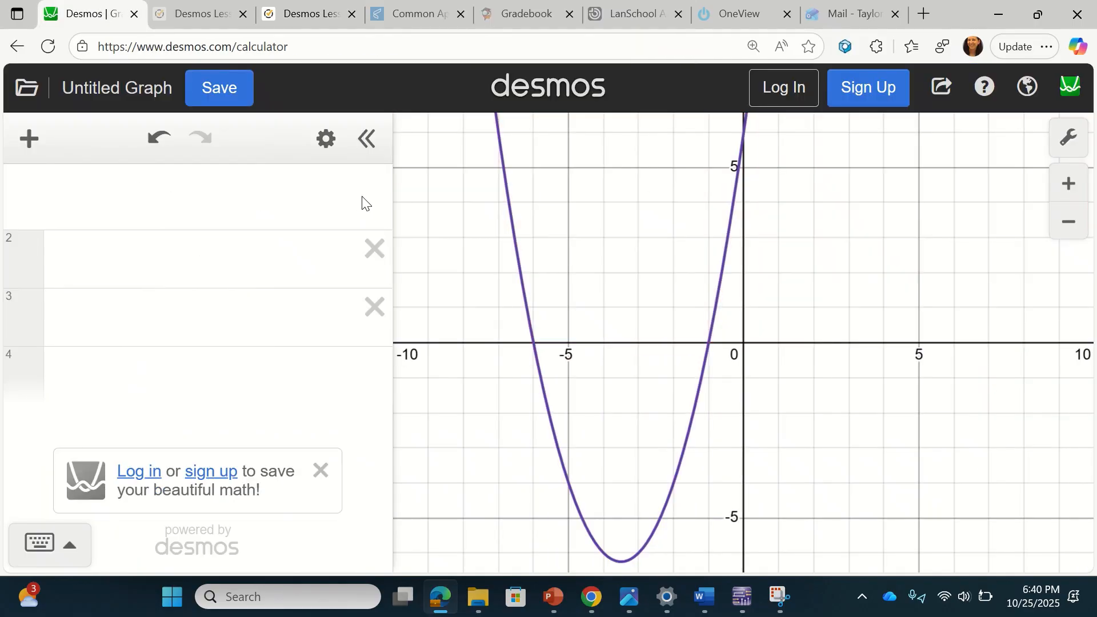
- Paste the copied function, complete the first expression as f(x) = −x² + 2x + 15, and delete the leftover pasted fragments
click(255, 201)
key(ctrl+v)
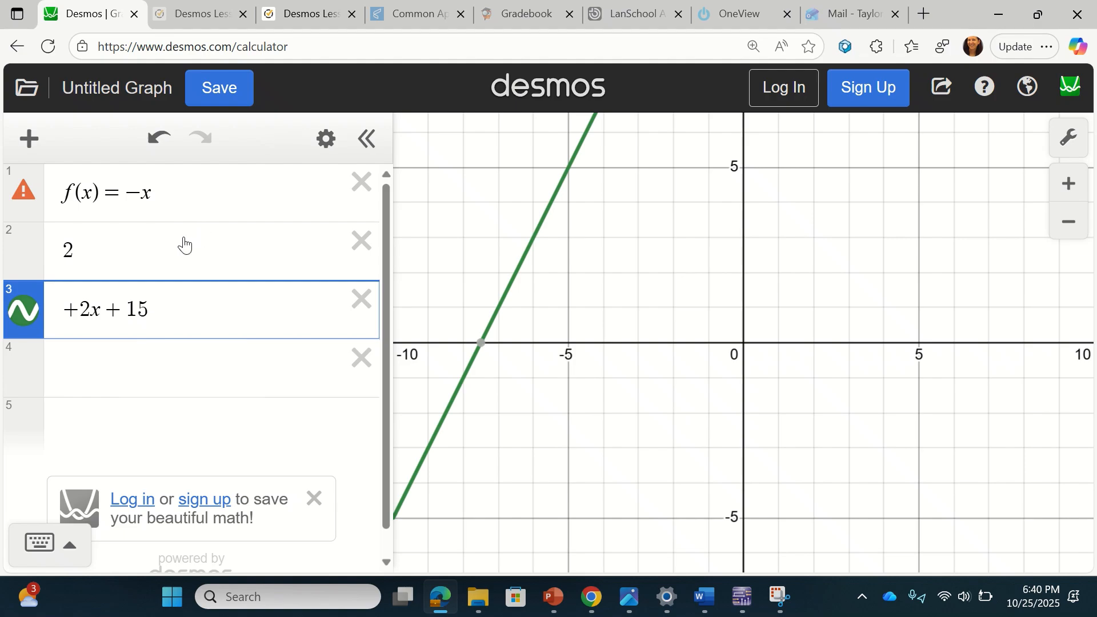
click(156, 194)
text(^2)
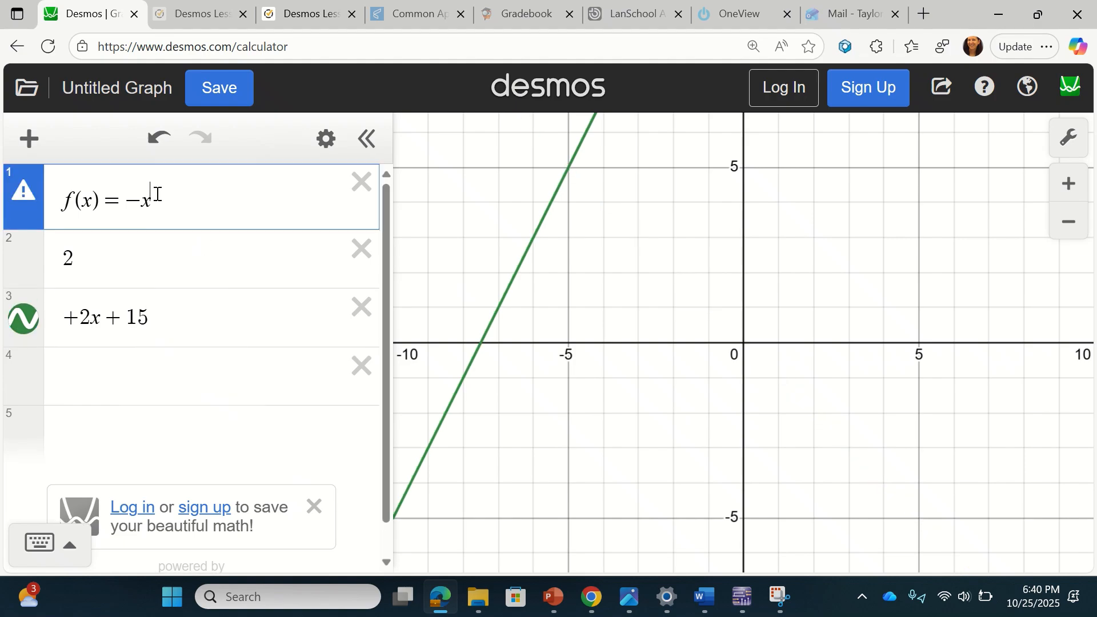
text(+2x+1)
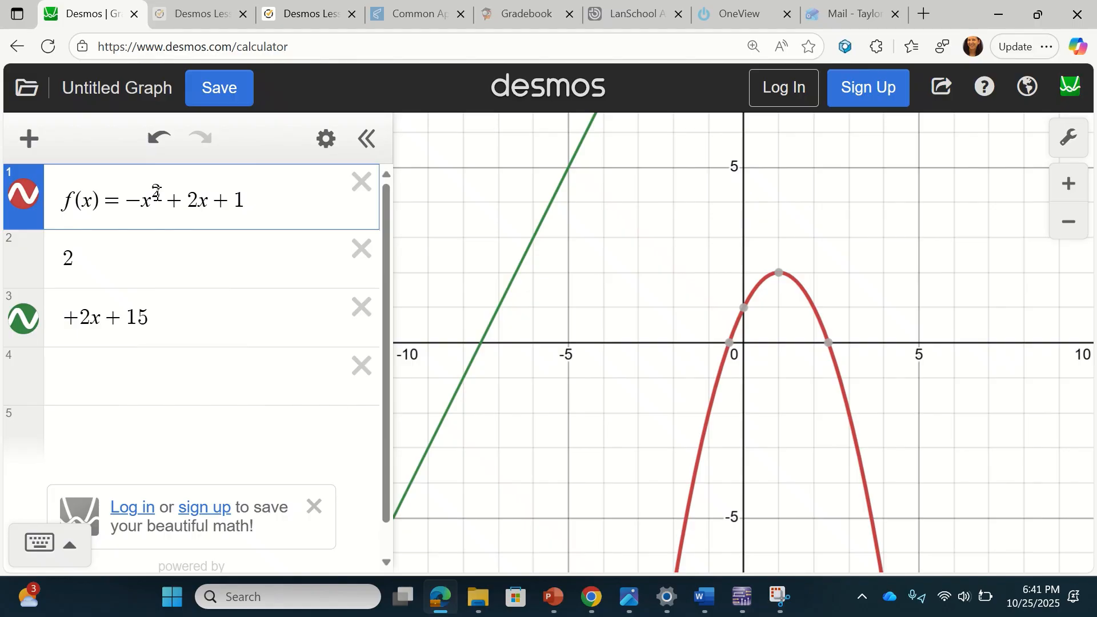
text(5)
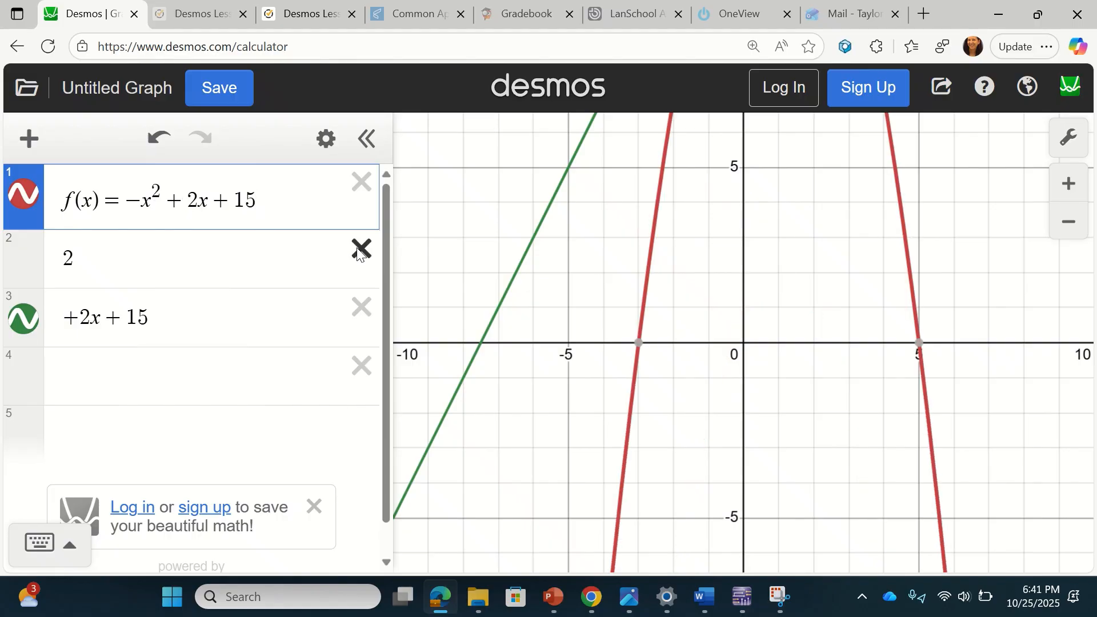
click(361, 249)
click(372, 249)
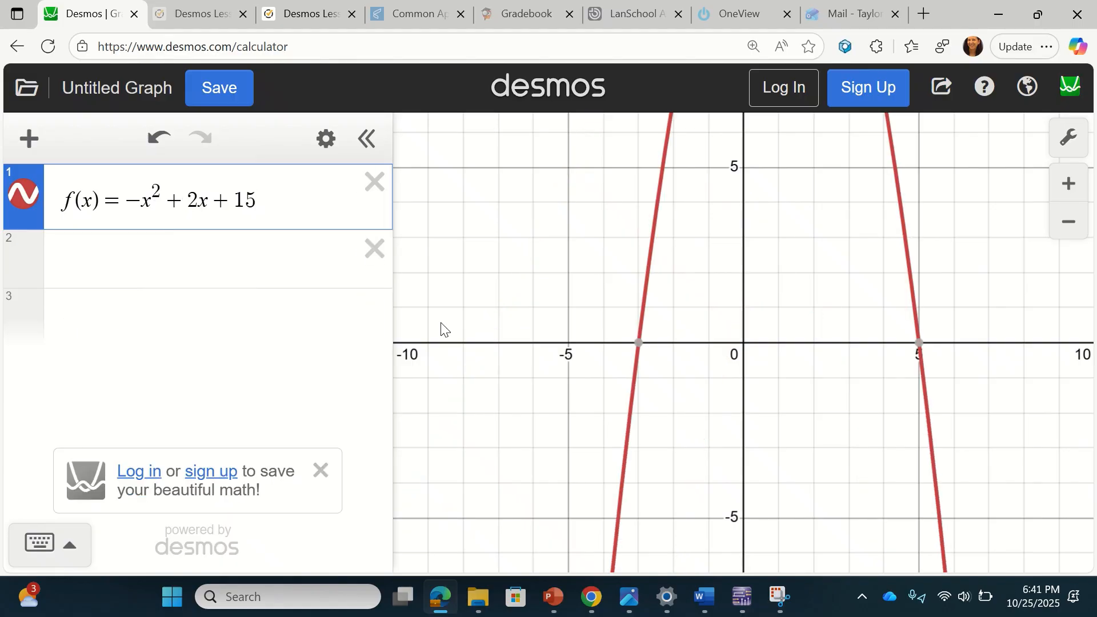
- Show the coordinates of both x-intercepts of the new parabola
scroll(770, 477, down, 5)
scroll(743, 343, up, 3)
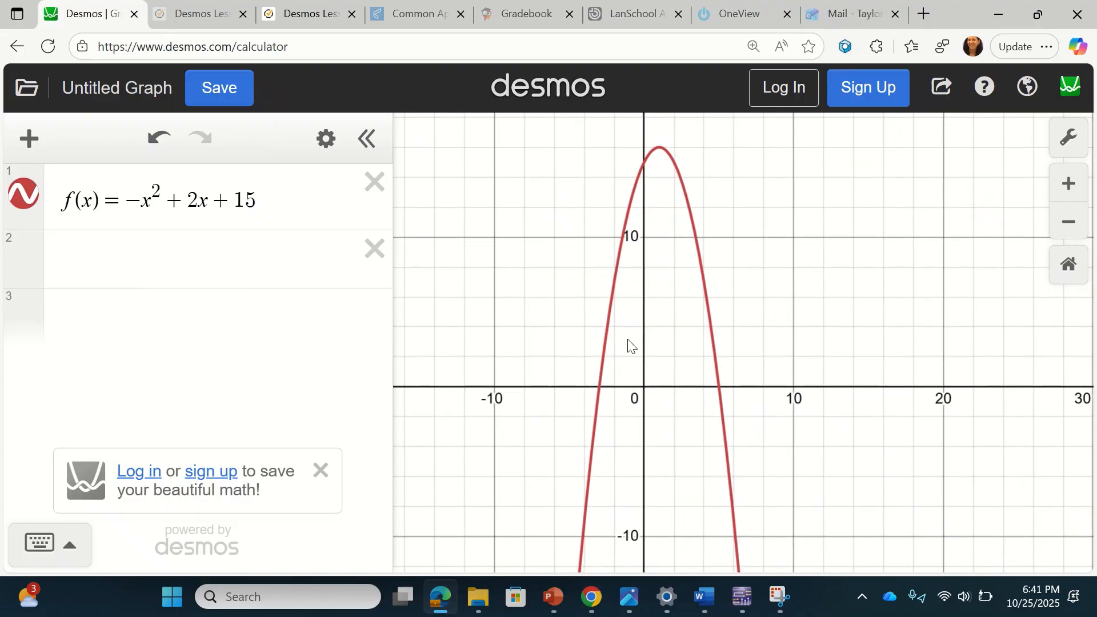
click(608, 389)
click(607, 392)
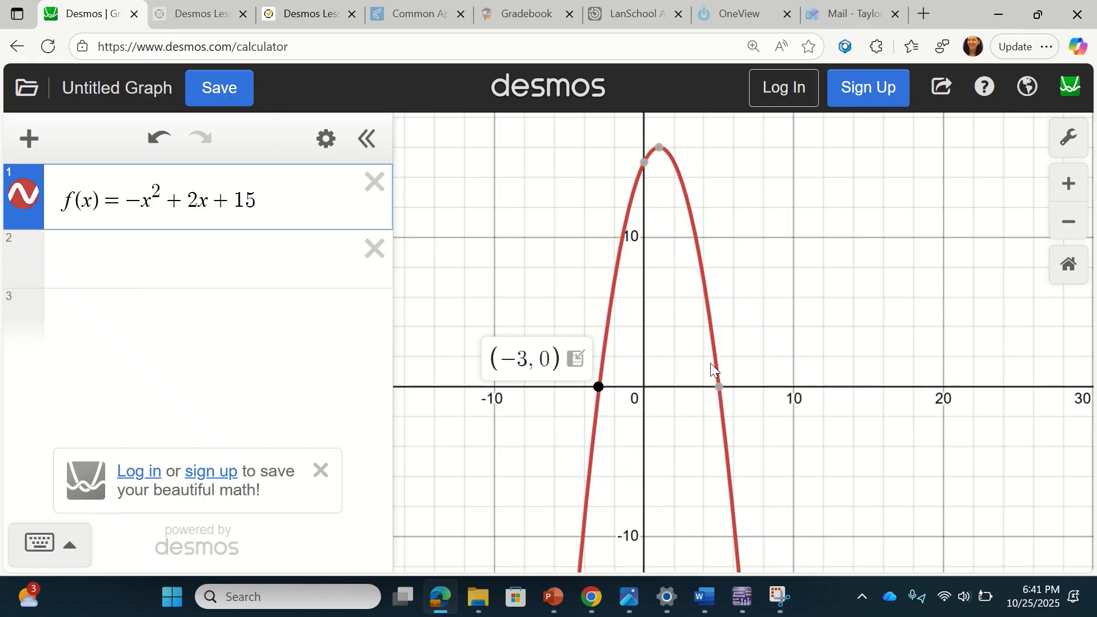
click(720, 395)
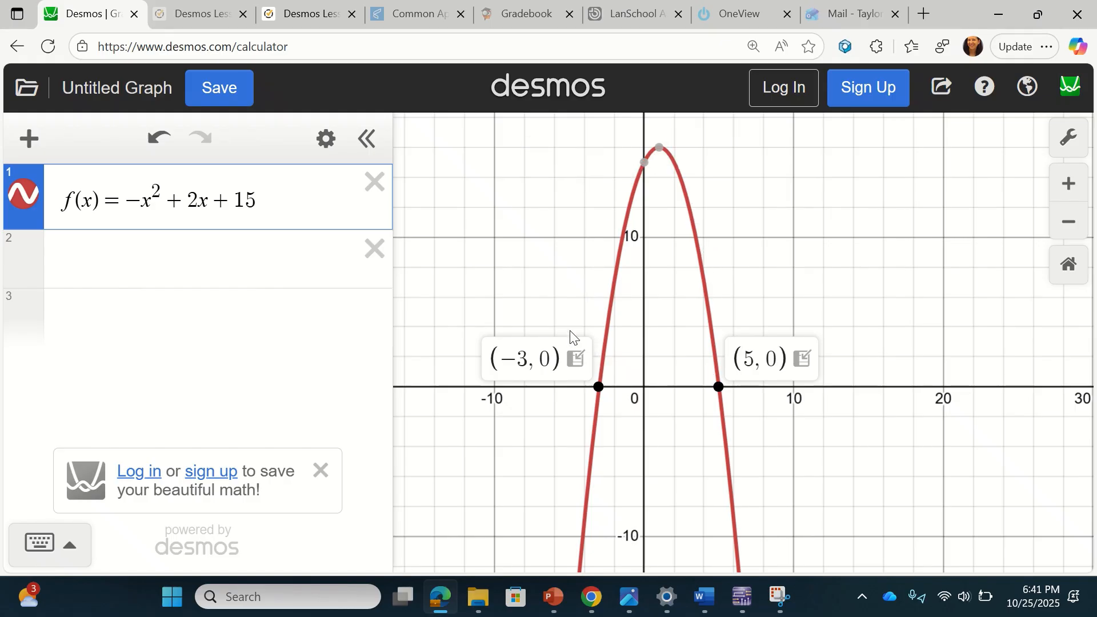
- Enter the shading inequality y > 0 {−3 < x < 5} as the second expression, using the parabola's x-intercepts as bounds
click(148, 263)
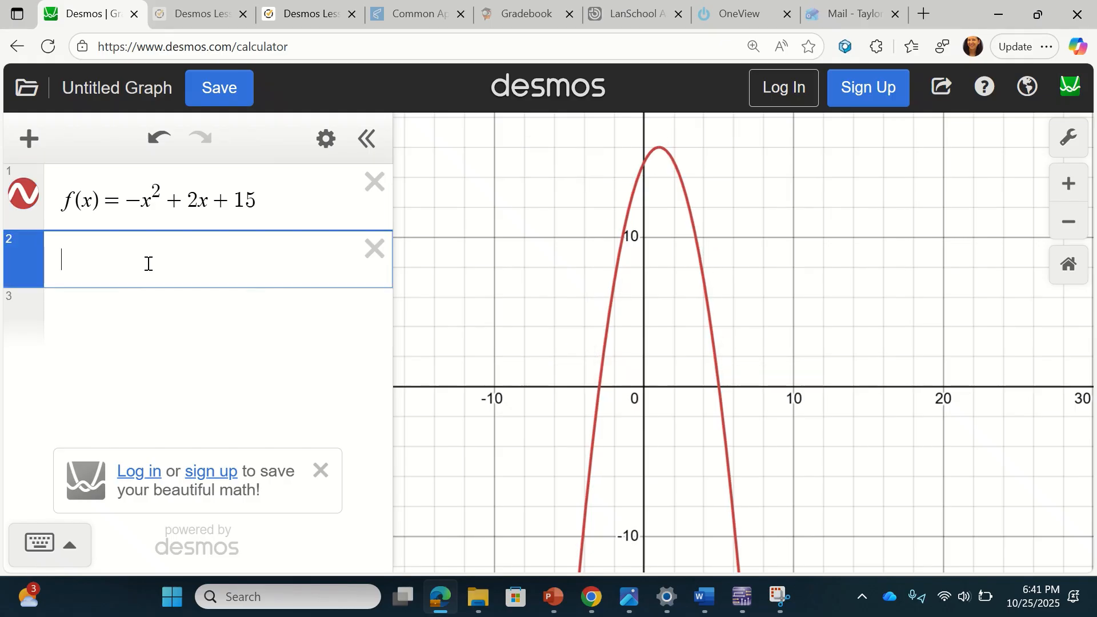
text(y)
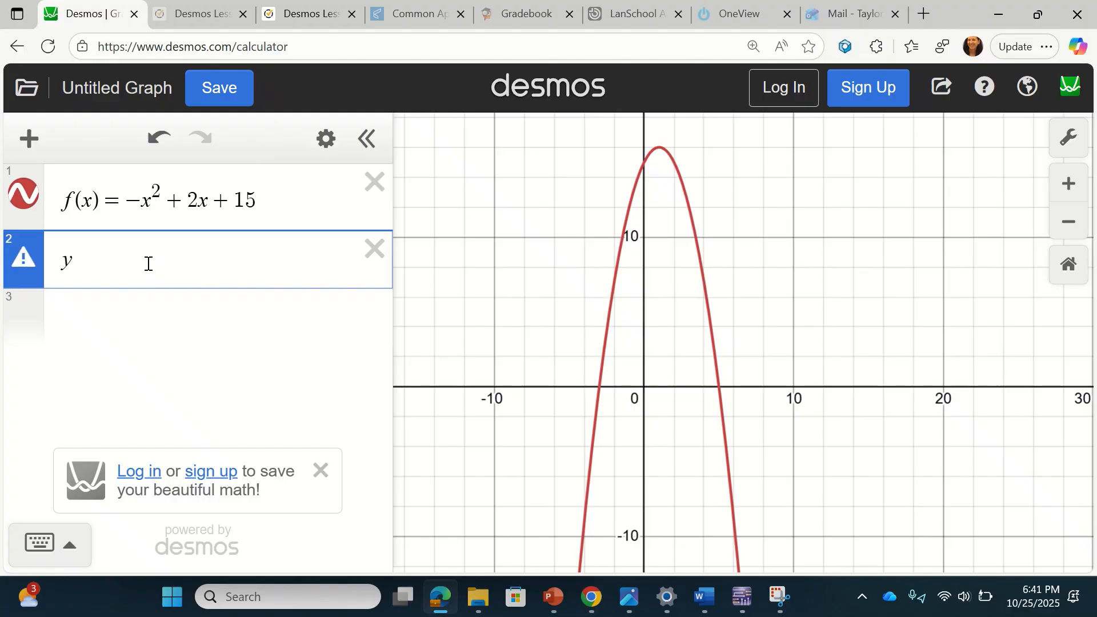
text(>0)
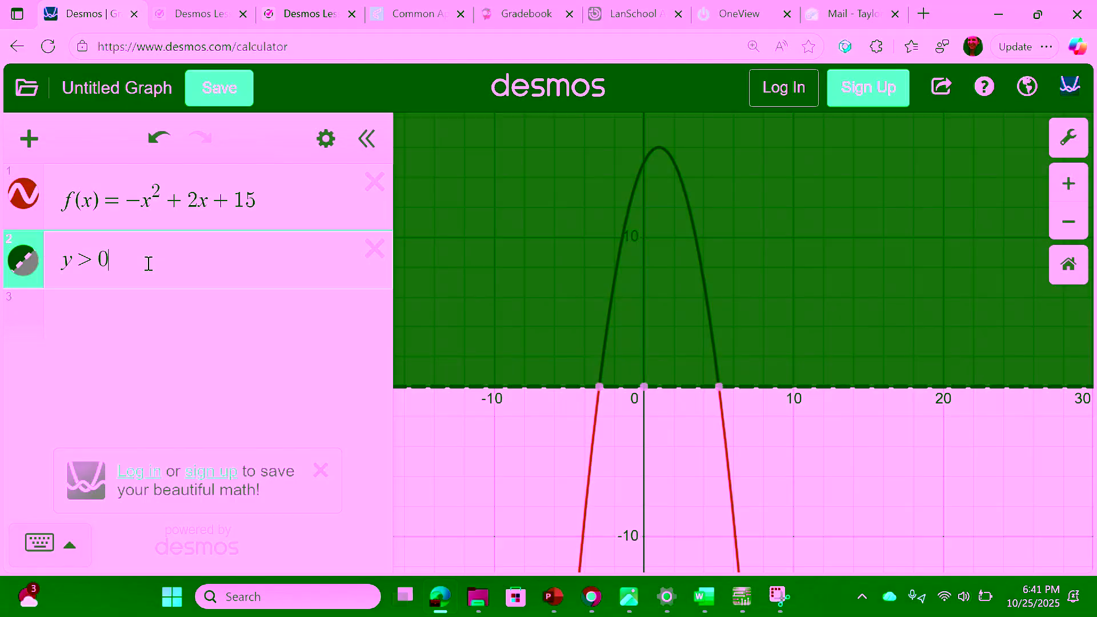
text({)
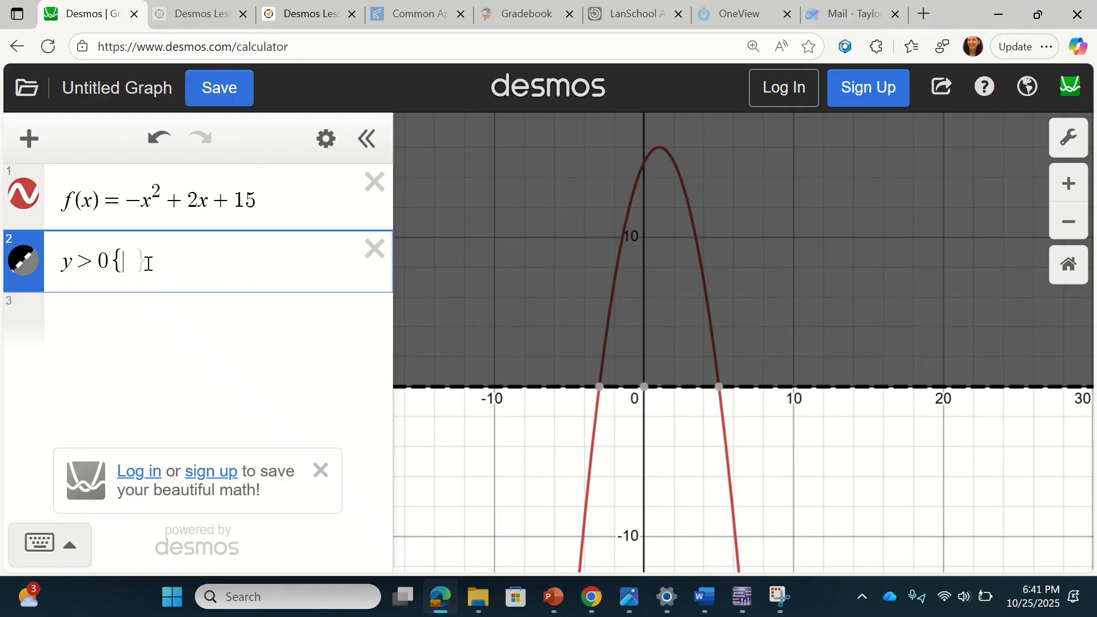
click(597, 388)
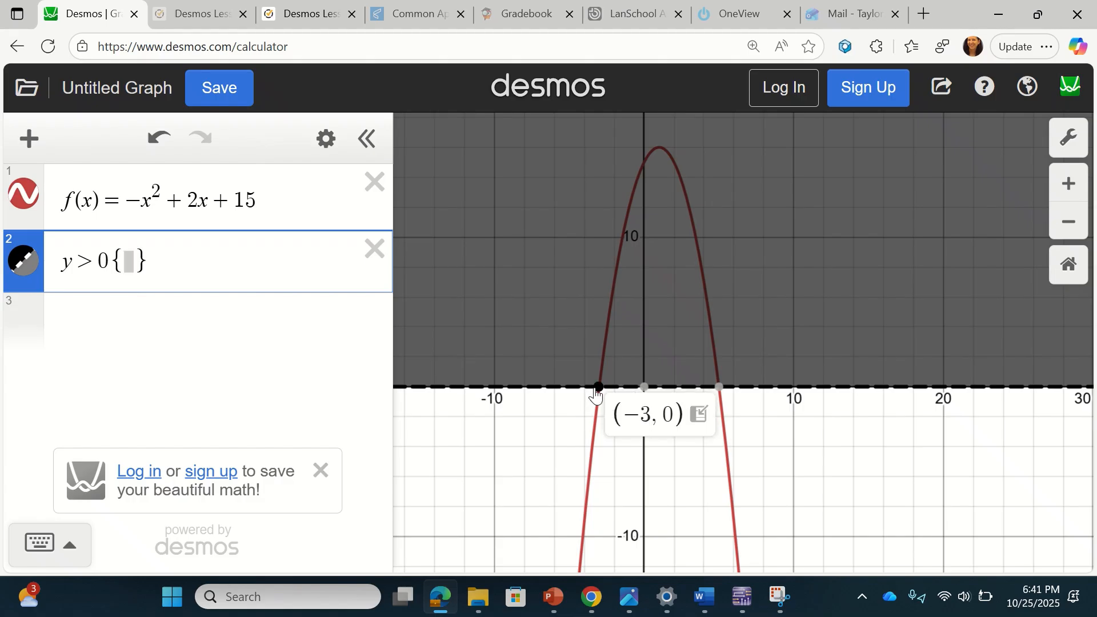
click(719, 386)
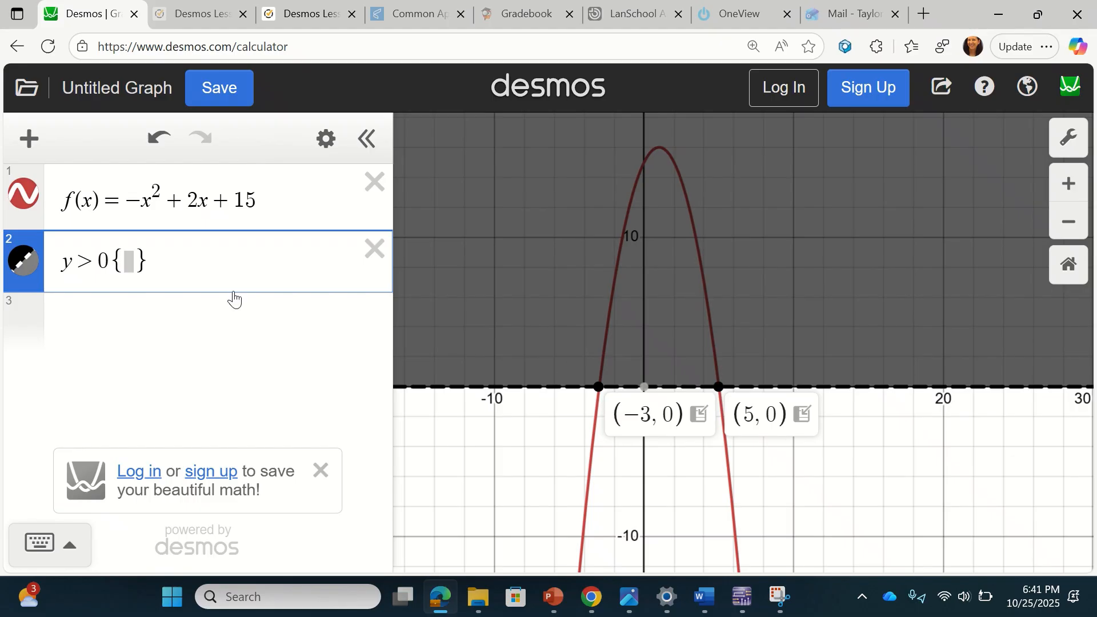
click(160, 262)
text(-3)
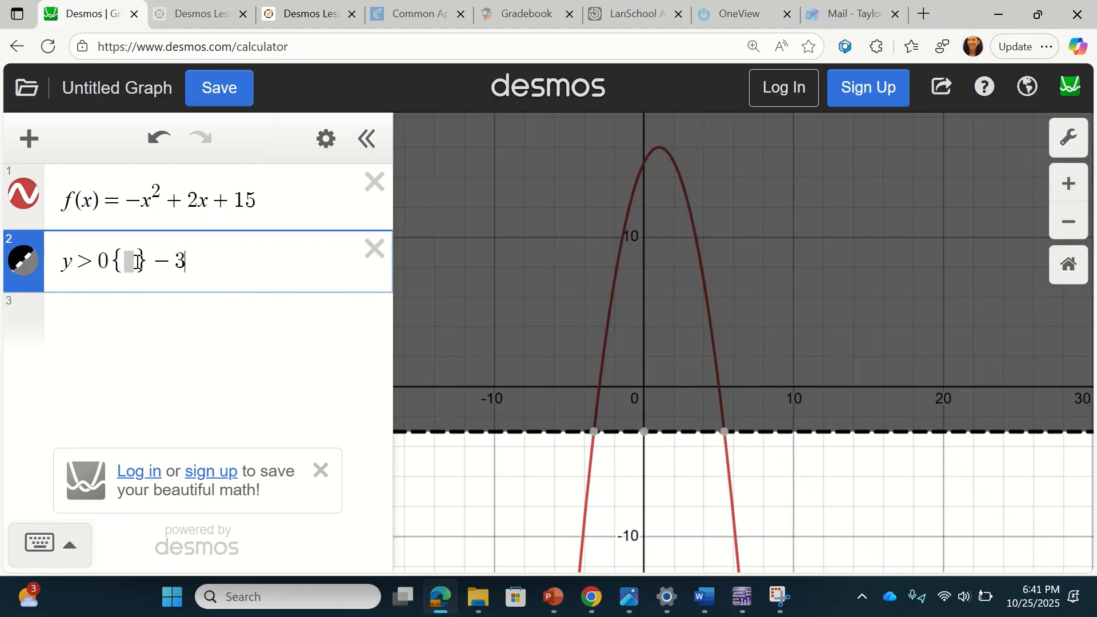
text(<x<)
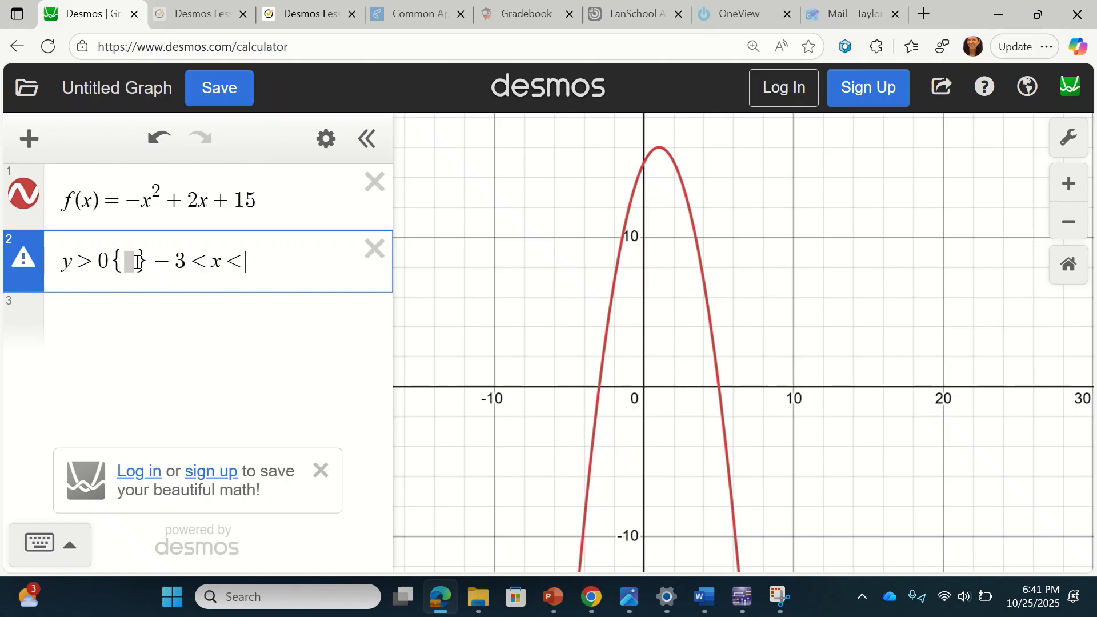
text(5})
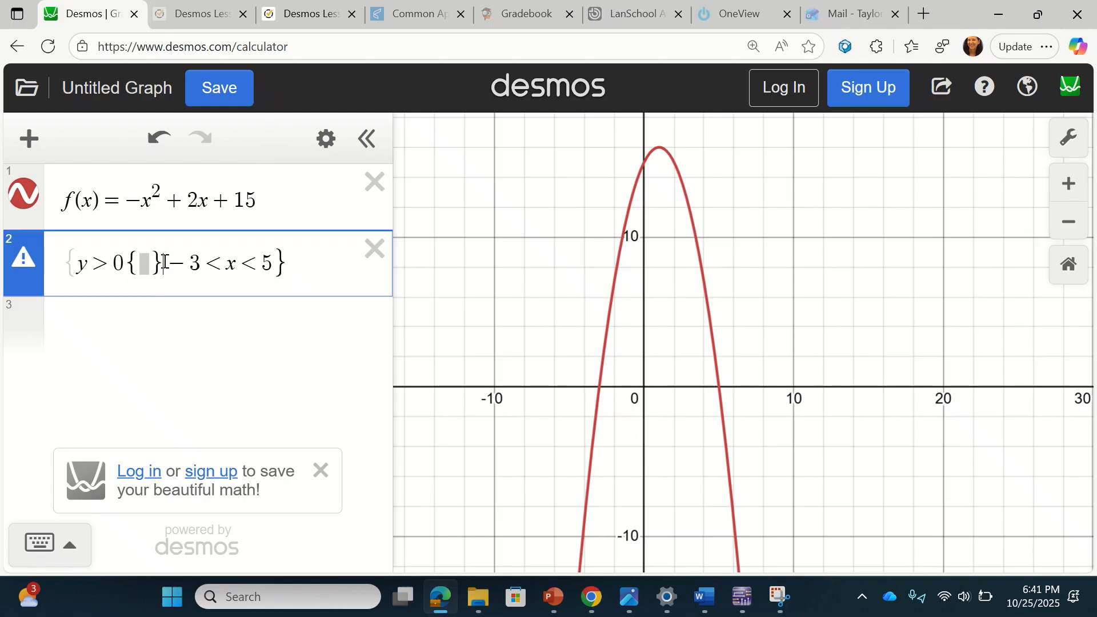
key(BackSpace)
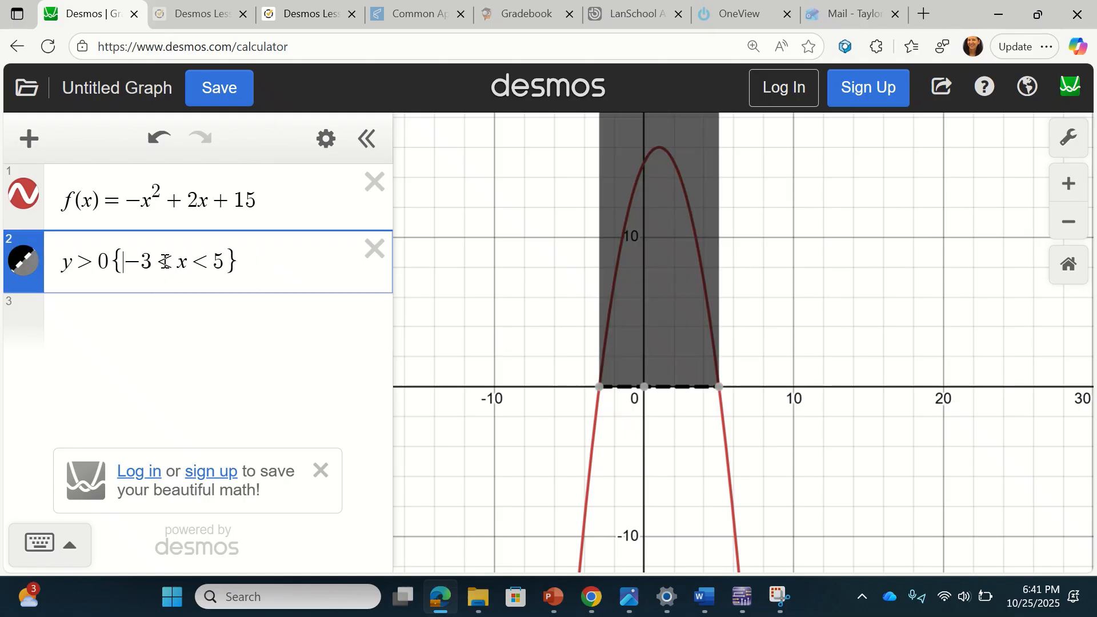
- Change the colour of the y > 0 inequality to red and finish editing the expression list
click(327, 137)
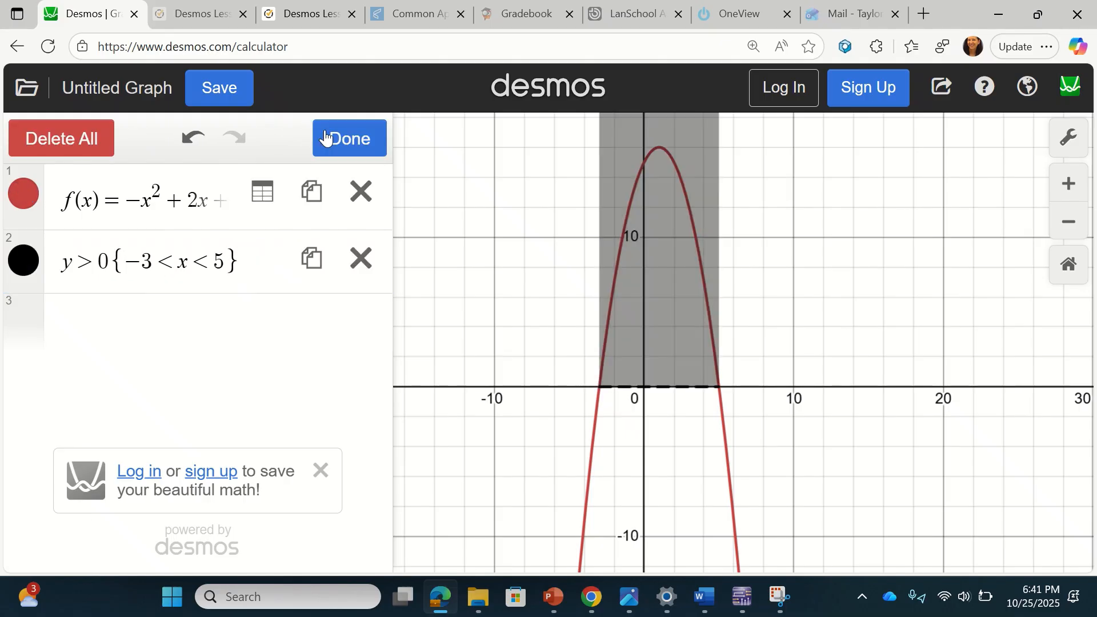
click(25, 265)
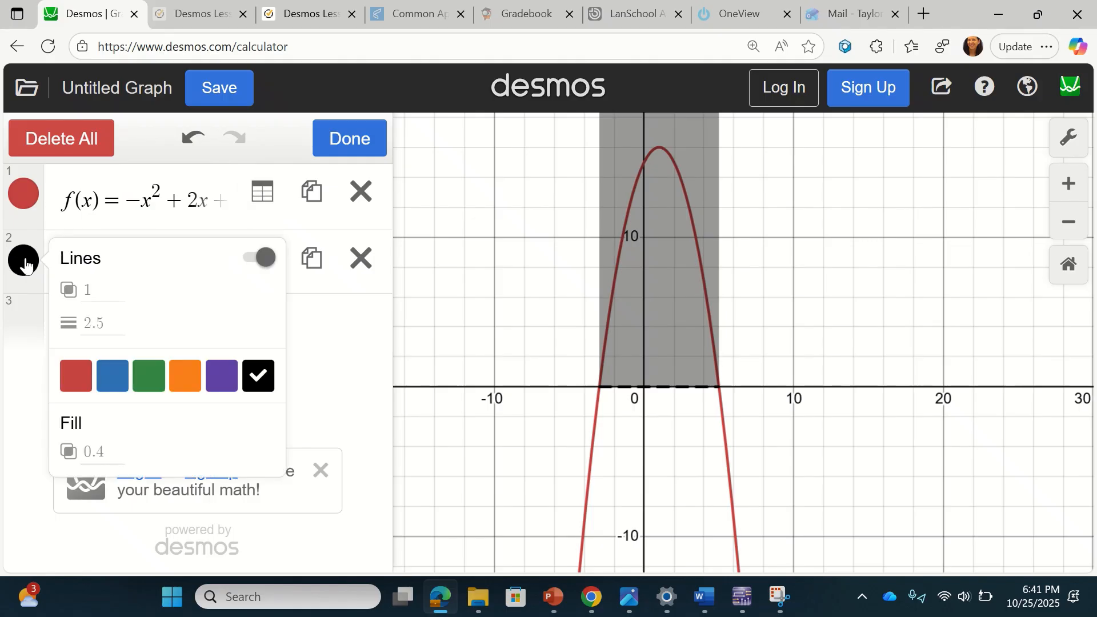
click(72, 387)
click(345, 344)
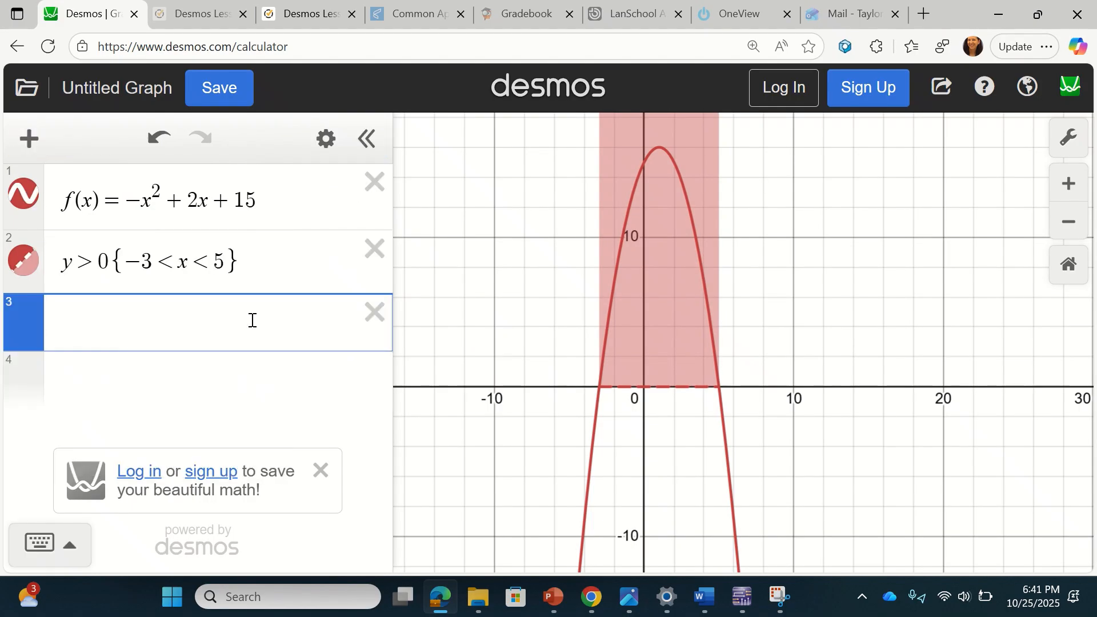
- Check the parabola's negative x-intercept and enter the inequality y < 0 as the third expression
click(599, 388)
right_click(599, 387)
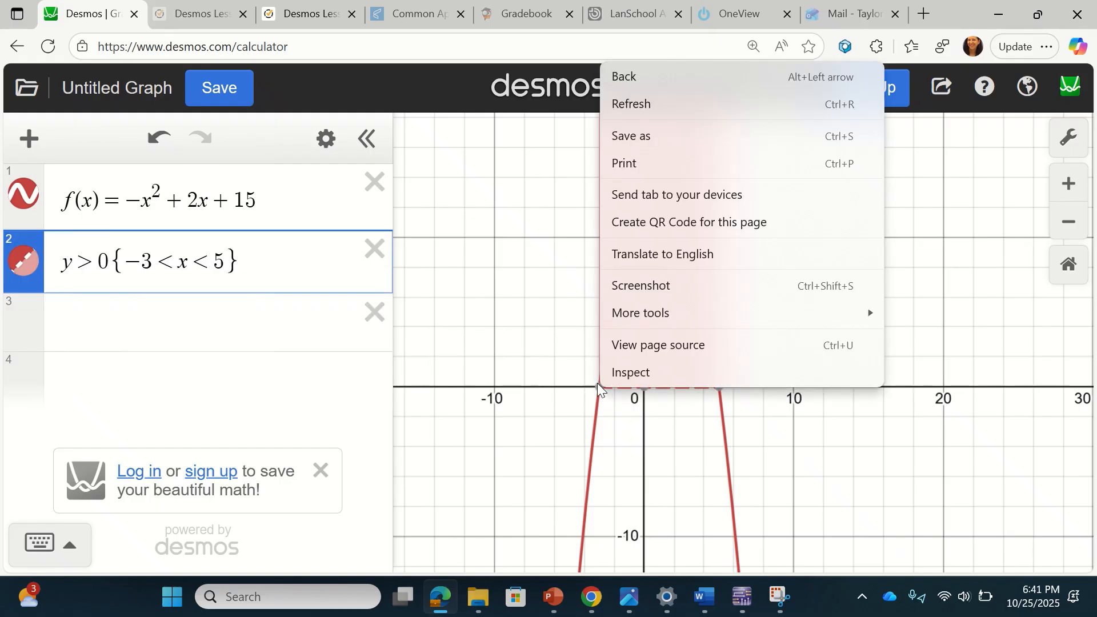
click(599, 387)
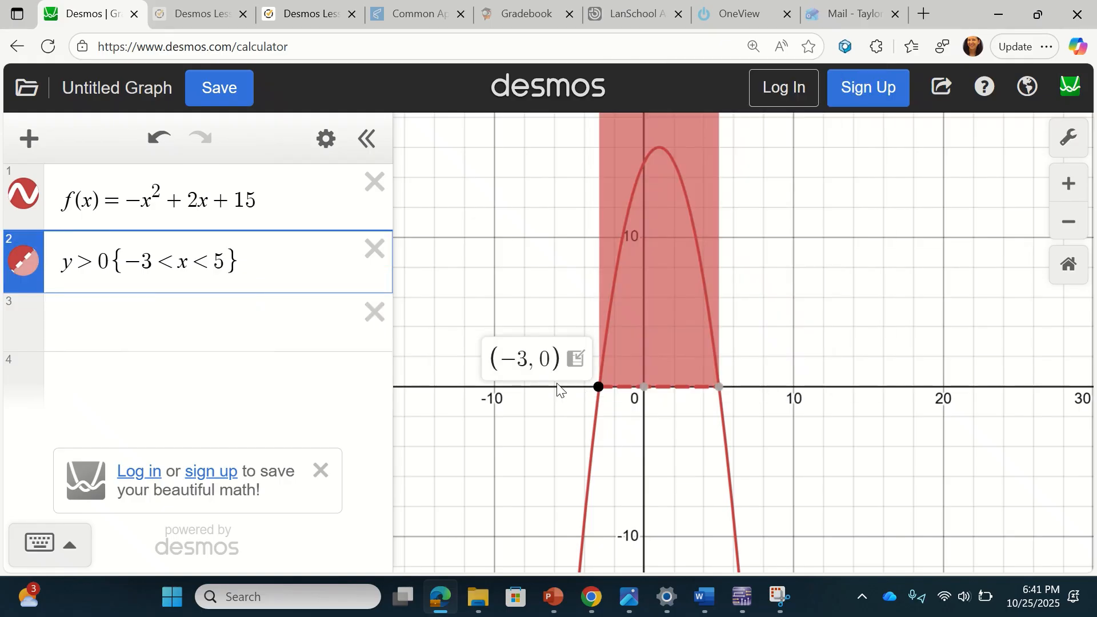
click(164, 317)
text(y)
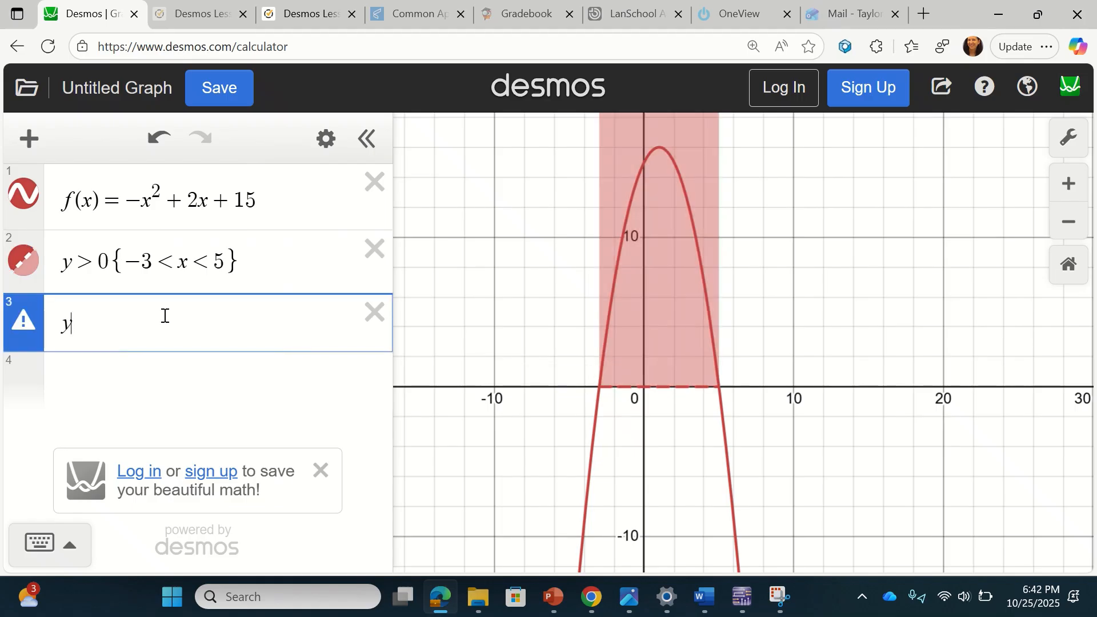
text(<0)
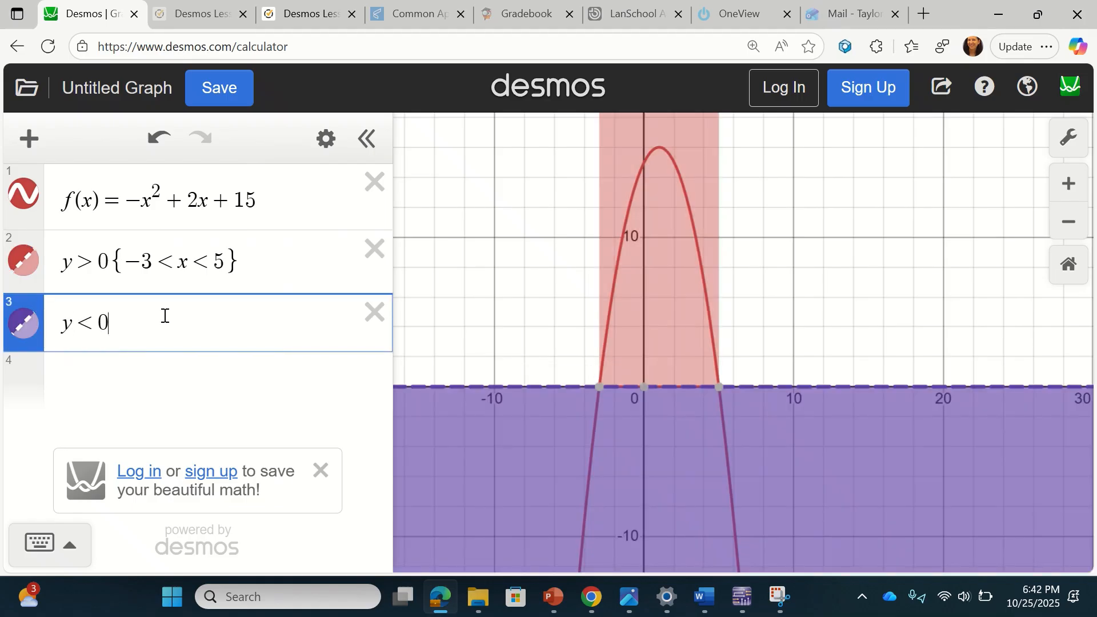
- Restrict the y < 0 inequality to {x < −3, x > 5}, based on the two x-intercepts
click(598, 398)
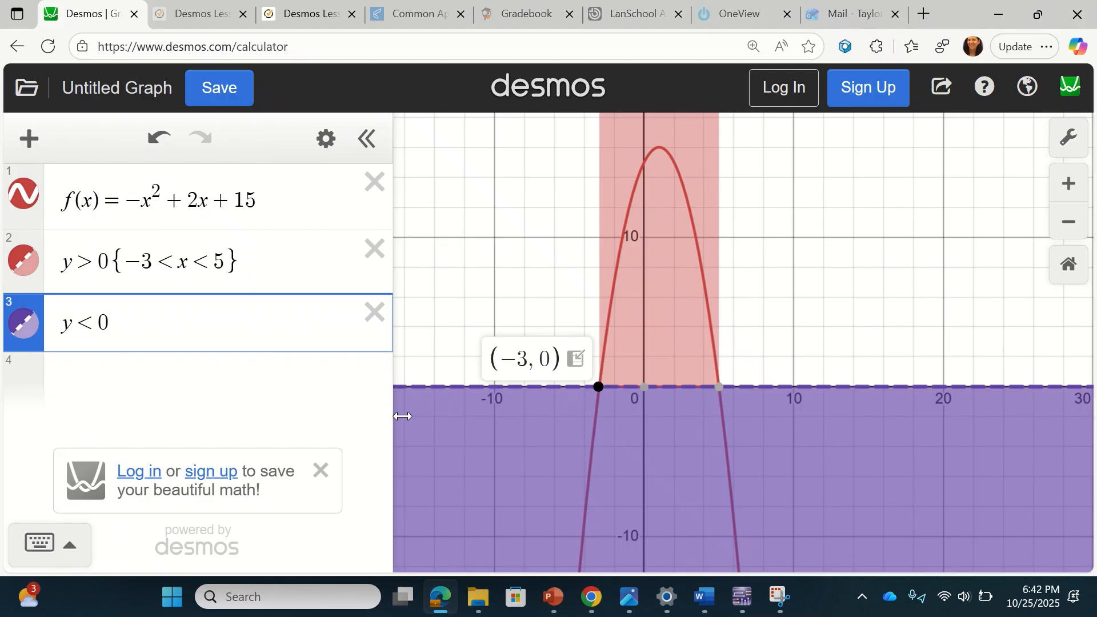
click(721, 387)
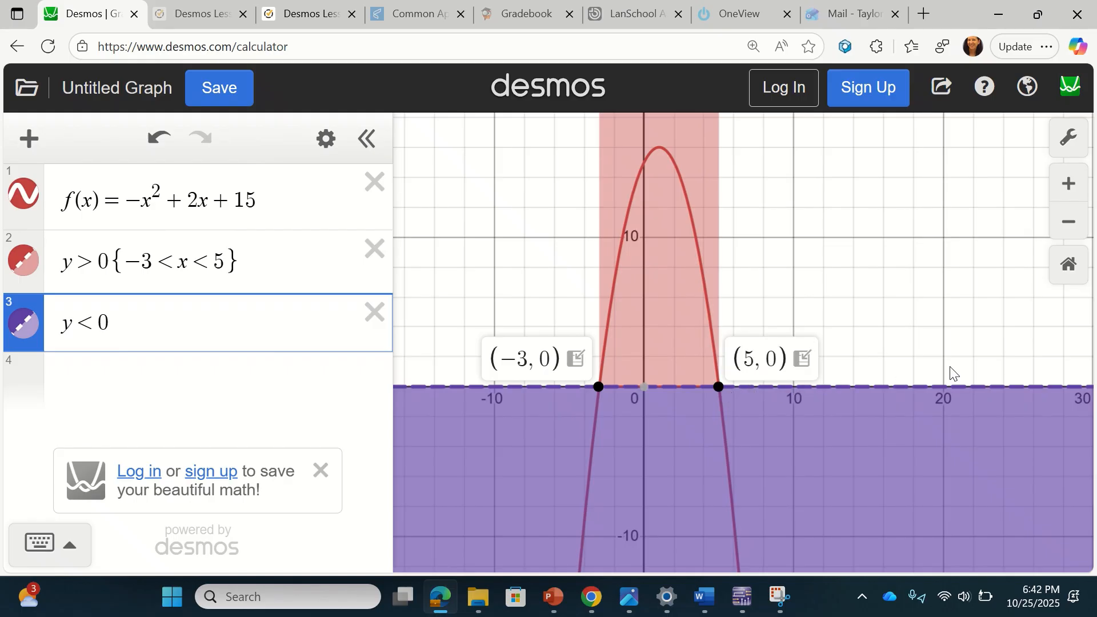
click(167, 318)
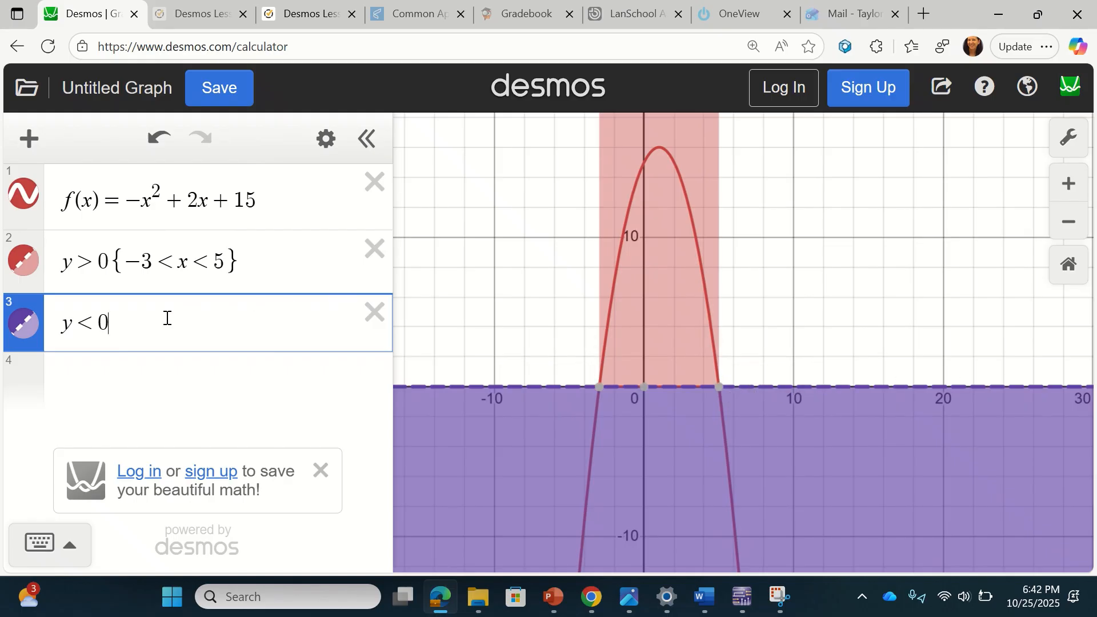
text({)
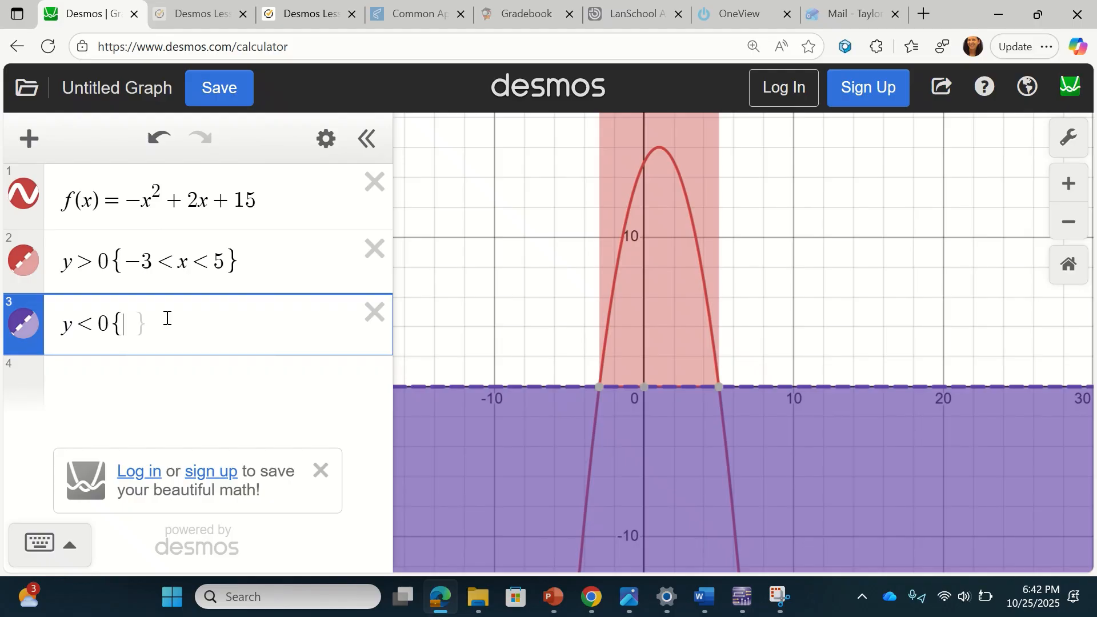
text(x<-)
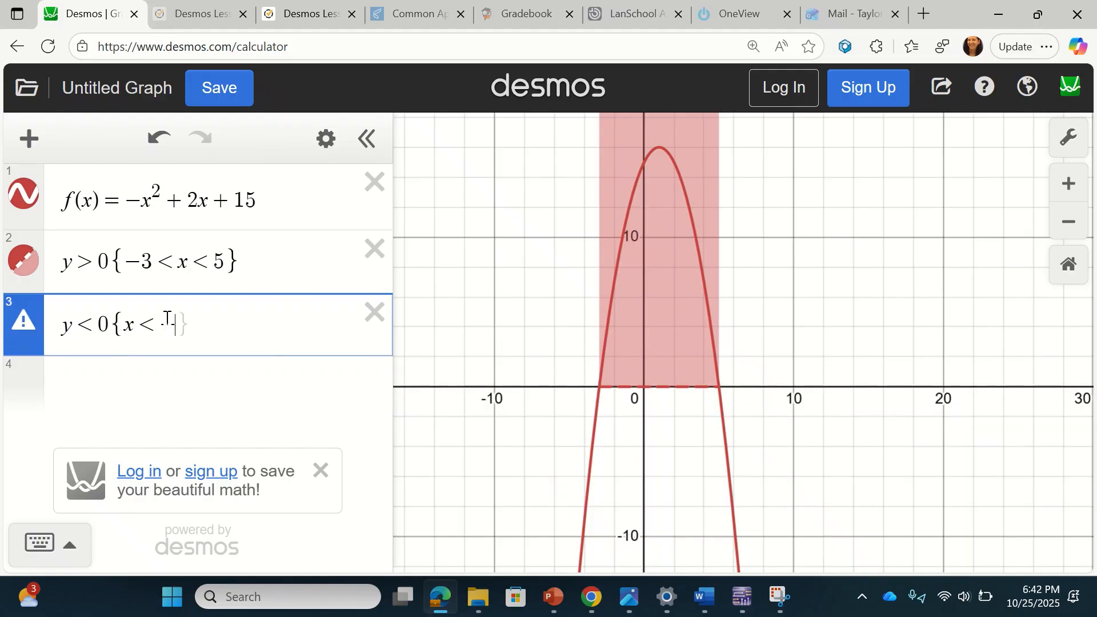
text(3,)
text(x>5)
click(499, 452)
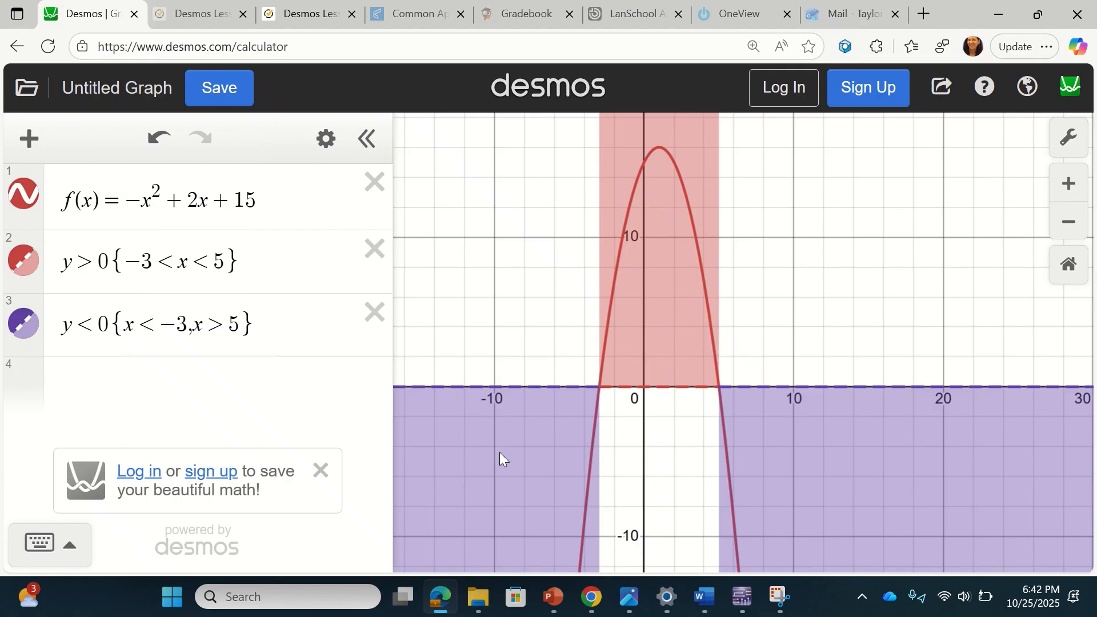
- Capture a new screenshot of the expression list and shaded graph with Snipping Tool, and return to the browser
click(781, 598)
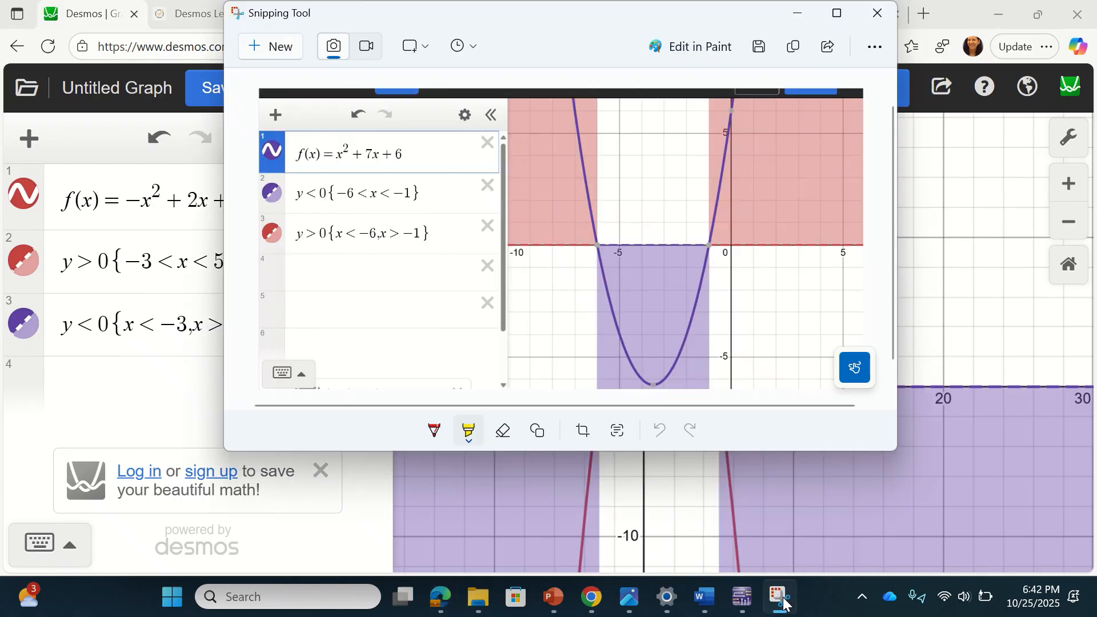
click(277, 47)
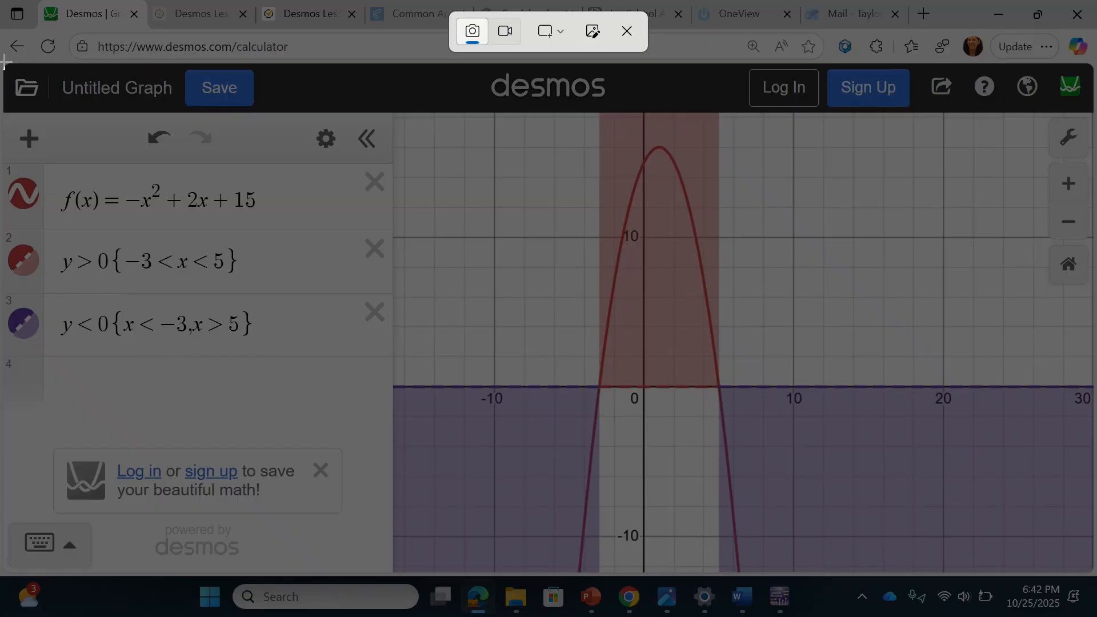
drag(3, 61, 1017, 568)
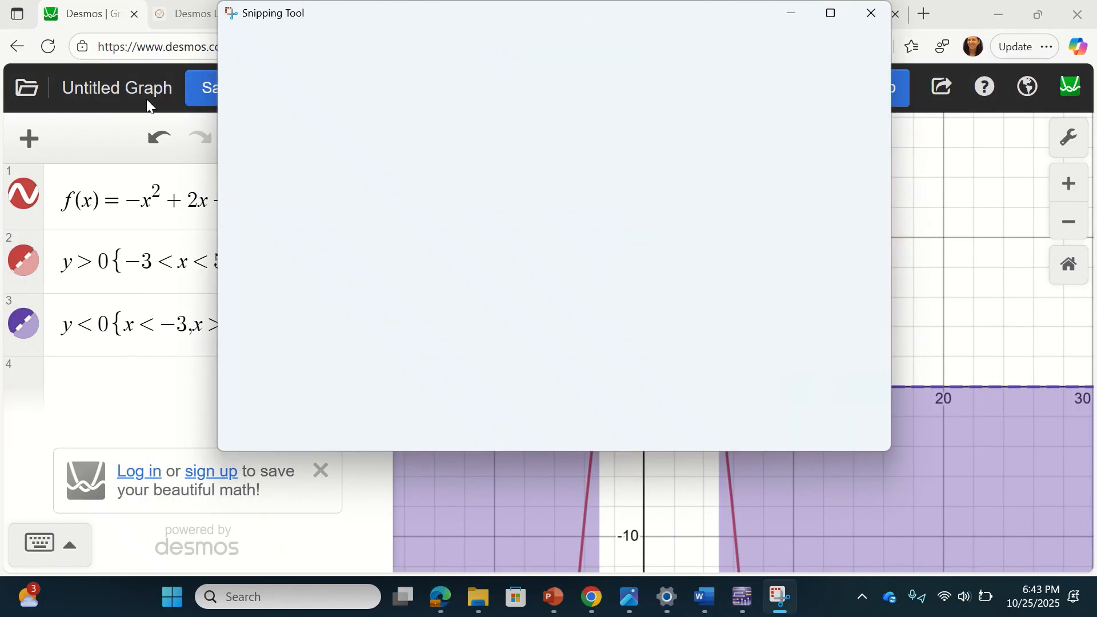
click(112, 127)
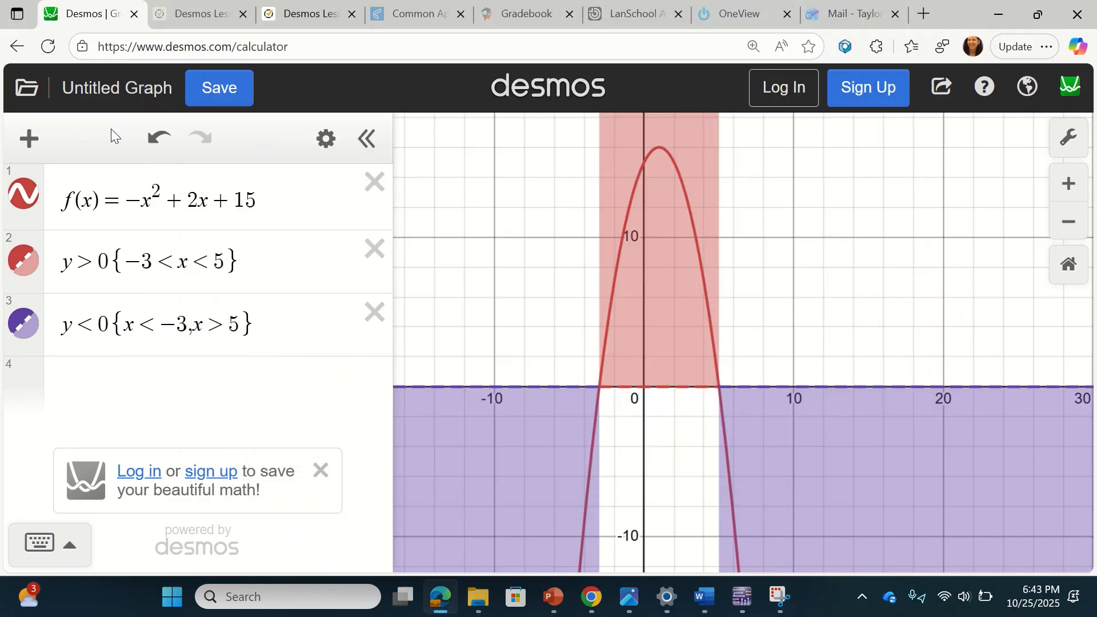
- Switch to the Formative assignment, post the pasted screenshot in the comments of question 2, and close the comment box
click(307, 17)
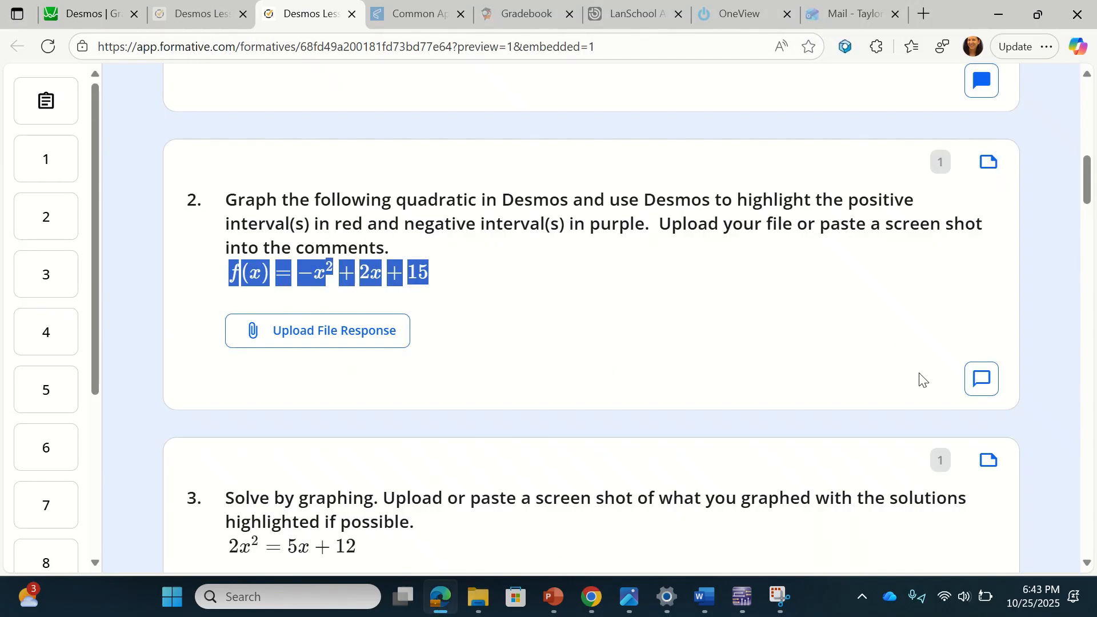
click(989, 382)
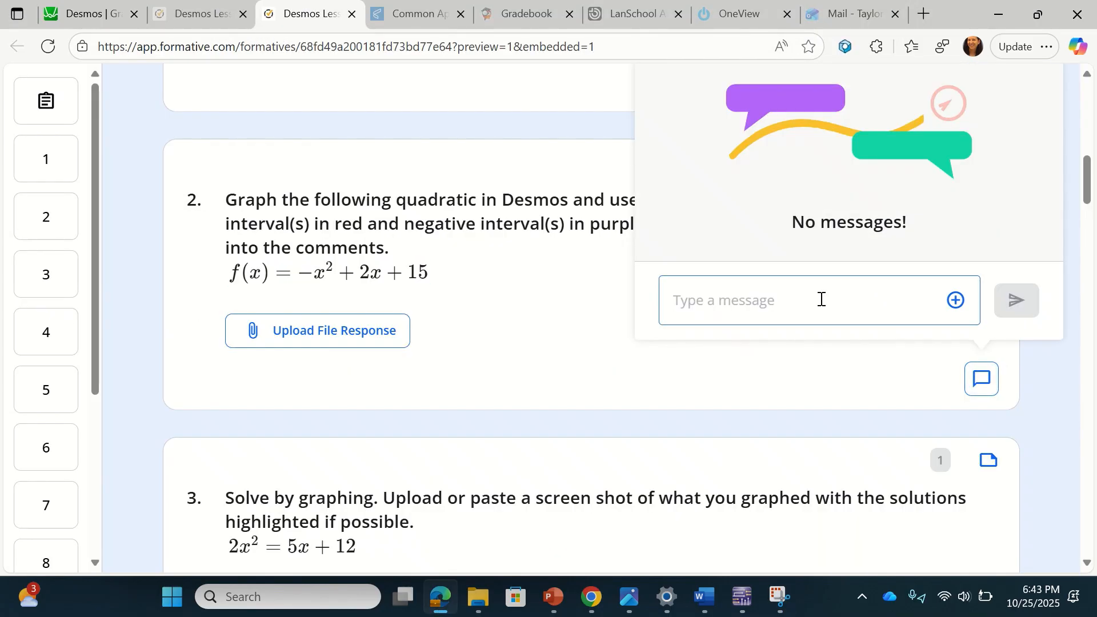
key(ctrl+v)
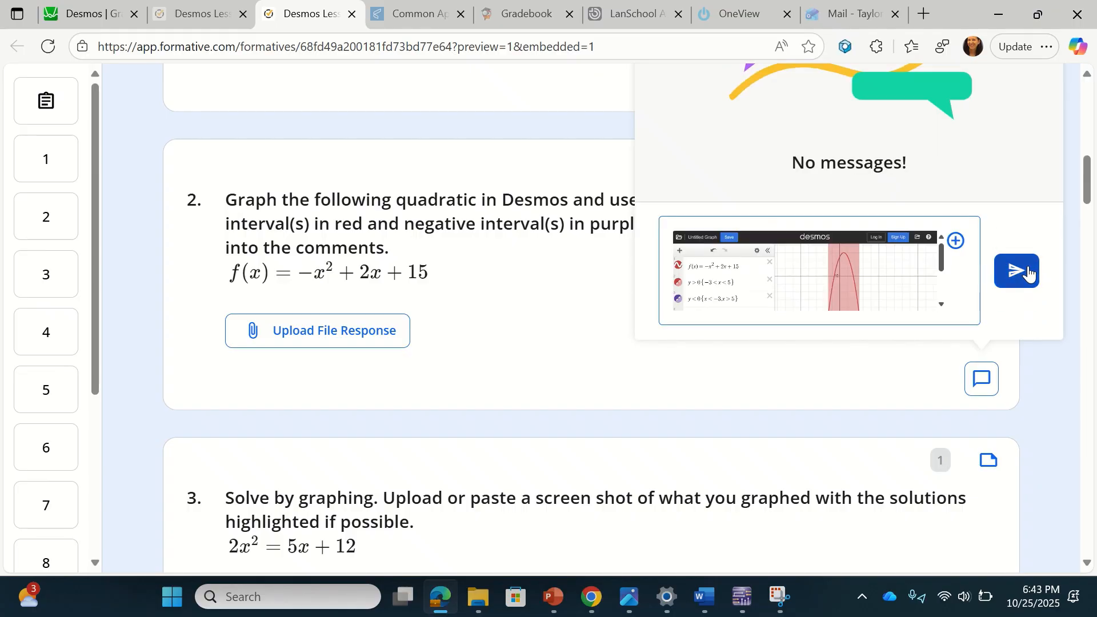
click(1030, 272)
click(500, 318)
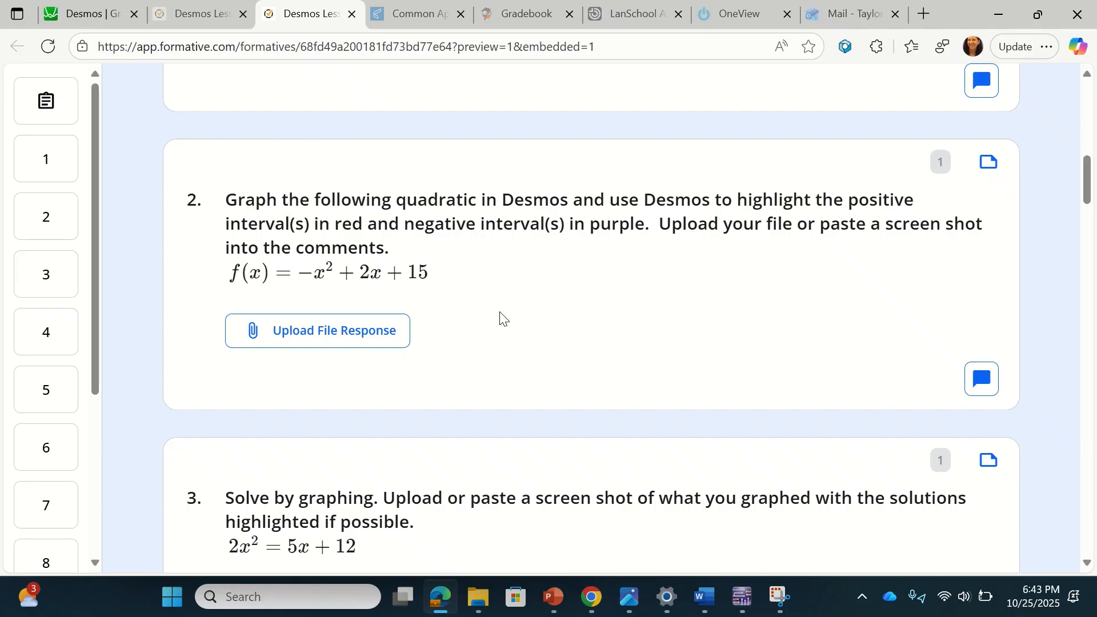
- Read question 3 of the assignment, and switch back to Desmos to delete the function and both inequalities, leaving an empty first expression active
scroll(500, 317, down, 5)
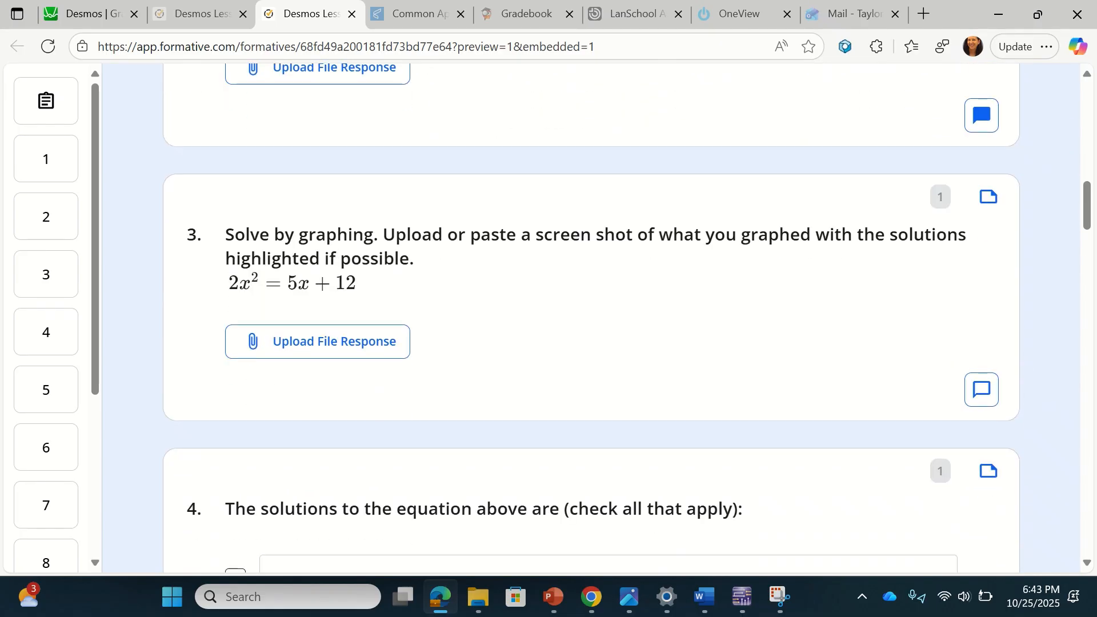
scroll(592, 317, down, 1)
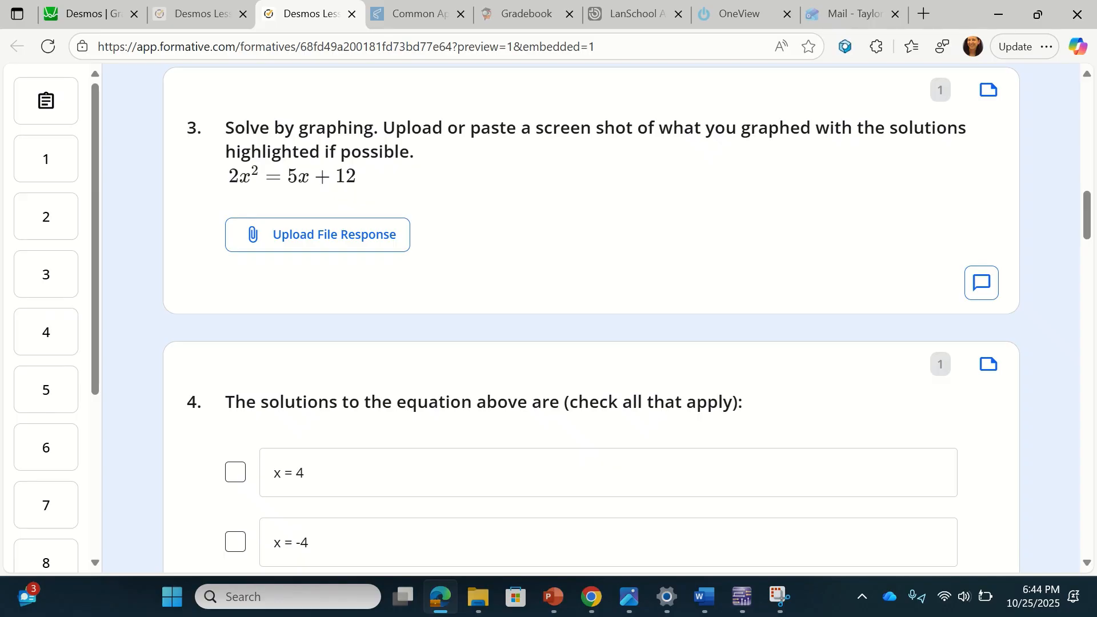
click(91, 14)
click(374, 313)
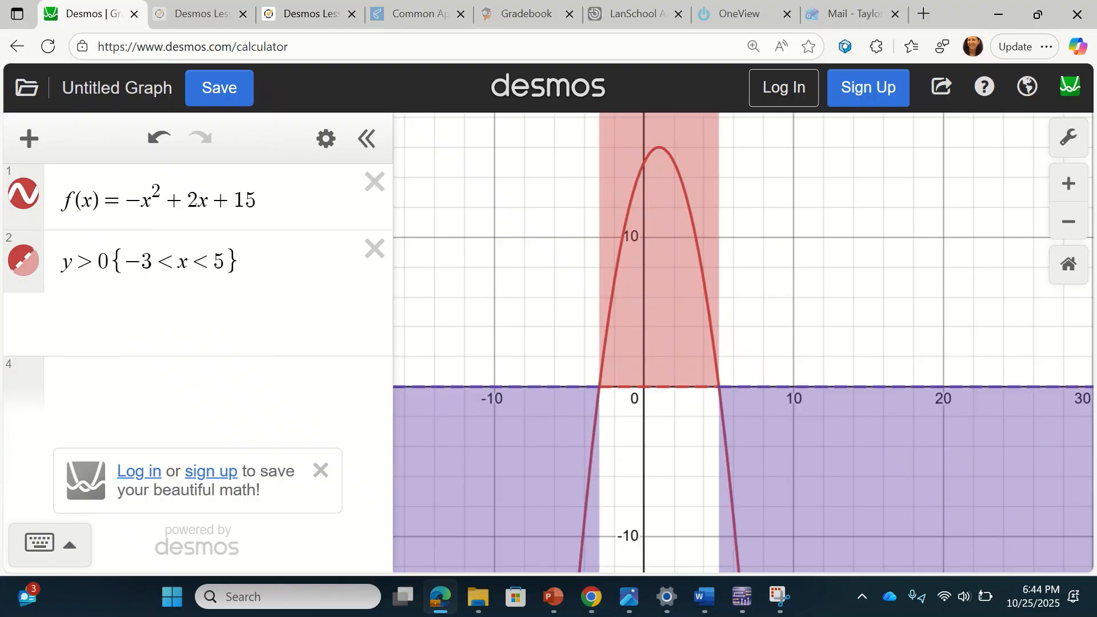
click(375, 249)
click(375, 182)
click(149, 197)
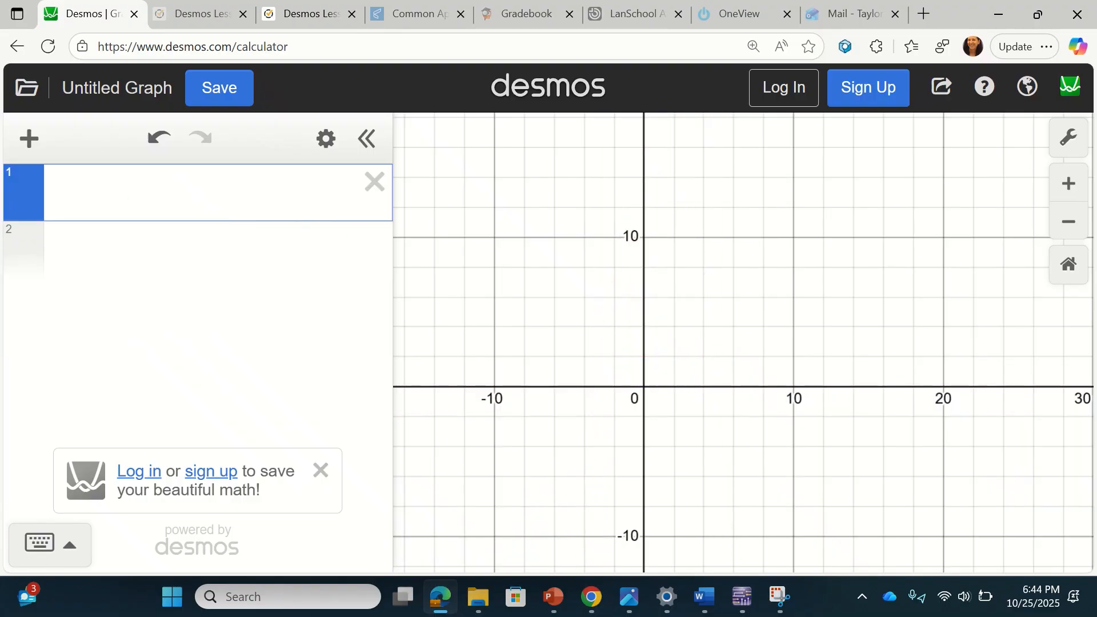
- Graph the equation 2x² = 5x + 12 in the first expression and label where both vertical lines cross the x-axis
text(2x^2)
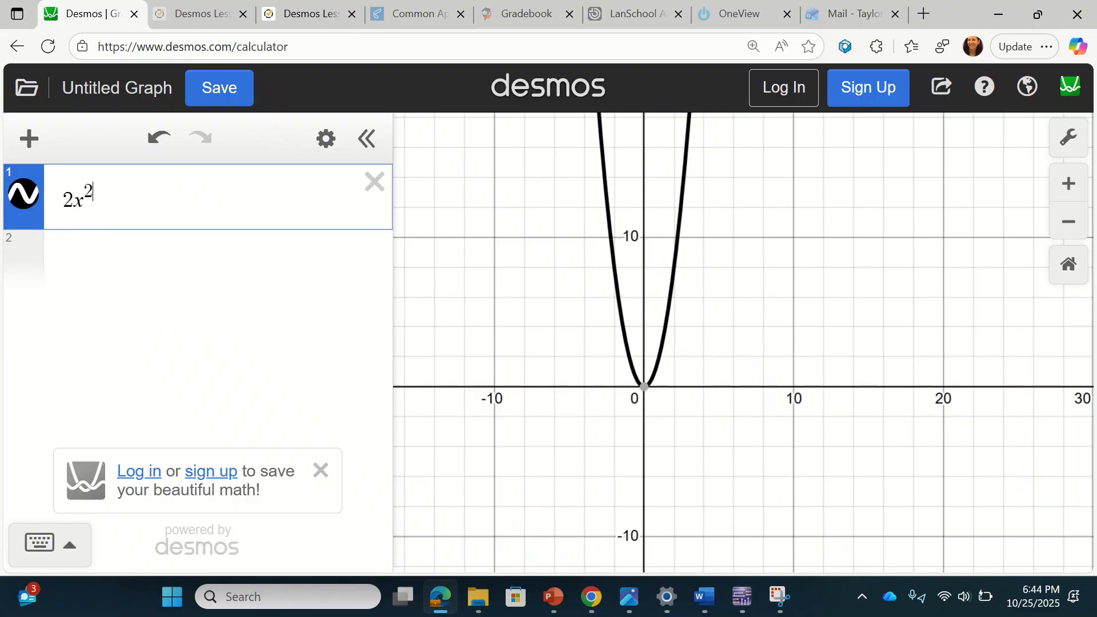
key(Right)
text(=)
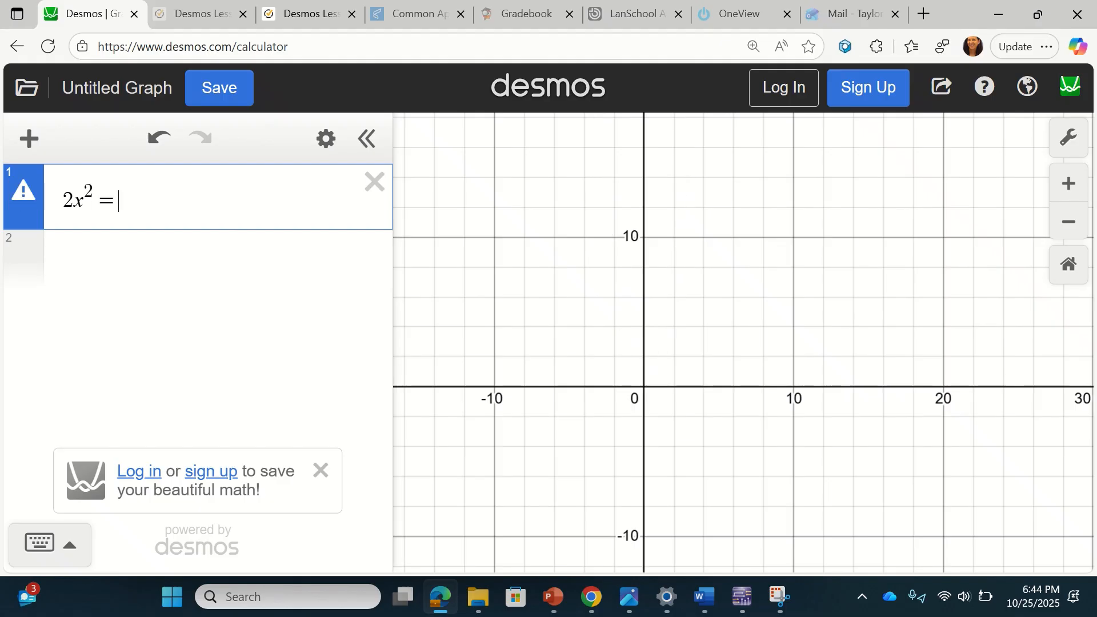
text(5x)
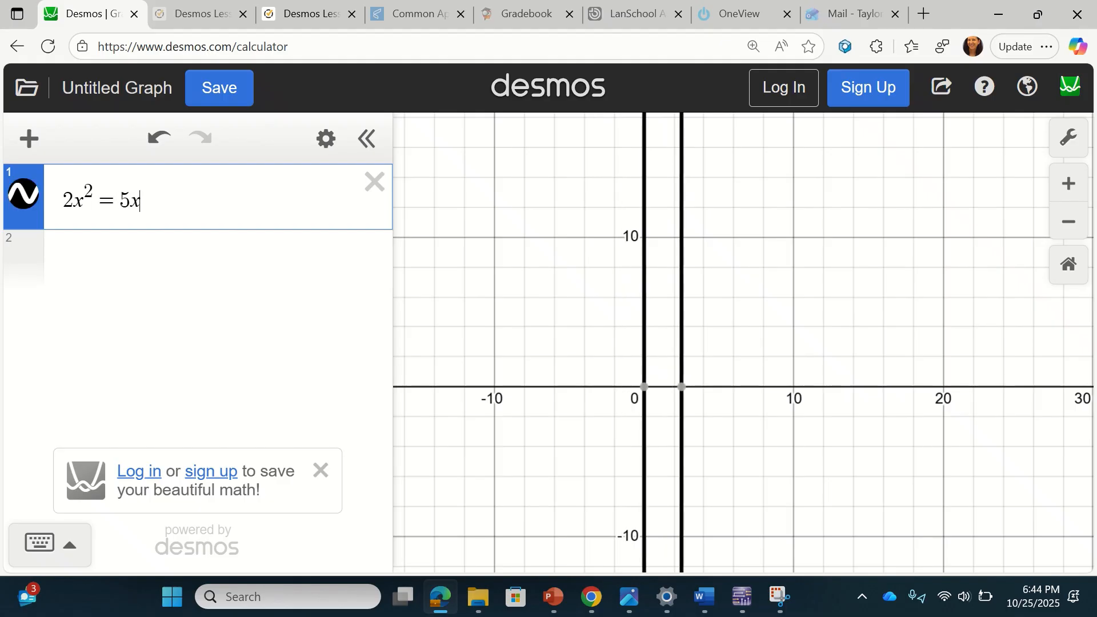
text(+12)
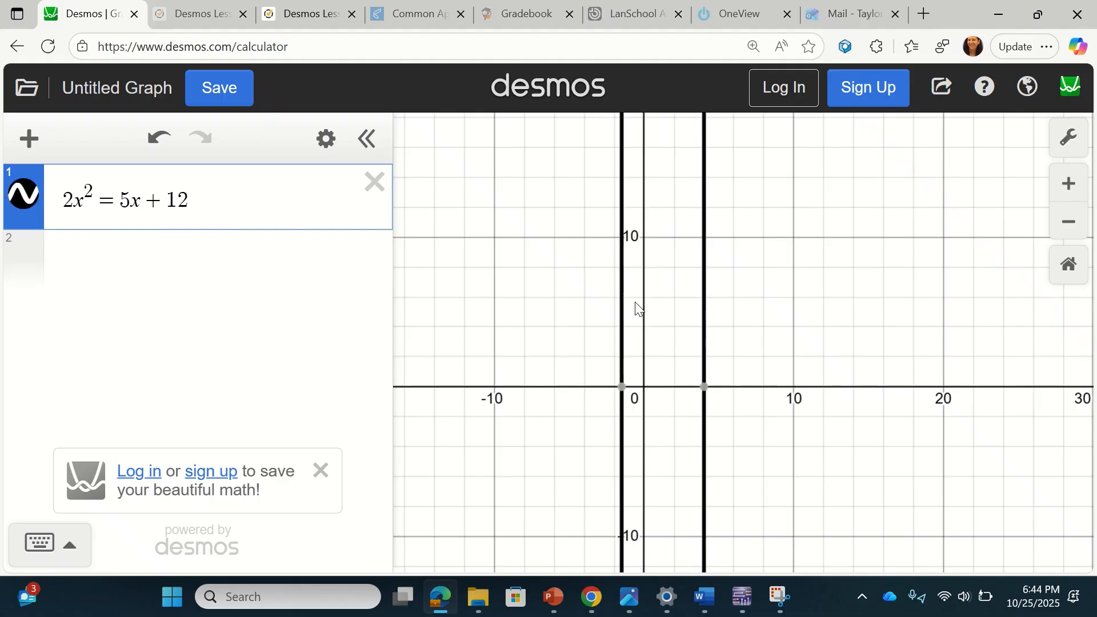
click(624, 388)
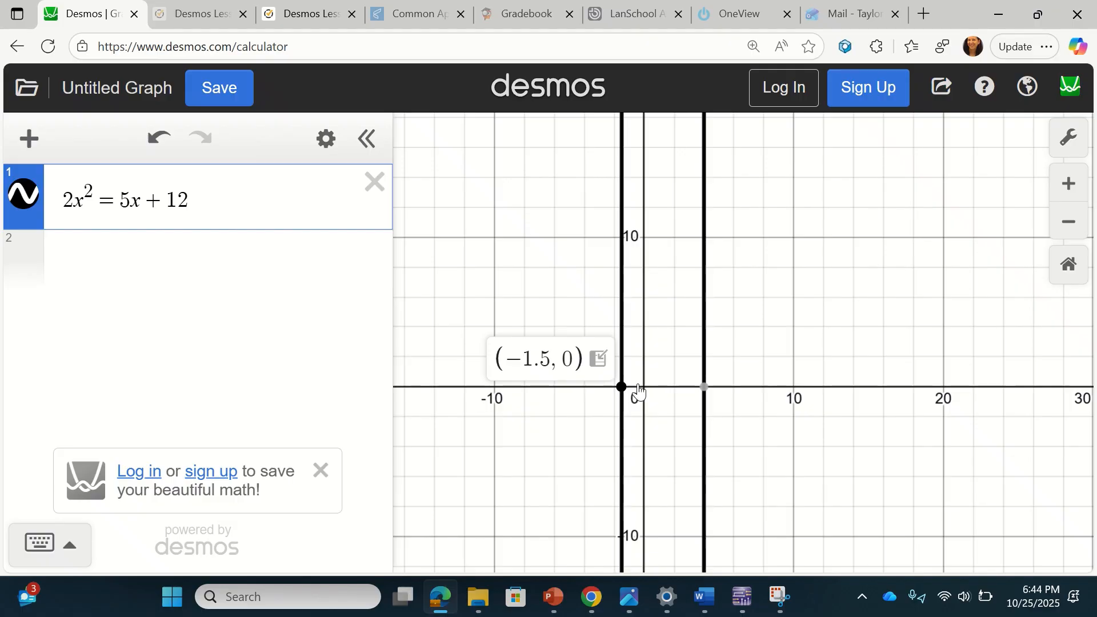
click(704, 388)
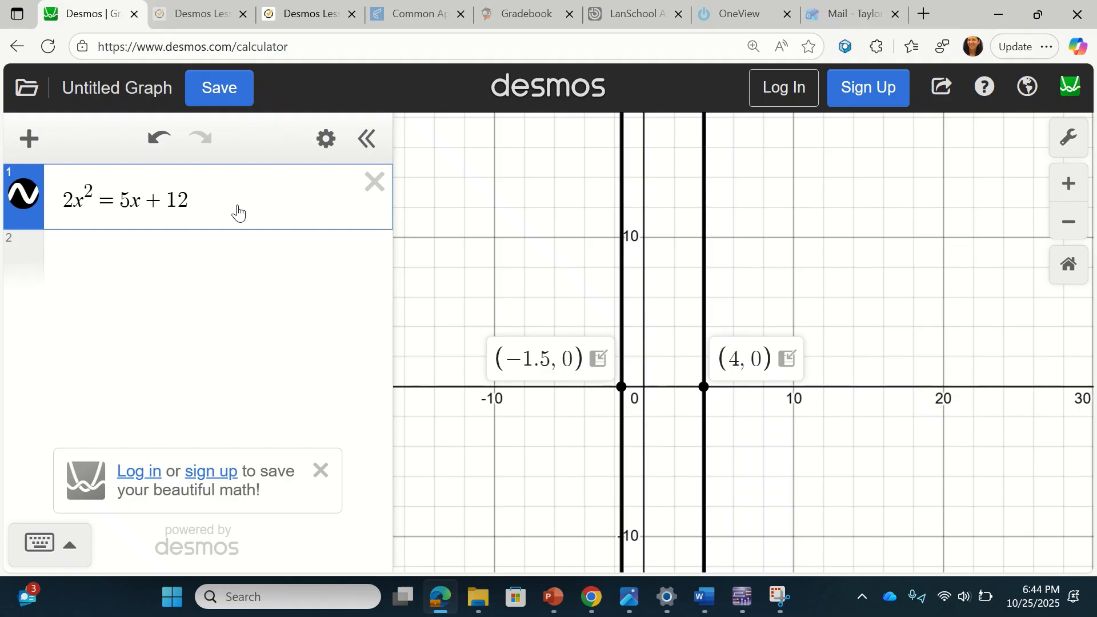
- Graph both sides of the equation separately by rewriting the first expression as y = 2x² and adding y = 5x + 12
click(61, 201)
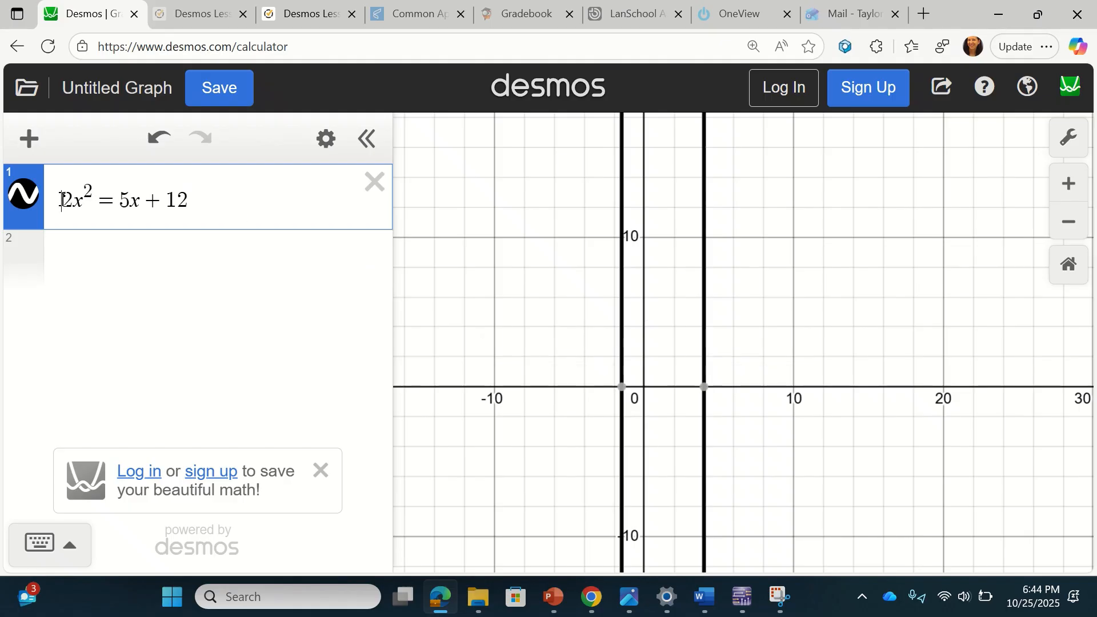
text(y=)
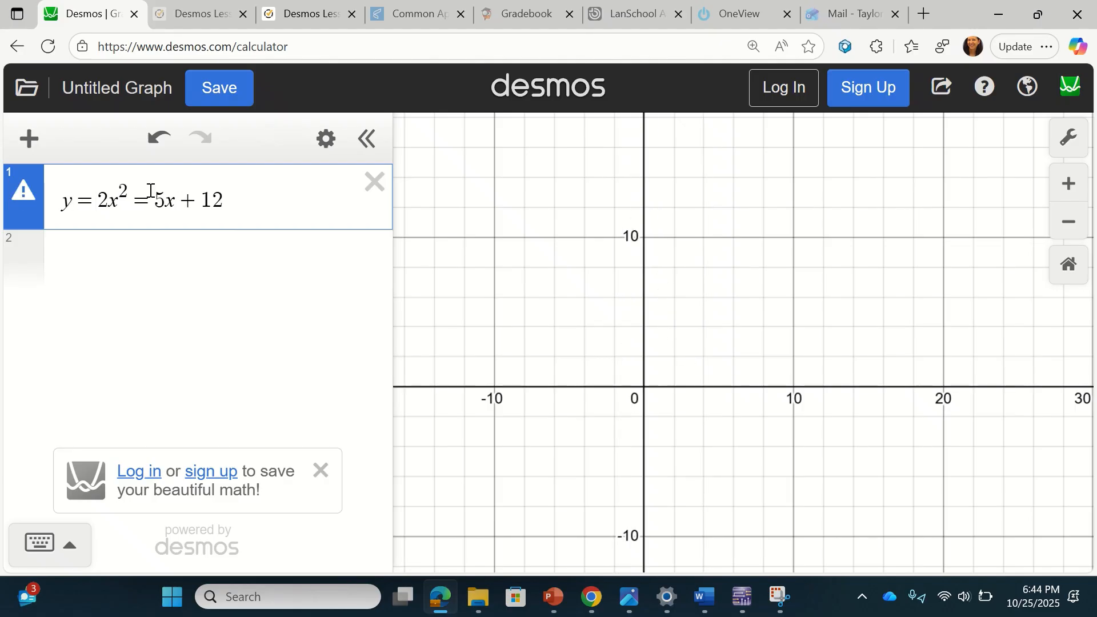
drag(152, 200, 261, 208)
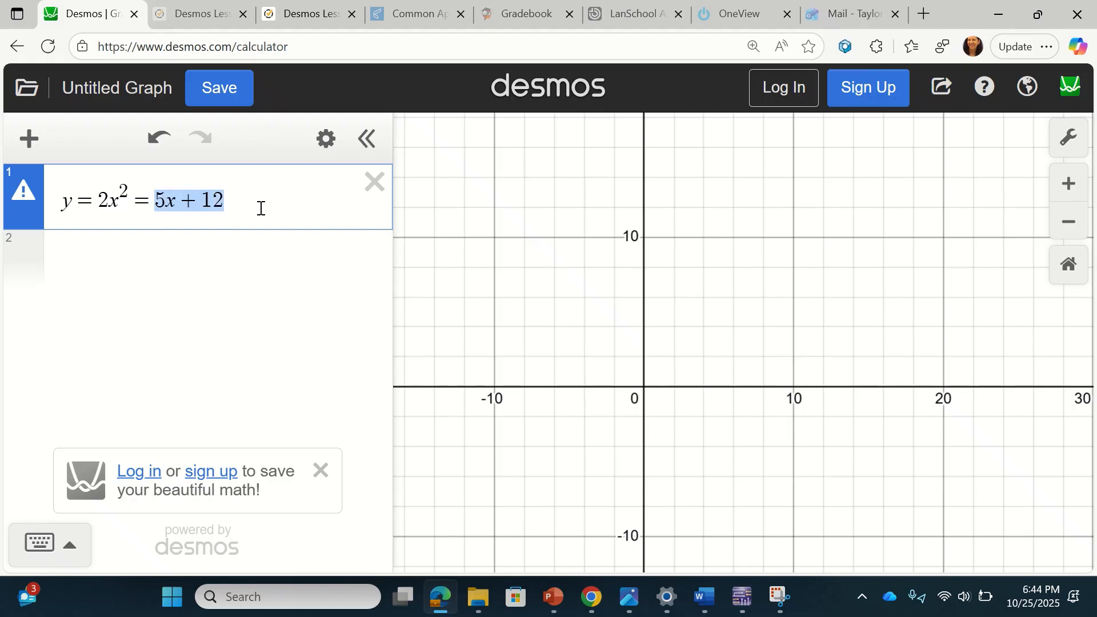
key(BackSpace)
key(BackSpace)
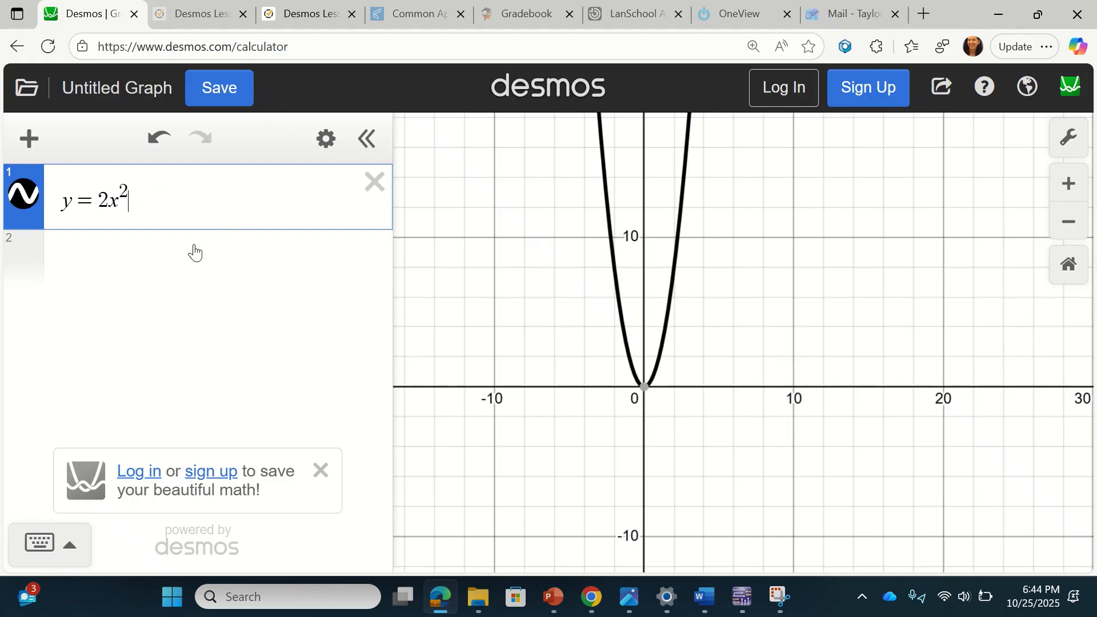
click(178, 249)
text(y)
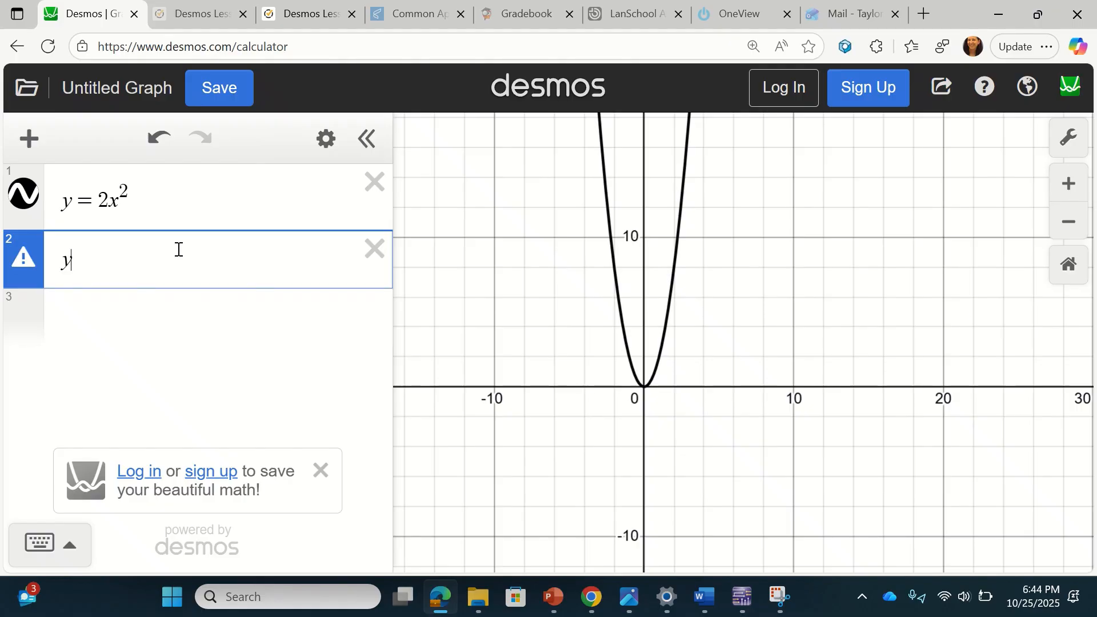
text(=5x+12)
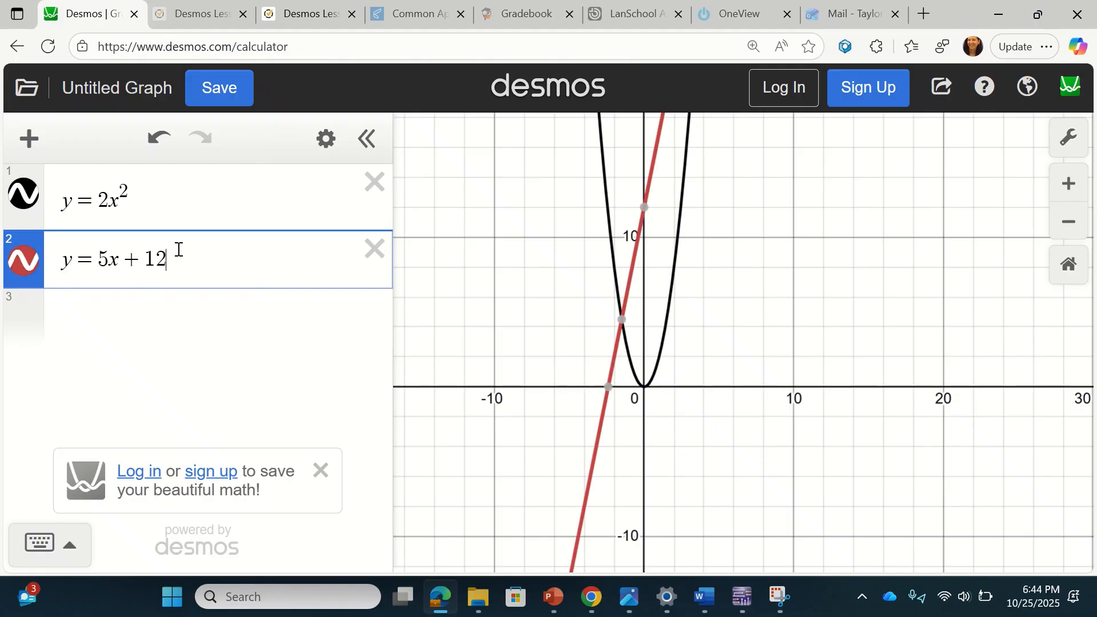
- Label both intersection points of the parabola and the line with their coordinates
drag(484, 210, 446, 288)
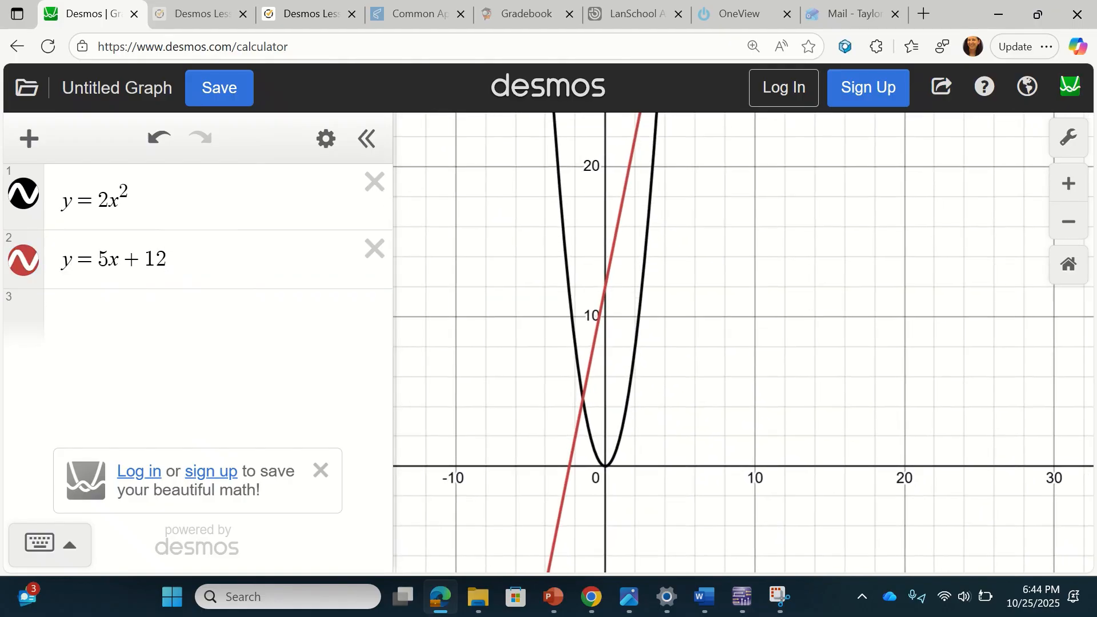
scroll(880, 440, down, 5)
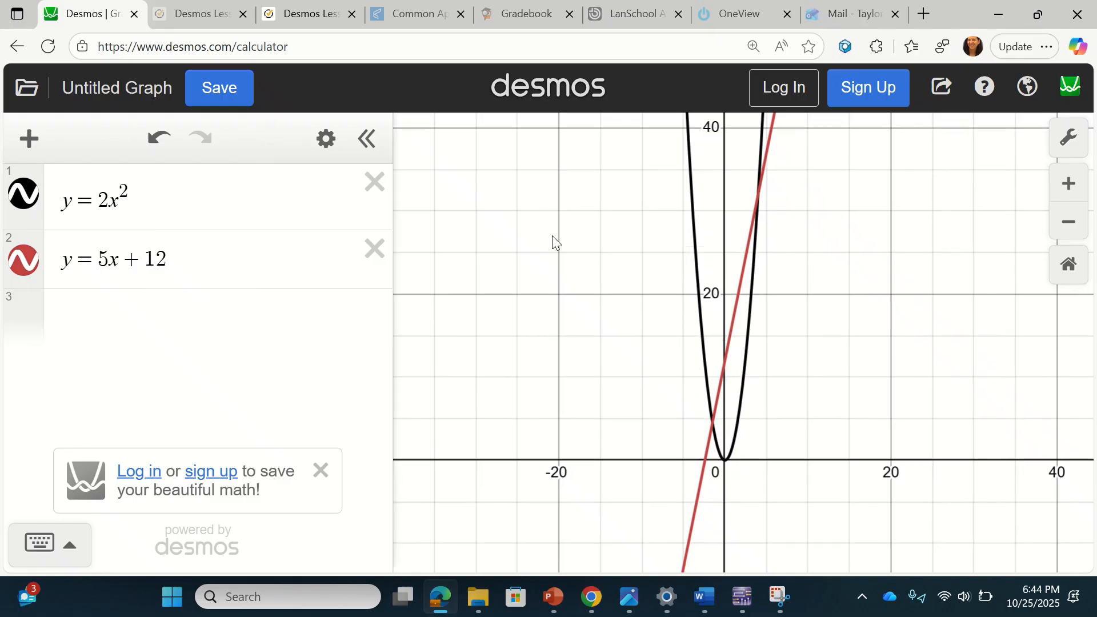
click(713, 429)
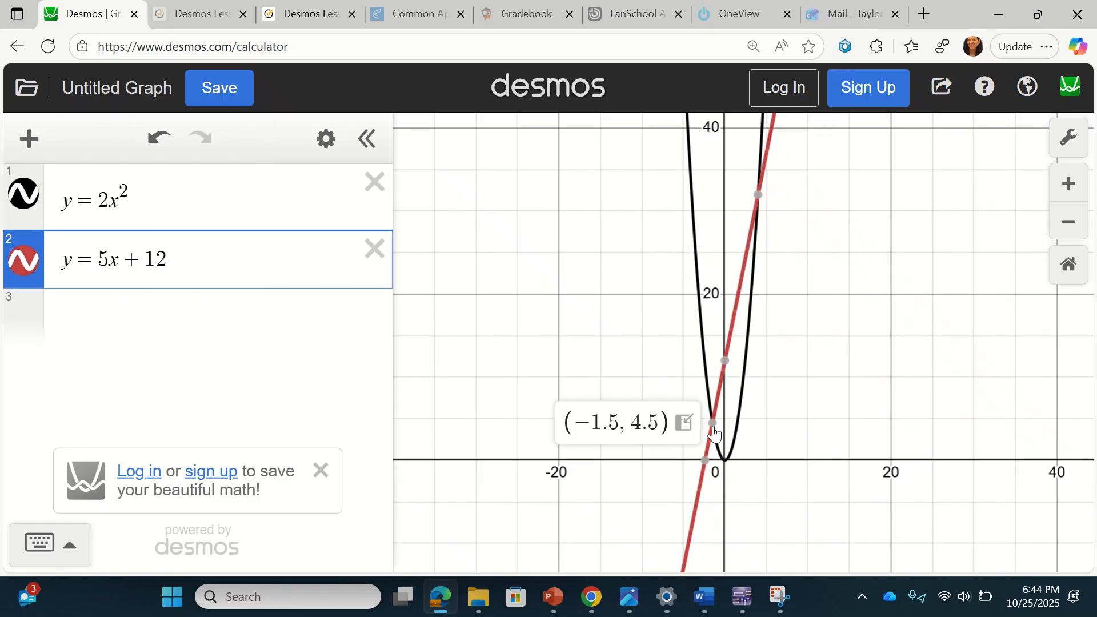
click(713, 425)
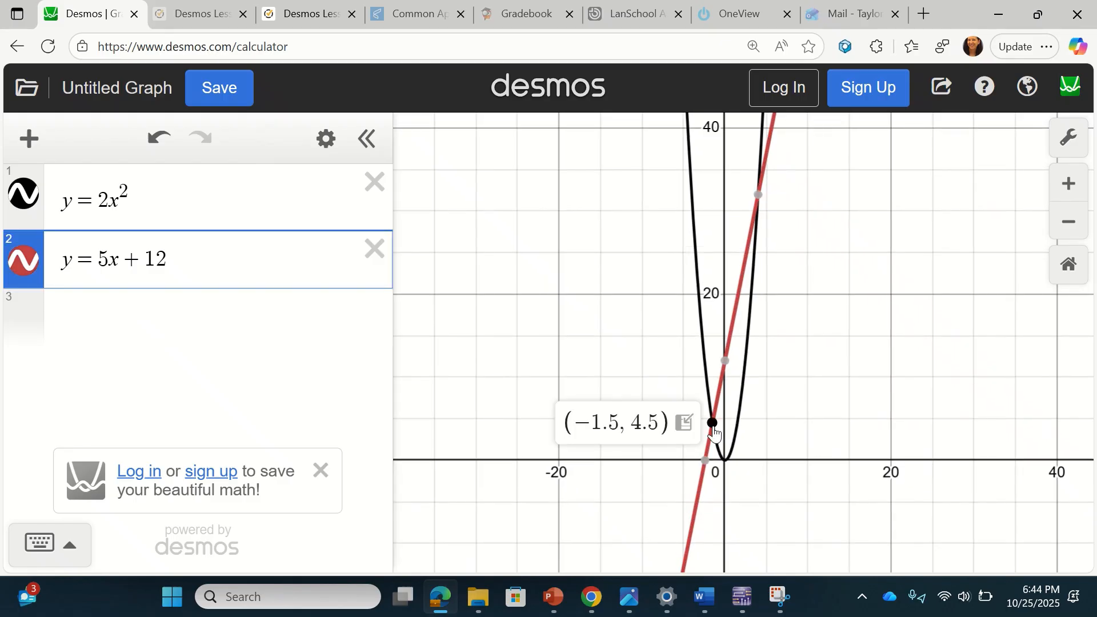
click(759, 195)
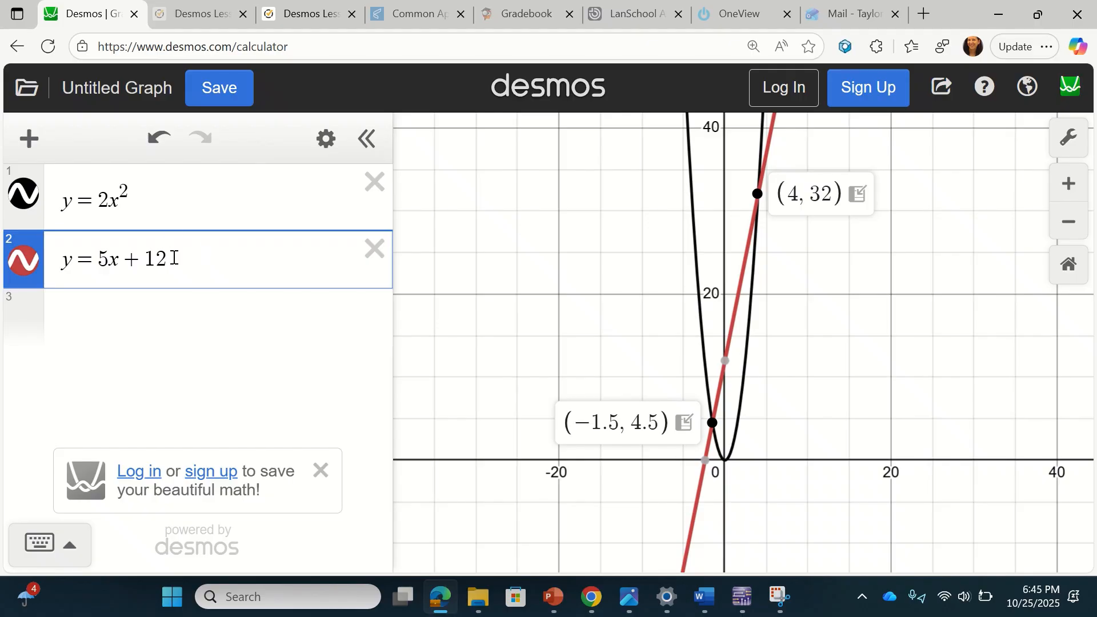
- Enter 2x² = 5x + 12 as a third expression, and delete the separate parabola and line expressions
click(147, 323)
text(2)
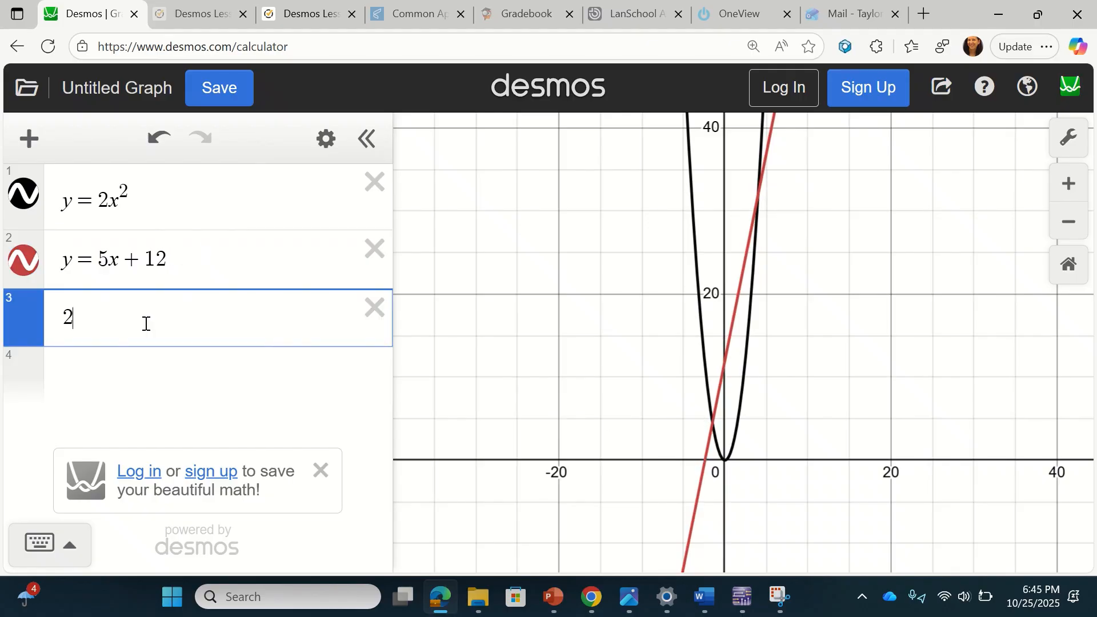
text(x^2)
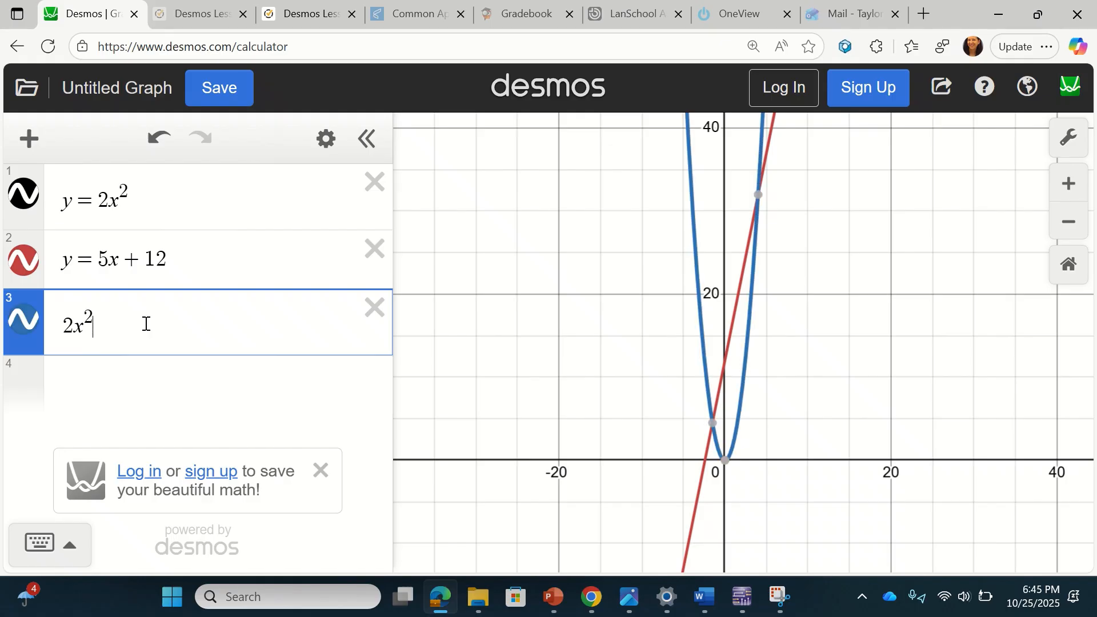
text(=5)
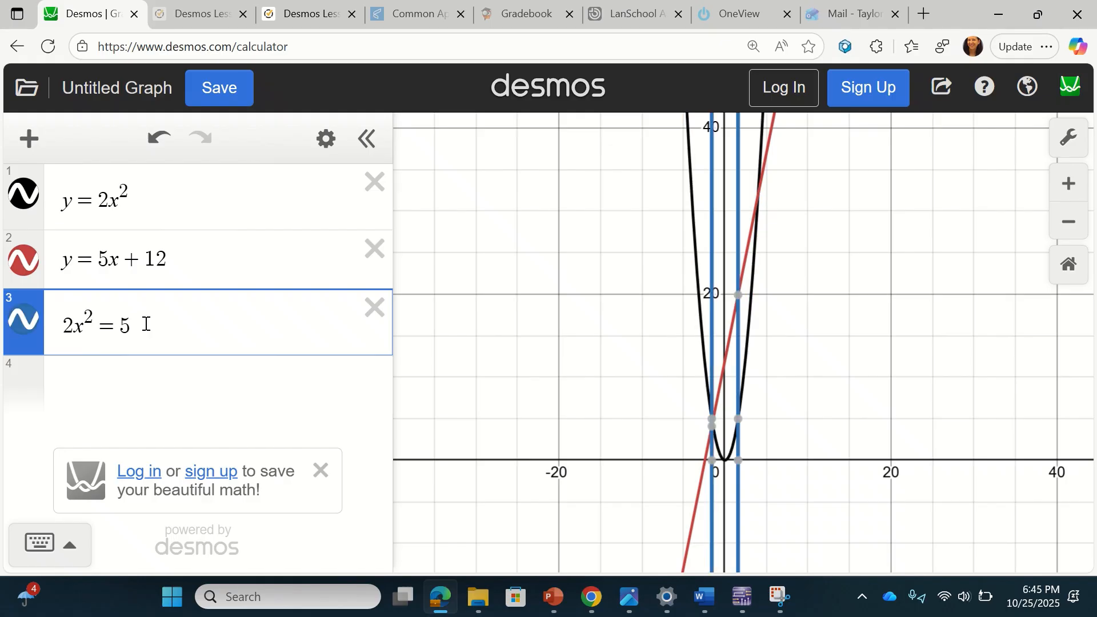
text(x+12)
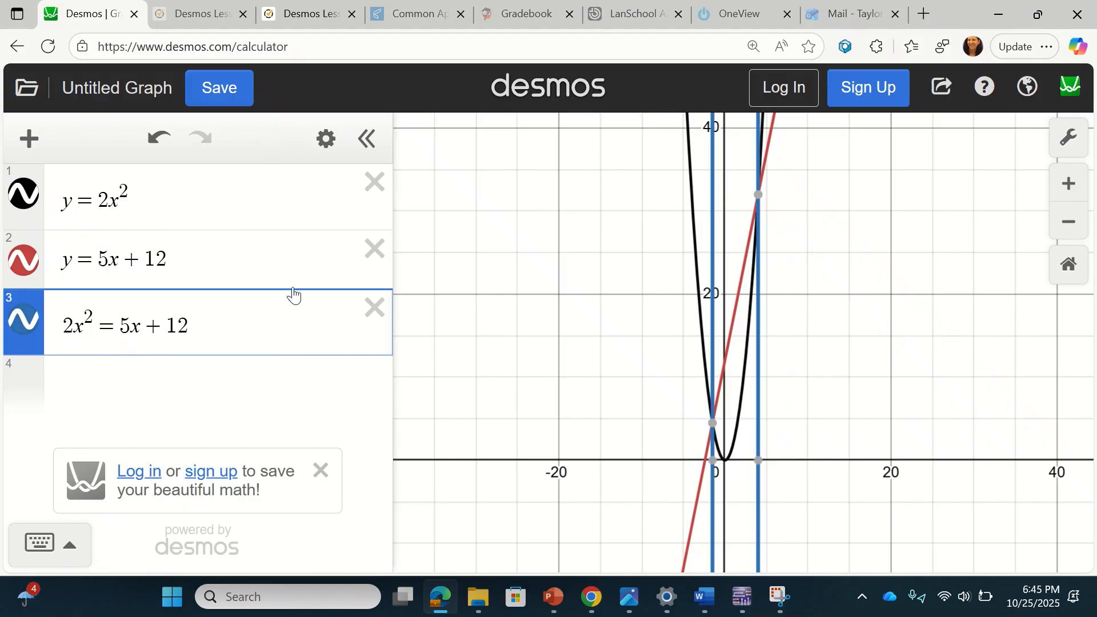
click(374, 249)
click(374, 185)
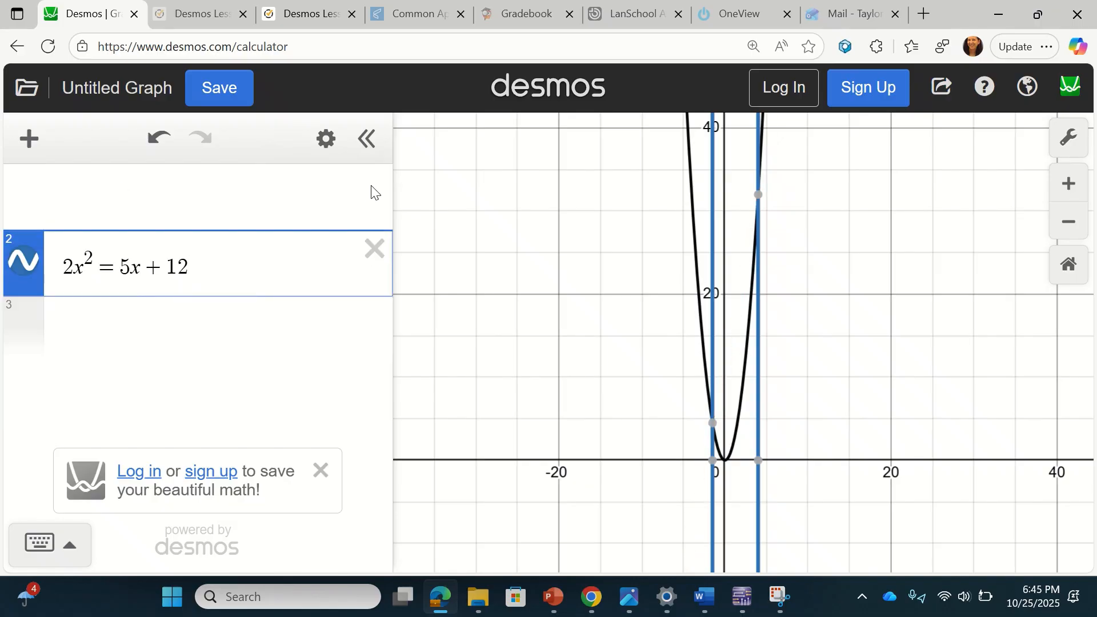
- Add the expression 2x² − 5x − 12 with all terms on one side, and delete the equation 2x² = 5x + 12
click(176, 257)
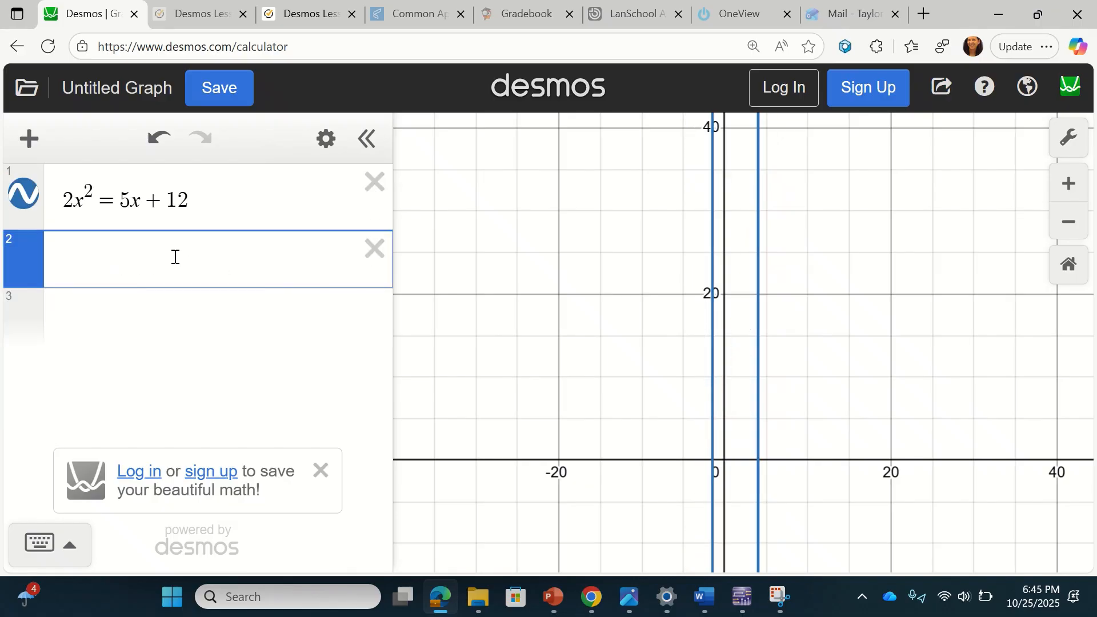
text(2x^2)
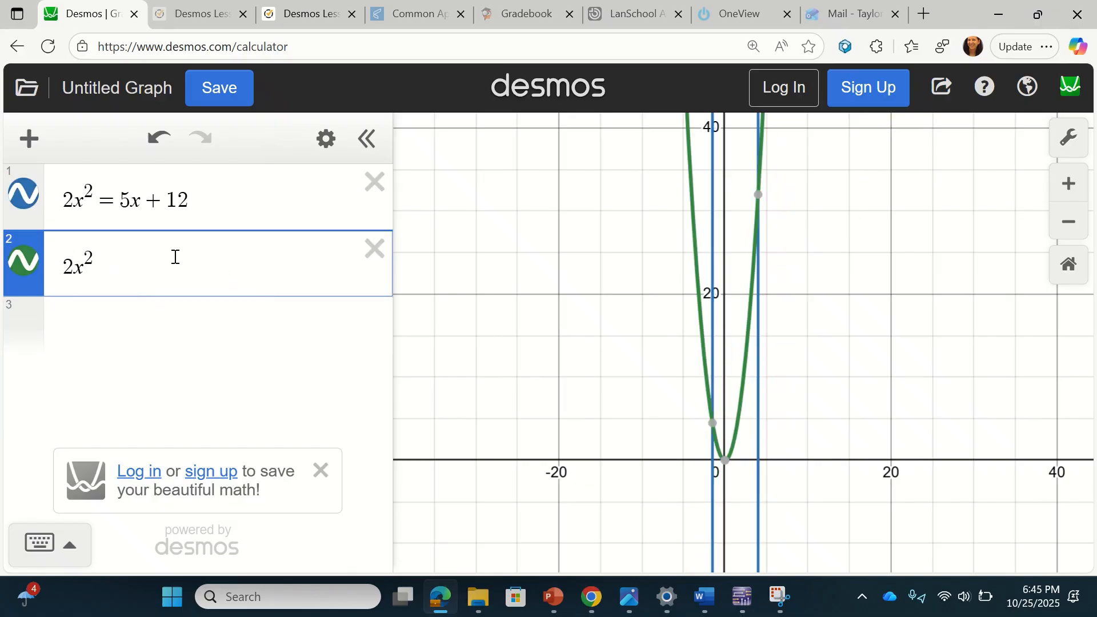
text(-)
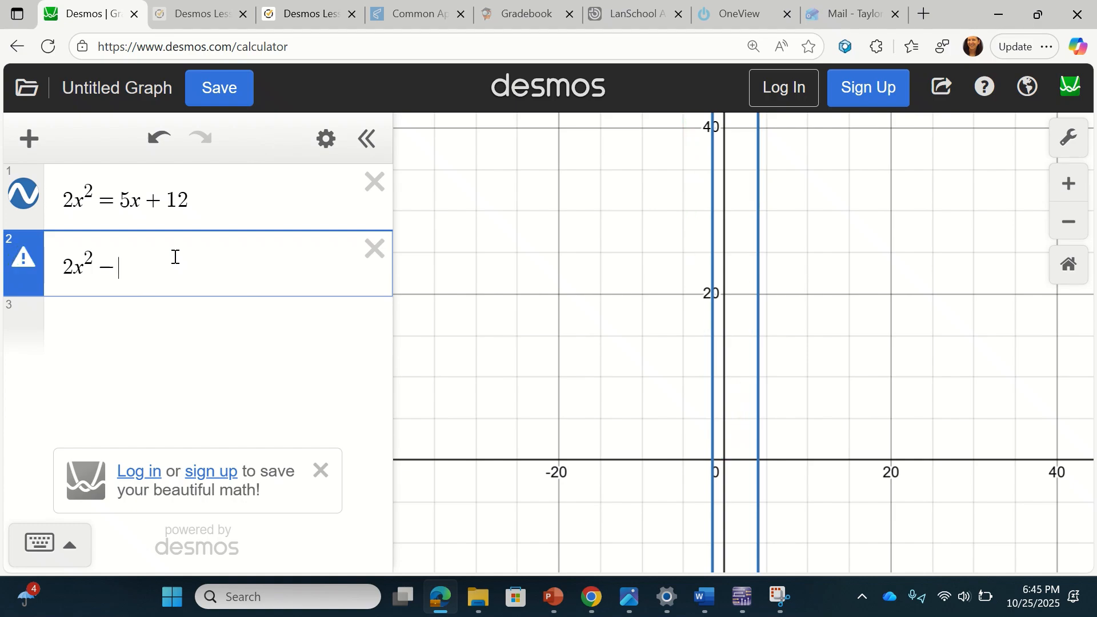
text(5x-12)
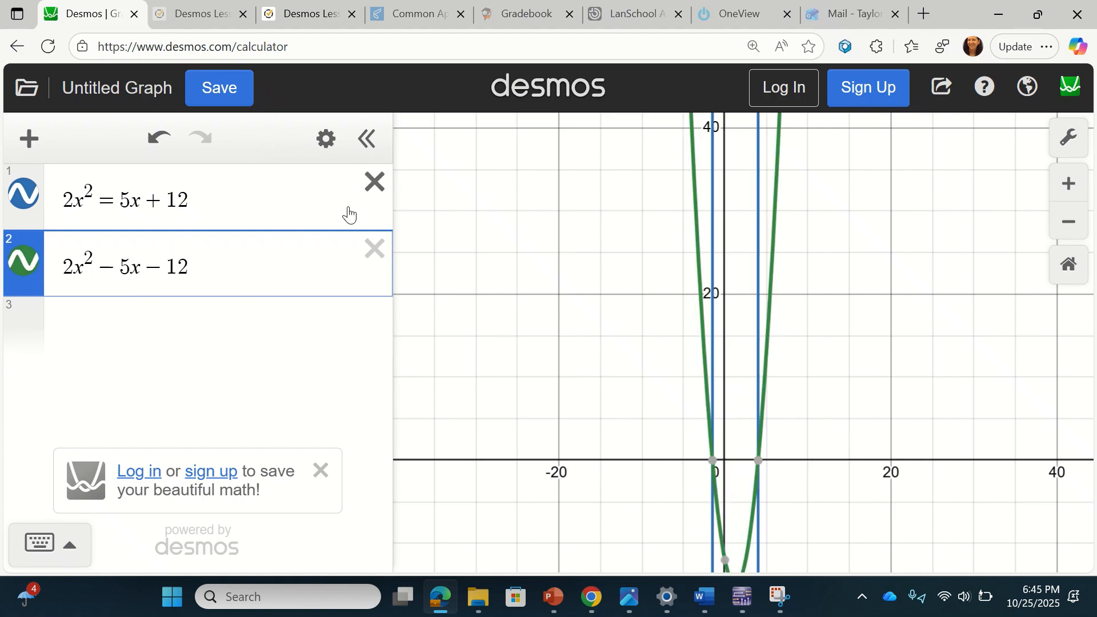
click(374, 183)
- Set the remaining quadratic expression equal to y, and label both x-intercepts of its parabola
click(712, 461)
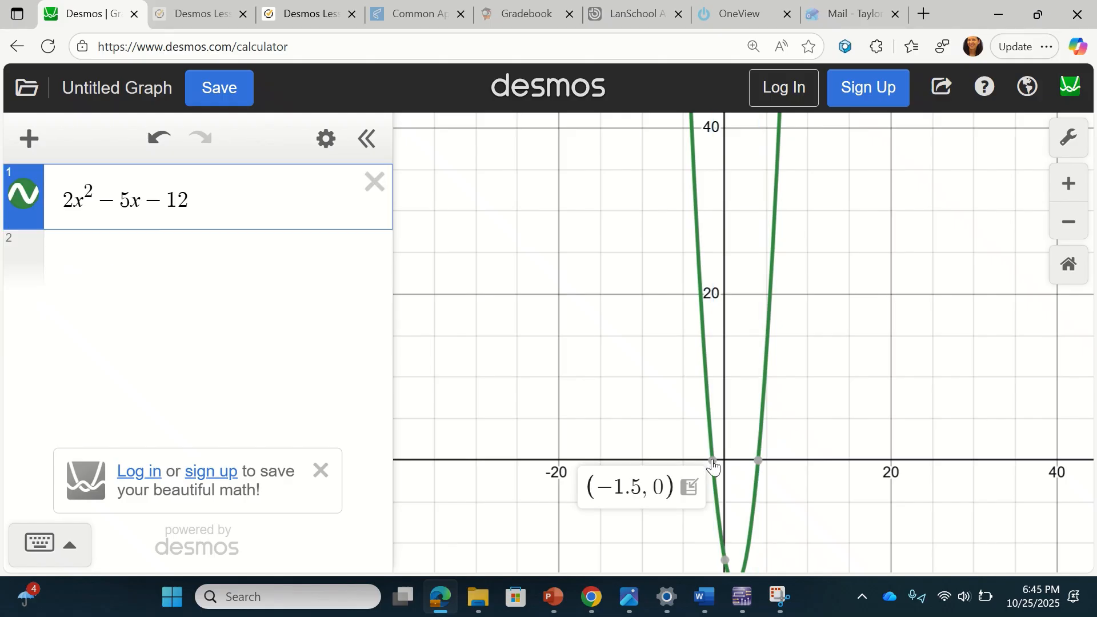
click(758, 460)
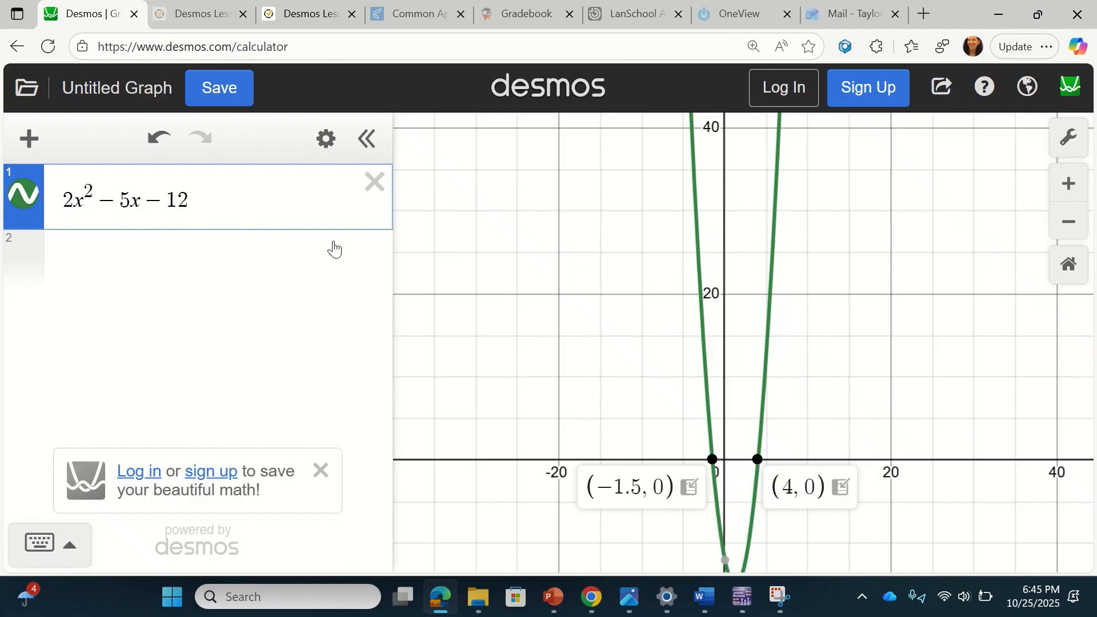
click(217, 208)
text(=y)
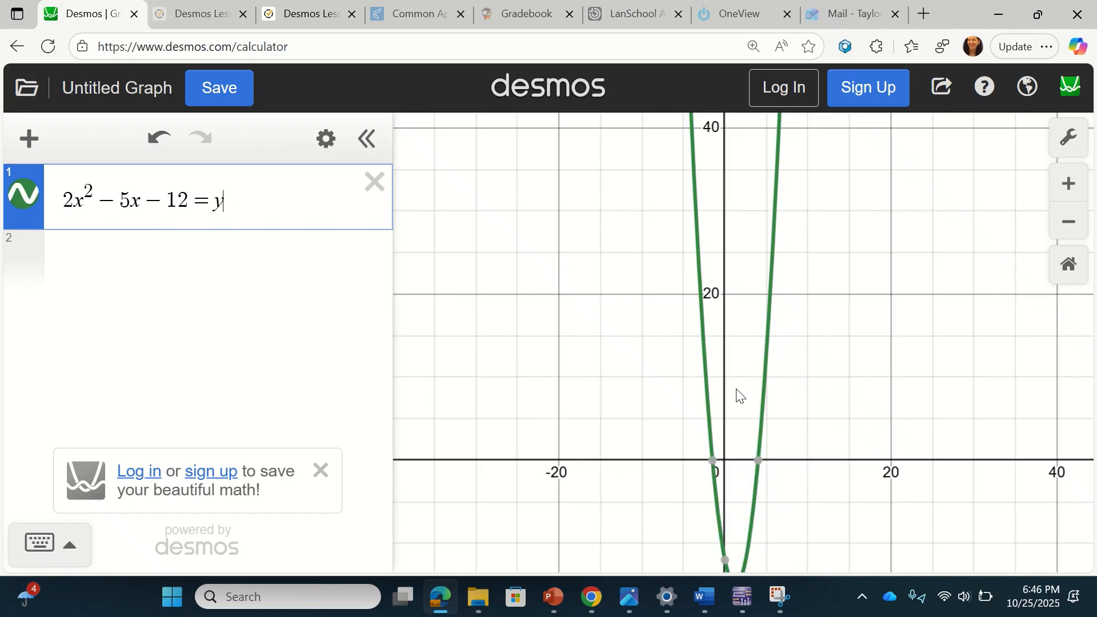
click(713, 460)
click(757, 460)
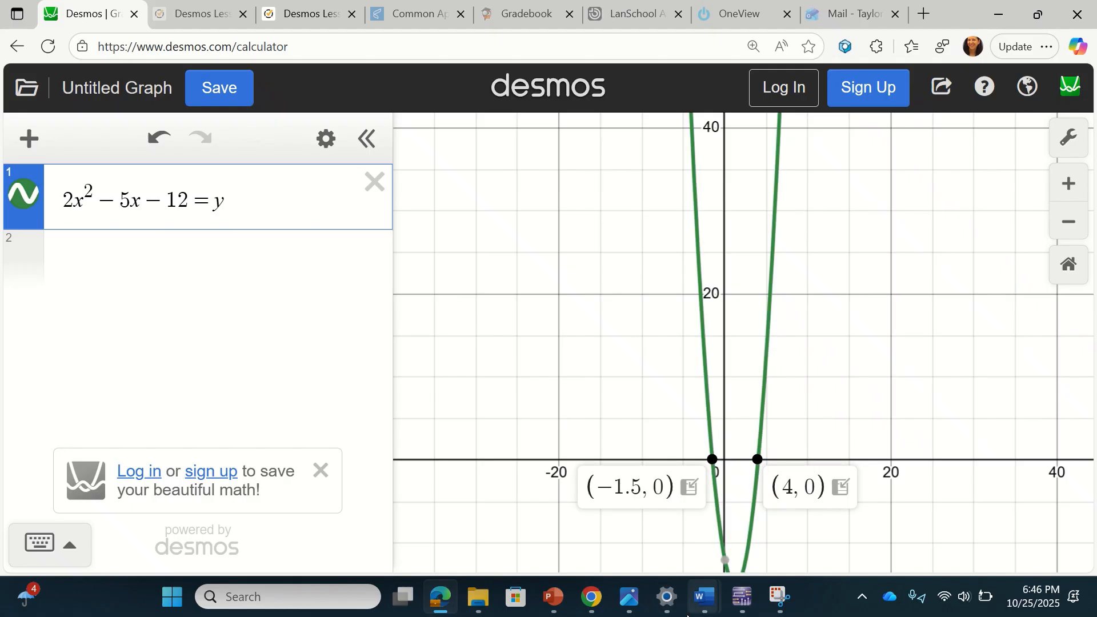
- Capture a new screenshot of the expression list and the graph with its labelled x-intercepts using Snipping Tool
click(779, 596)
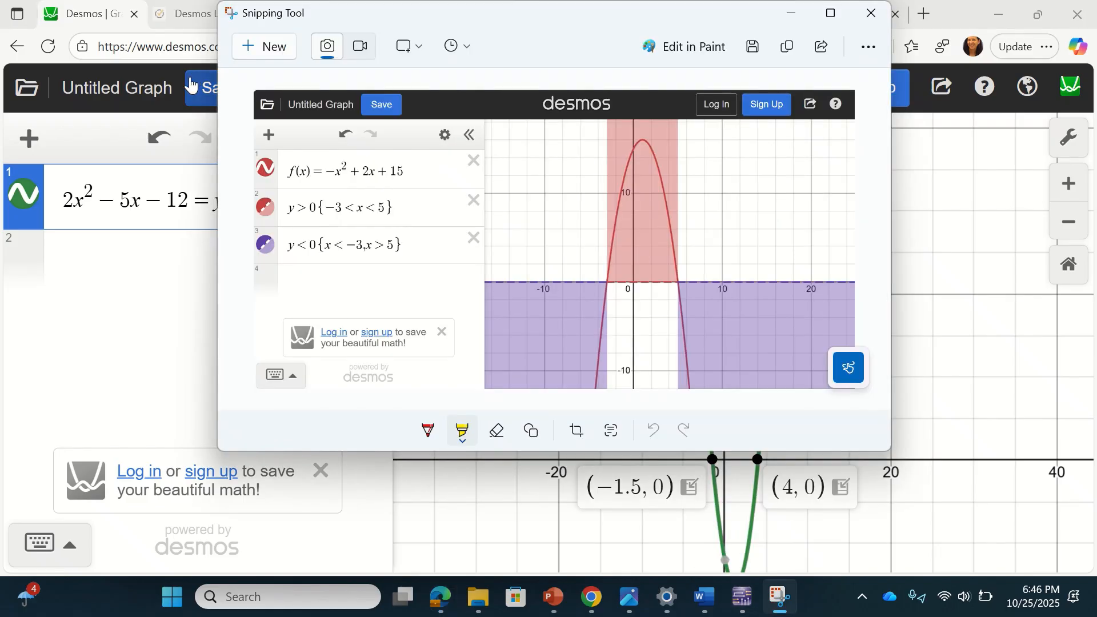
click(264, 46)
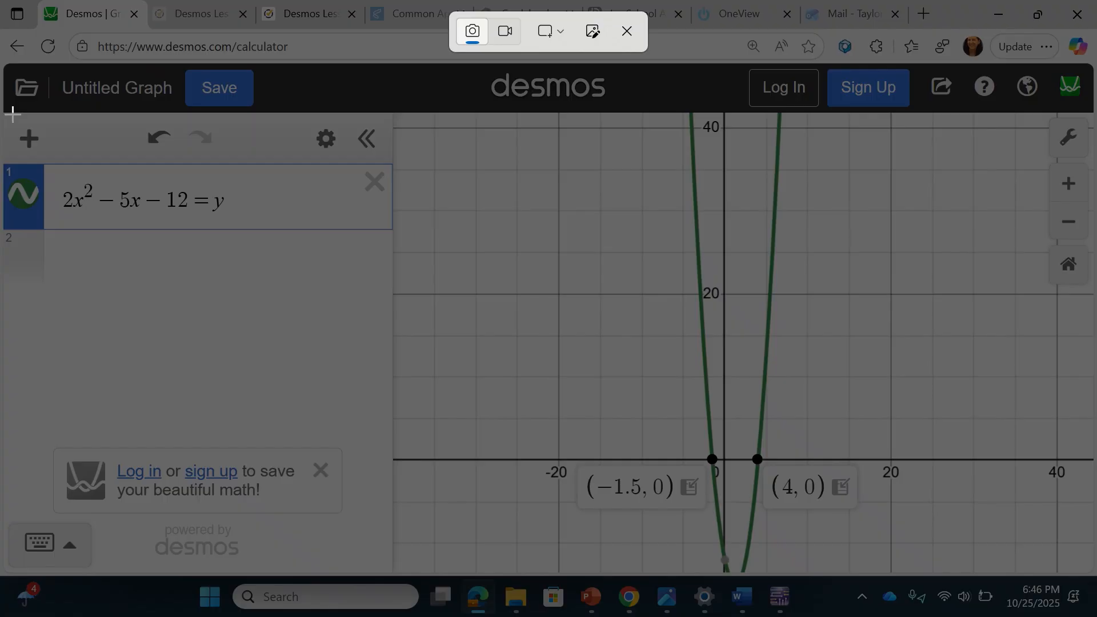
drag(12, 113, 888, 535)
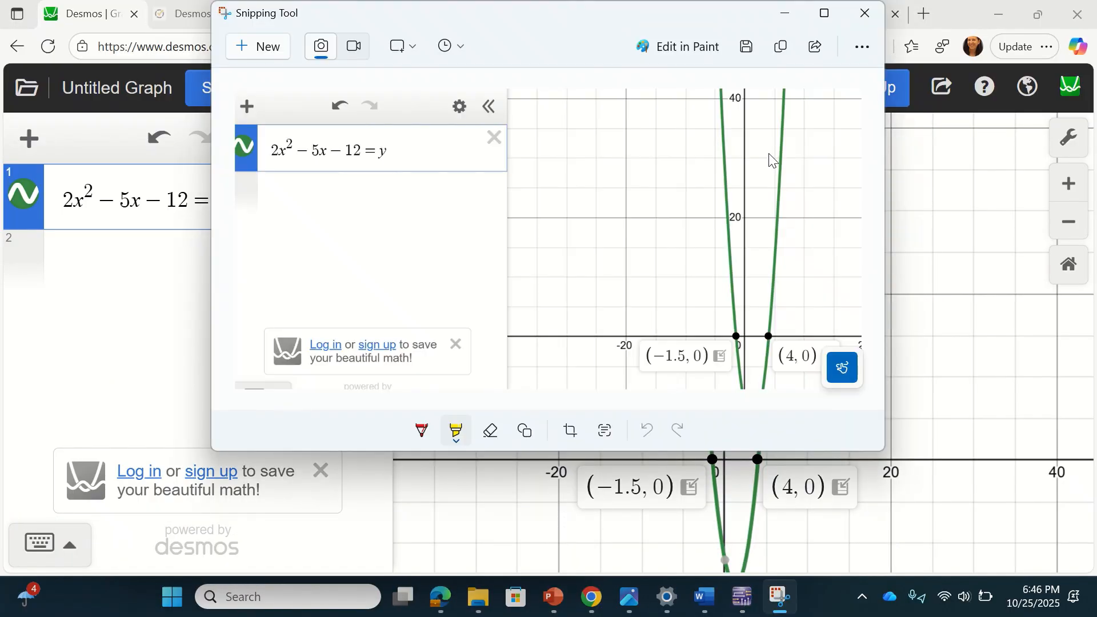
- Switch to the Formative assignment, and post the captured graph screenshot as a comment on question 3
click(441, 597)
click(300, 24)
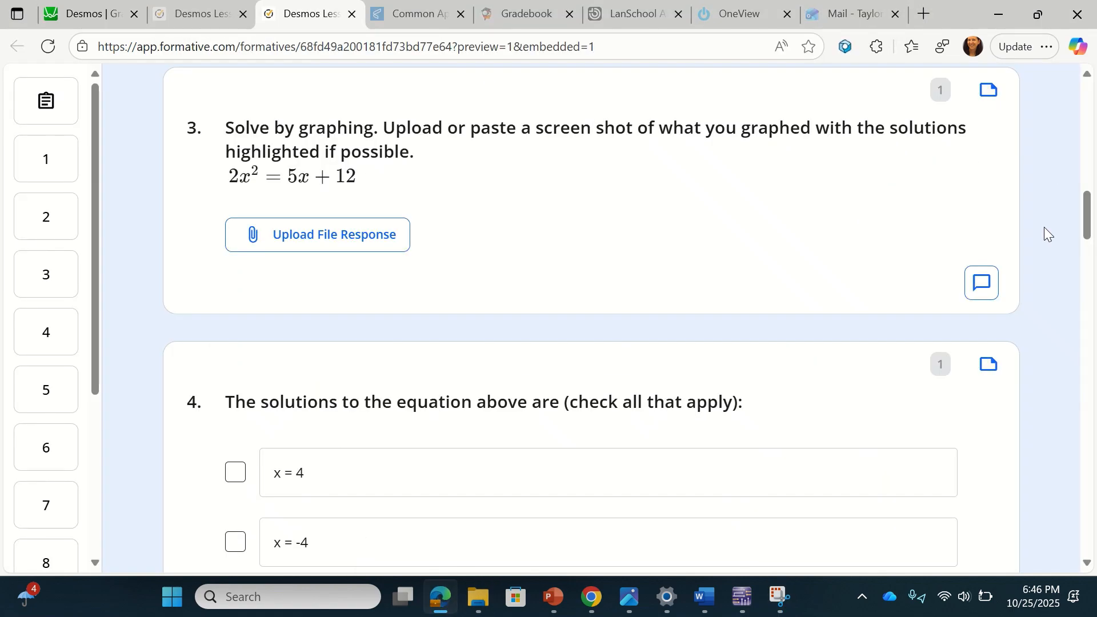
click(984, 282)
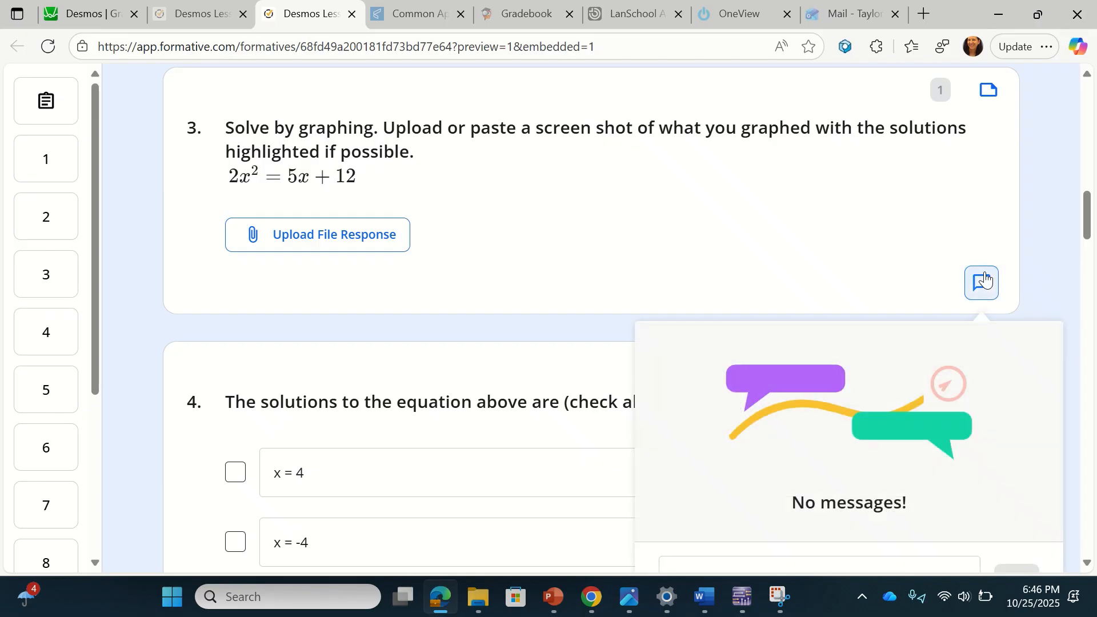
scroll(901, 326, down, 2)
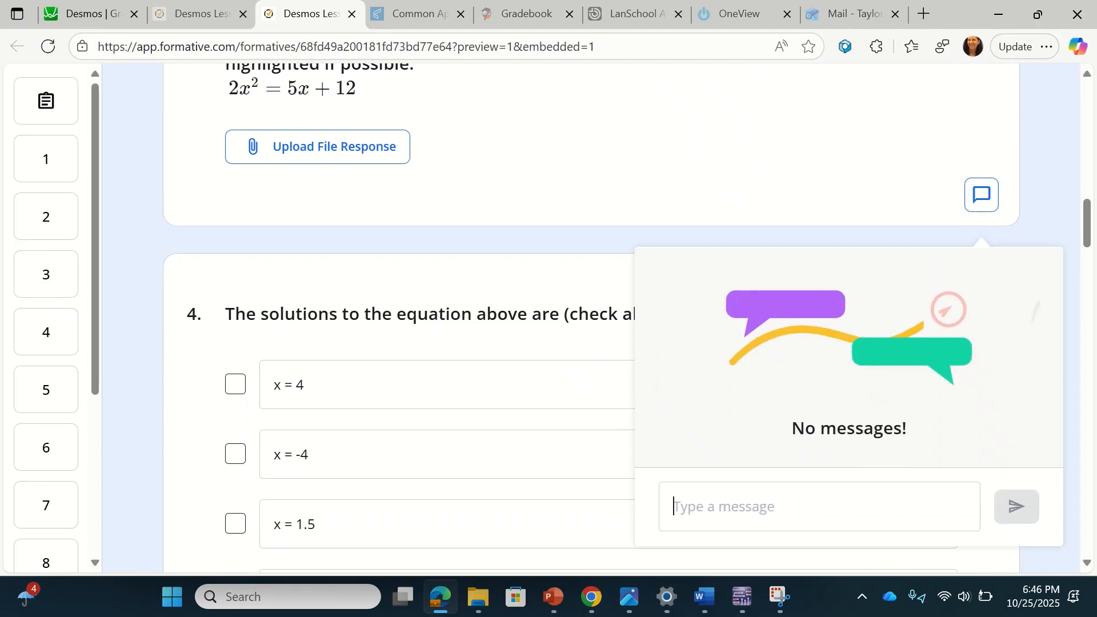
key(ctrl+v)
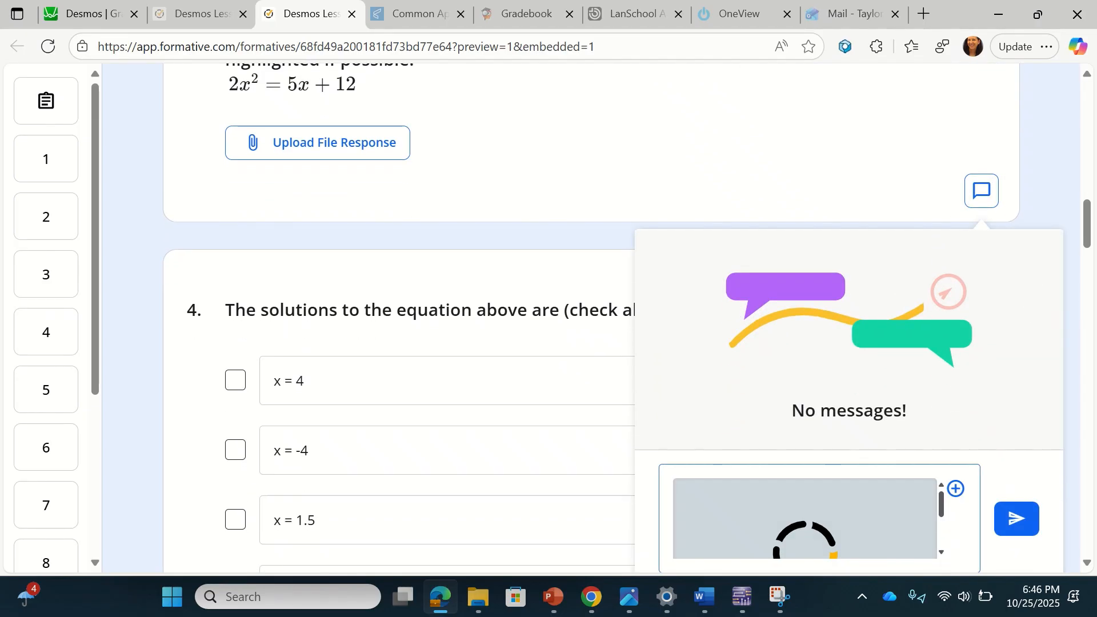
scroll(901, 327, down, 1)
click(1017, 434)
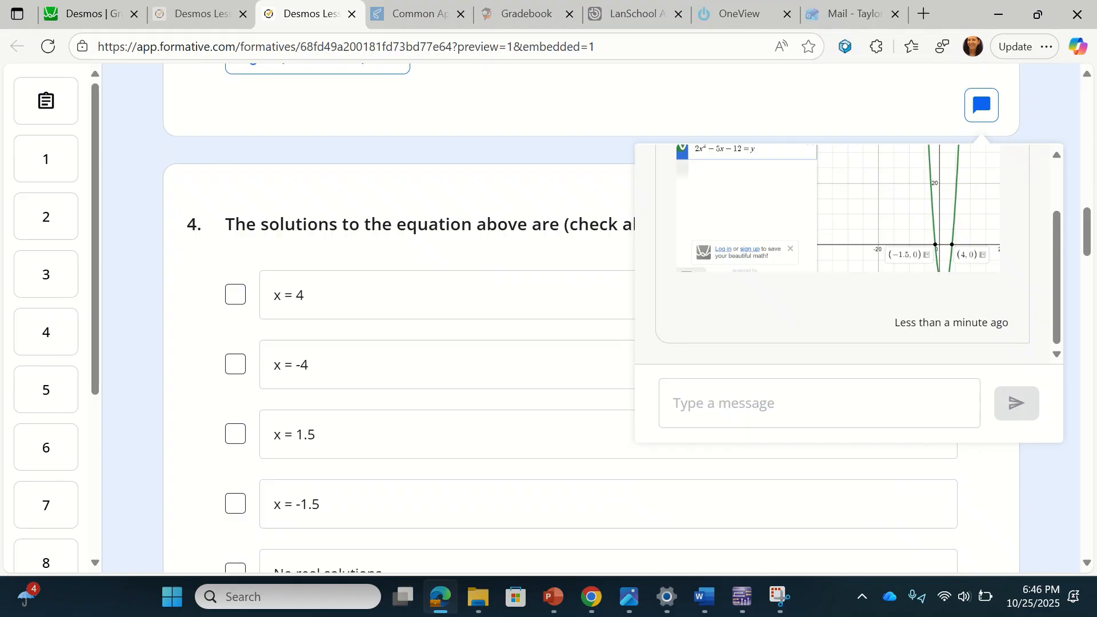
scroll(852, 252, up, 2)
click(982, 105)
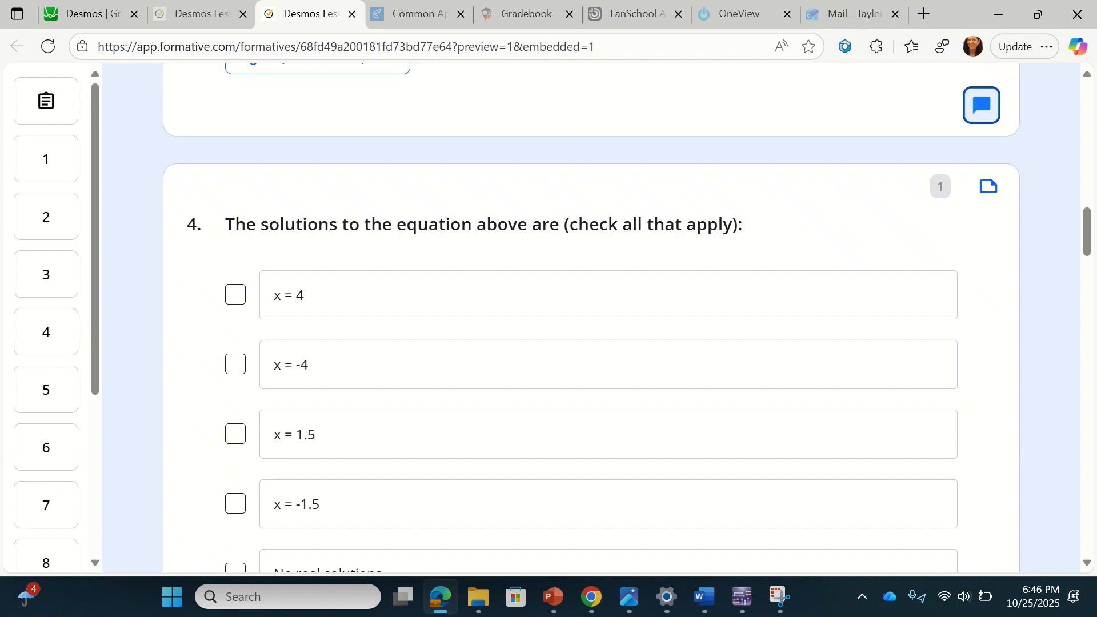
- Review the screenshot posted on question 3, and mark x = 4 and x = -1.5 as the solutions in question 4
scroll(592, 318, down, 2)
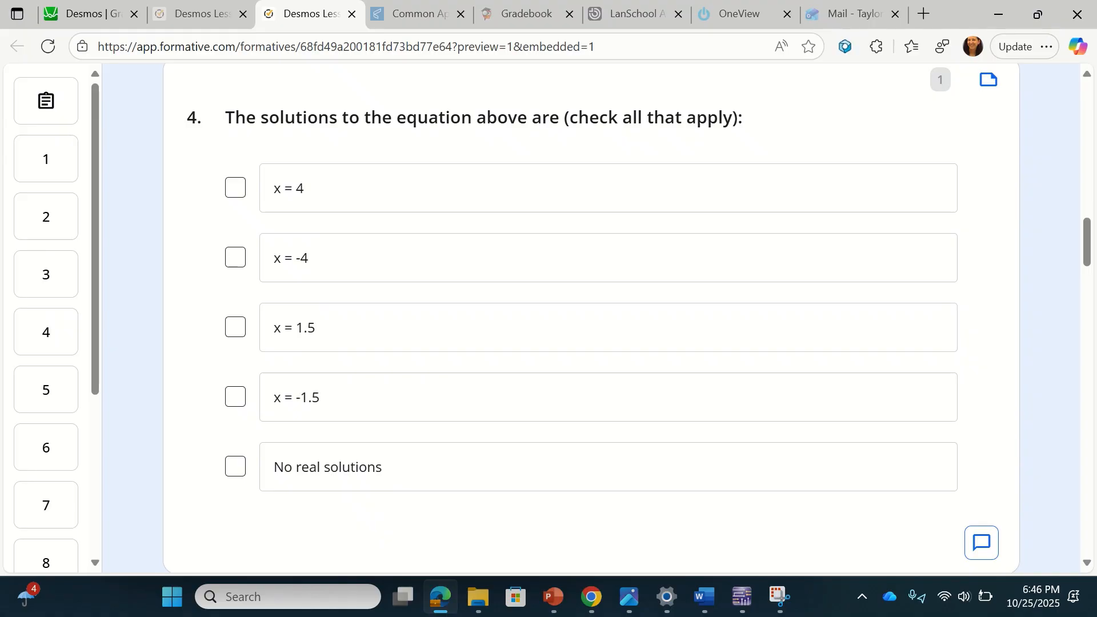
scroll(592, 318, up, 7)
click(982, 415)
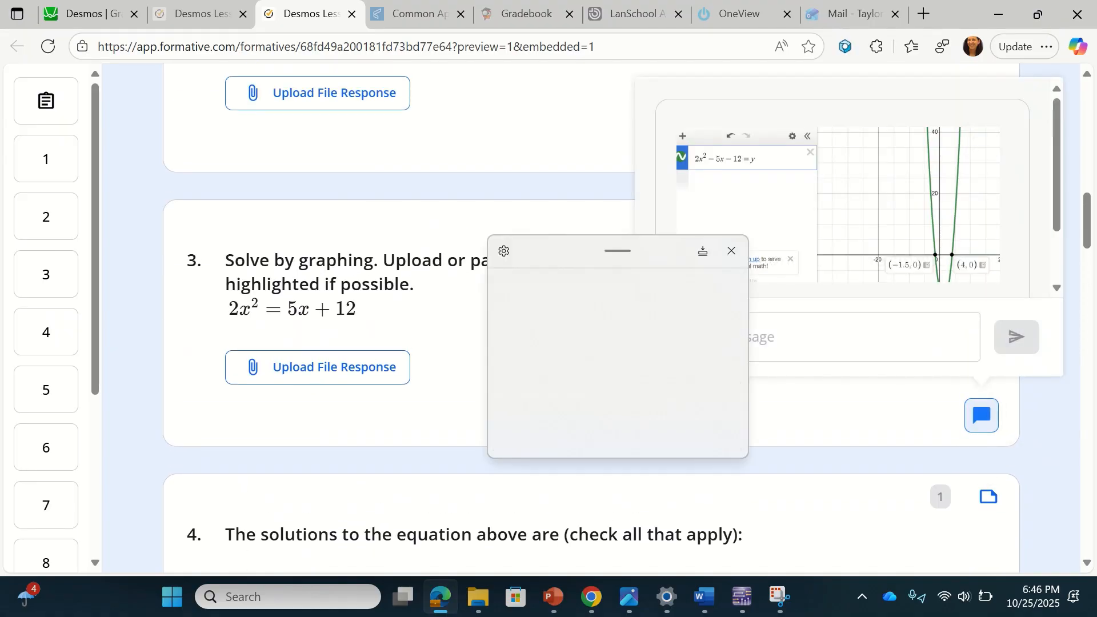
click(1047, 429)
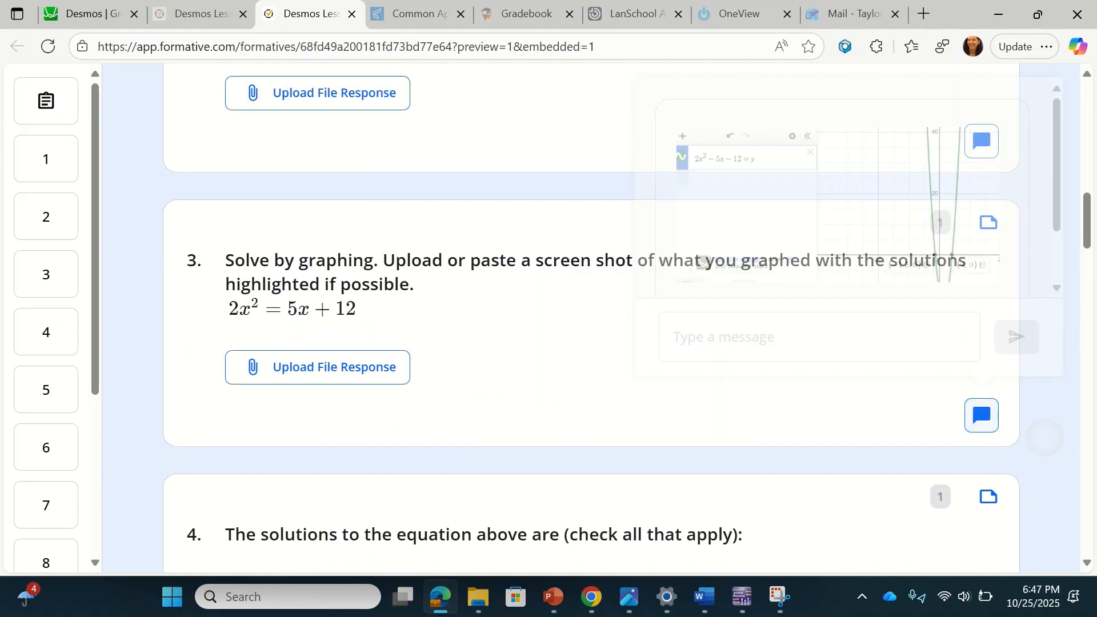
scroll(592, 318, down, 7)
scroll(591, 318, down, 1)
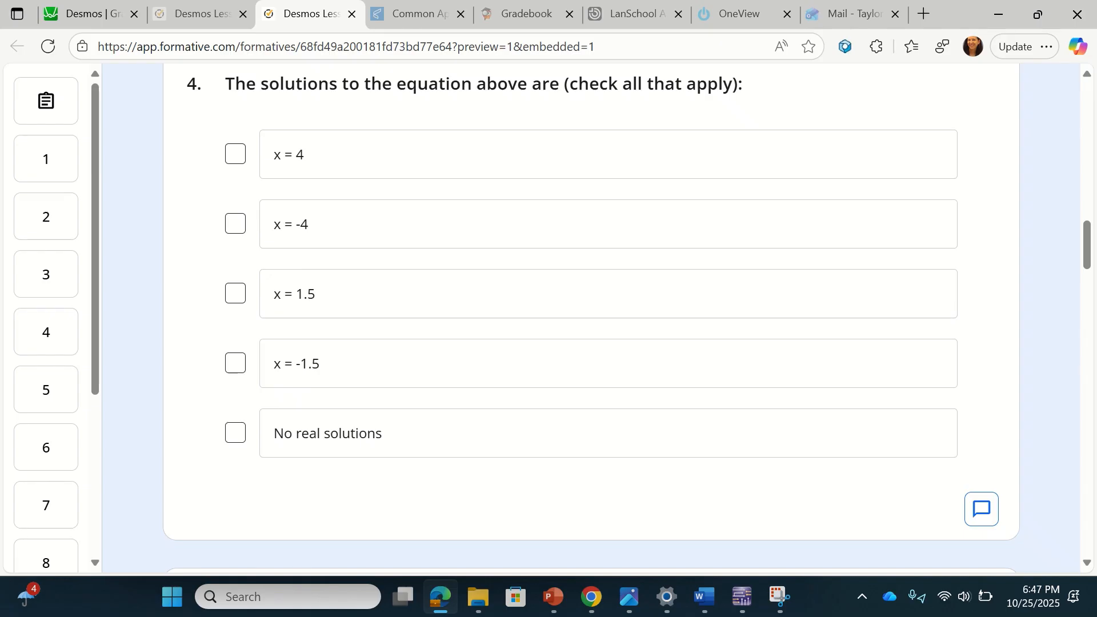
click(235, 154)
click(236, 364)
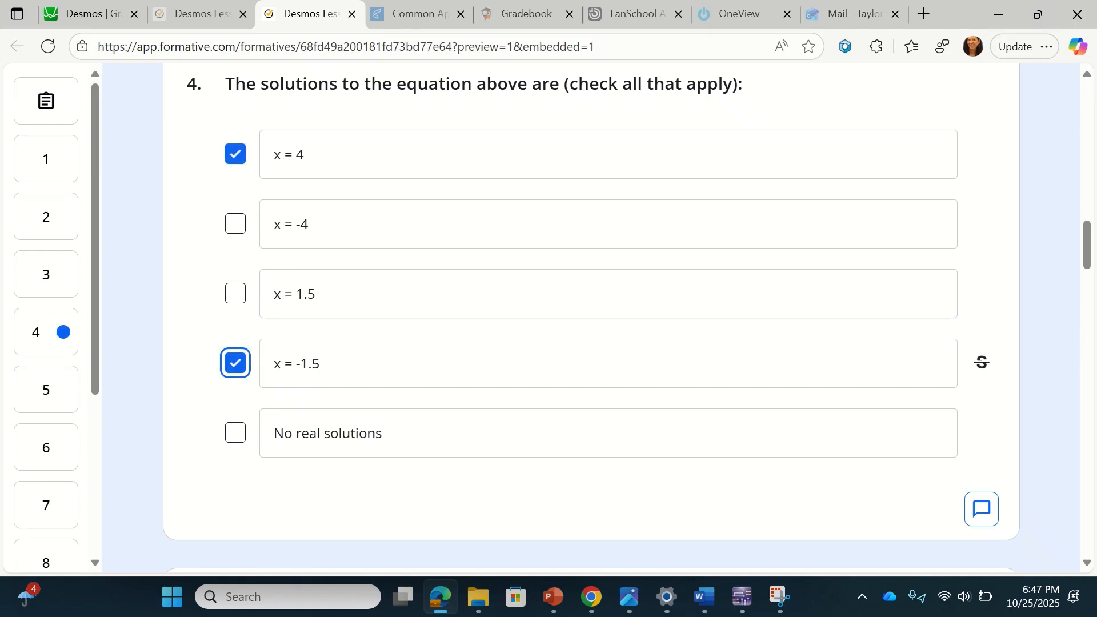
- Go on to question 5, and replace the existing Desmos expression with its equation 2x² + 4x = 4x − 8
scroll(571, 320, down, 5)
scroll(571, 320, down, 3)
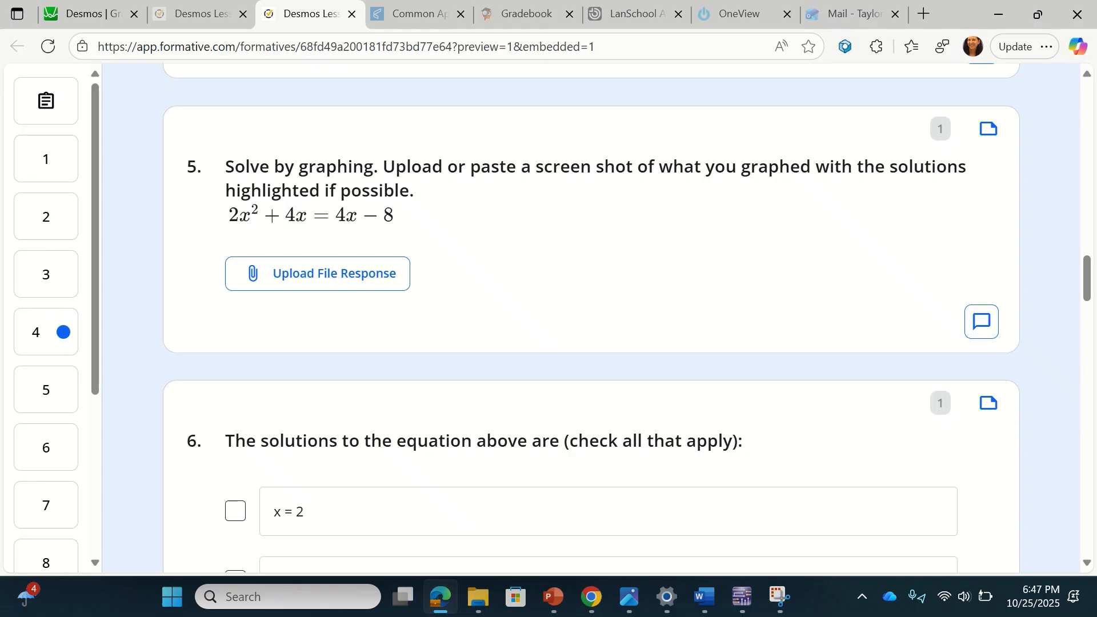
click(92, 14)
click(375, 181)
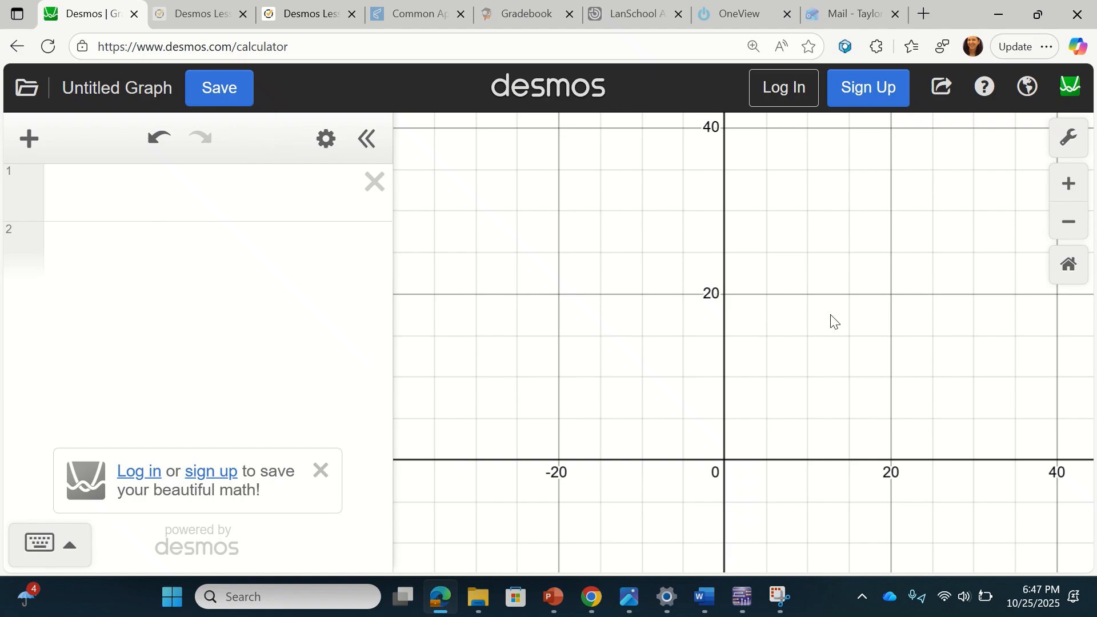
click(271, 190)
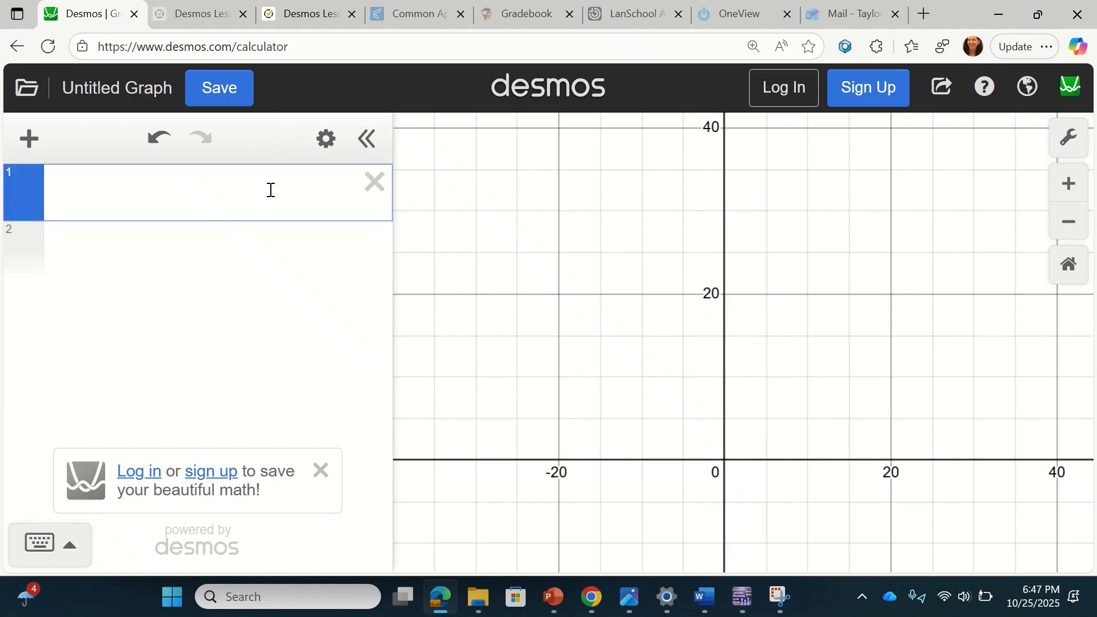
text(2x^2)
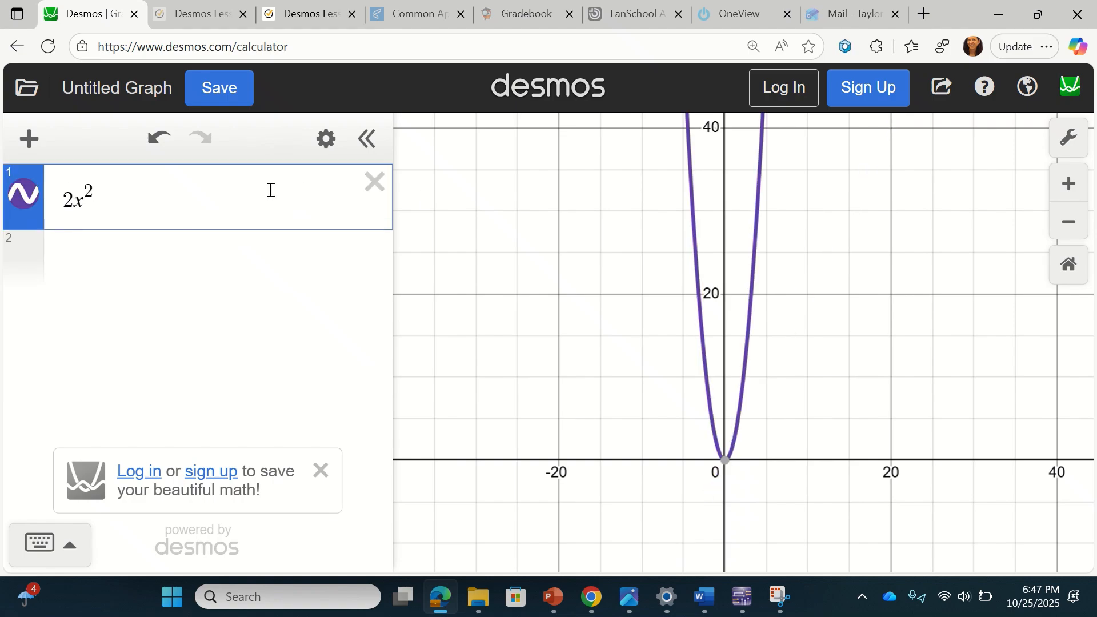
key(Right)
text(+4x=)
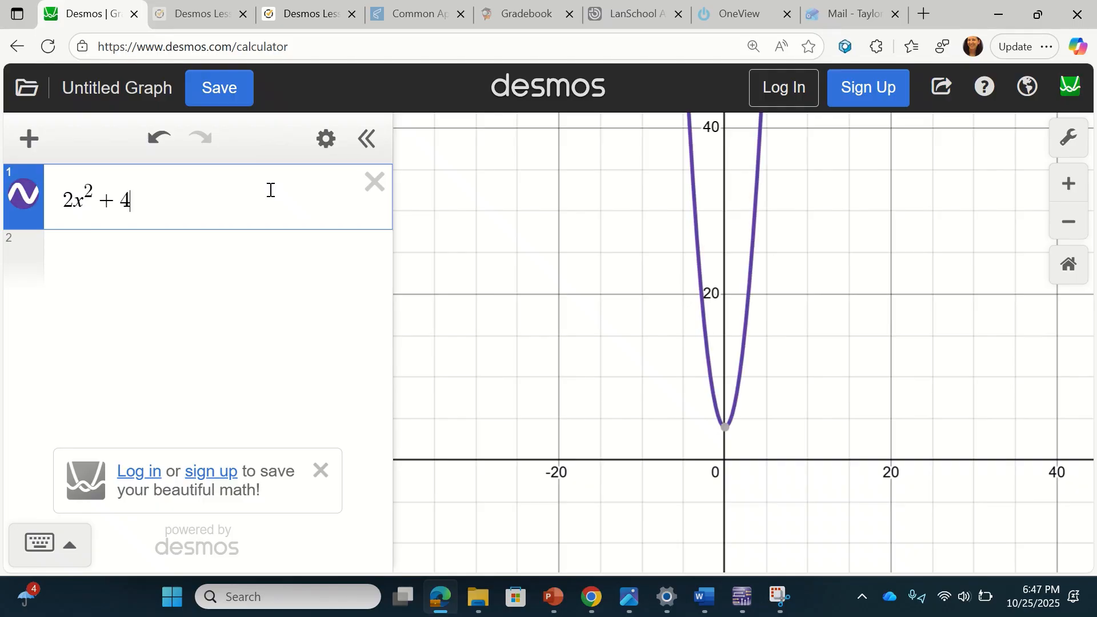
text(4x-8)
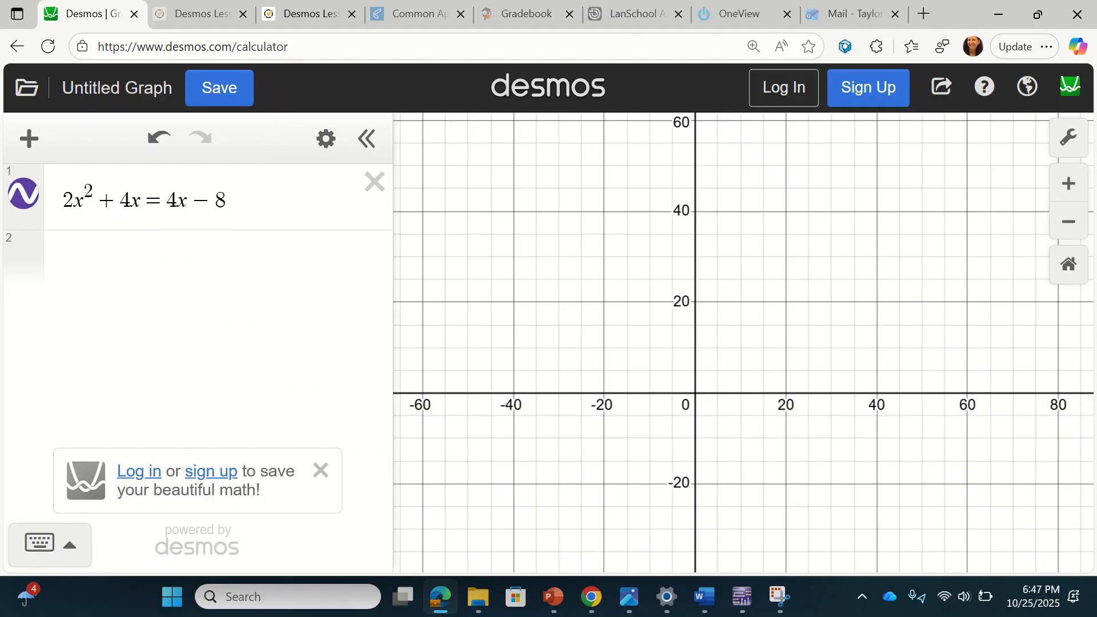
- Examine the graph of 2x² + 4x = 4x − 8 at increasingly wide scales for solutions, and restore the default view
scroll(696, 393, down, 3)
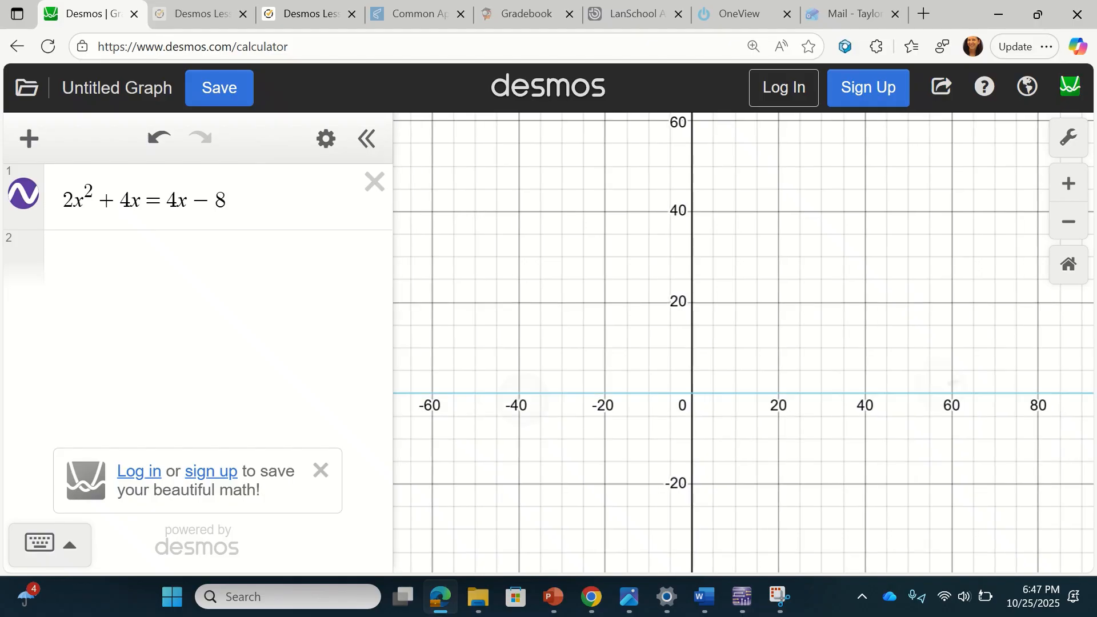
scroll(696, 393, down, 5)
scroll(731, 386, down, 10)
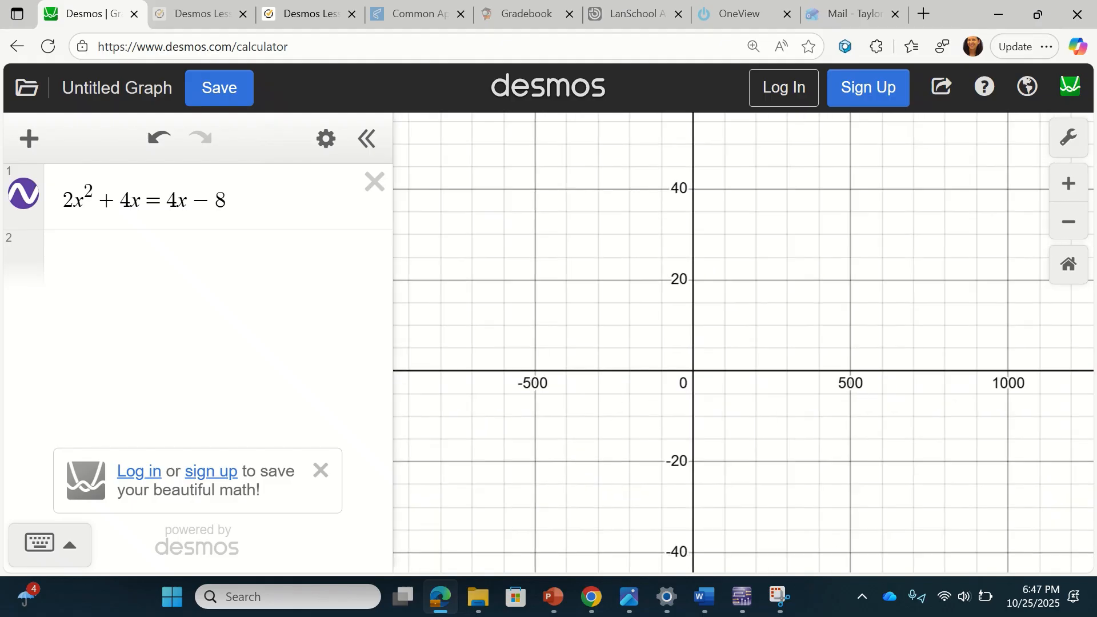
scroll(750, 391, down, 15)
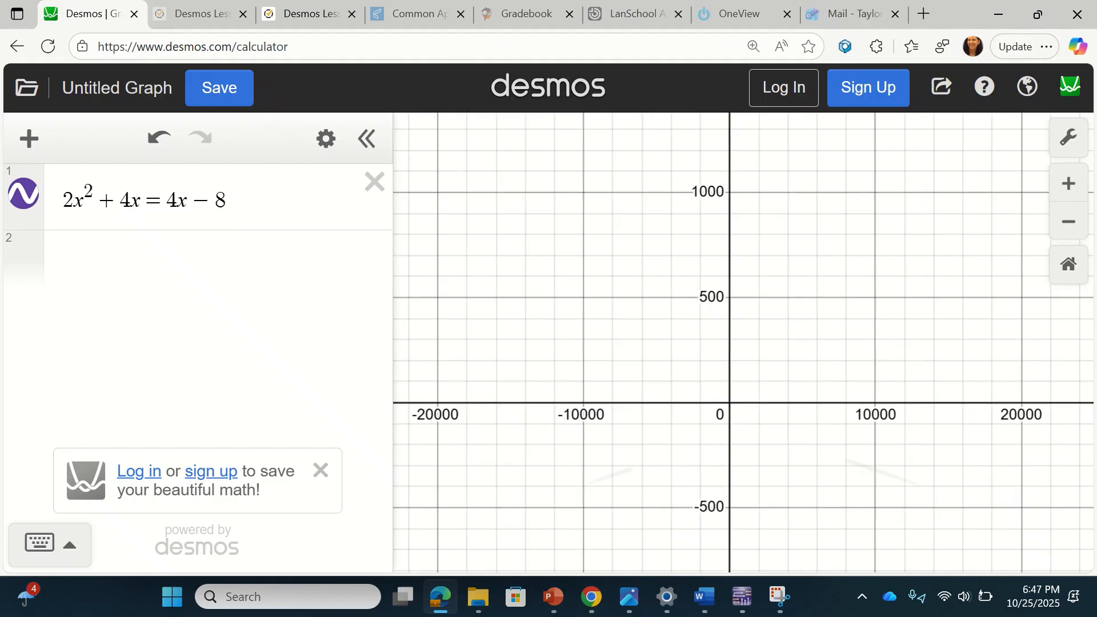
scroll(750, 392, down, 12)
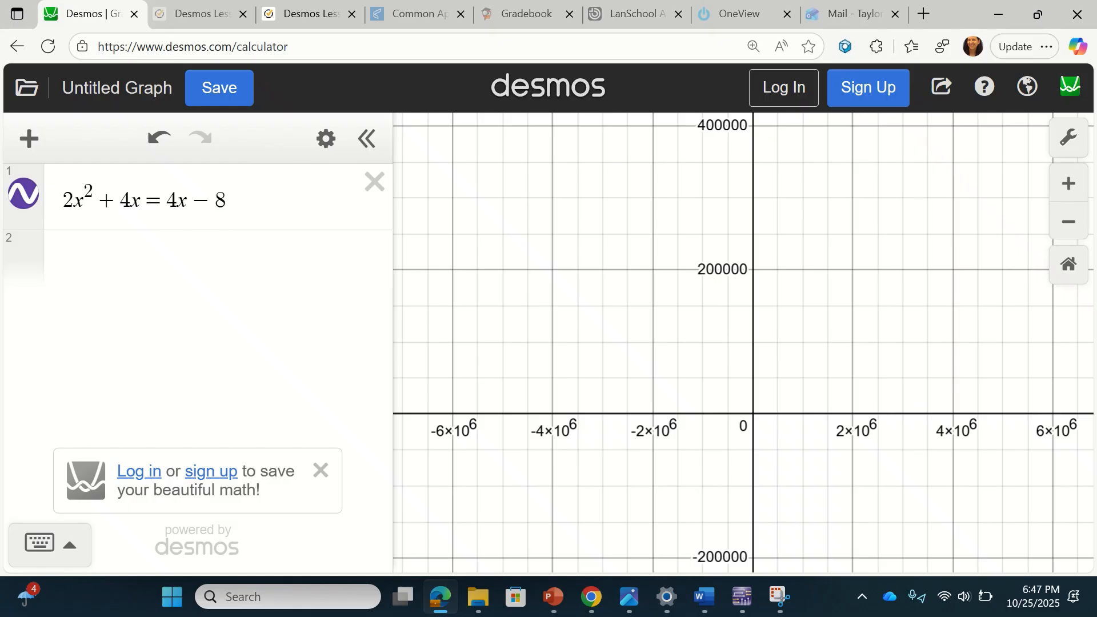
scroll(706, 479, up, 4)
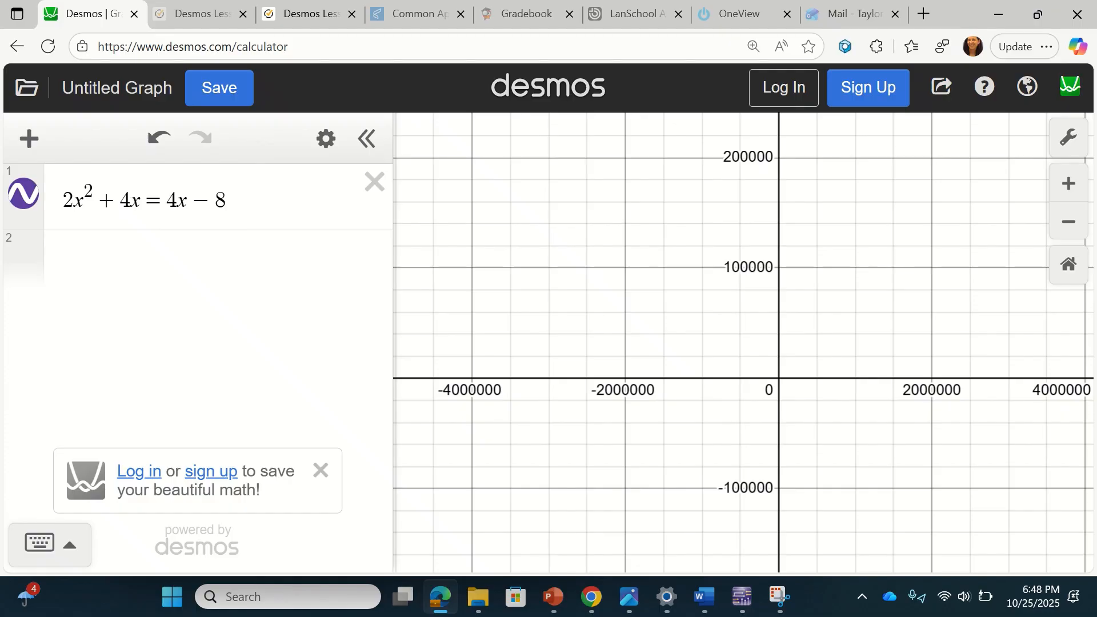
click(1069, 265)
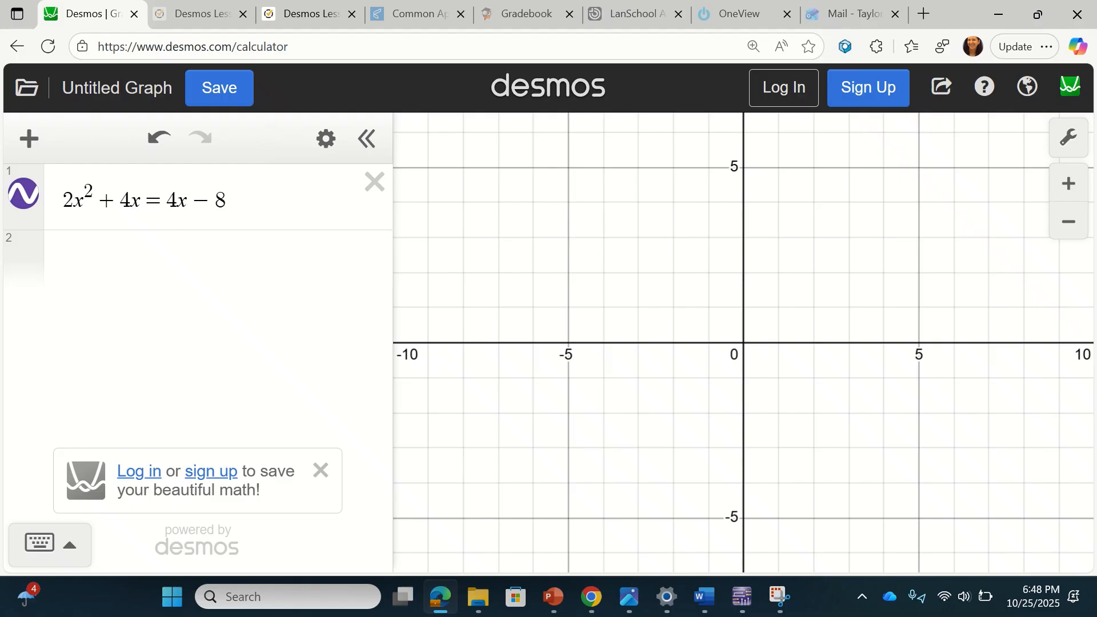
- Put y = in front of the equation, and add the line y = 4x − 8 as a second expression
click(66, 199)
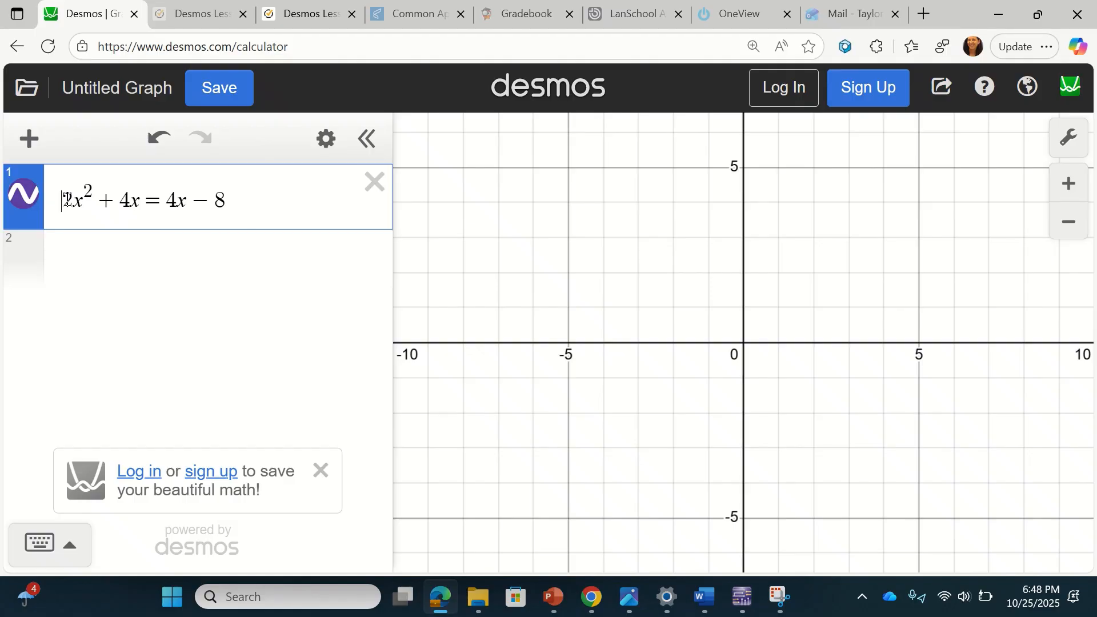
text(y =)
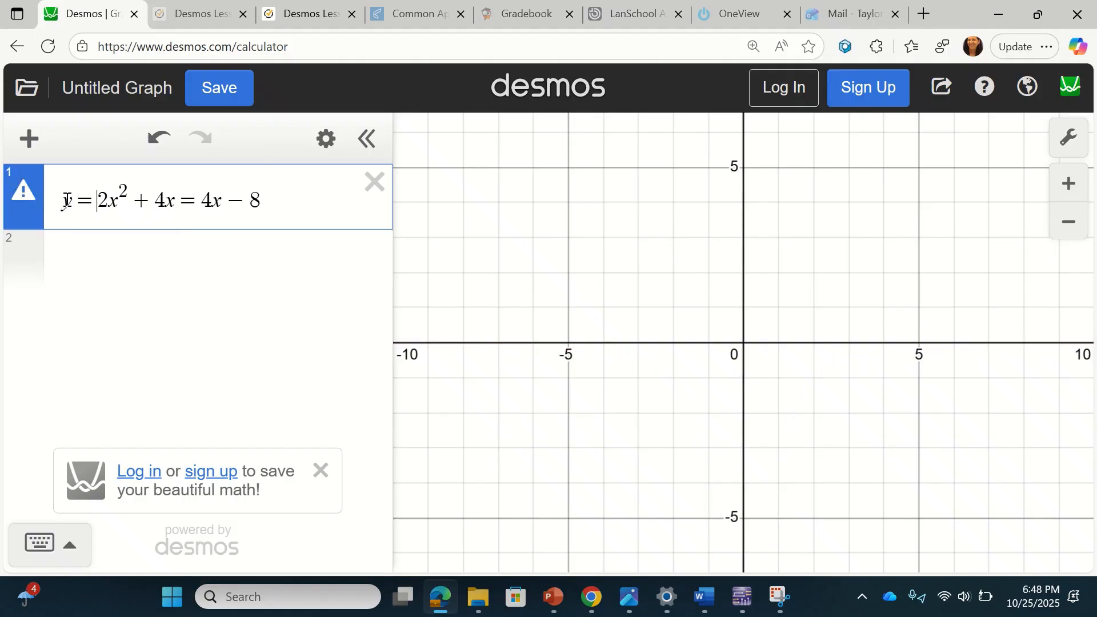
drag(182, 203, 286, 202)
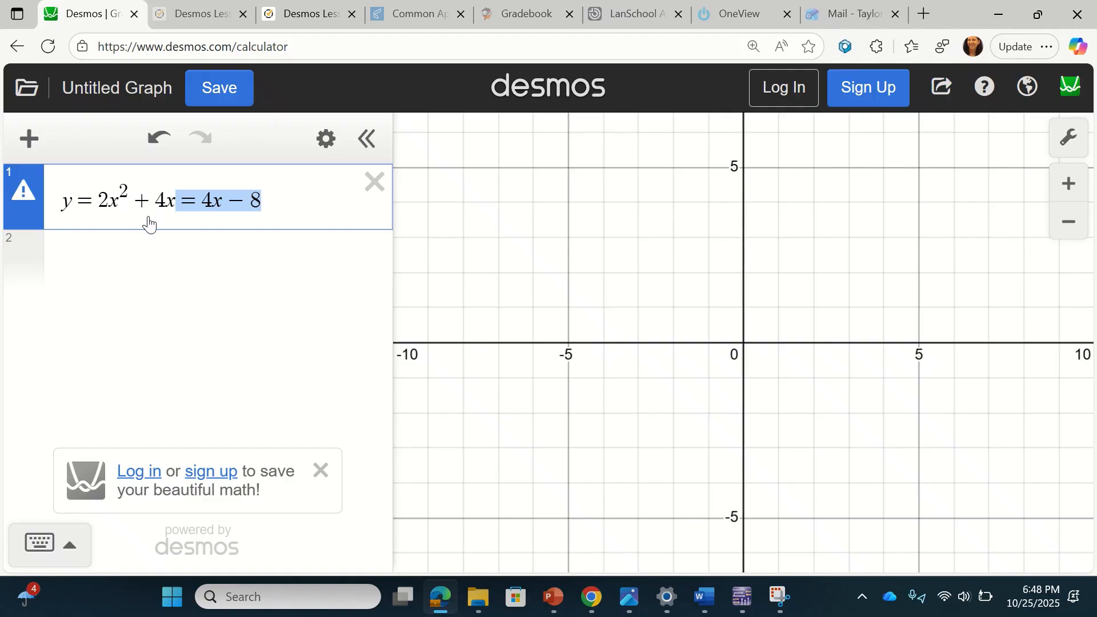
click(109, 250)
text(y)
text(=4x-8)
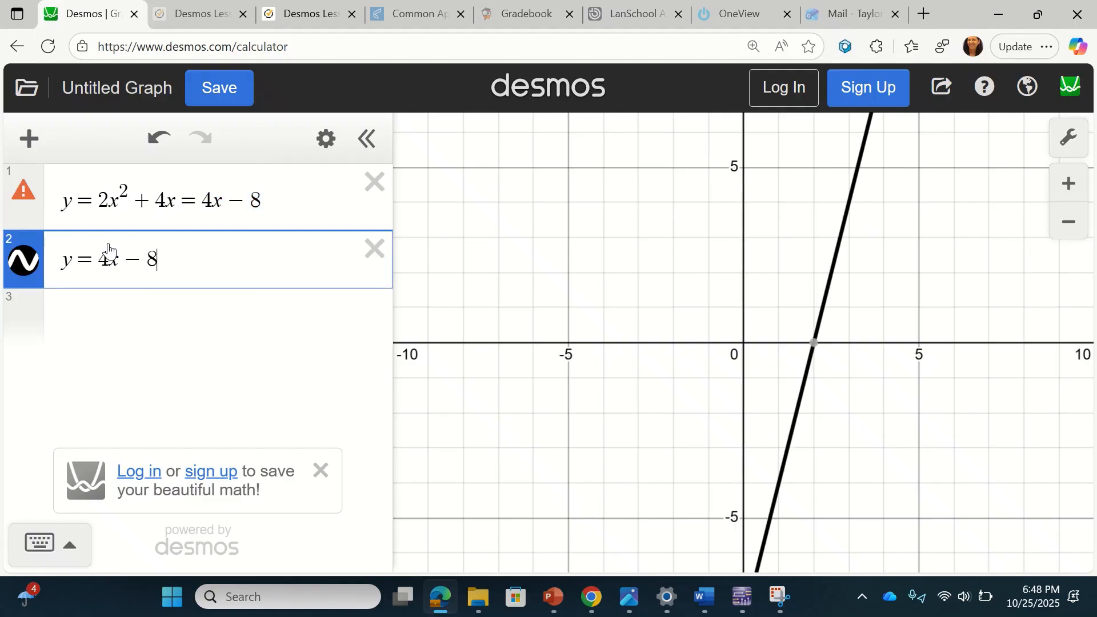
- Reduce the first expression to y = 2x² + 4x by removing its = 4x − 8 part
click(259, 194)
key(BackSpace)
key(BackSpace)
key(BackSpace)
key(BackSpace)
key(BackSpace)
key(BackSpace)
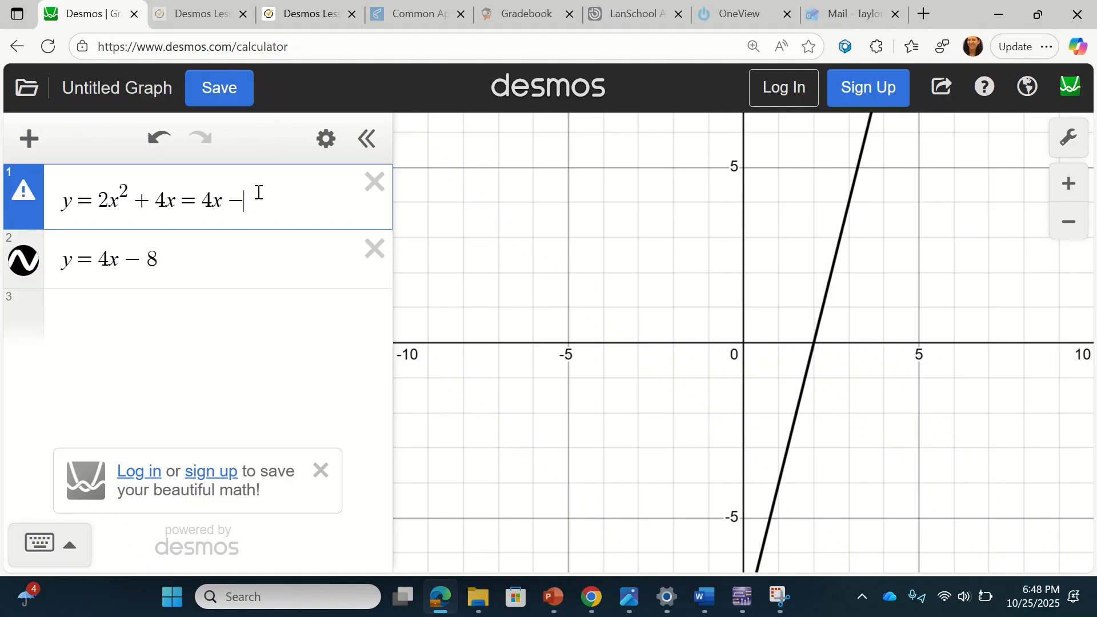
text(x)
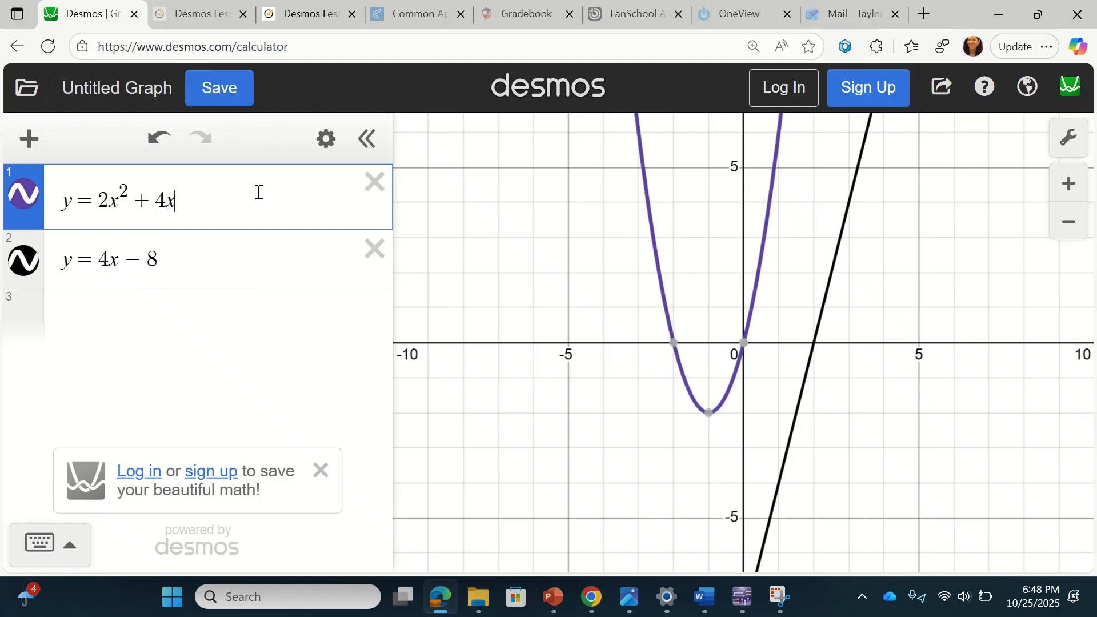
- Check the parabola and line for intersections, and enter 2x² + 4x = 4x − 8 as a third expression
click(843, 260)
scroll(842, 260, down, 3)
scroll(883, 352, down, 5)
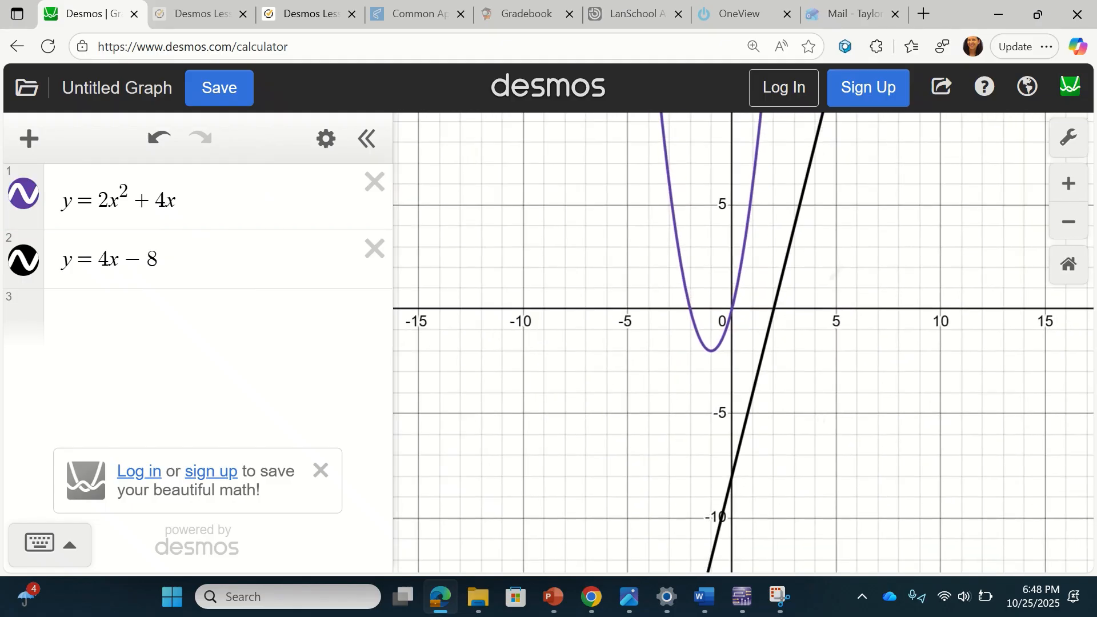
scroll(852, 377, down, 5)
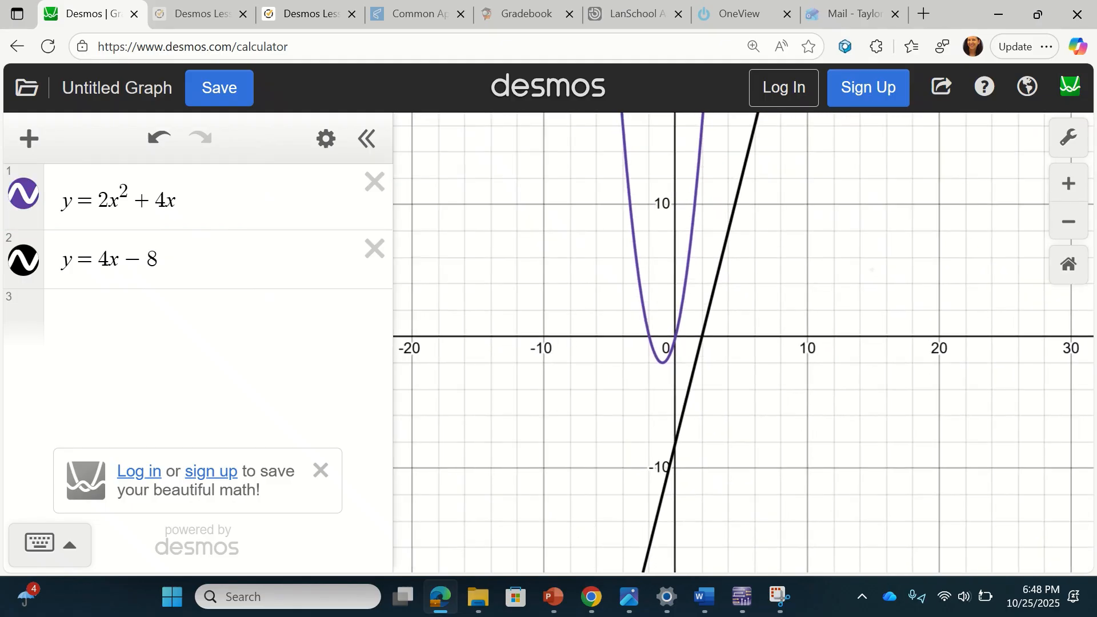
scroll(811, 469, down, 2)
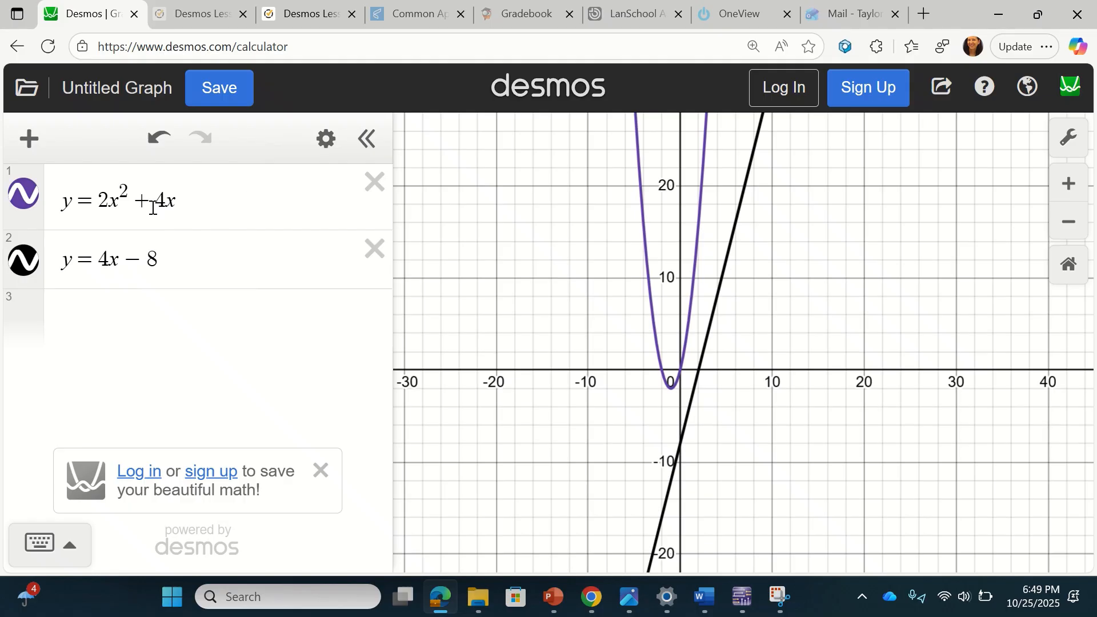
click(101, 310)
text(2x^2)
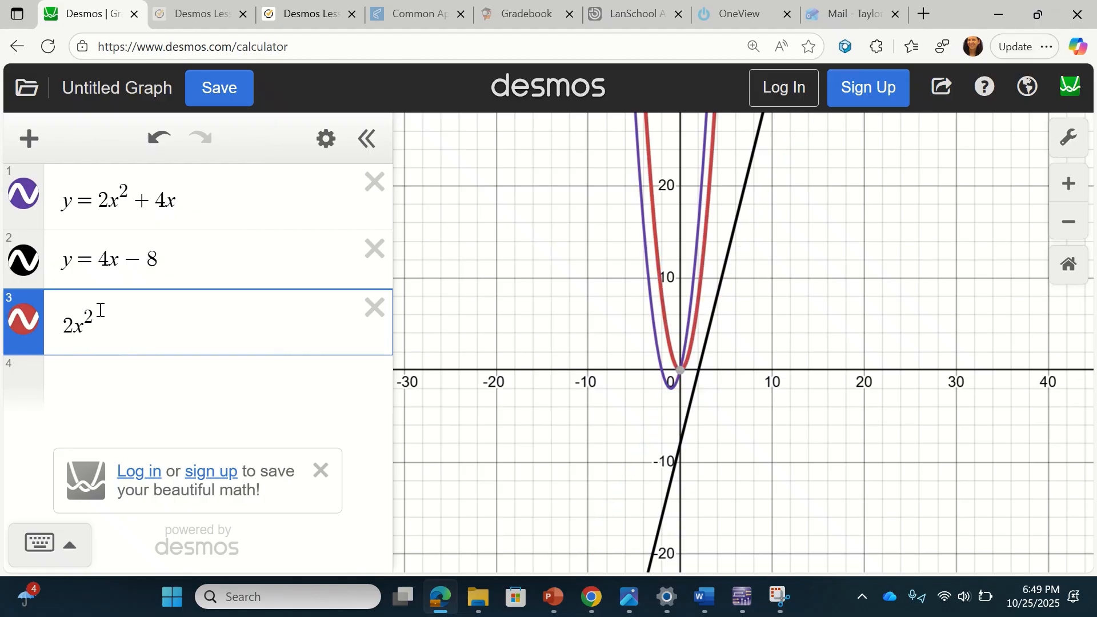
key(Right)
text(+4x=)
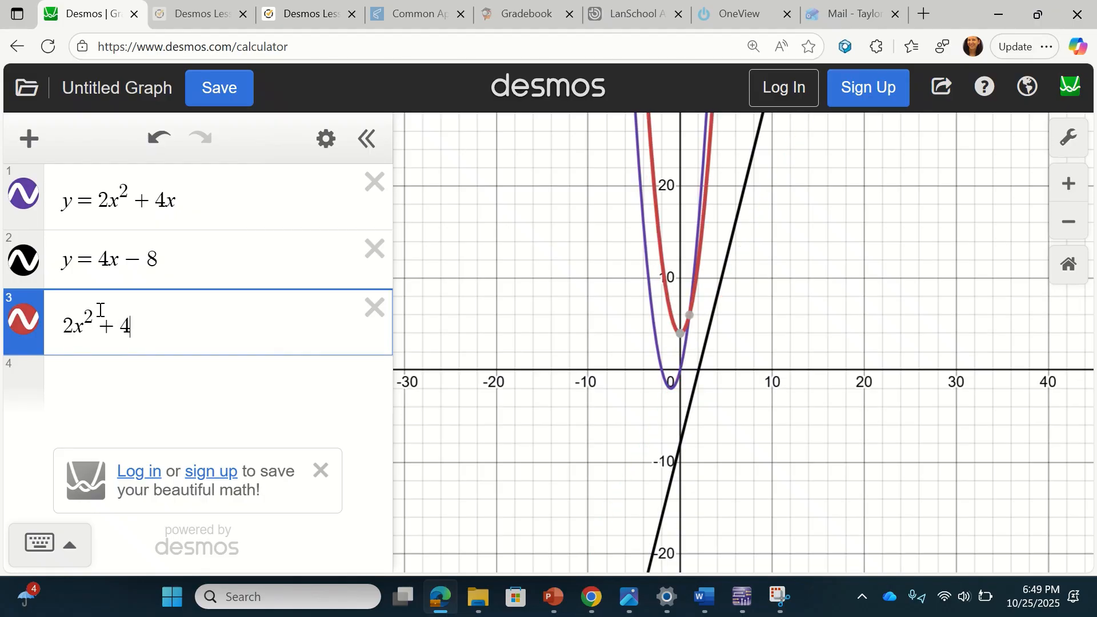
text(4x-8)
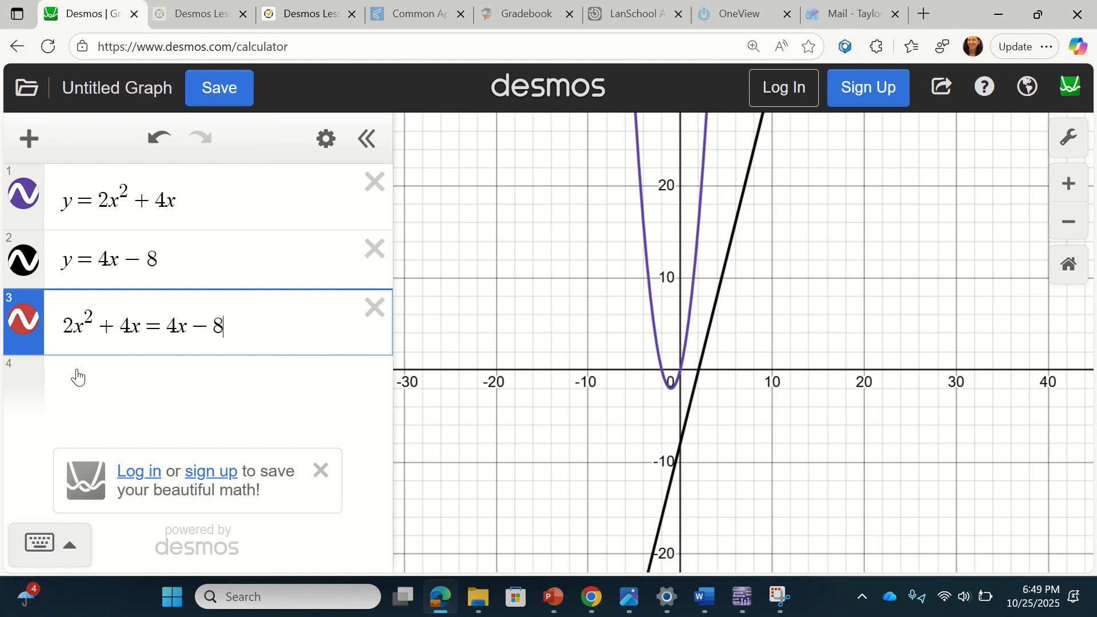
- Change the first expression to y = 2x² + 8, and delete the other two expressions
click(184, 193)
key(BackSpace)
key(BackSpace)
key(BackSpace)
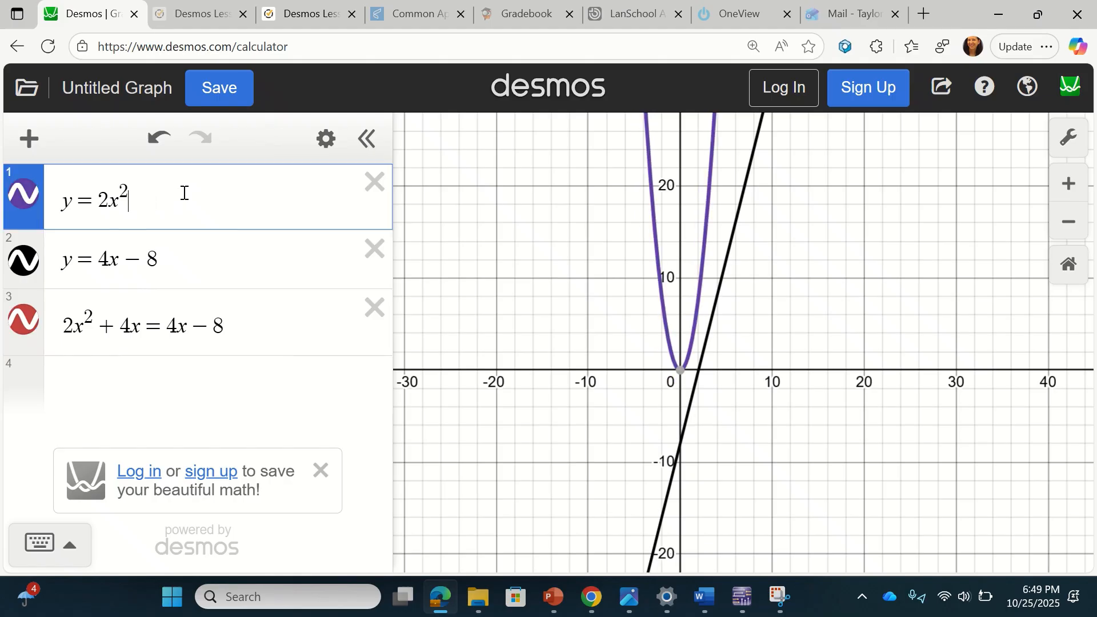
text(+ 8)
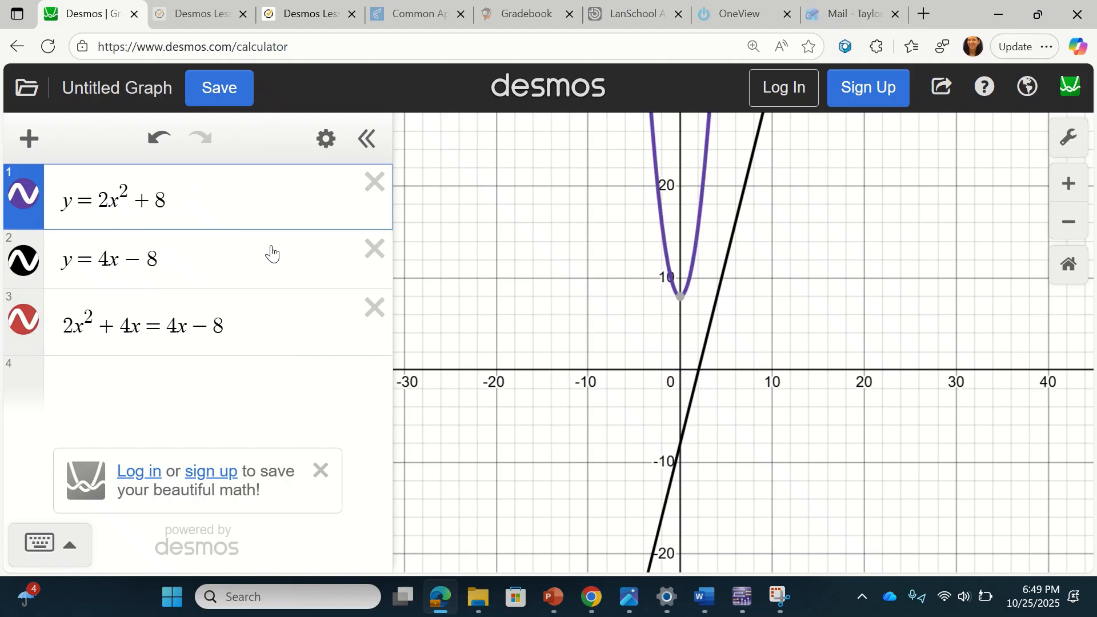
click(370, 250)
click(374, 251)
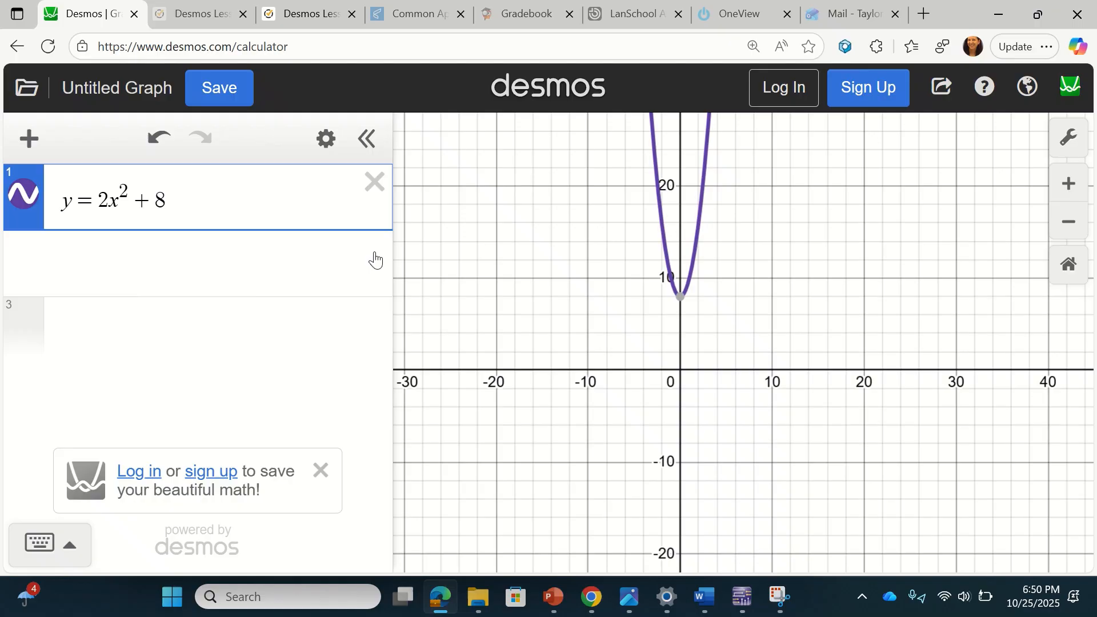
- Capture a screenshot of the y = 2x² + 8 expression and its graph with Snipping Tool, and return to Desmos
drag(590, 292, 572, 368)
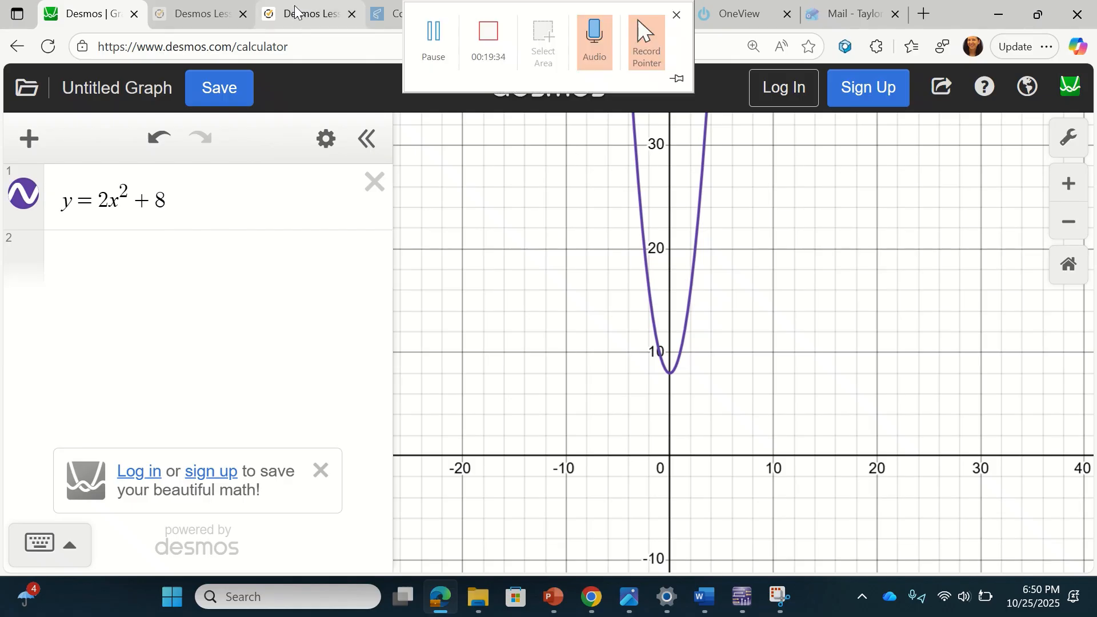
click(780, 600)
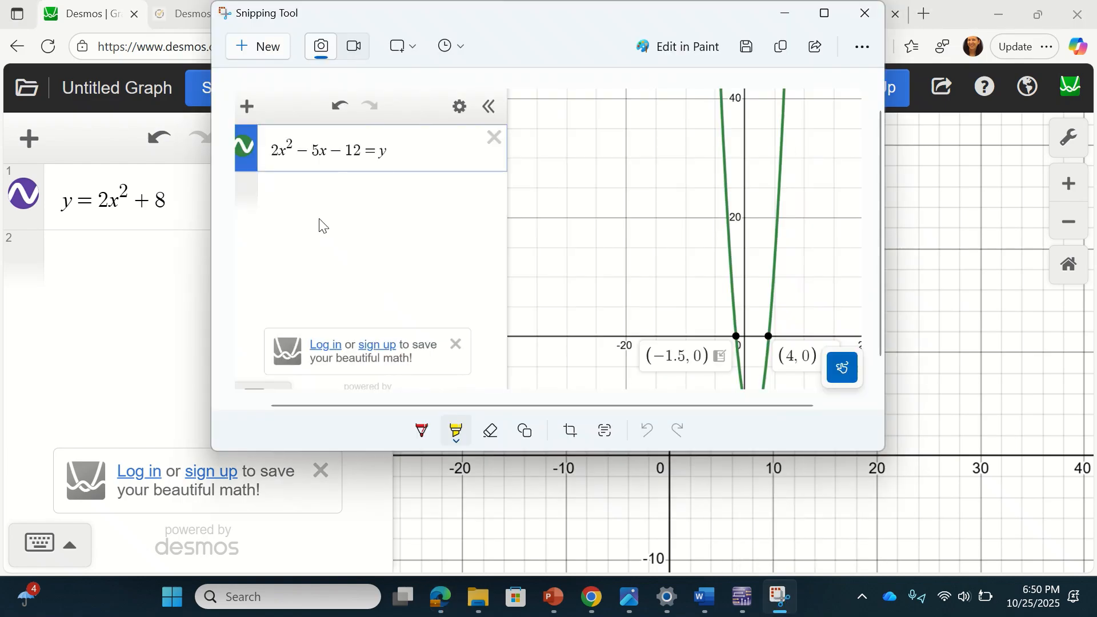
click(273, 51)
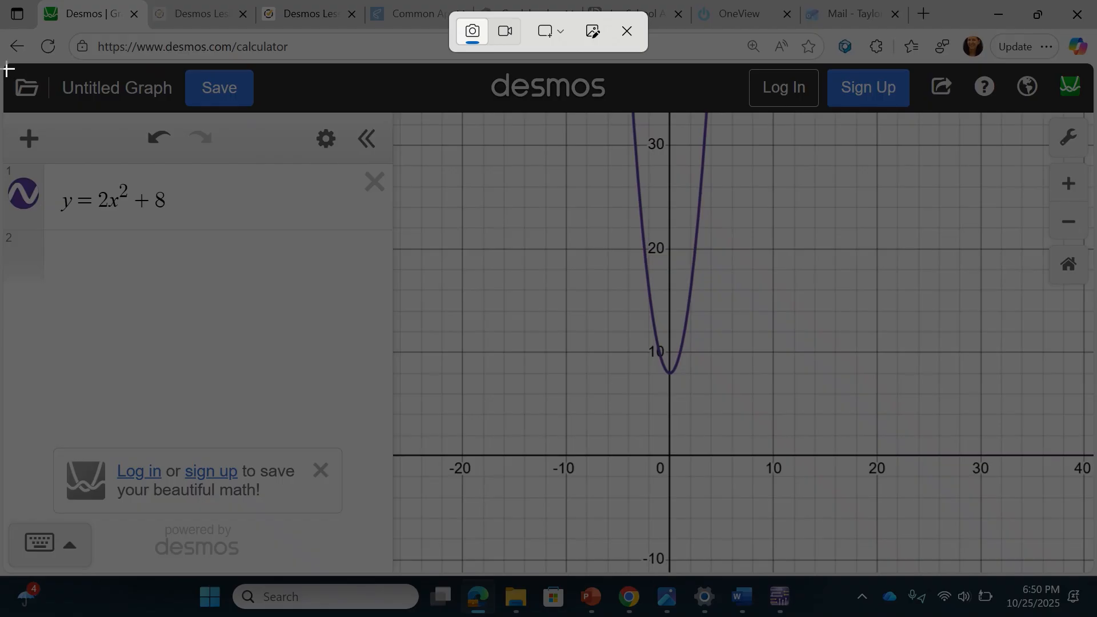
drag(6, 68, 895, 568)
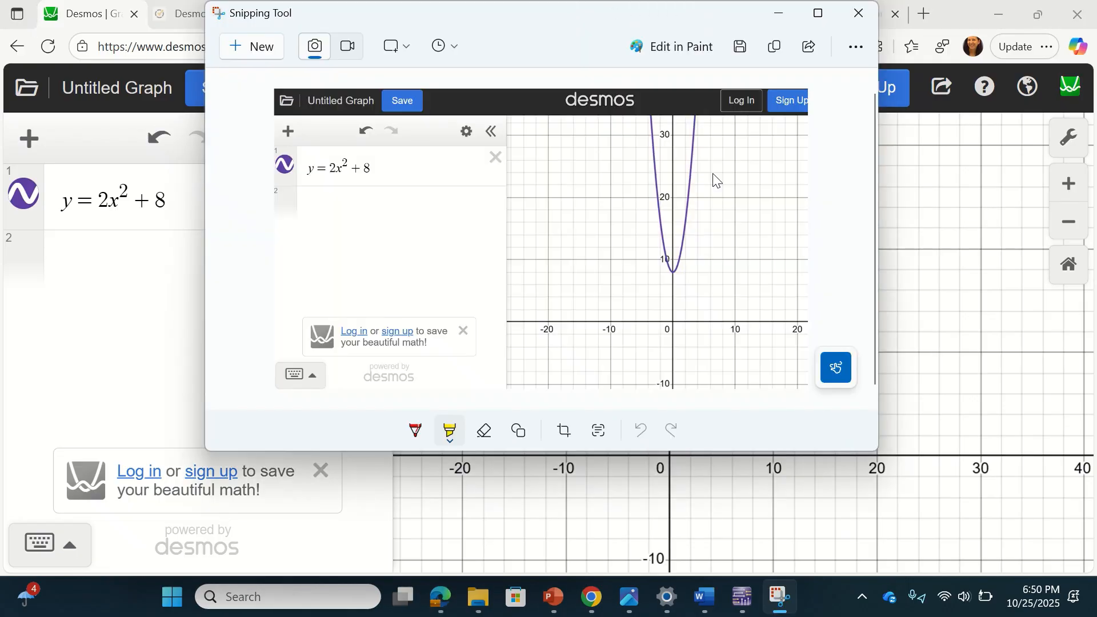
click(143, 280)
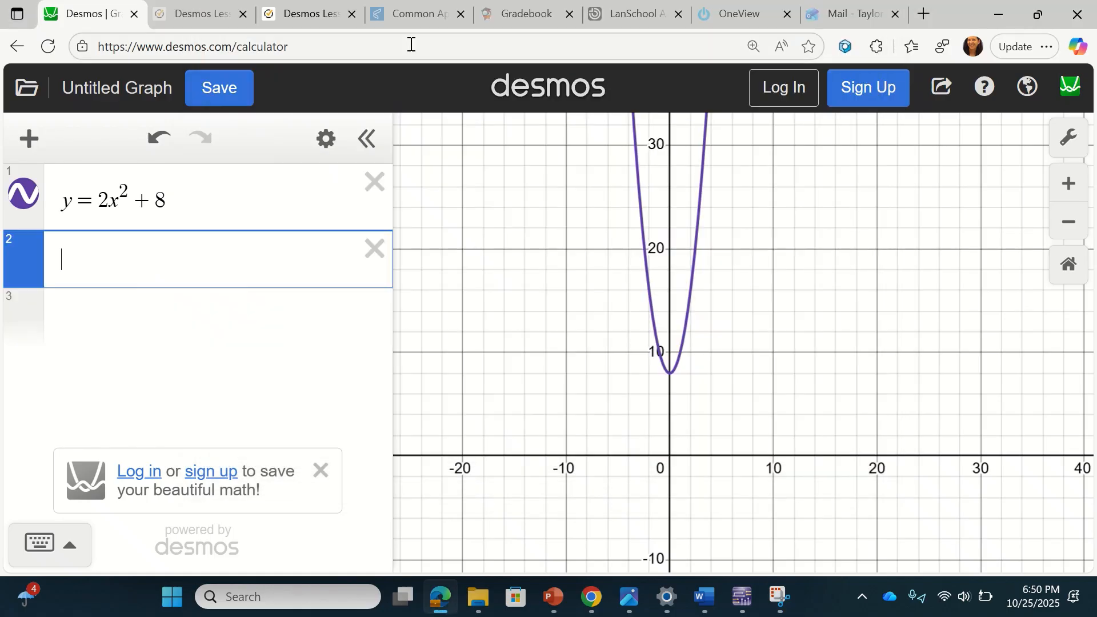
- Switch to the Formative assignment and post the graph screenshot as a comment on question 5
click(308, 15)
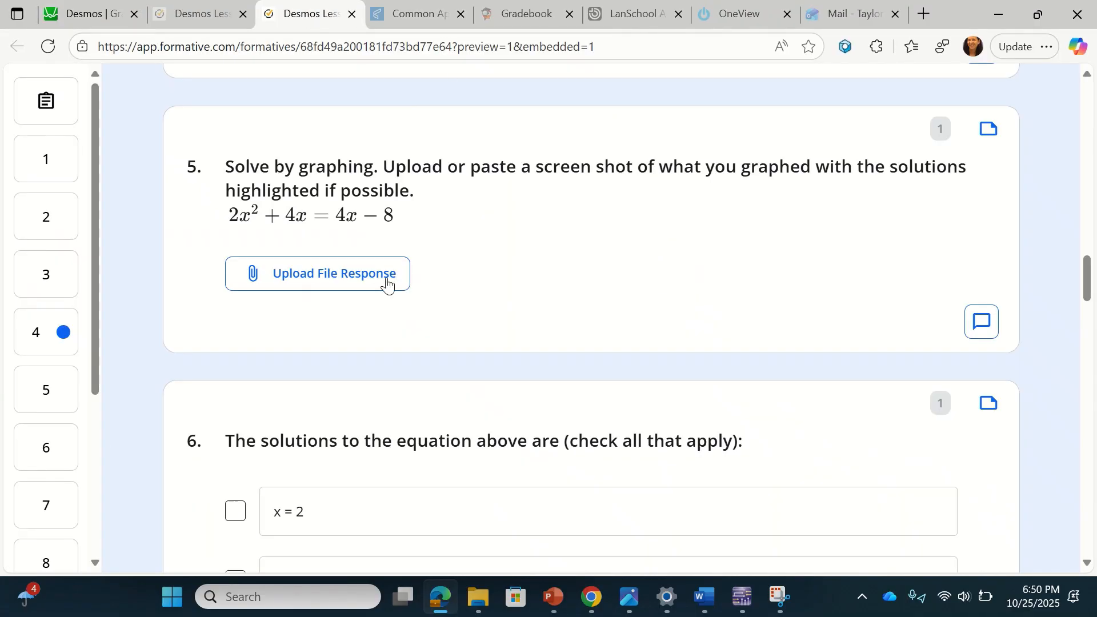
click(982, 322)
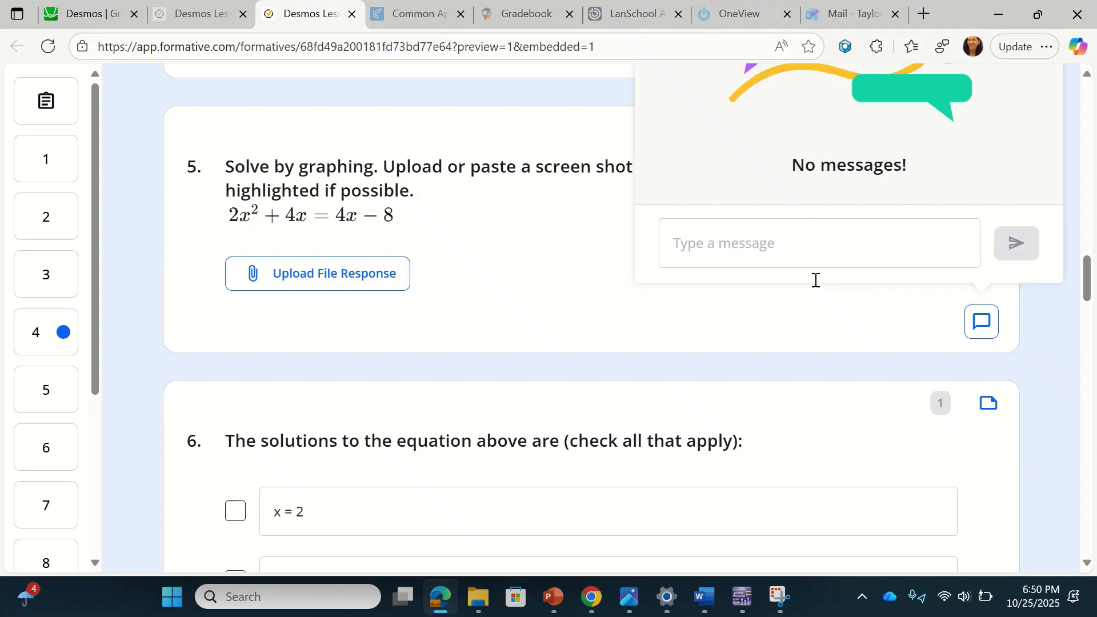
key(ctrl+v)
click(1017, 213)
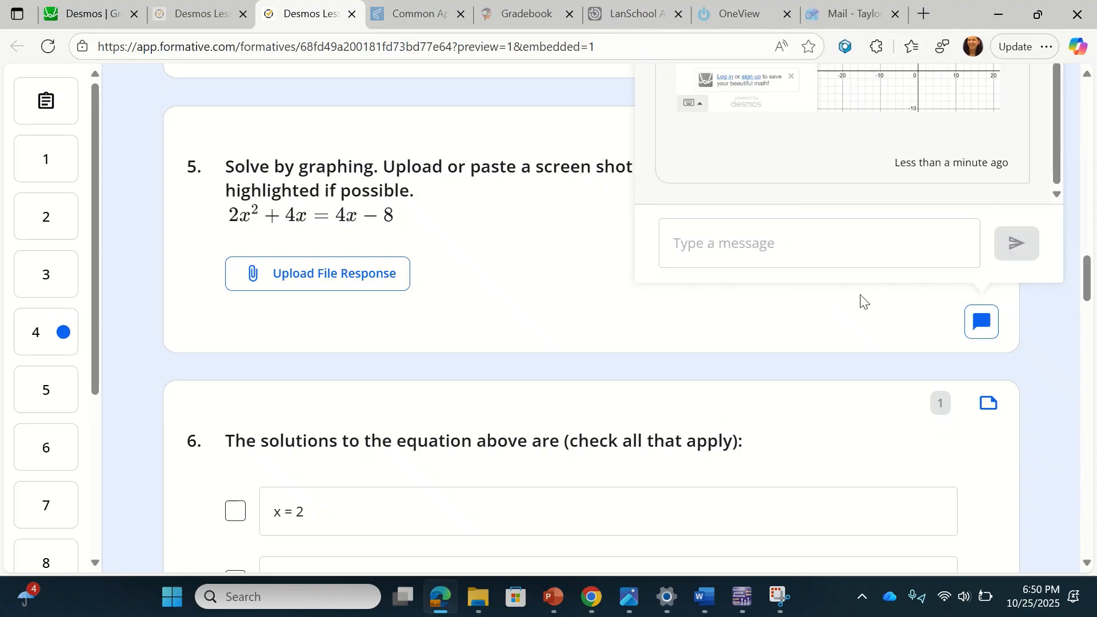
- Close the comment thread and mark No real solutions as the answer to question 6
scroll(863, 301, down, 2)
key(Escape)
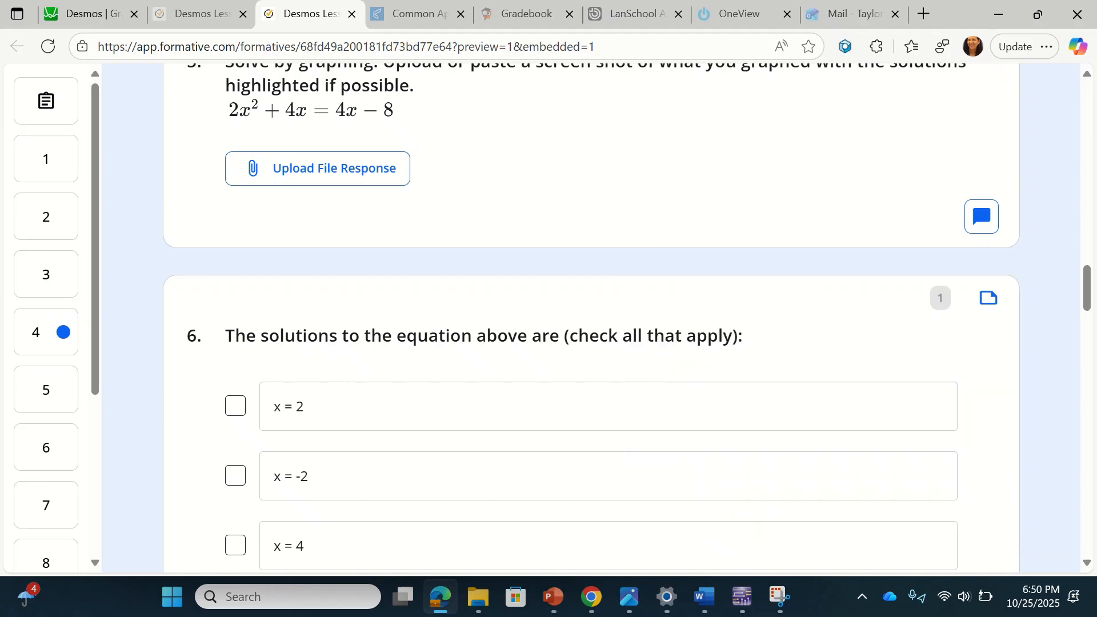
scroll(592, 317, down, 5)
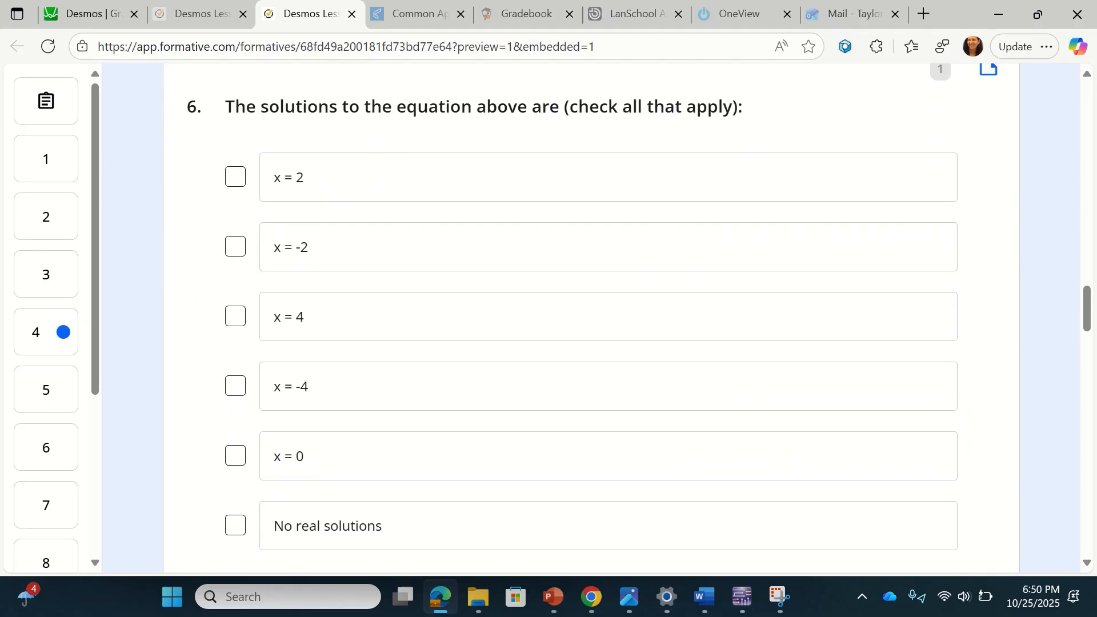
click(235, 480)
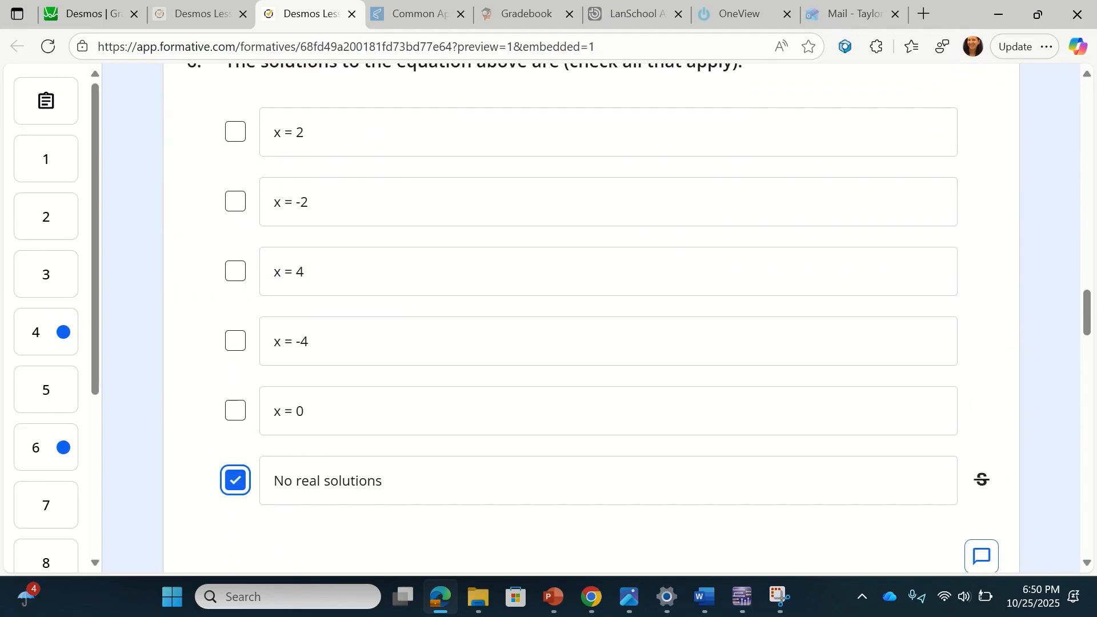
- Read question 7, switch to Desmos, and replace the existing expressions with the equation x² + 16 = 8x
scroll(591, 318, down, 7)
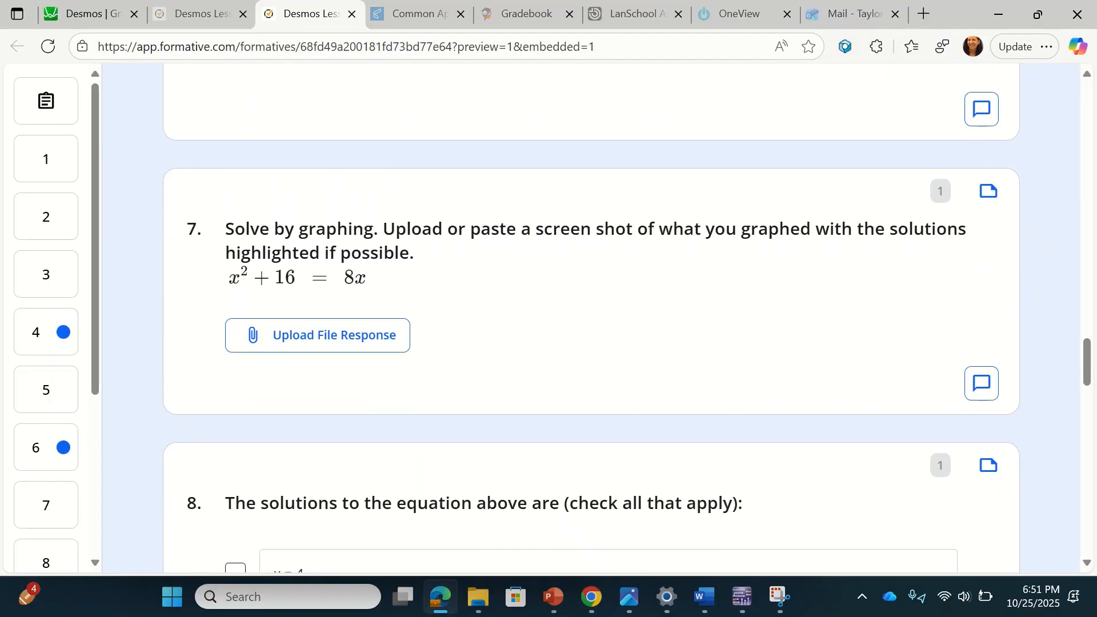
scroll(591, 317, up, 1)
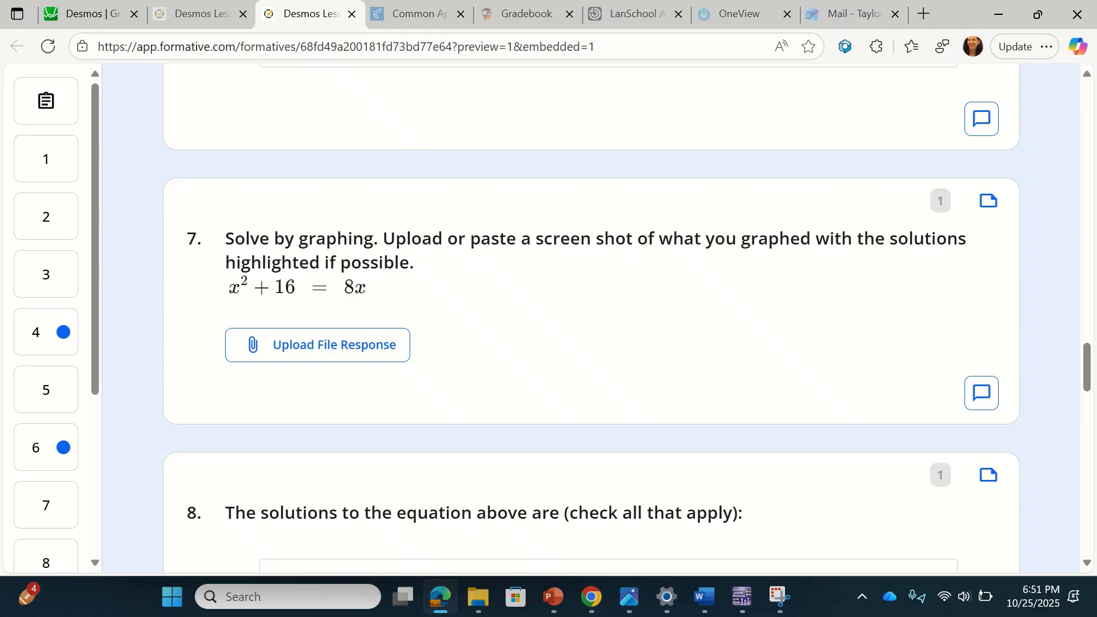
click(95, 14)
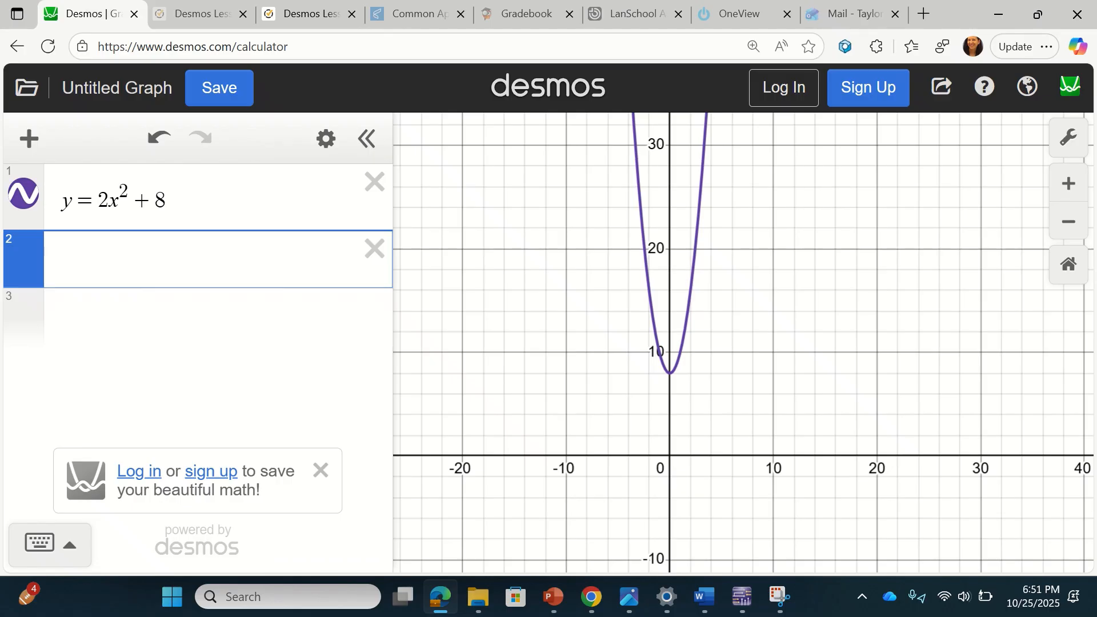
click(375, 248)
click(375, 181)
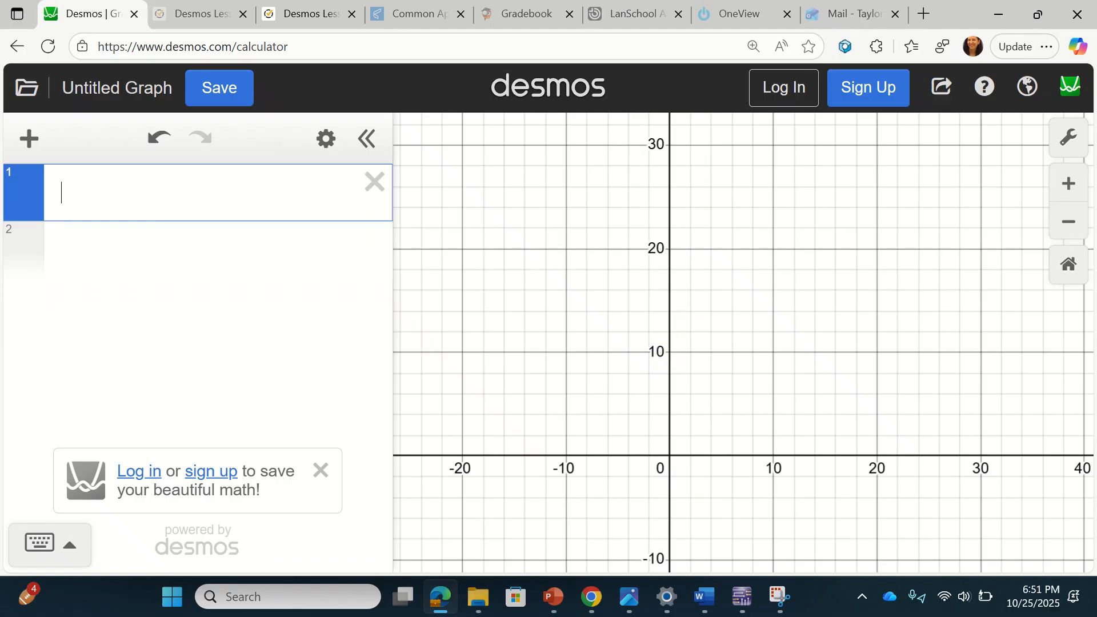
text(x^2)
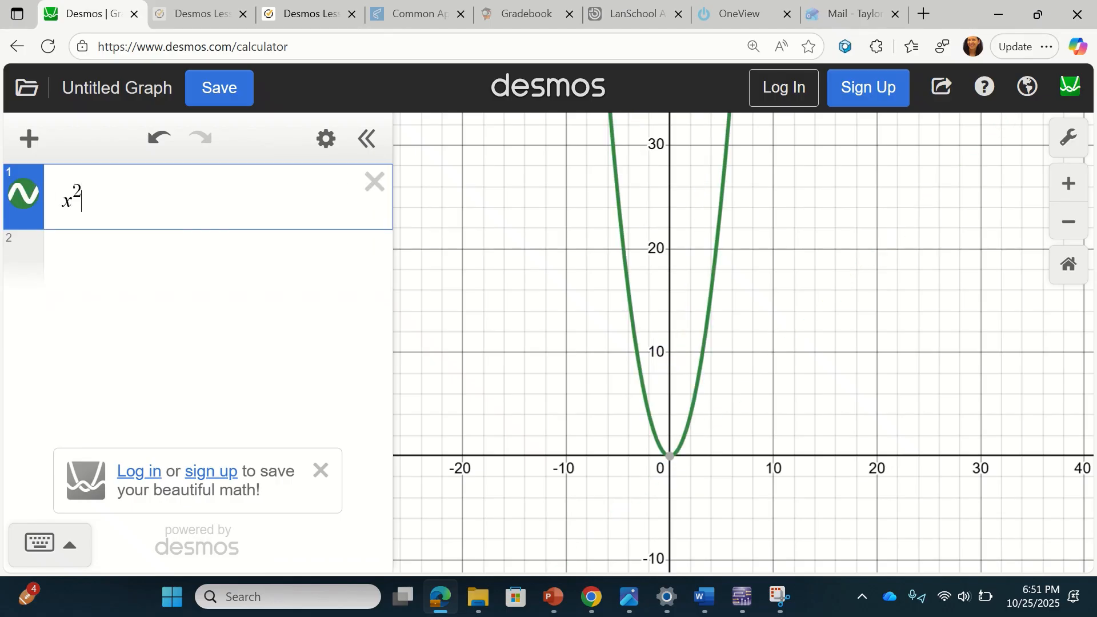
text(+16)
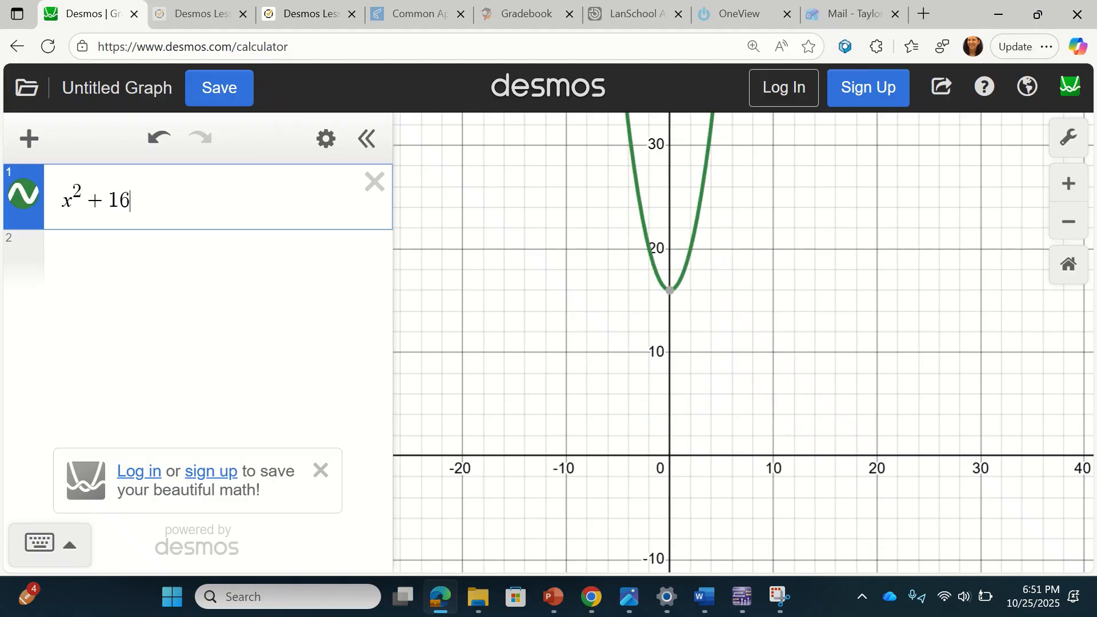
text(=8)
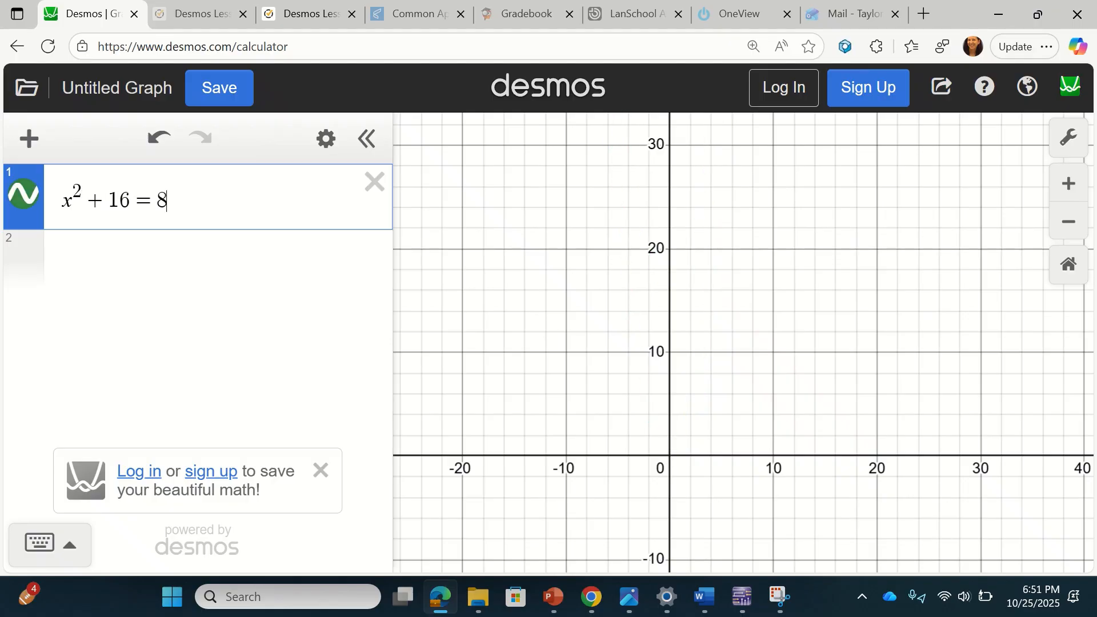
text(x)
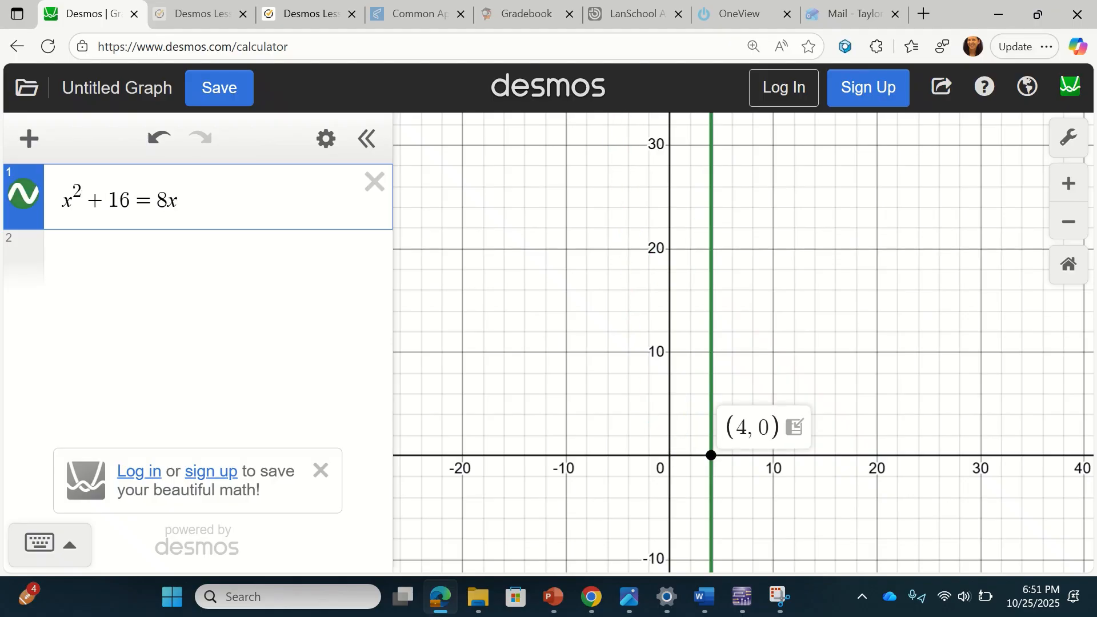
- Examine the graph of x² + 16 = 8x at a wider scale for solutions, and show its x-intercept's coordinates
scroll(732, 394, down, 10)
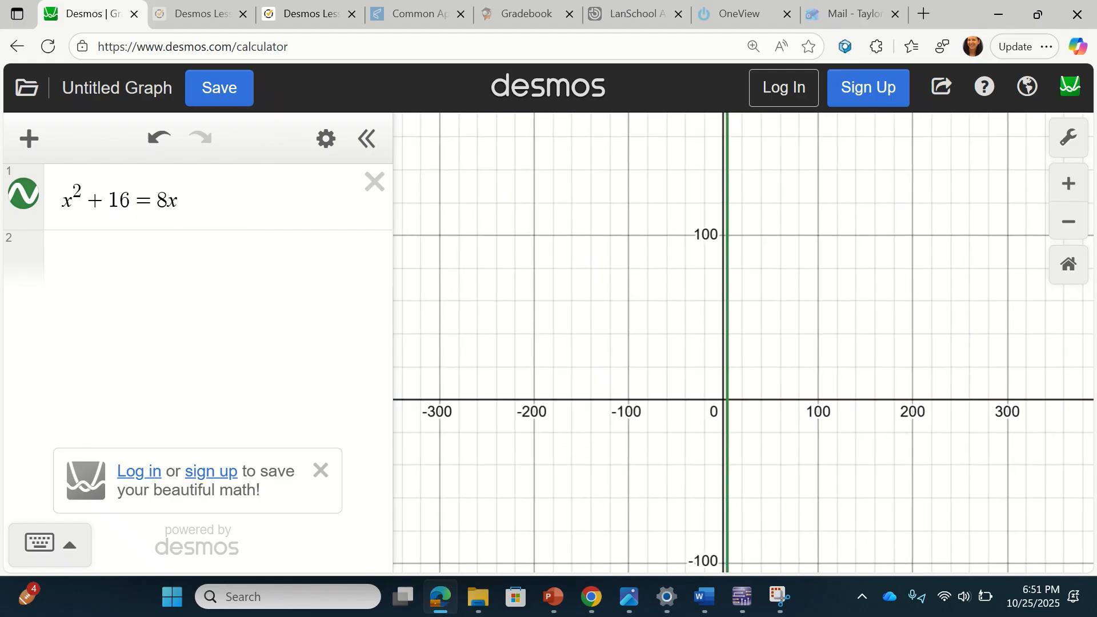
click(728, 398)
click(727, 399)
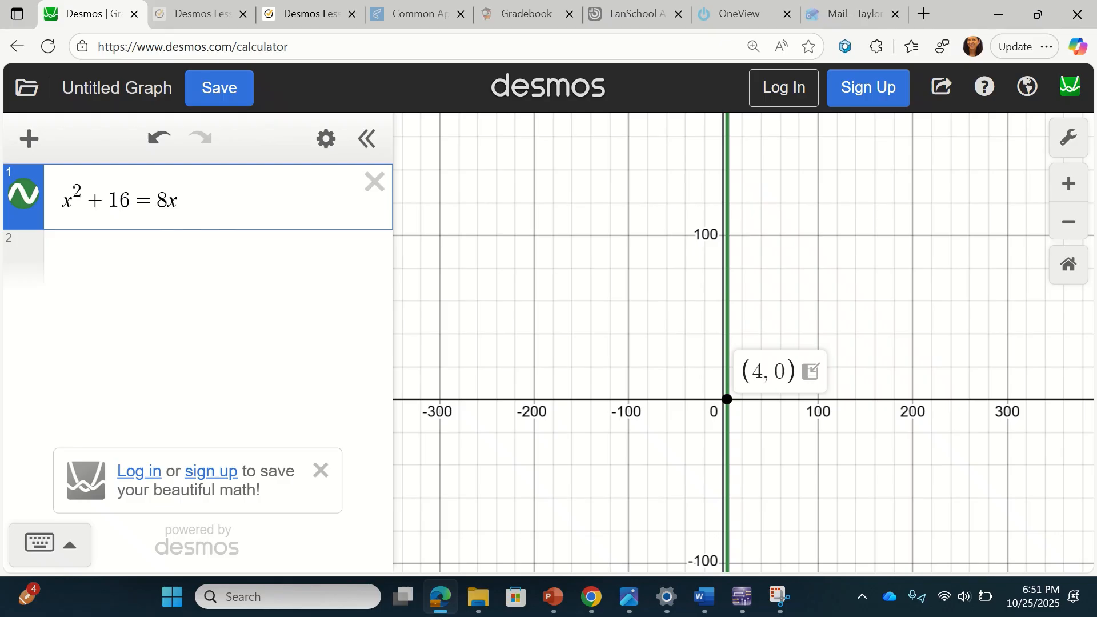
scroll(700, 424, up, 4)
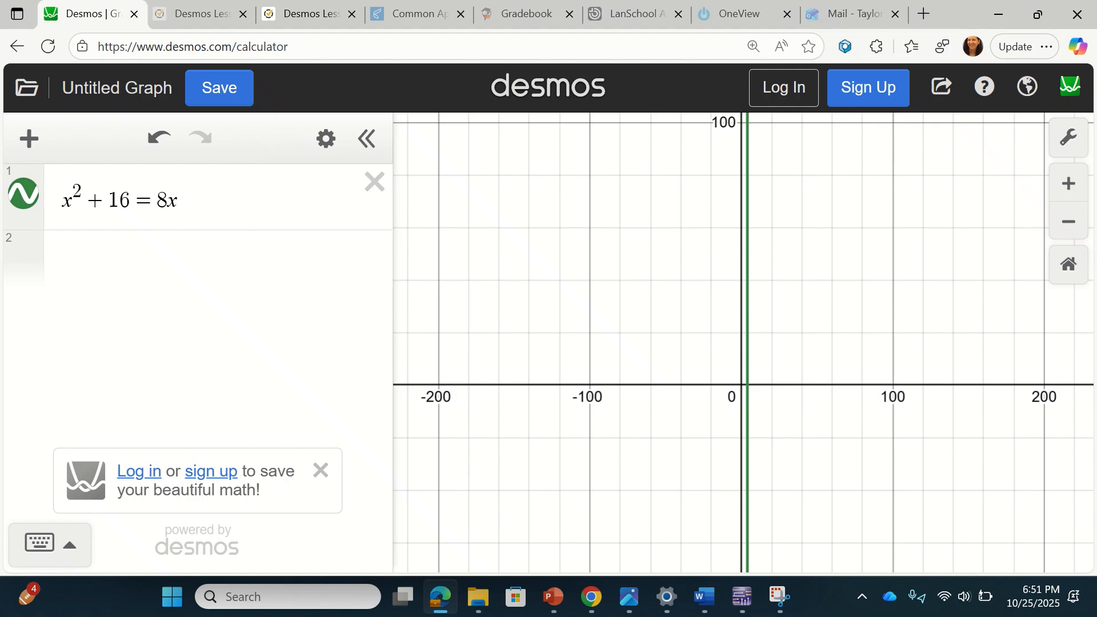
click(171, 259)
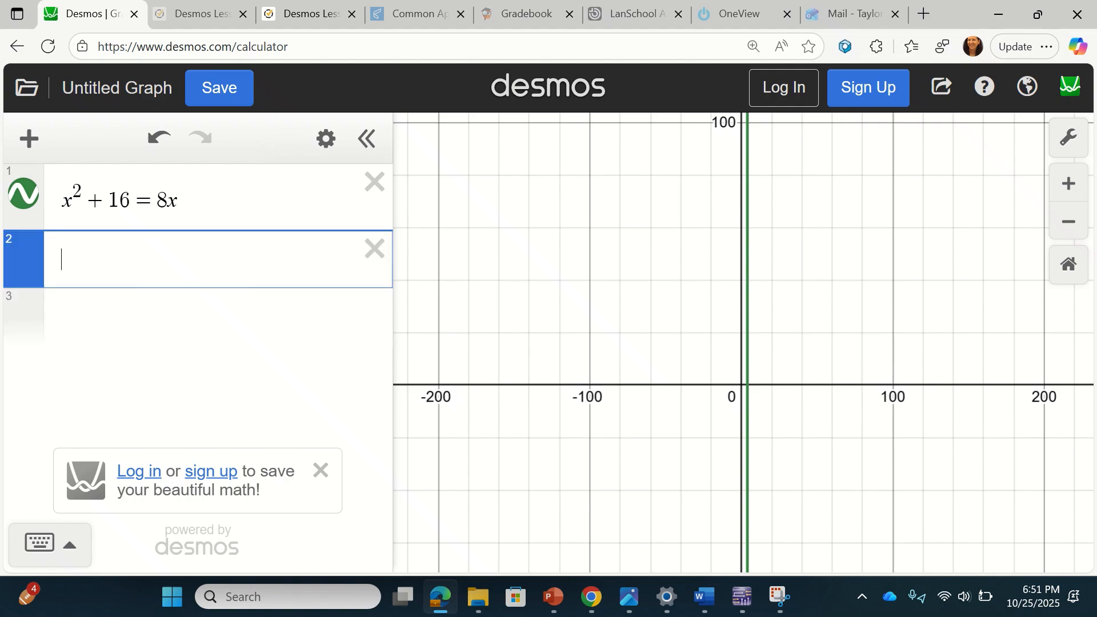
text(x^2)
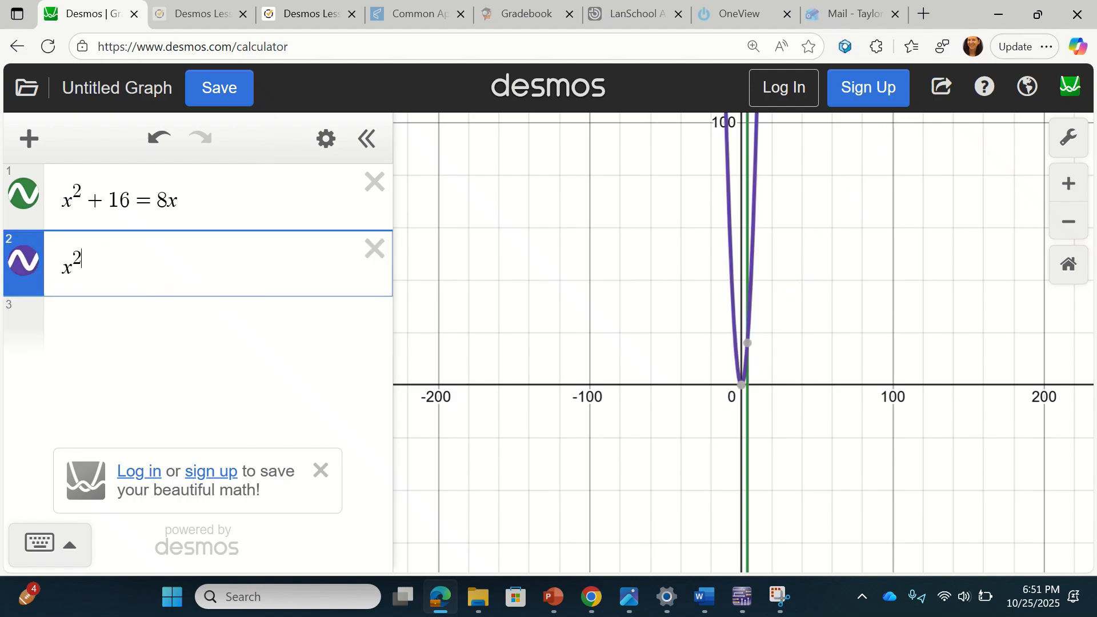
key(BackSpace)
key(BackSpace)
key(BackSpace)
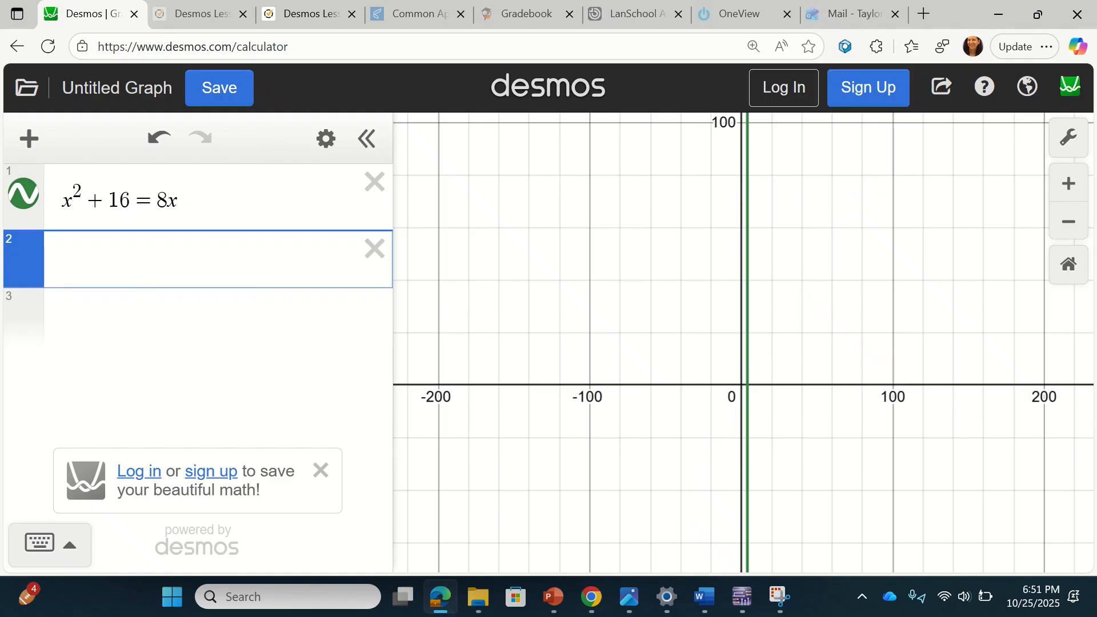
- Change the first expression to y = x² + 16 by adding y = in front and removing its = 8x part
click(53, 204)
click(61, 204)
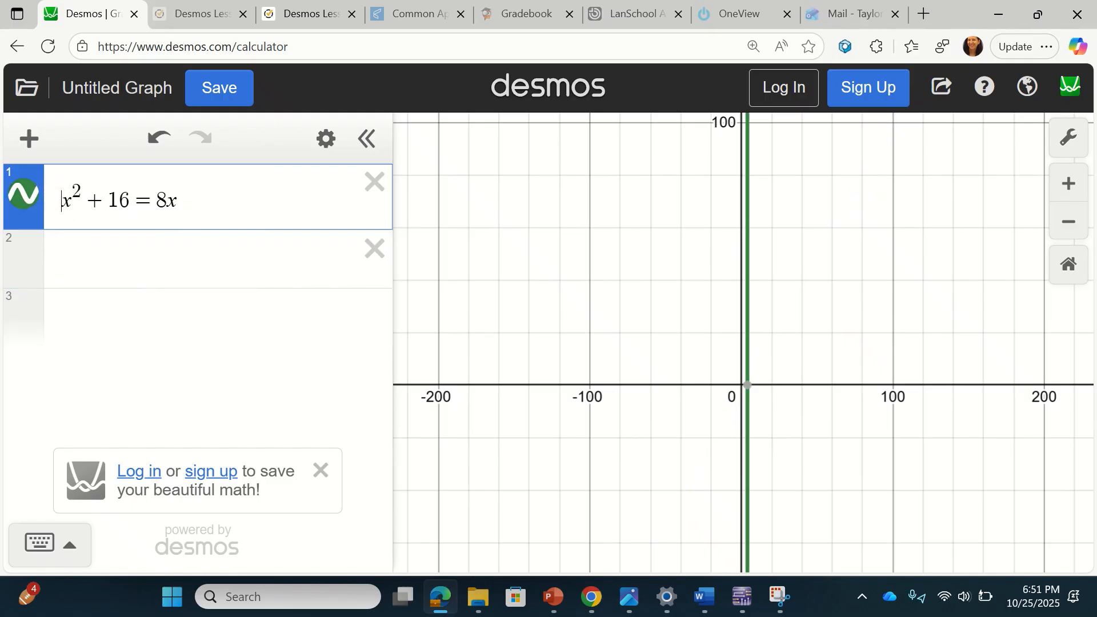
text(y=)
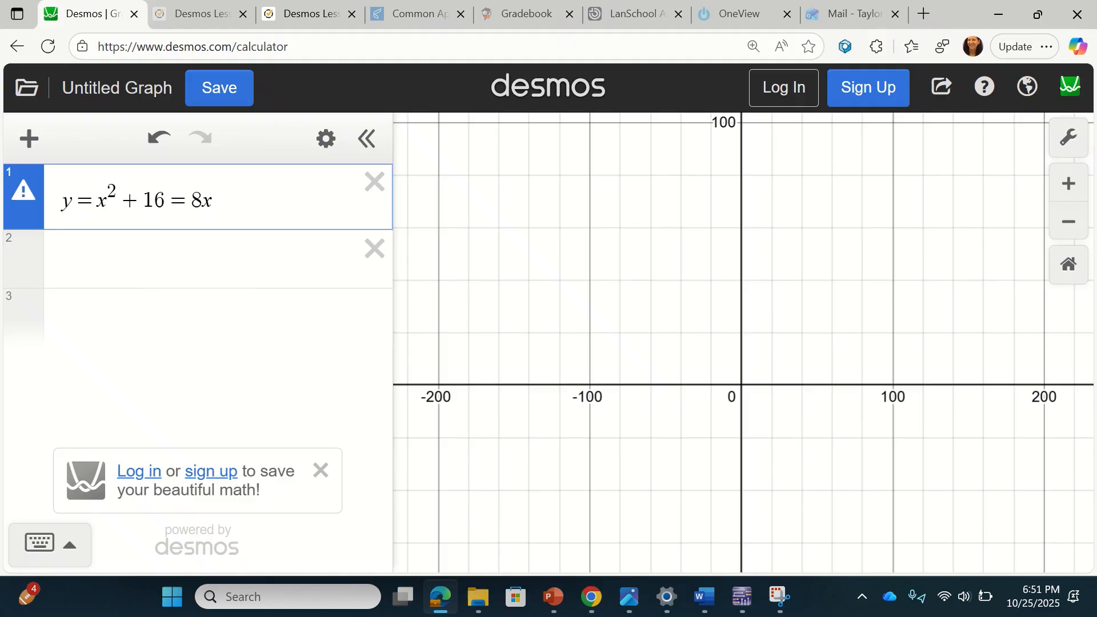
click(214, 201)
key(BackSpace)
key(BackSpace)
key(BackSpace)
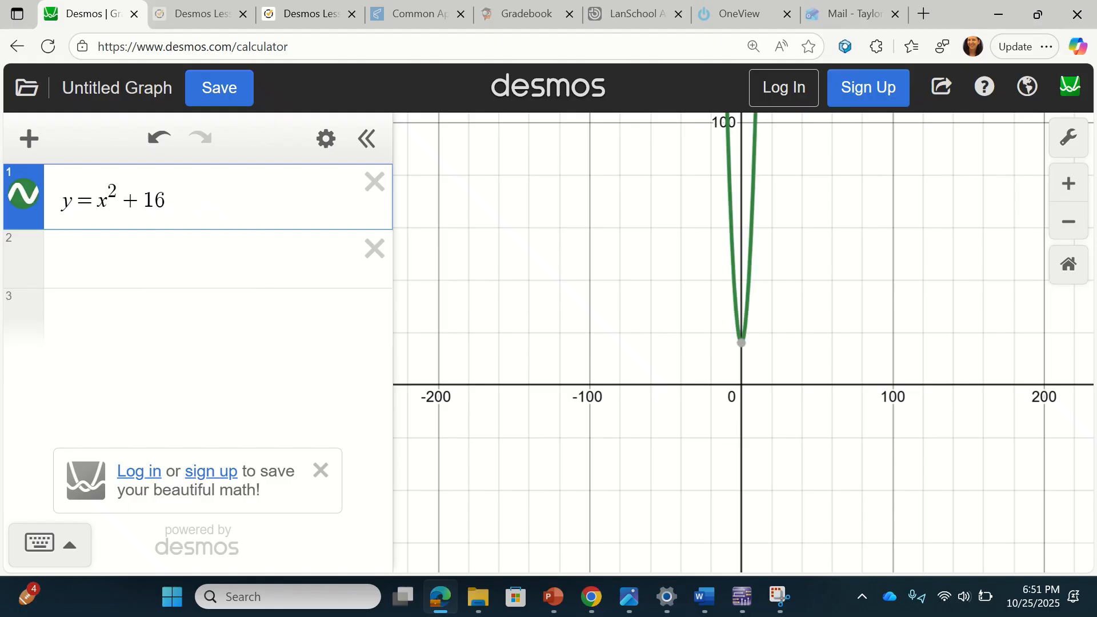
- Add the line y = 8x as the second expression
click(225, 249)
text(y=x)
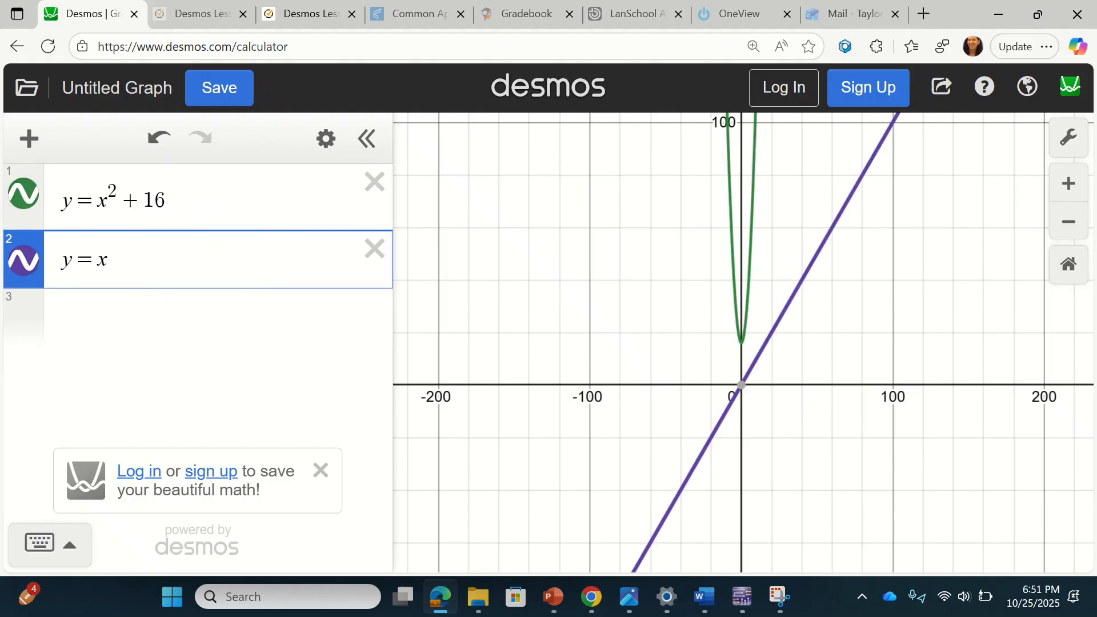
key(BackSpace)
text(8x)
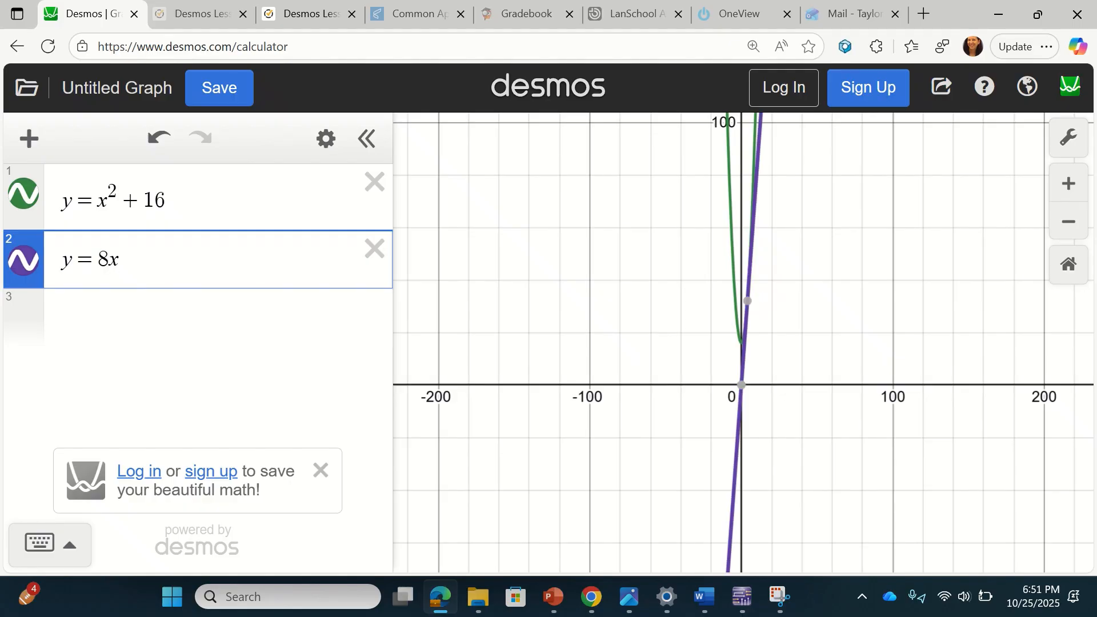
- Examine where y = x² + 16 and y = 8x meet at a closer scale, and show the intersection point's coordinates
key(Escape)
scroll(748, 332, up, 10)
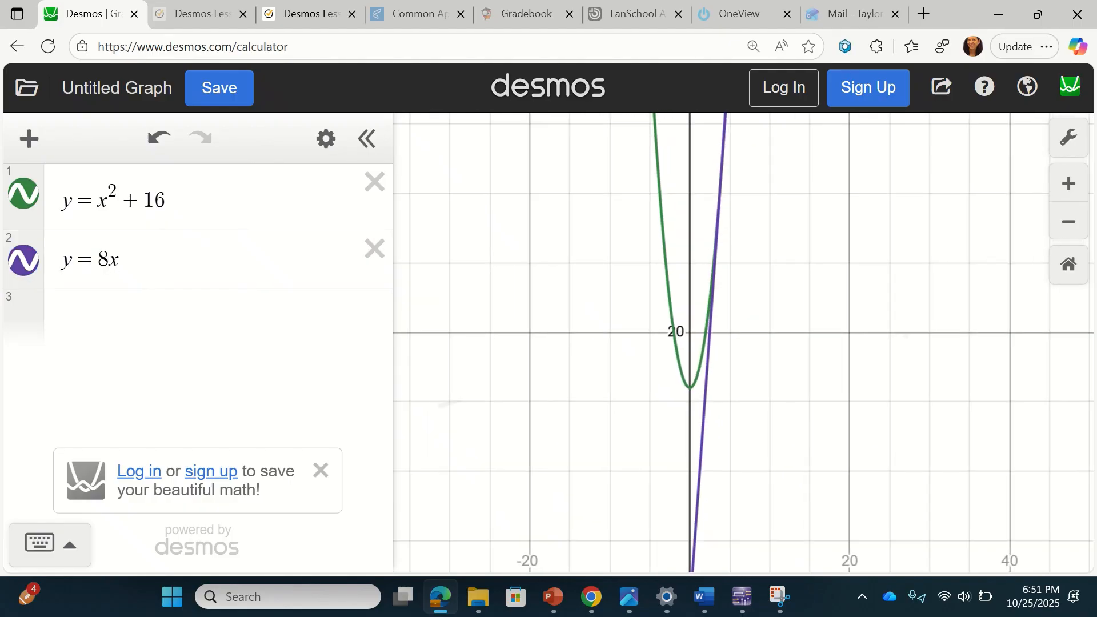
scroll(781, 120, up, 4)
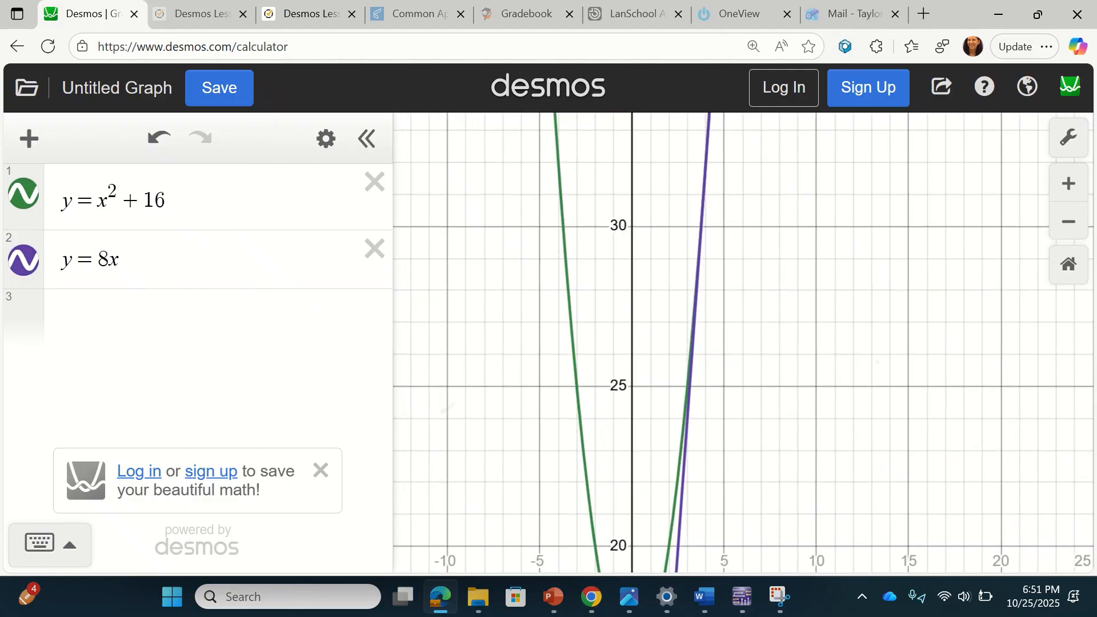
scroll(795, 120, up, 3)
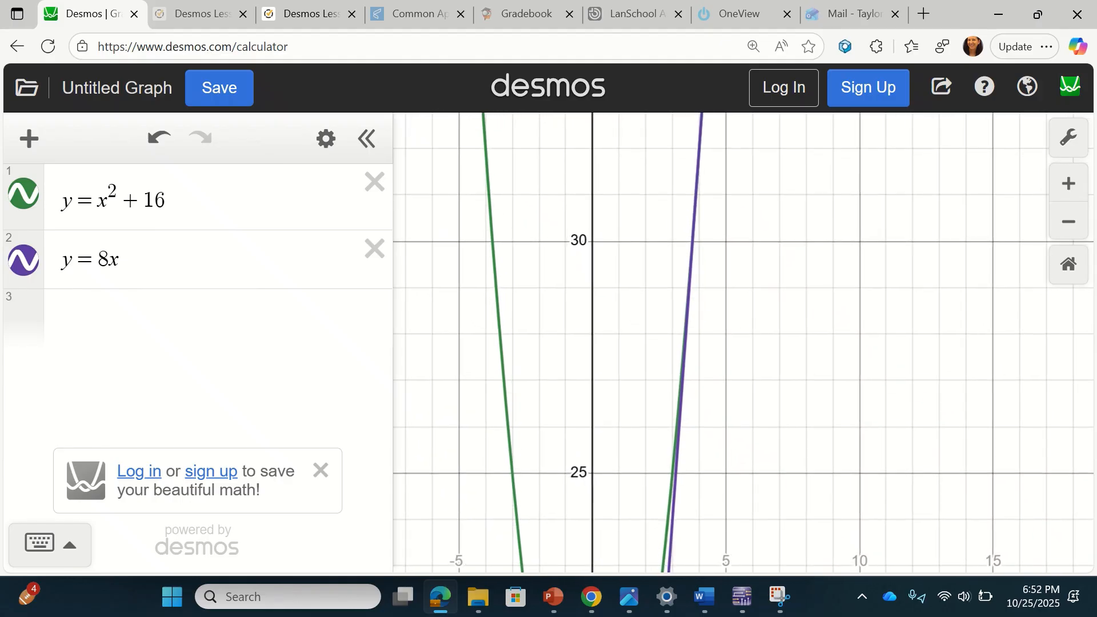
scroll(652, 354, up, 2)
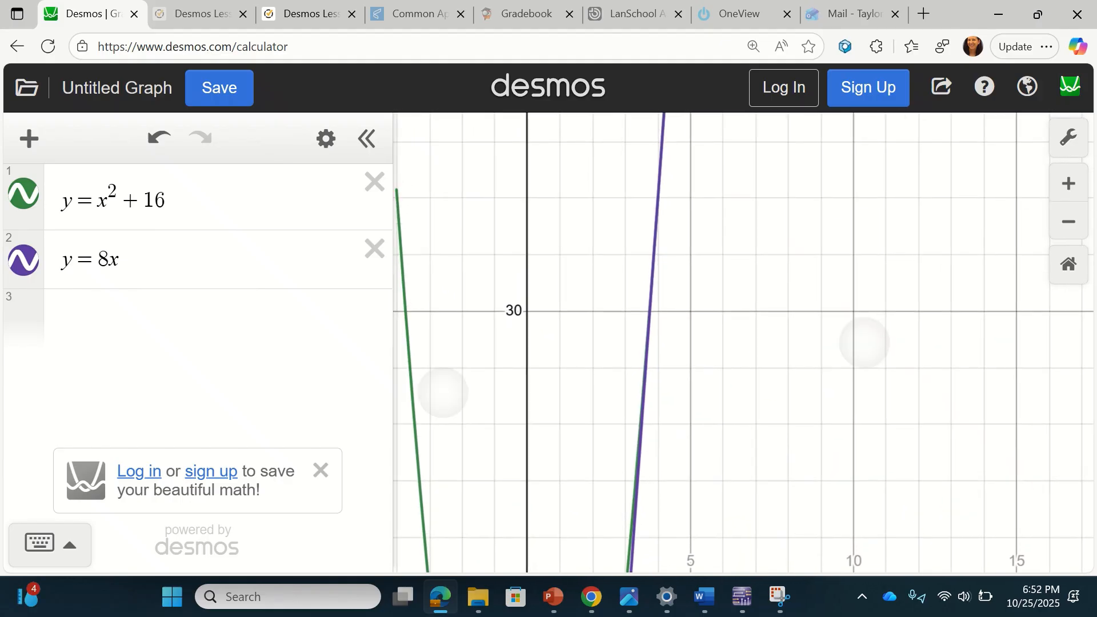
scroll(652, 354, down, 4)
click(668, 226)
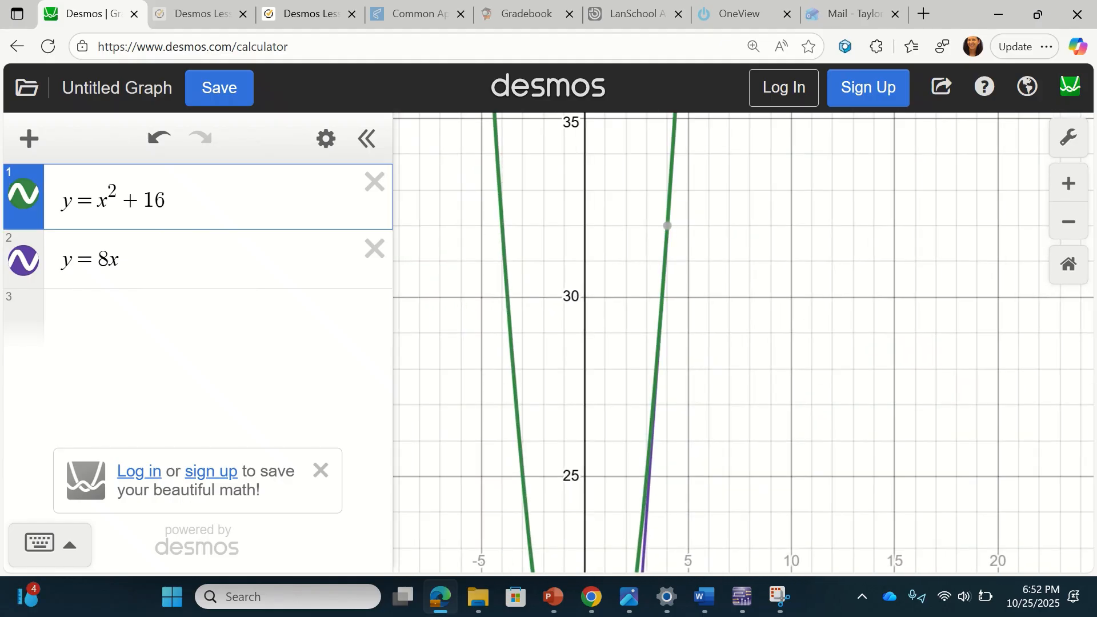
click(668, 225)
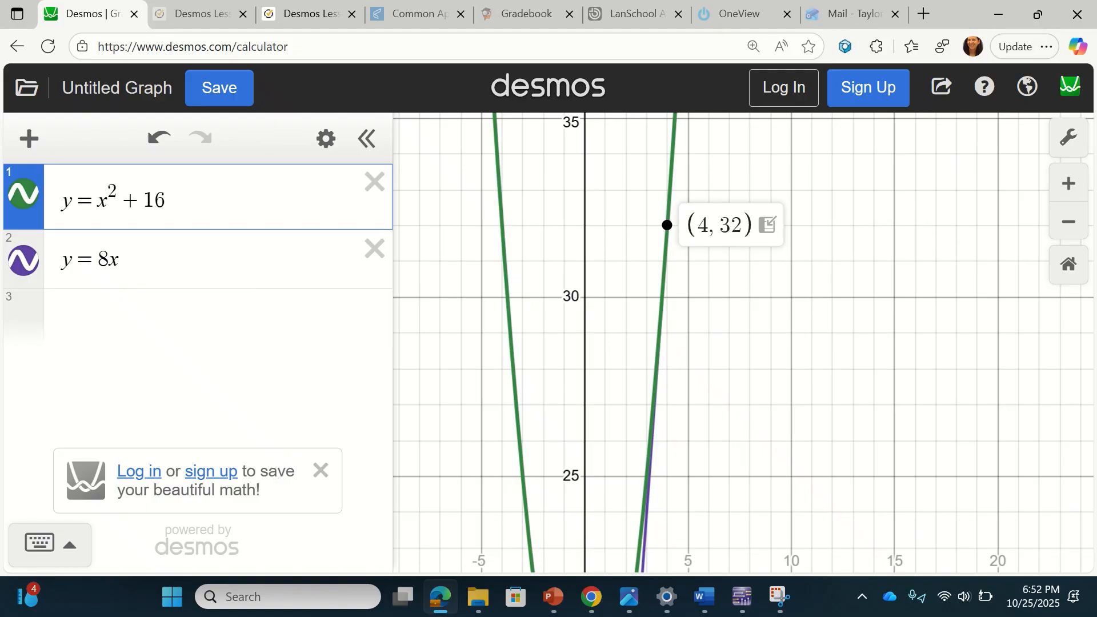
click(667, 225)
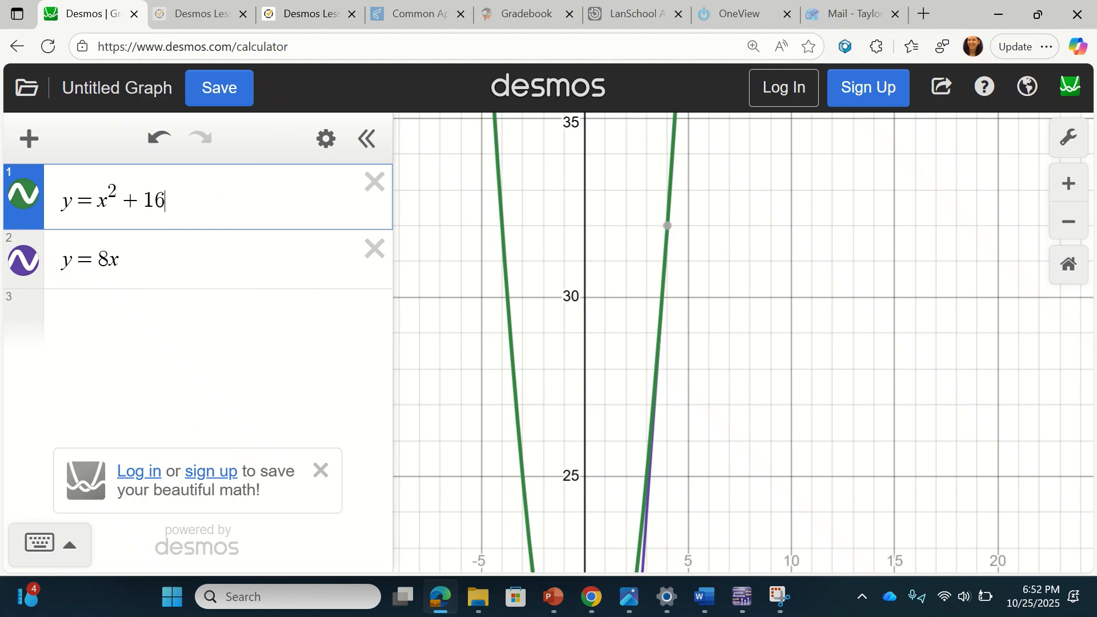
click(668, 225)
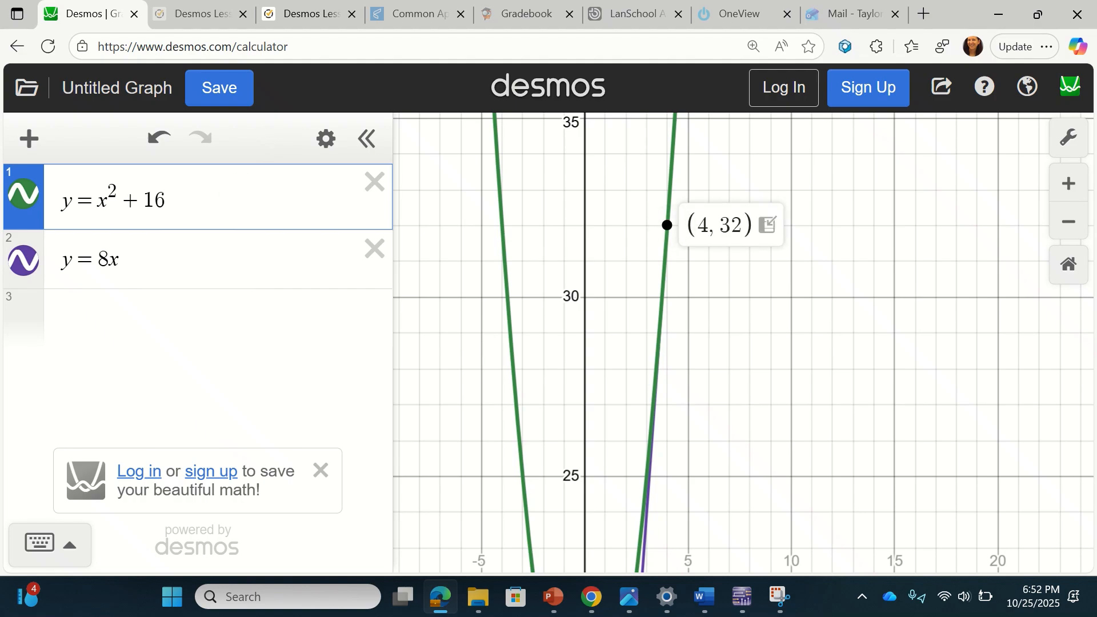
- Inspect the two graphs below their meeting point for another intersection, and show the common point's coordinates on the line y = 8x
drag(743, 372, 730, 241)
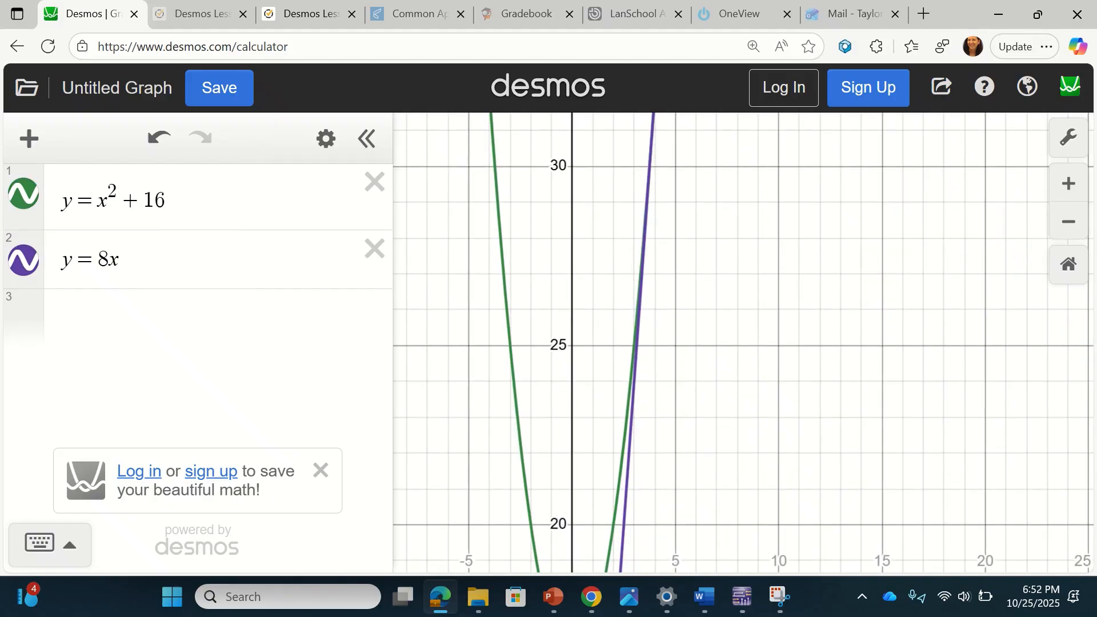
drag(708, 486, 717, 426)
scroll(716, 446, up, 2)
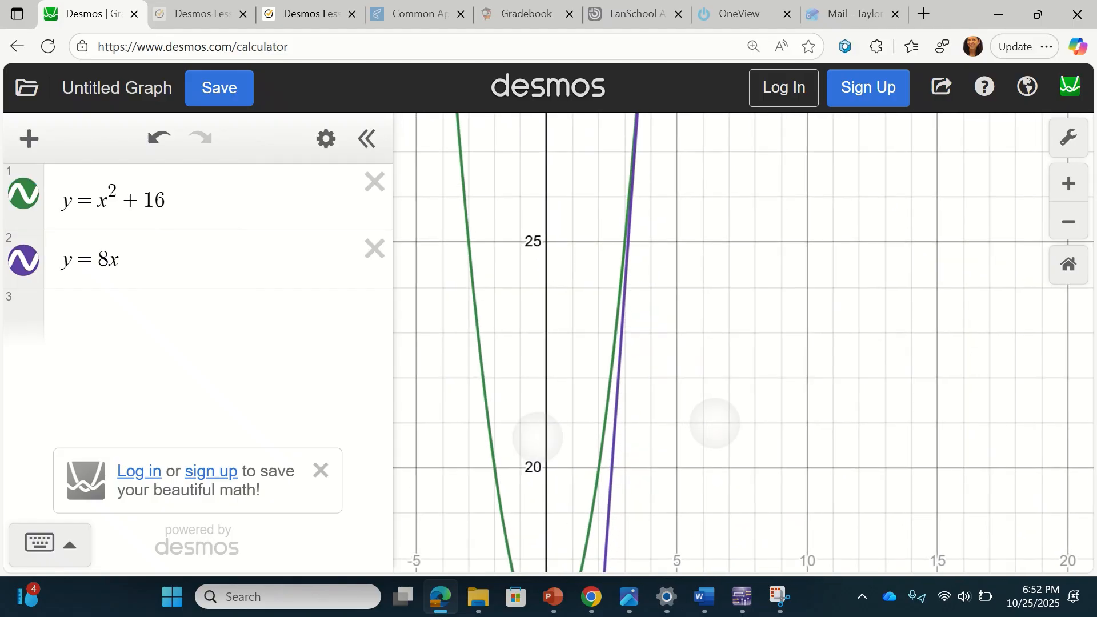
scroll(612, 483, down, 1)
drag(626, 430, 597, 512)
drag(606, 320, 563, 527)
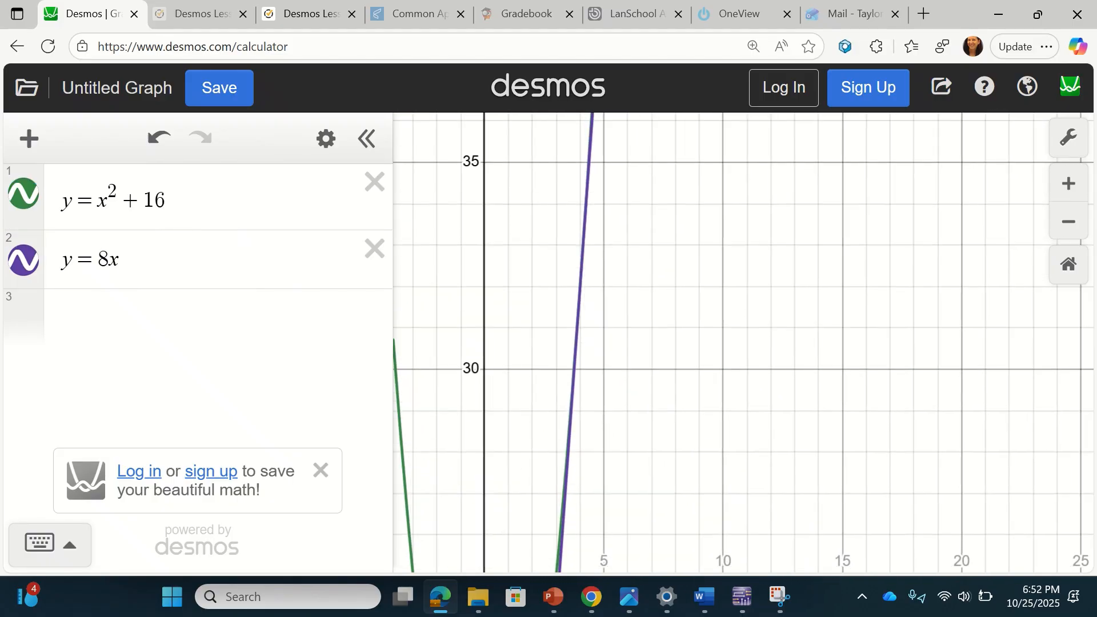
click(588, 366)
click(580, 286)
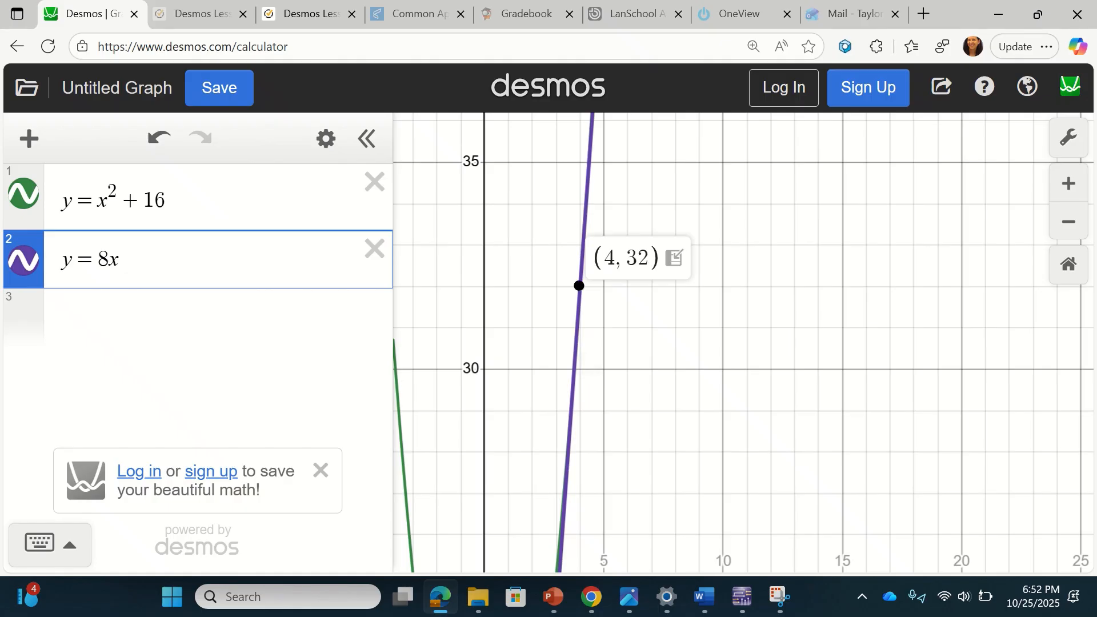
- Inspect the two graphs above their meeting point at high magnification for a second intersection, and recheck the common point's coordinates
drag(635, 308, 615, 432)
scroll(629, 343, up, 1)
drag(640, 194, 632, 480)
scroll(638, 351, up, 2)
scroll(623, 355, up, 4)
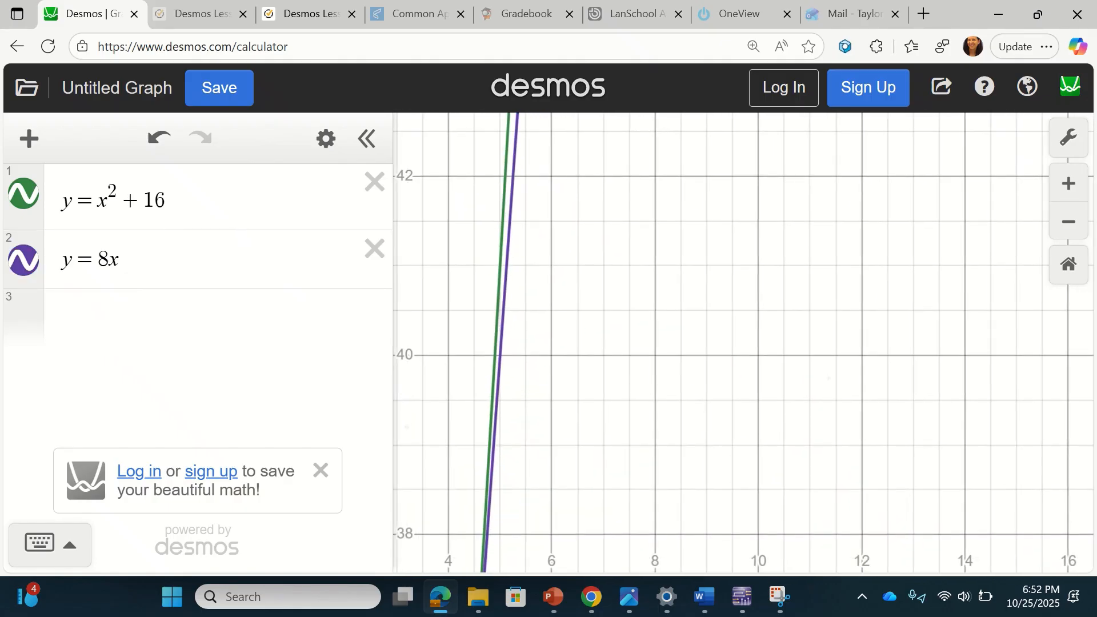
drag(629, 246, 798, 377)
scroll(723, 337, up, 4)
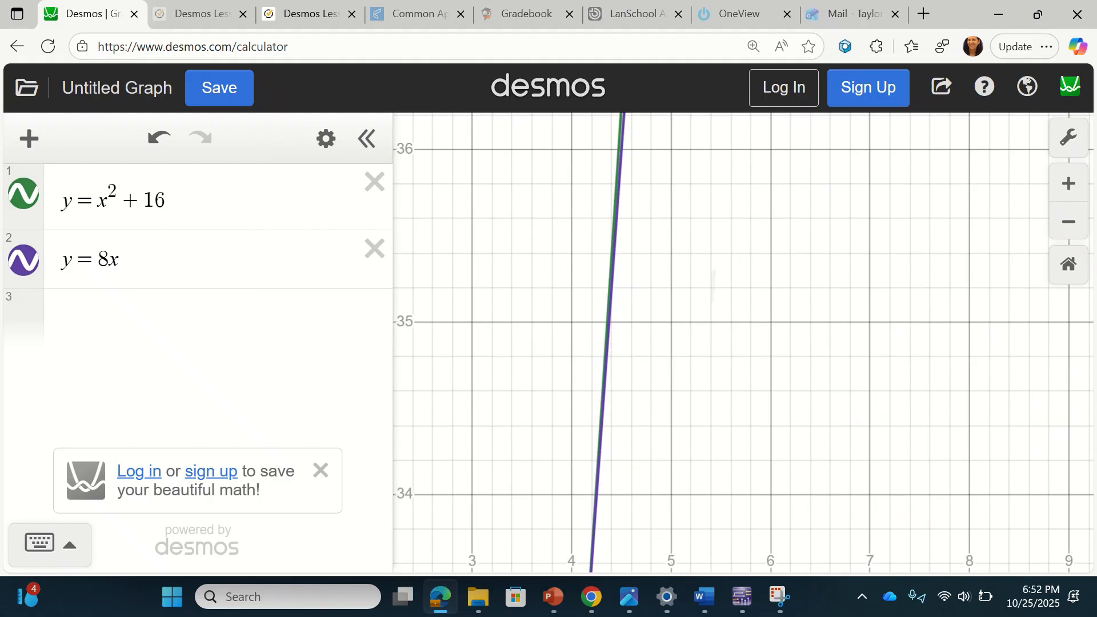
click(612, 343)
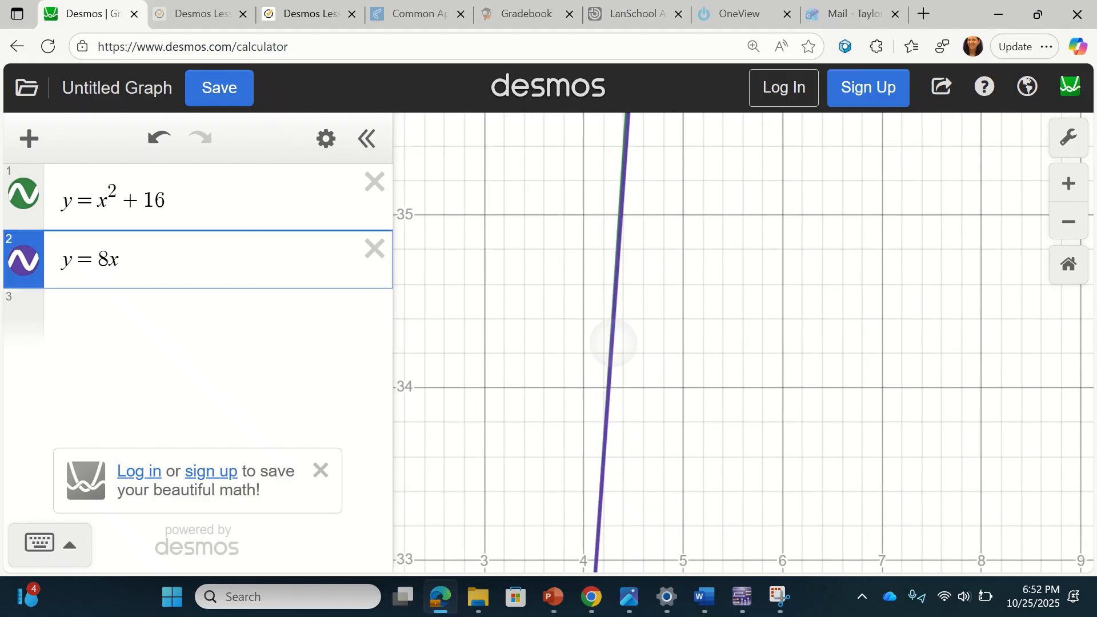
drag(744, 486, 775, 172)
drag(743, 372, 756, 229)
click(627, 277)
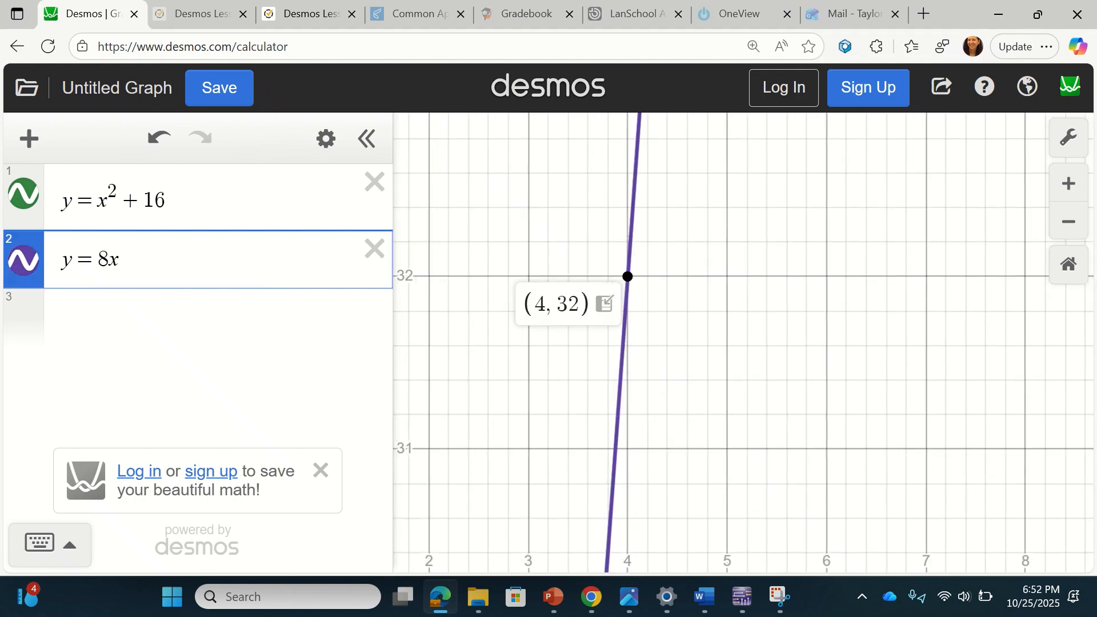
- View both graphs at a wide scale and show the coordinates where the parabola touches the line
scroll(692, 270, down, 10)
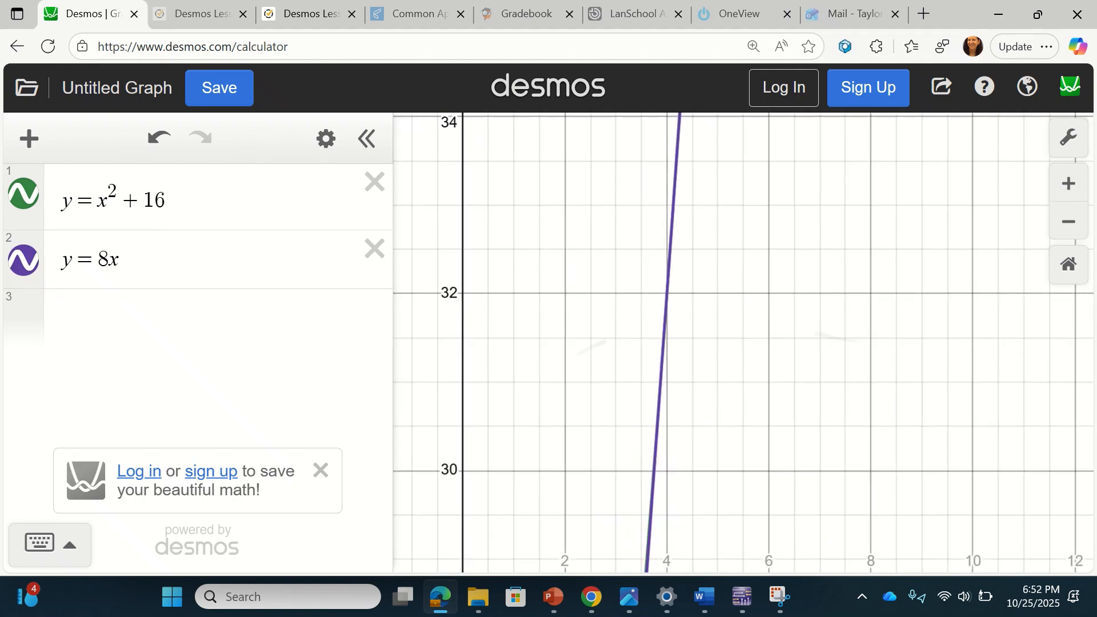
scroll(743, 343, down, 5)
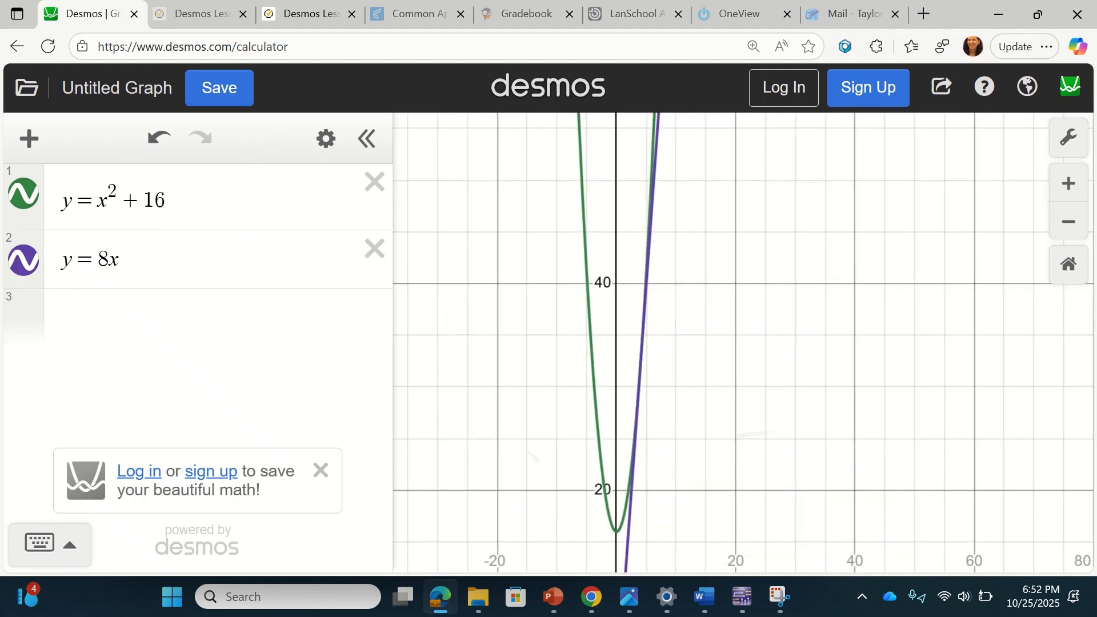
scroll(646, 372, down, 2)
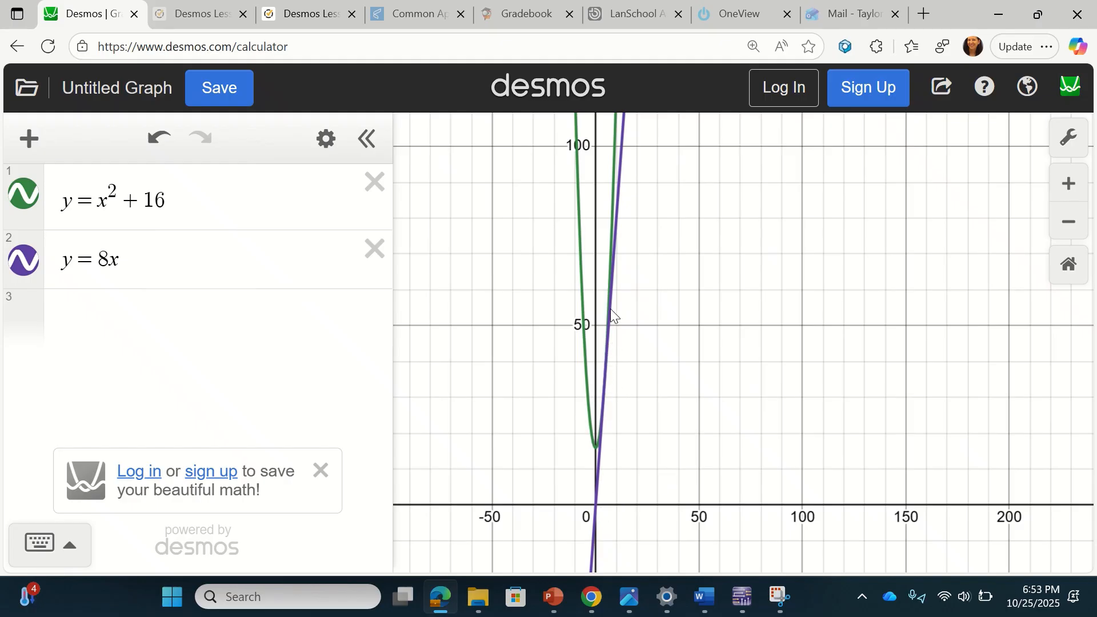
click(582, 343)
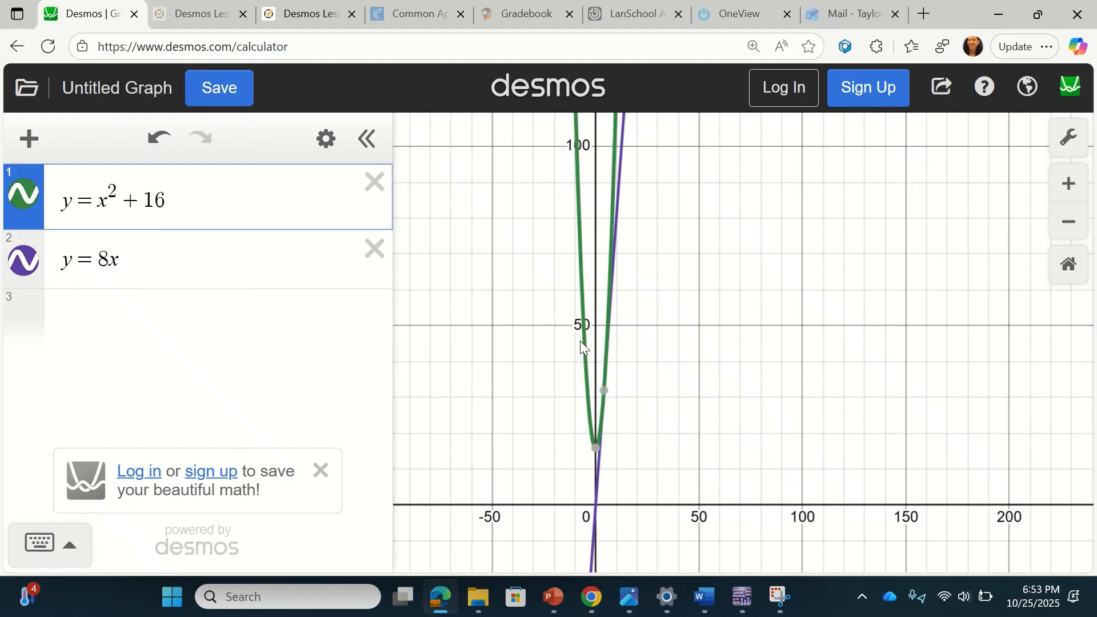
click(604, 391)
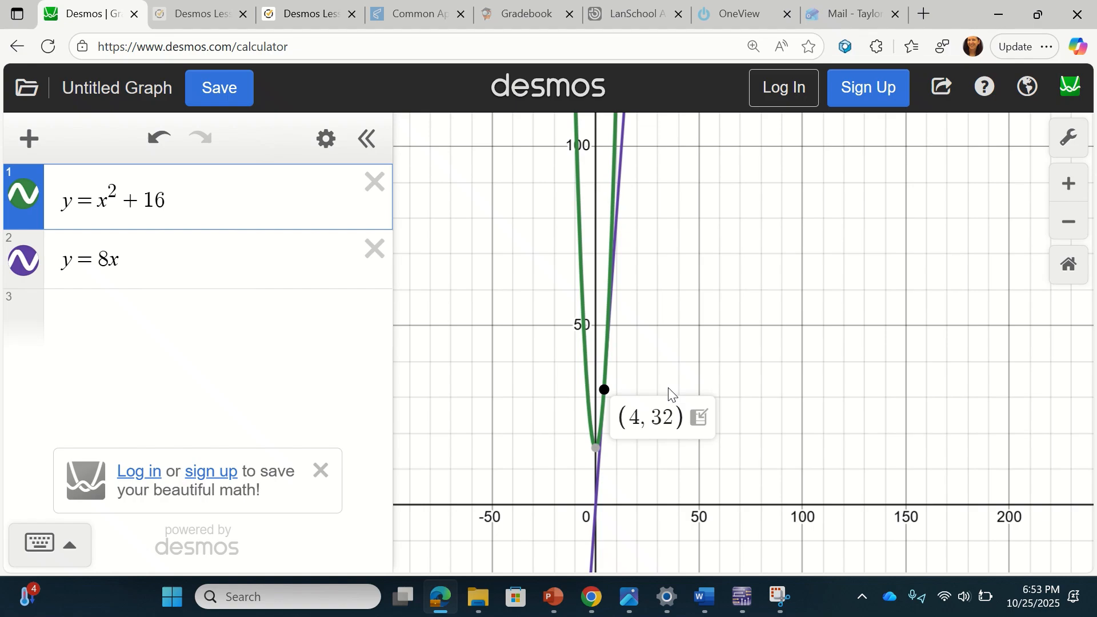
- Add the equation x² + 16 = 8x as a third expression
click(171, 314)
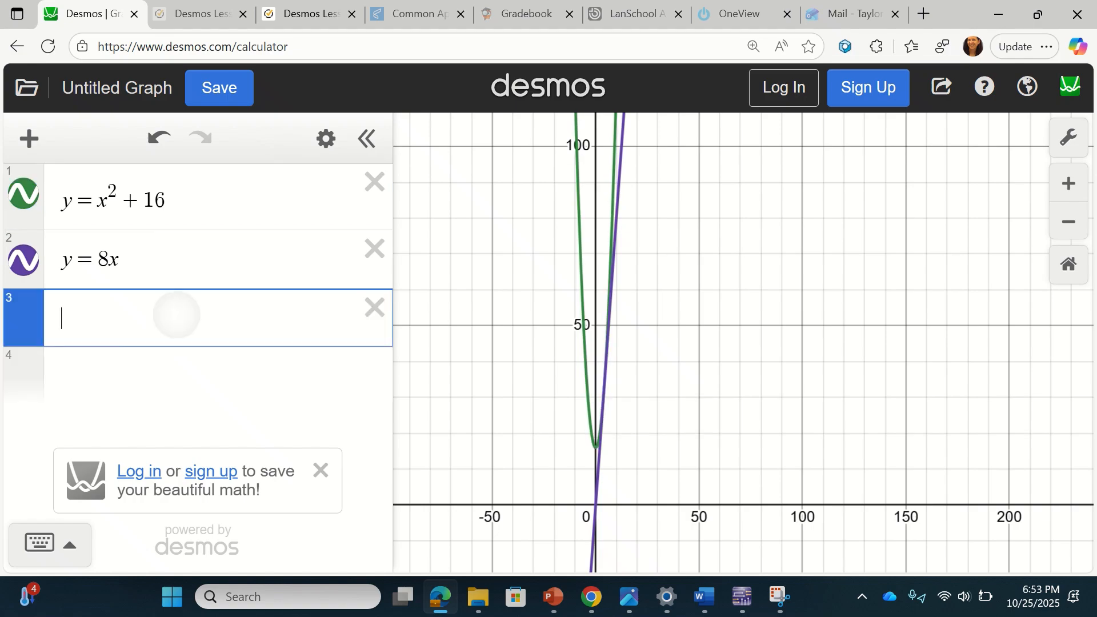
text(x^2+16)
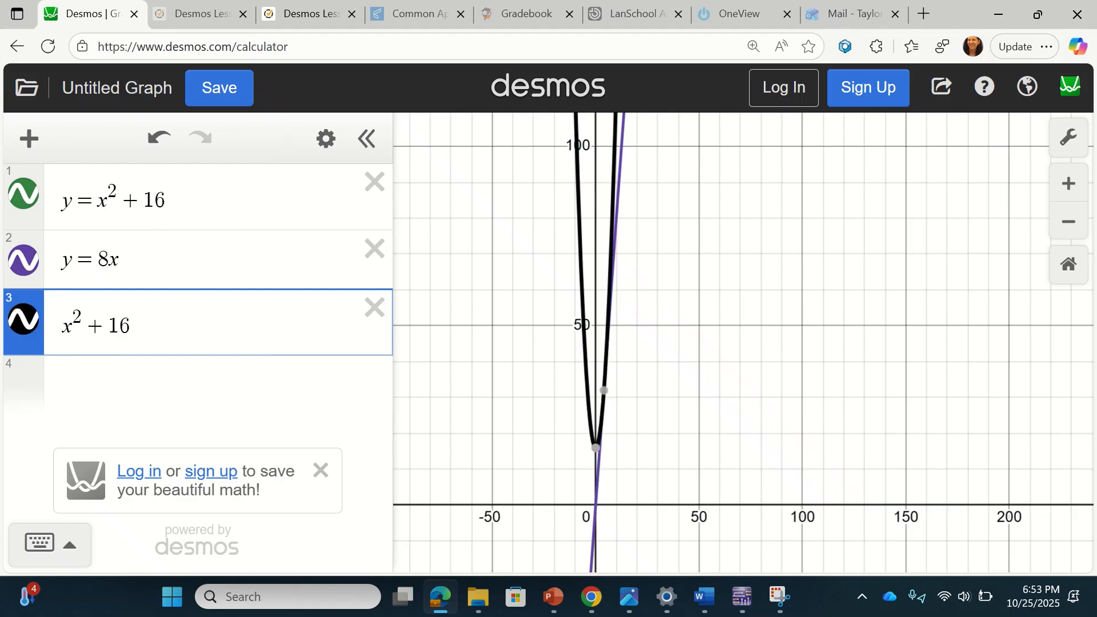
text(=8x)
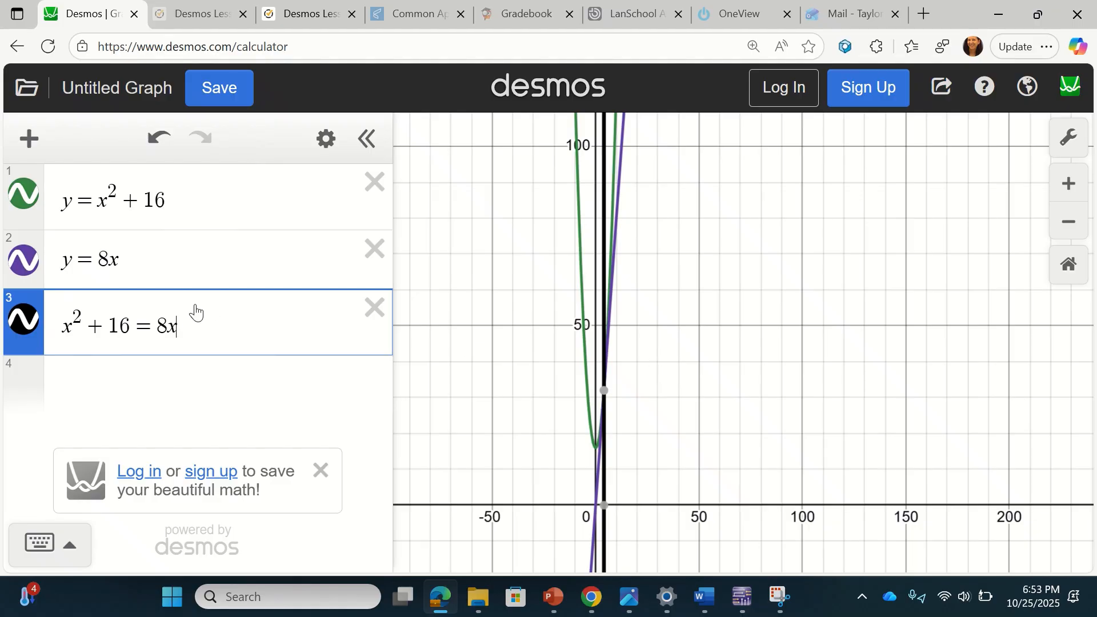
- Change the first expression to y = x² + 16 − 8x and delete the other two expressions
click(185, 196)
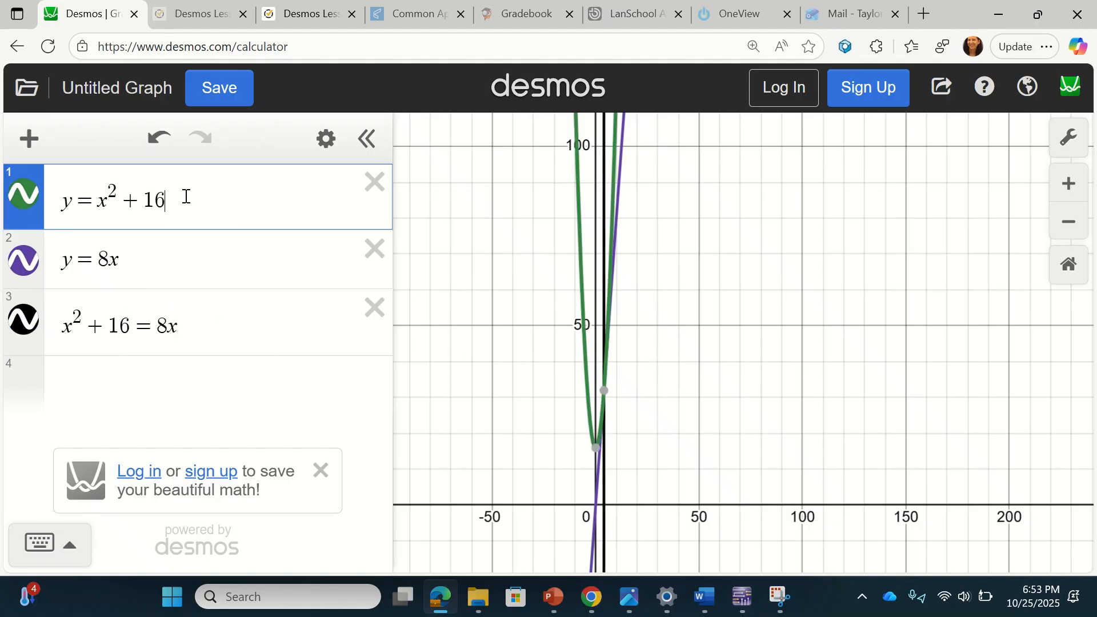
text(-8x)
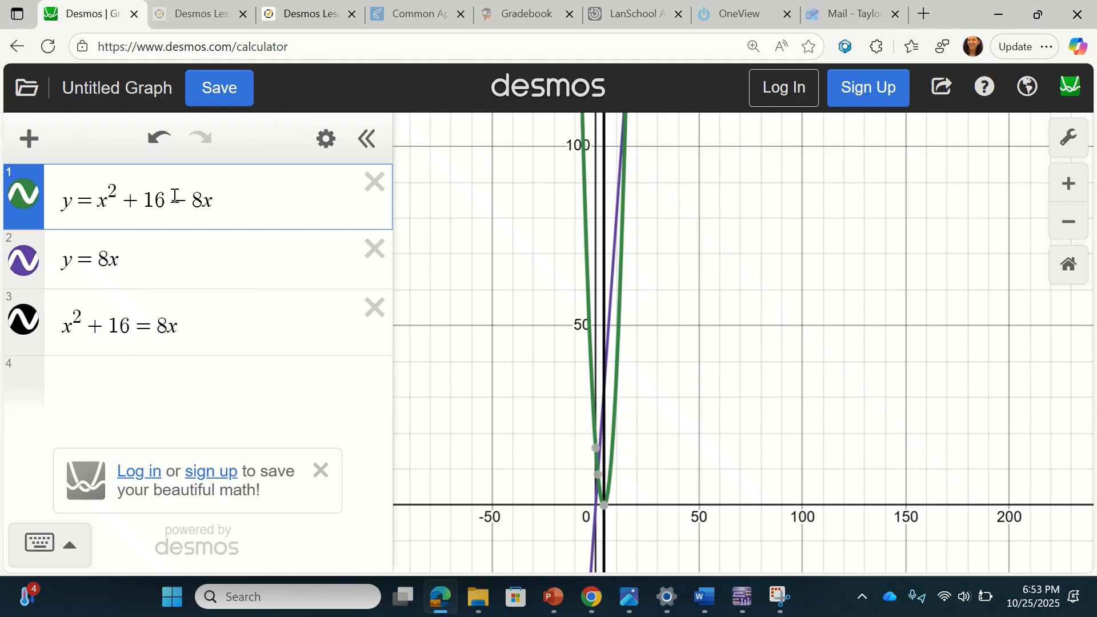
click(369, 253)
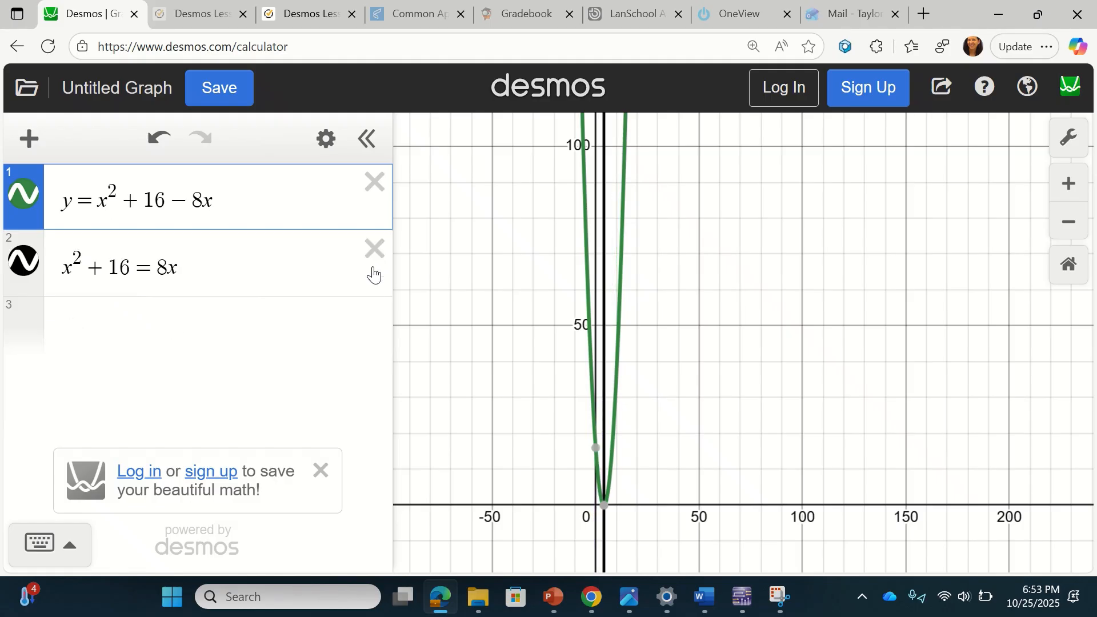
click(373, 252)
- Show the parabola's x-intercept coordinates in the default view and capture the Desmos expression and graph with Snipping Tool
click(1069, 264)
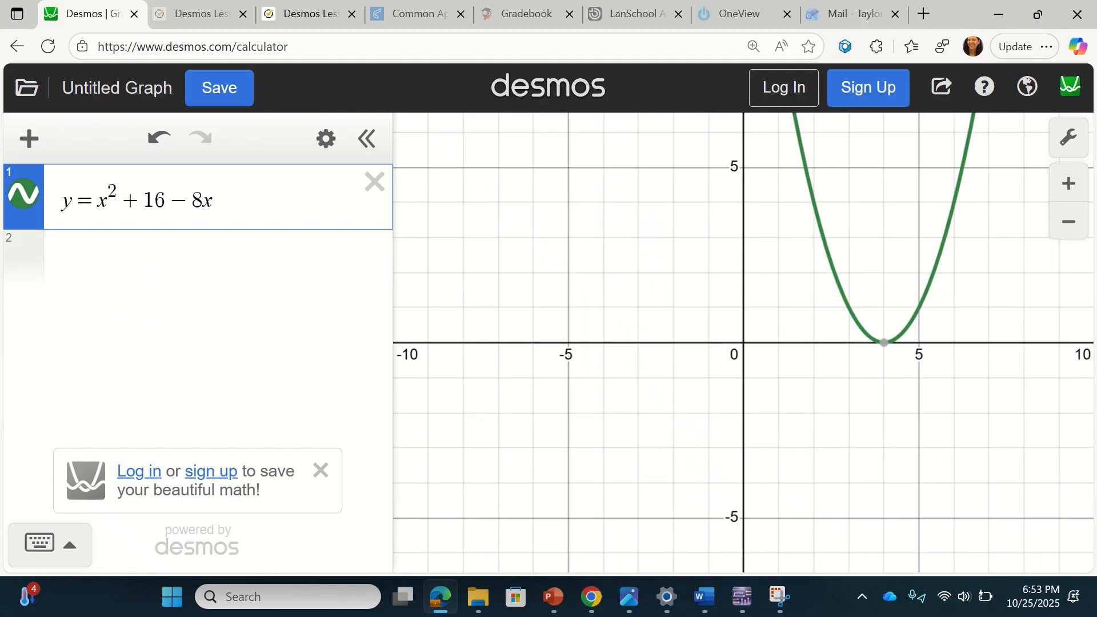
click(884, 343)
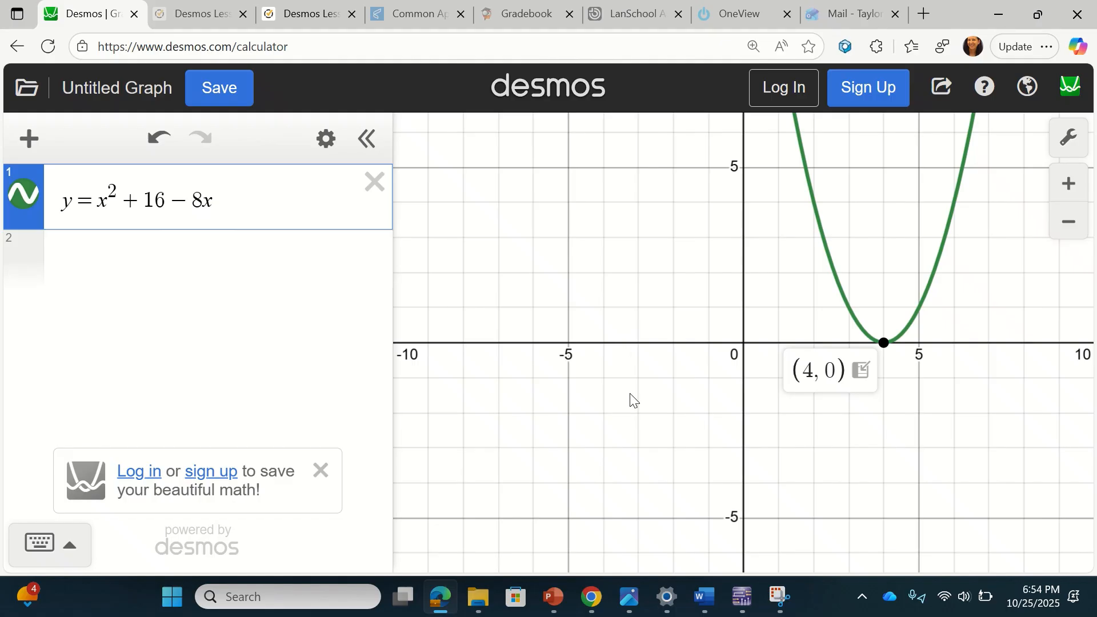
mouse_move(782, 601)
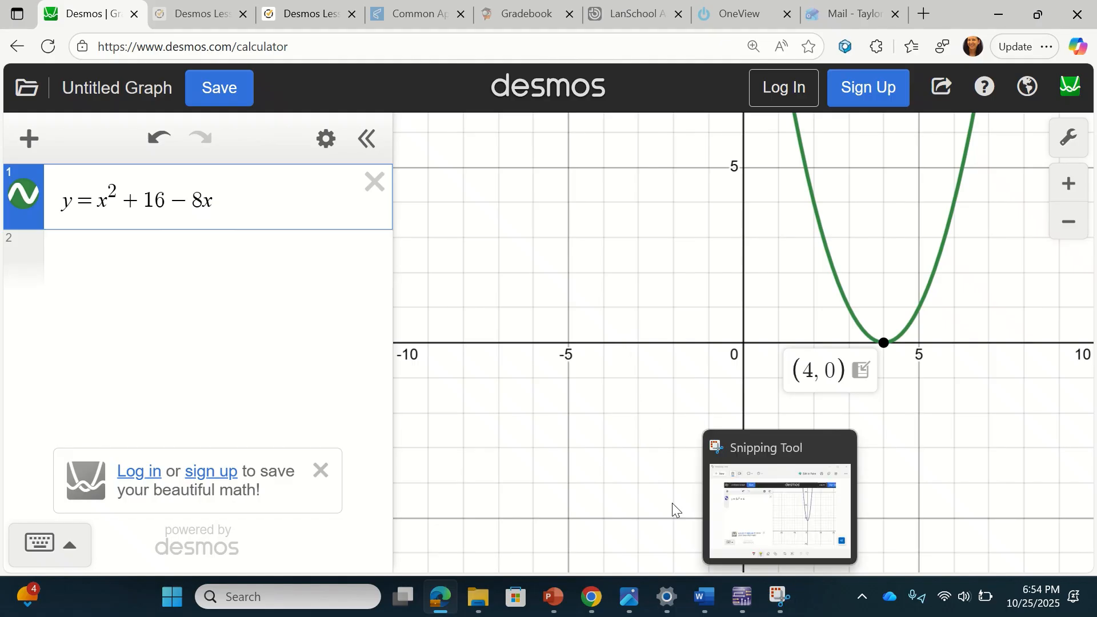
click(773, 597)
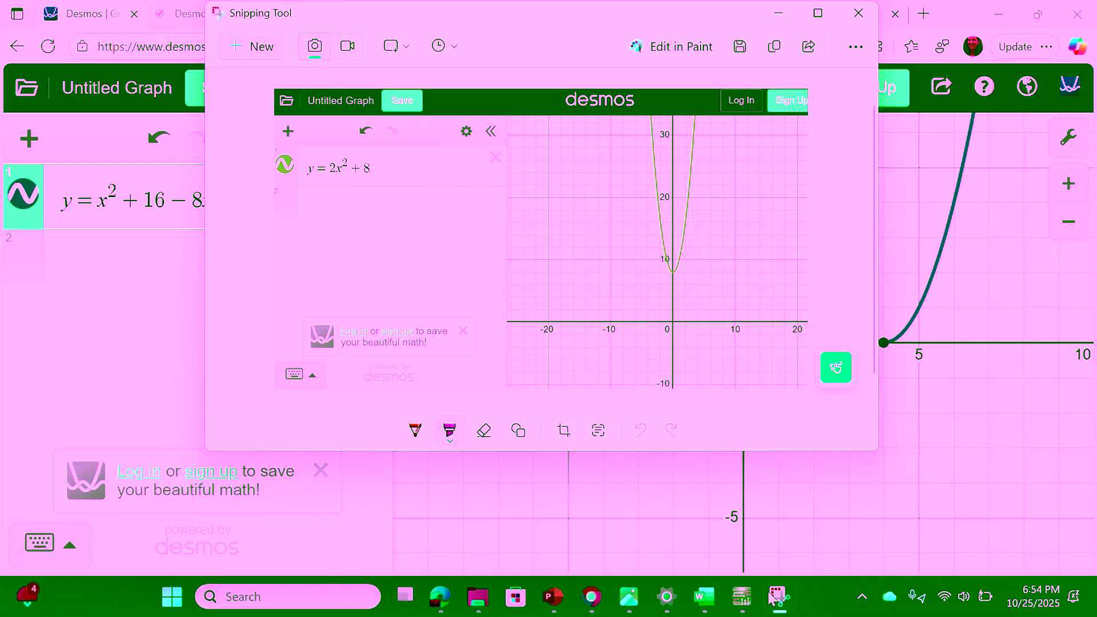
click(252, 55)
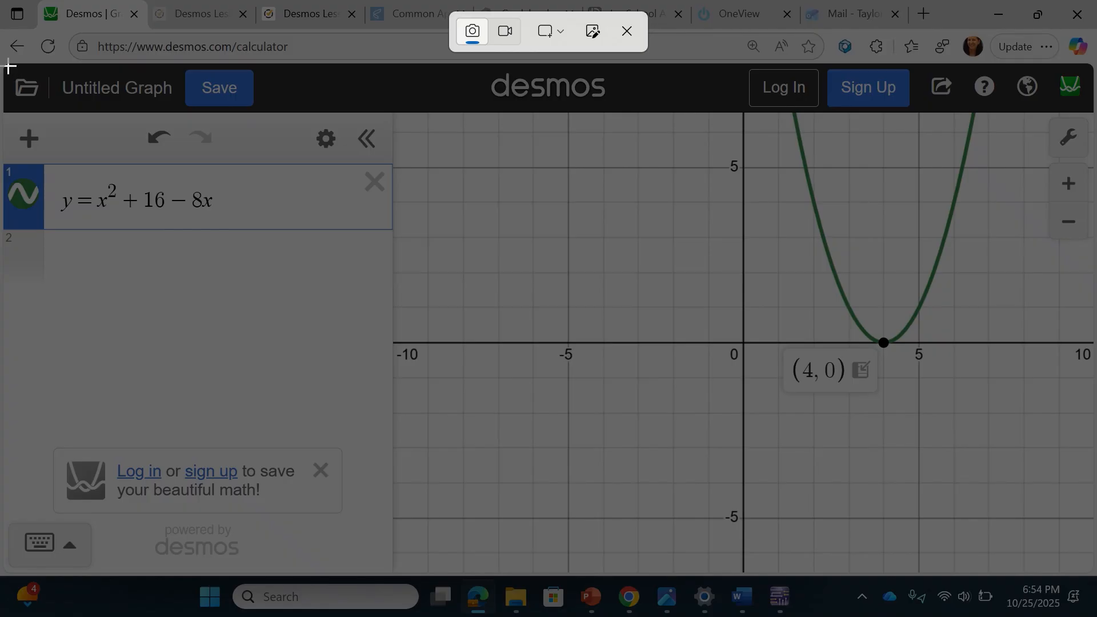
drag(9, 67, 1022, 529)
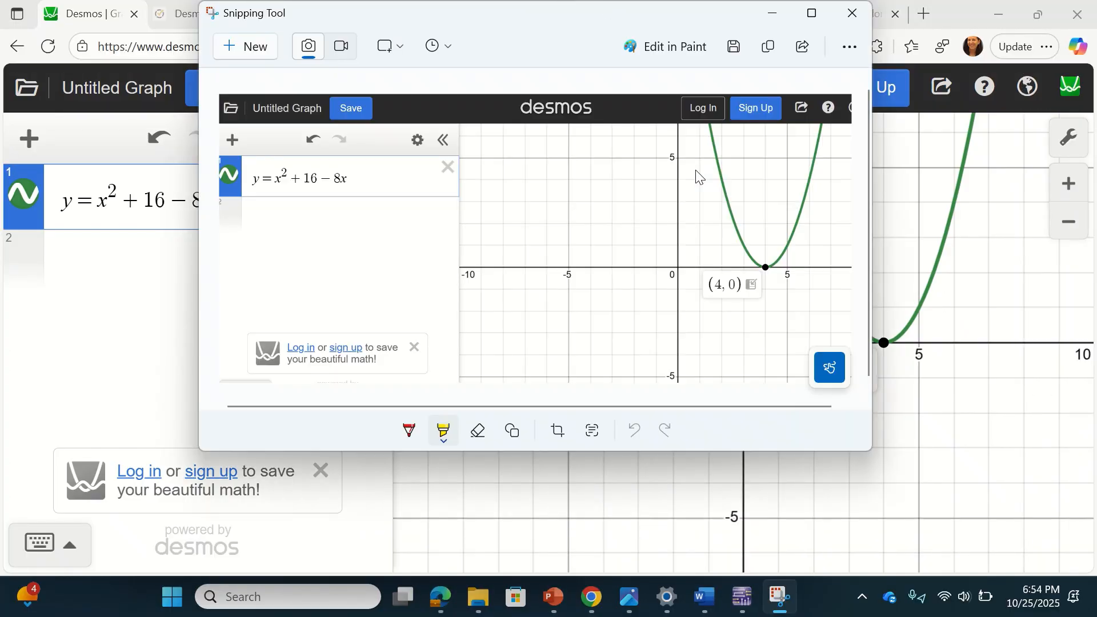
- Paste the captured graph into the comment box of Formative question 7 and check x = 4 in question 8
click(126, 278)
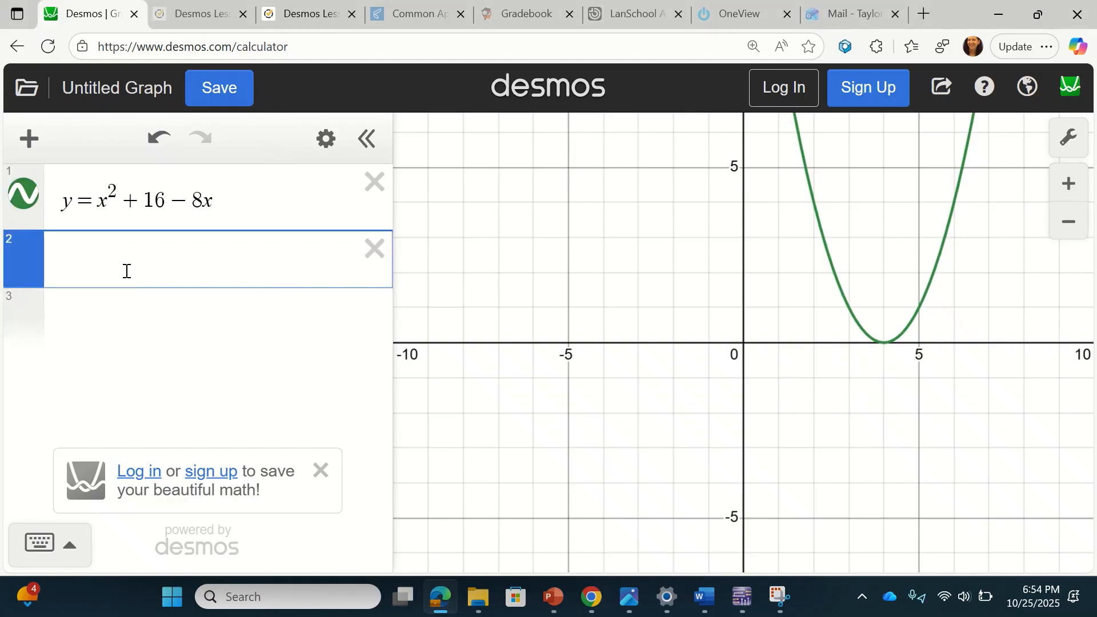
click(309, 14)
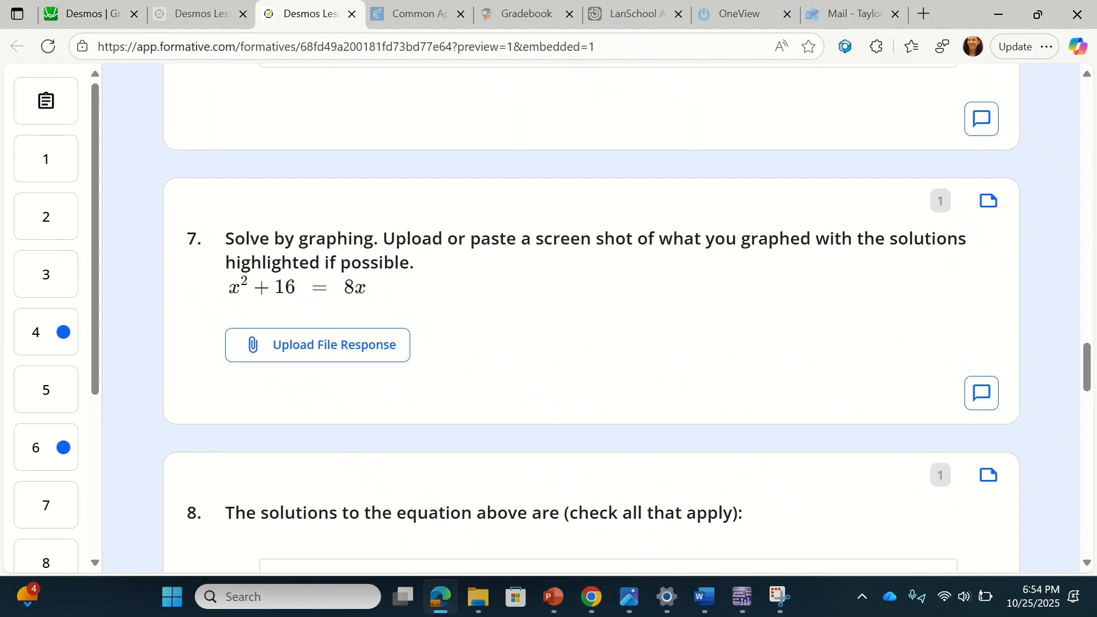
click(982, 393)
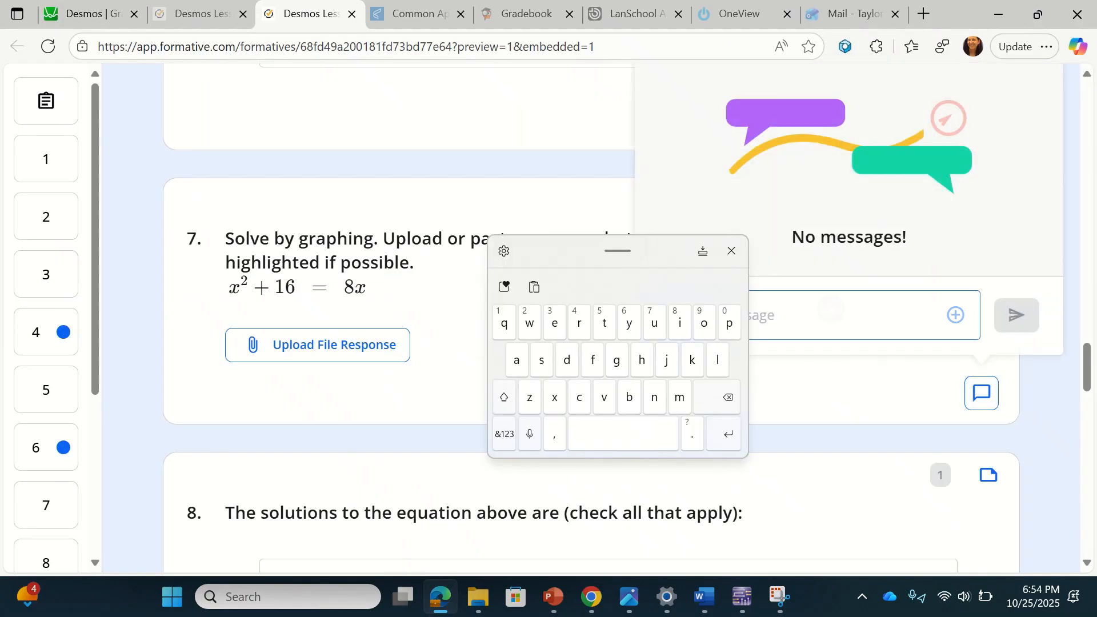
key(ctrl+v)
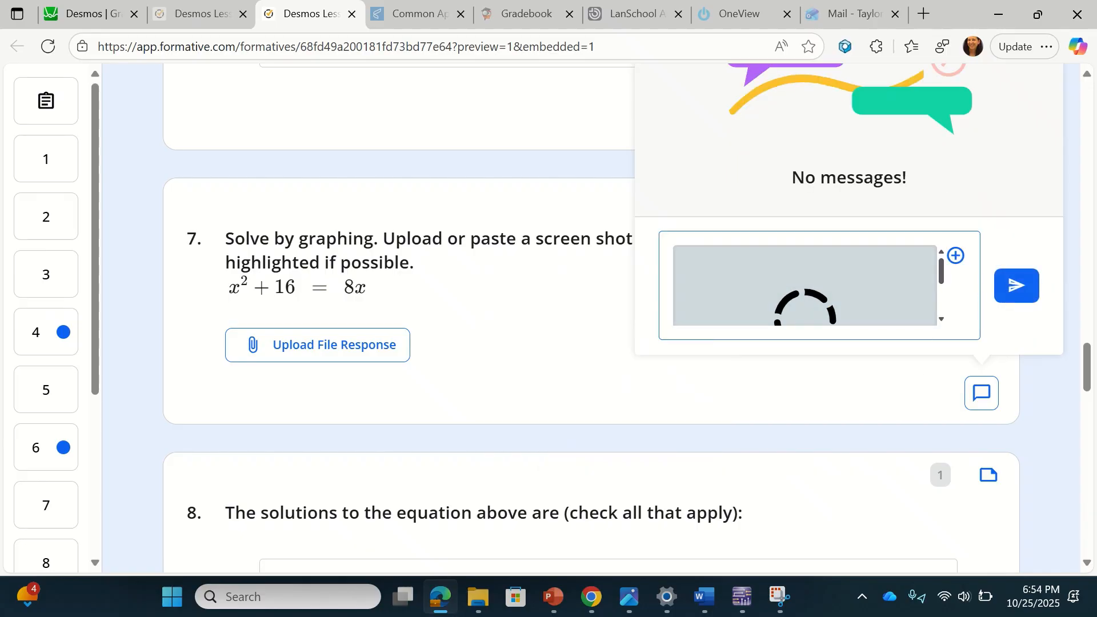
scroll(572, 320, down, 5)
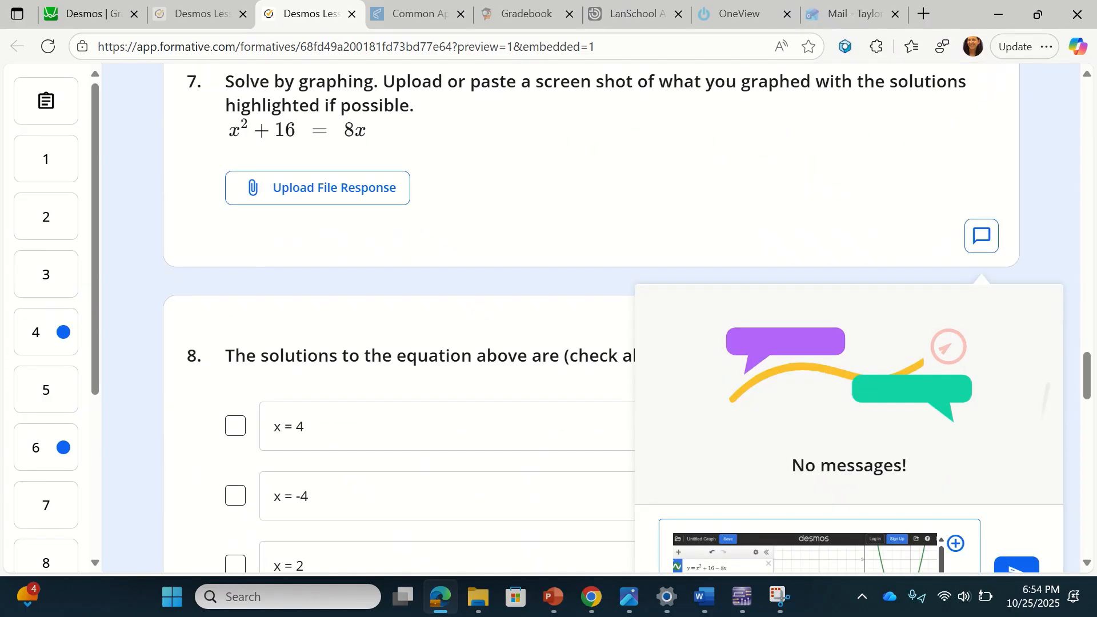
click(235, 297)
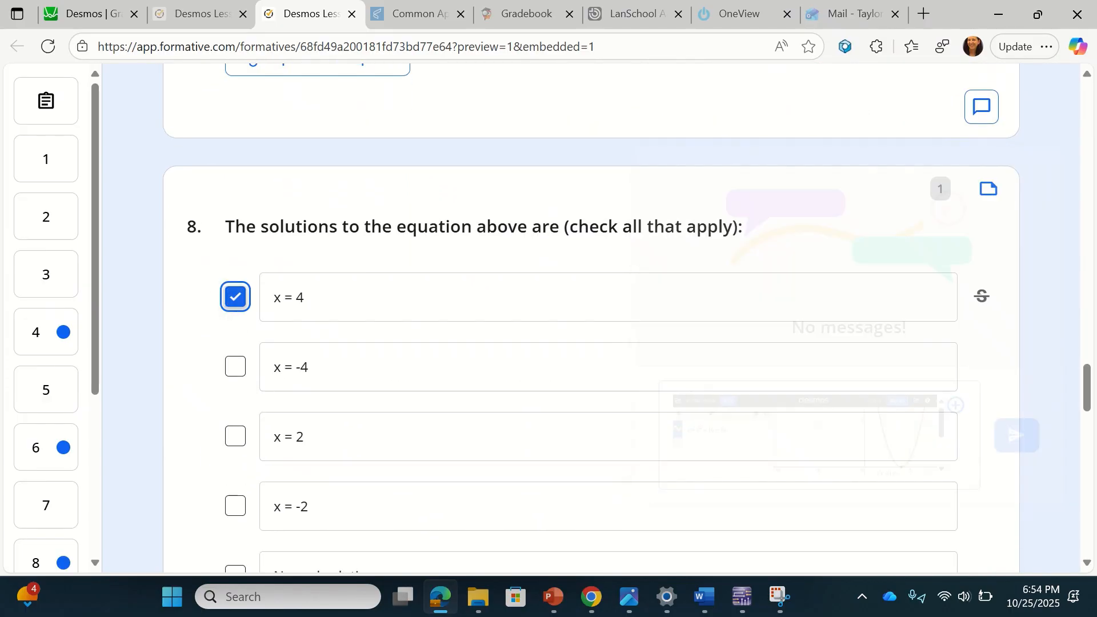
- Fill in the question 9 coefficients as a = 1, b = 7 and c = 8
scroll(571, 320, down, 8)
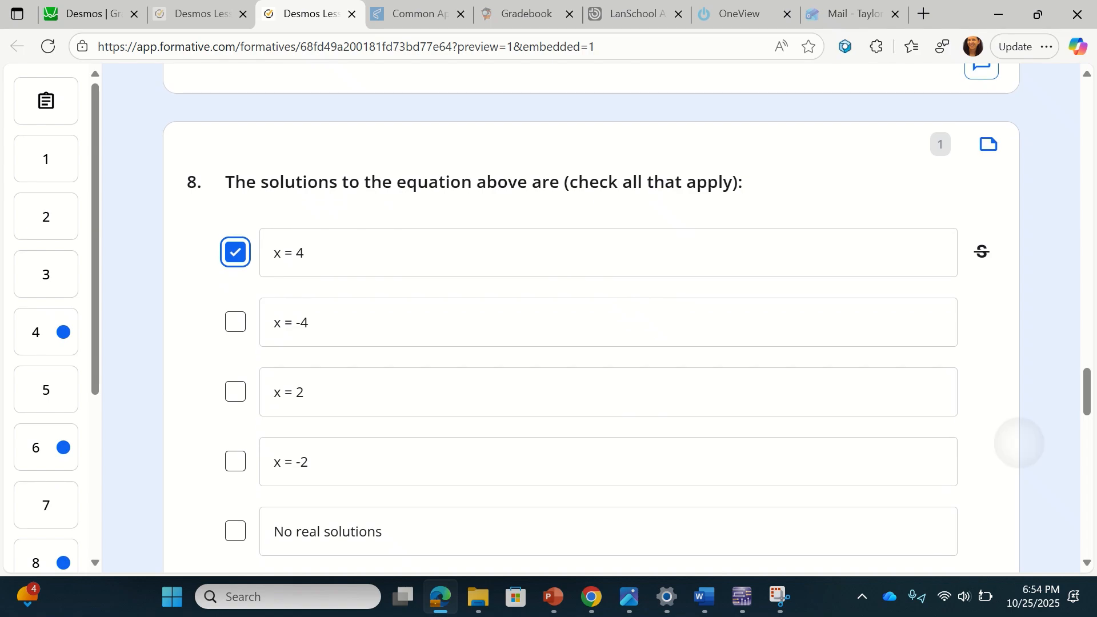
scroll(572, 320, down, 3)
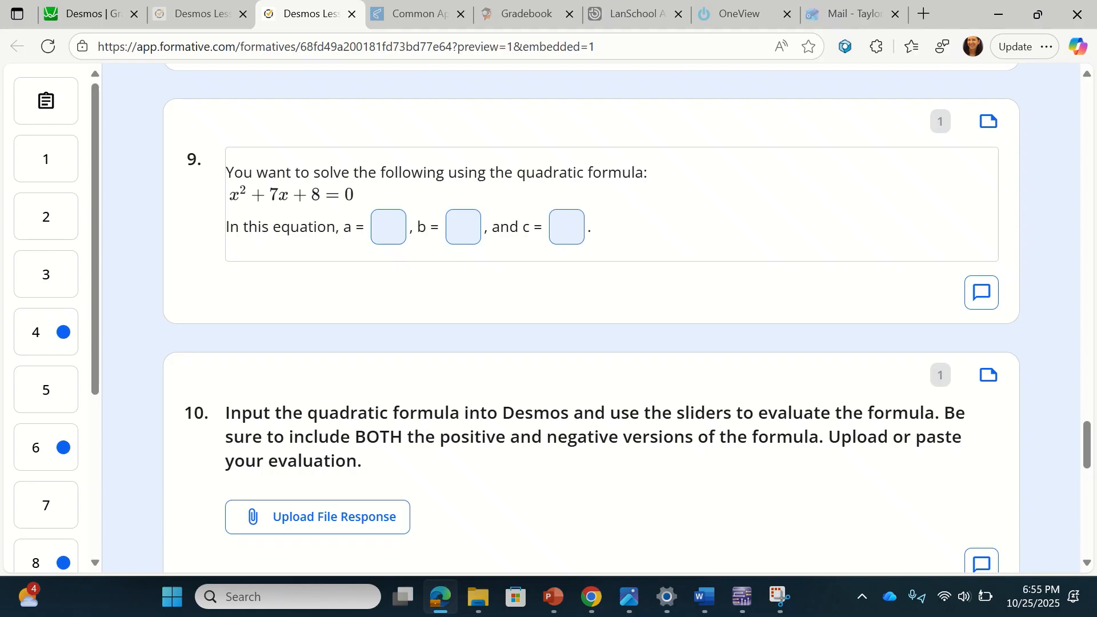
click(381, 223)
text(1)
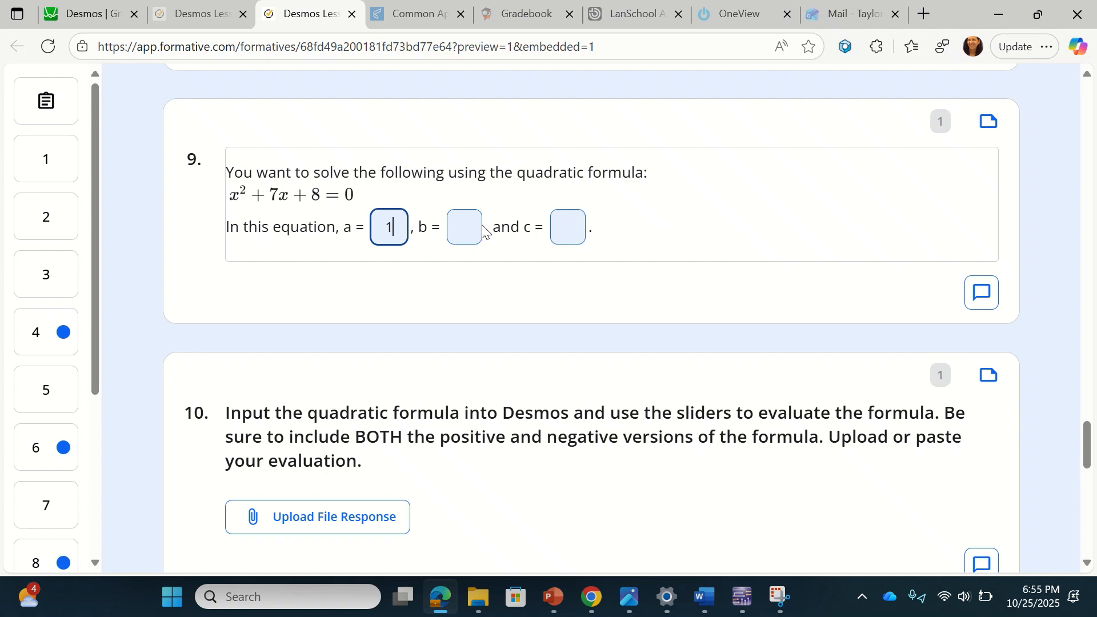
click(463, 227)
text(7)
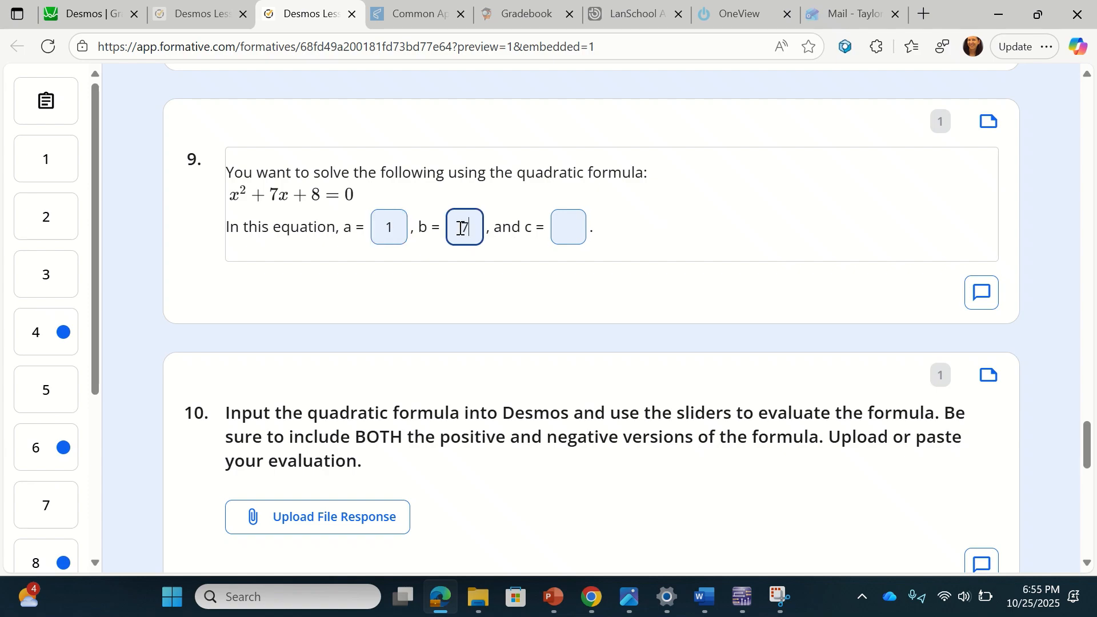
click(581, 230)
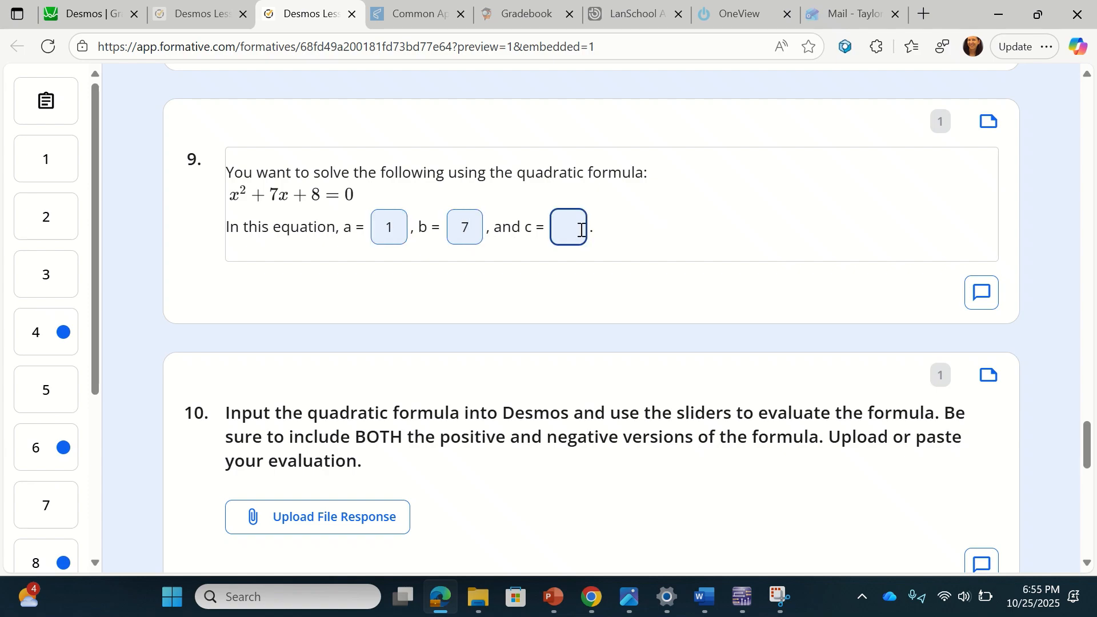
text(8)
- Return to the Desmos calculator for question 10 and delete the expression y = x² + 16 − 8x
scroll(581, 230, down, 3)
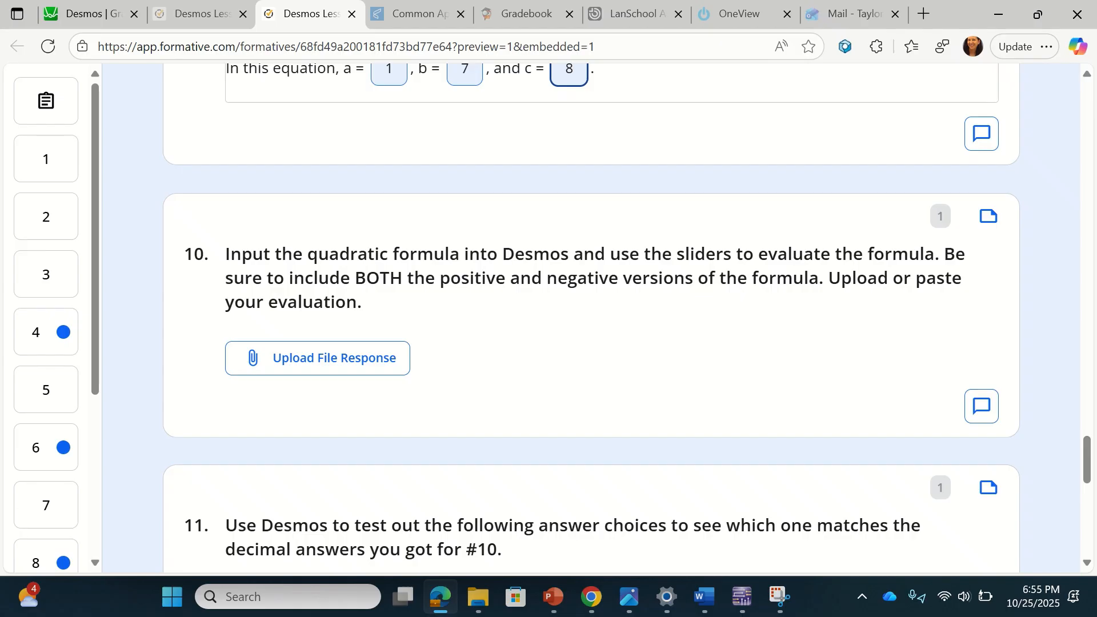
click(91, 13)
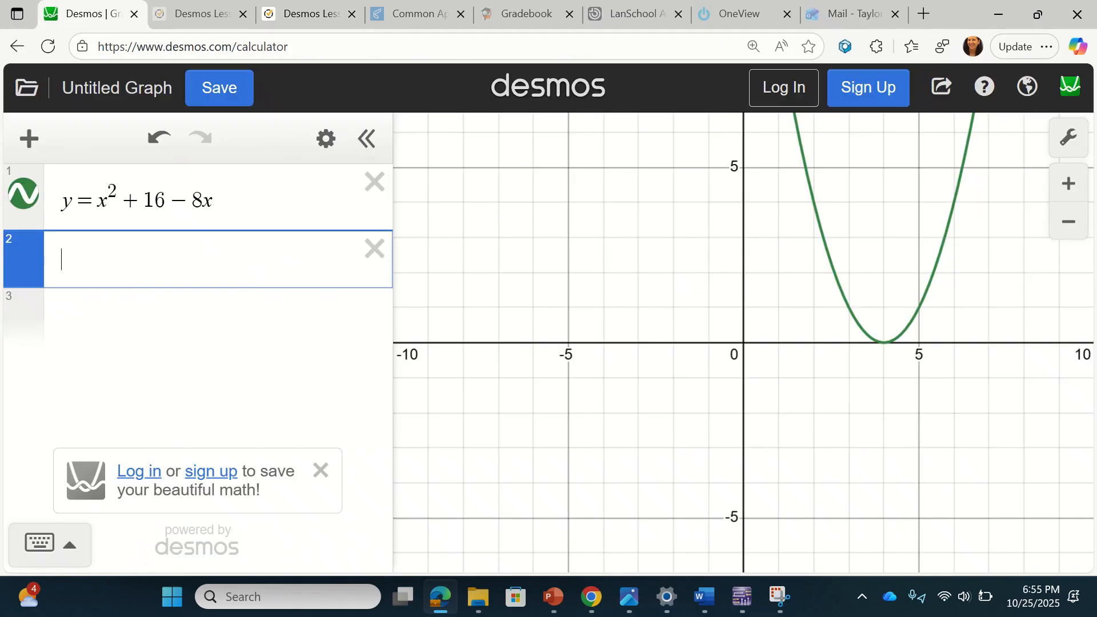
click(375, 182)
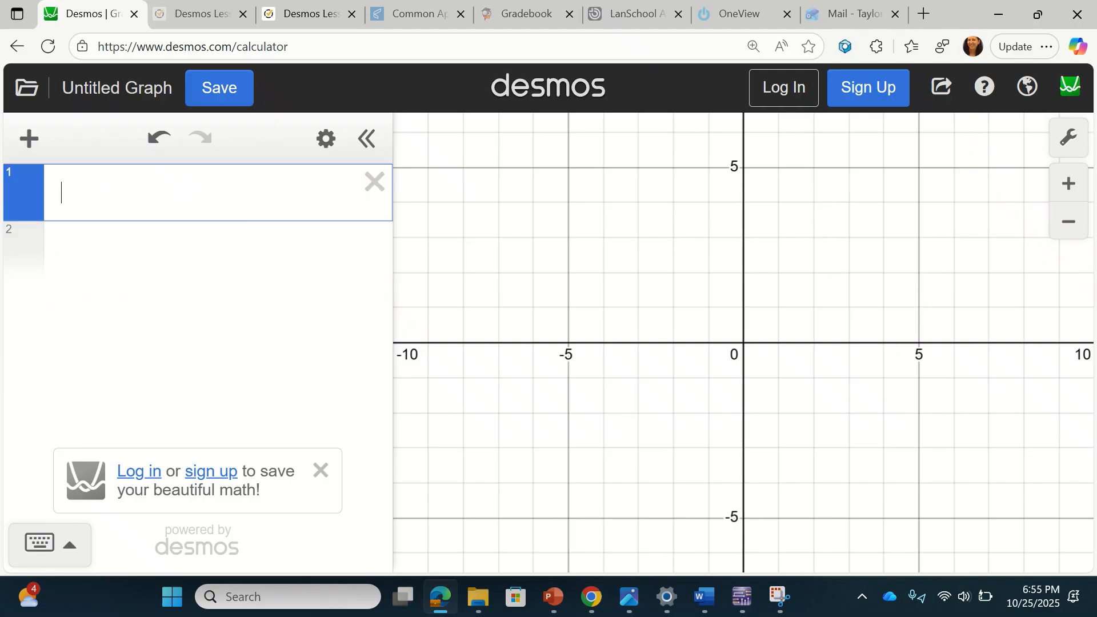
- Enter the positive version of the quadratic formula, x = (−b + √(b² − 4ac)) / 2a, as the first expression
text(x=)
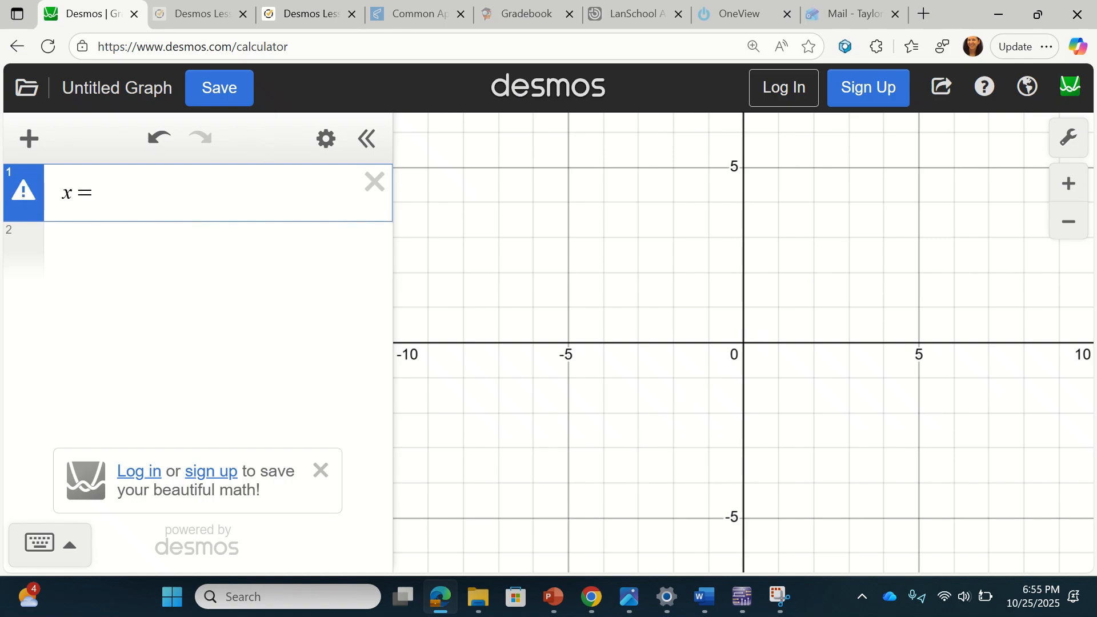
text(/)
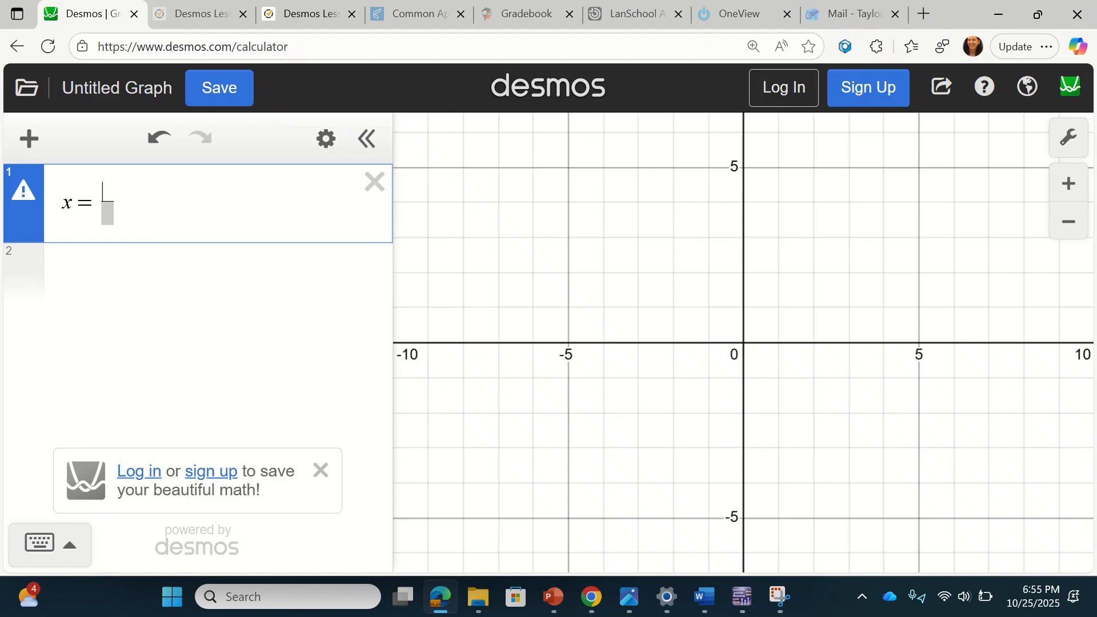
text(-b)
text(+\)
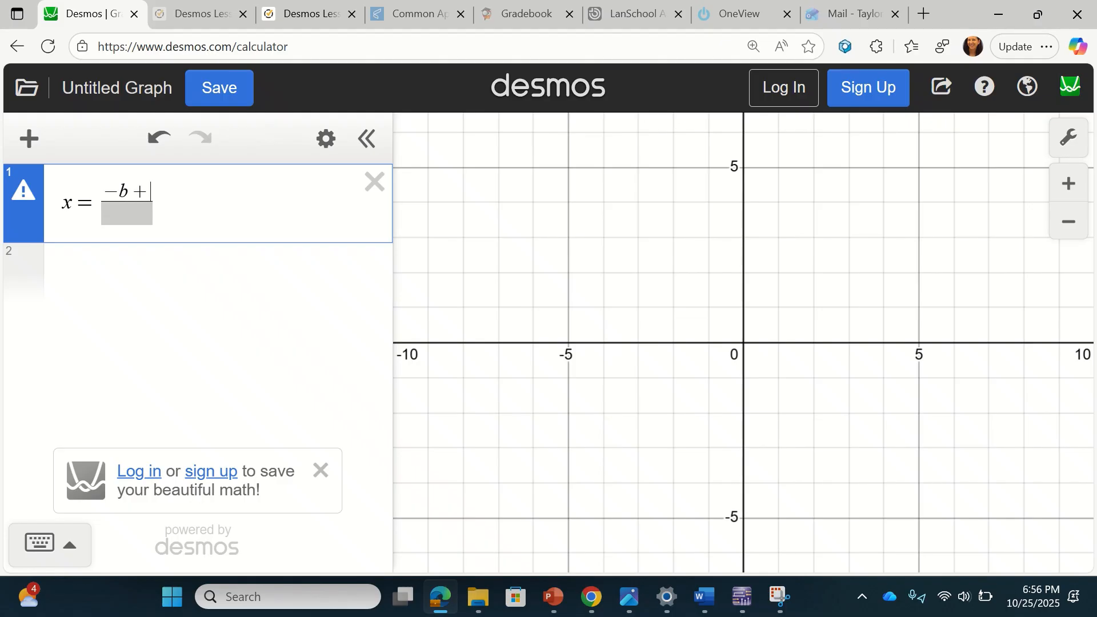
text(sqrt{)
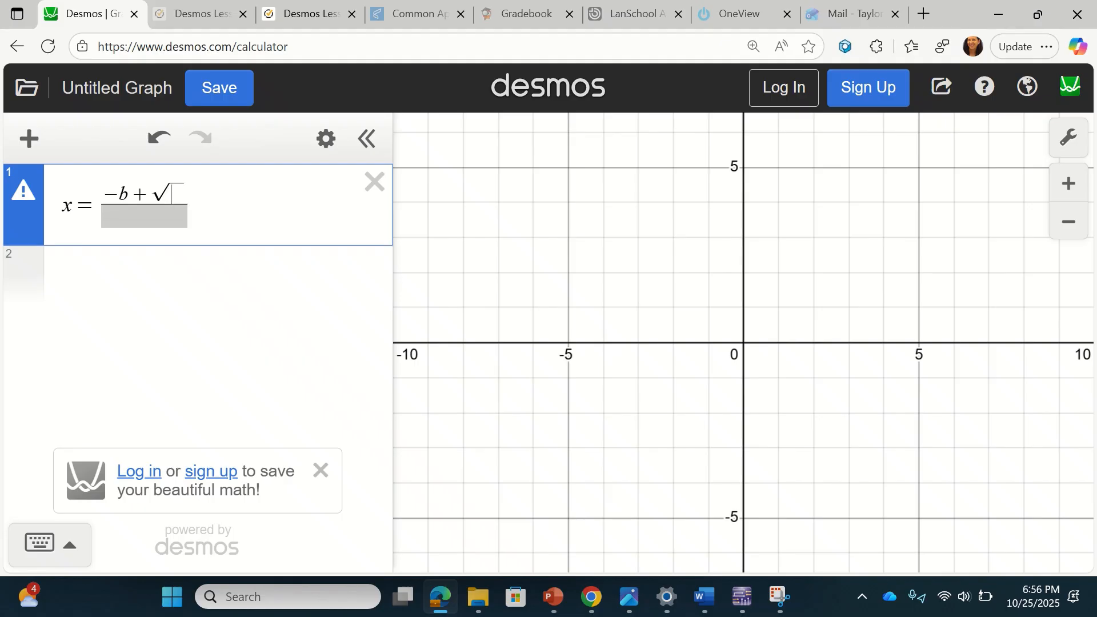
text(b^{2)
key(Right)
text(-4a)
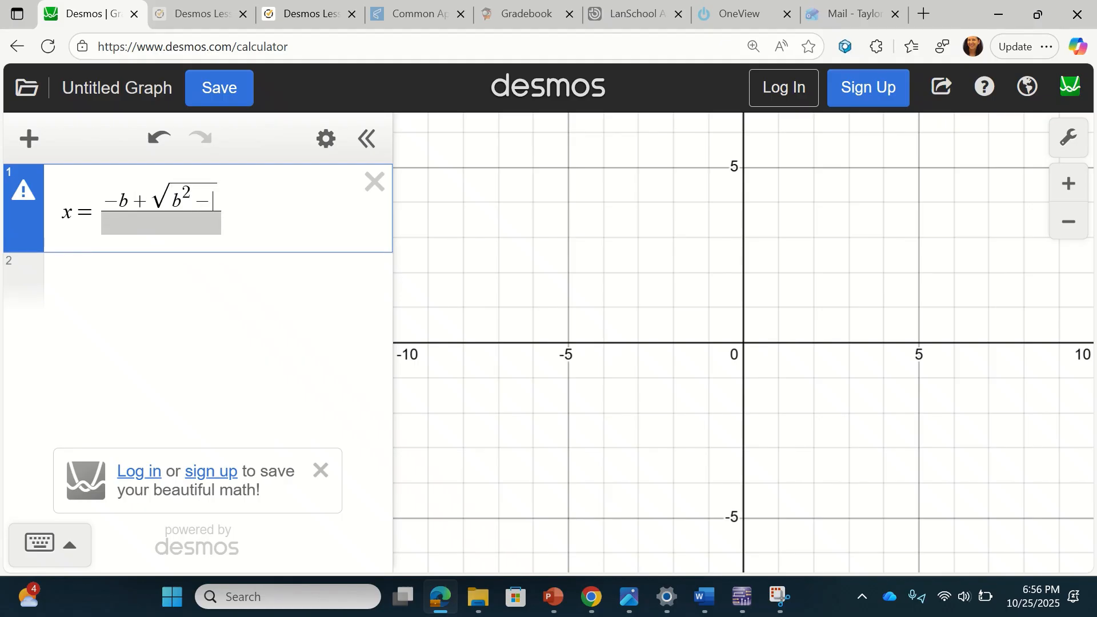
text(c)
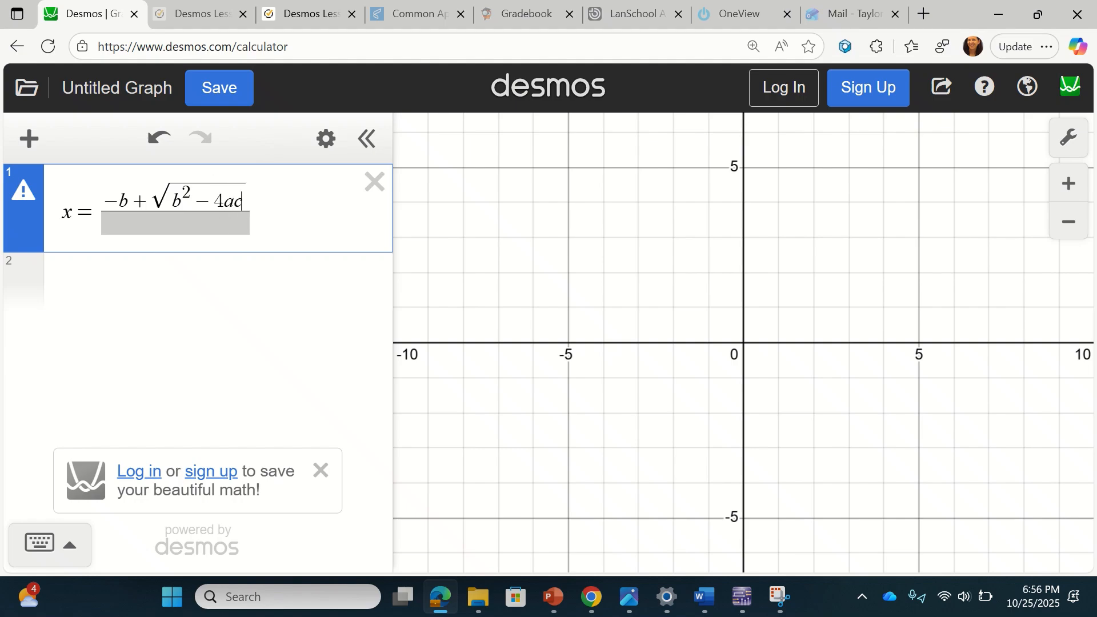
click(191, 221)
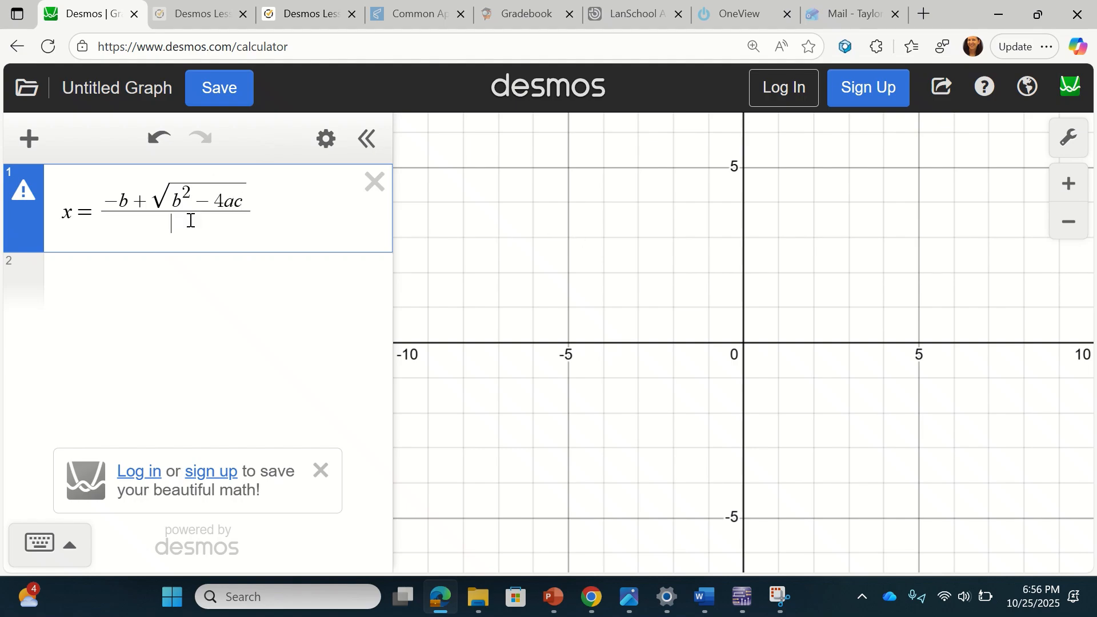
text(2a)
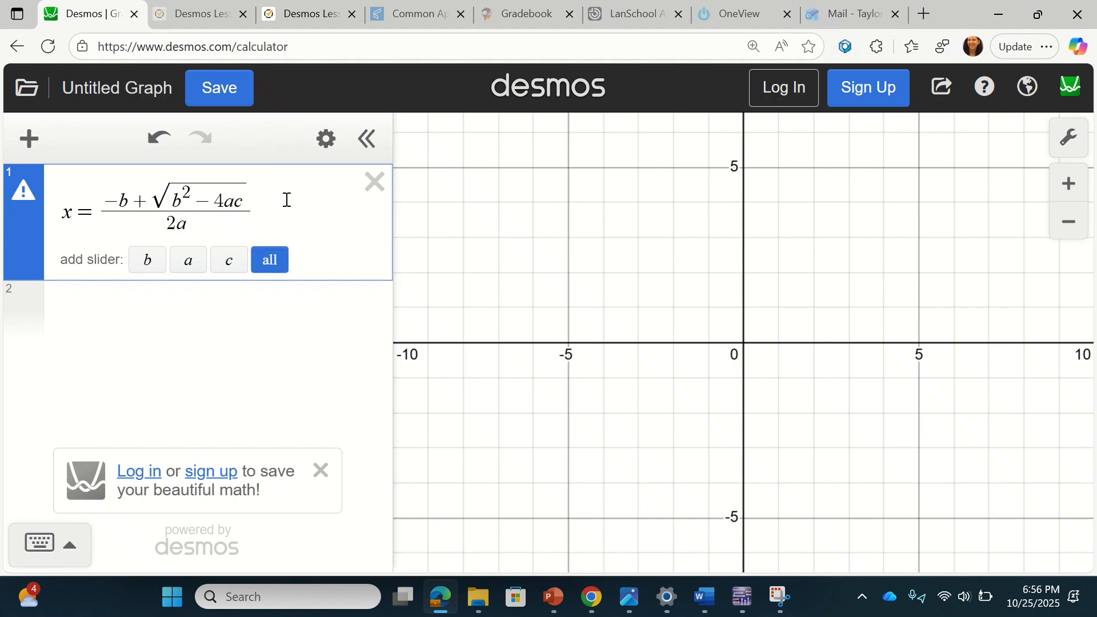
- Copy the quadratic formula into the second expression and change the plus before its square root to a minus
drag(252, 208, 53, 211)
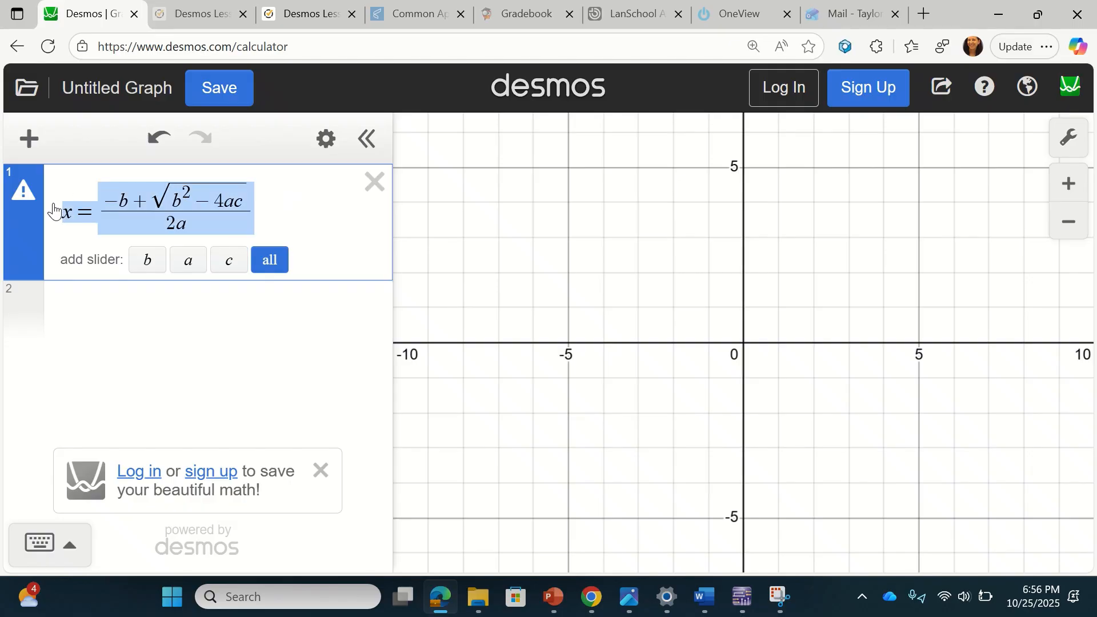
click(77, 297)
text(x=\frac{-b+\sqrt{b^{2}-4ac}}{2a})
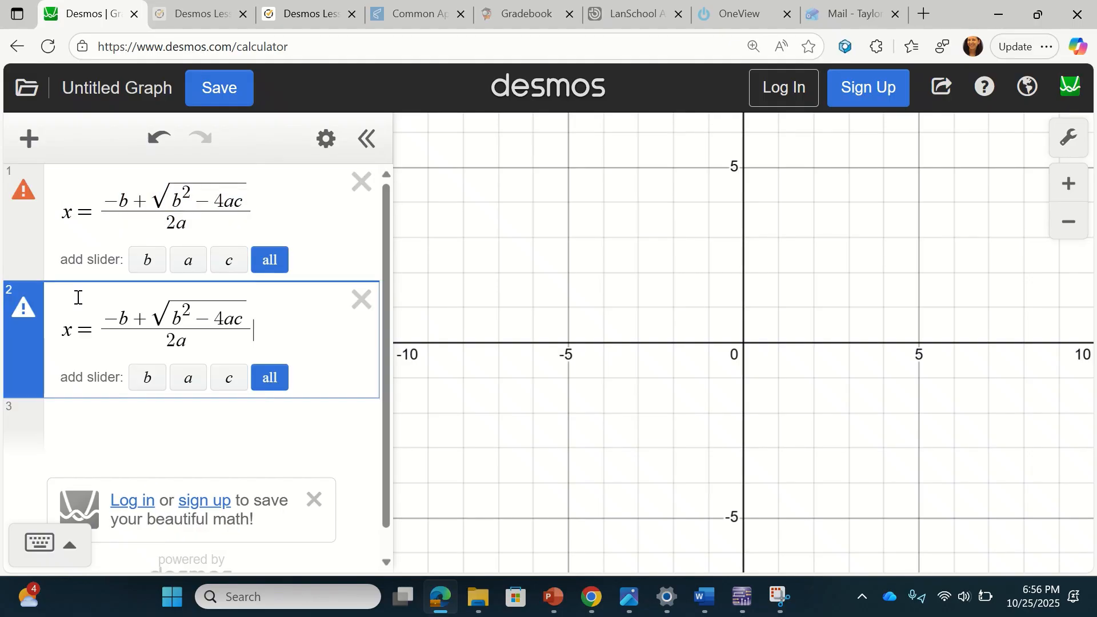
click(148, 323)
key(BackSpace)
text(-)
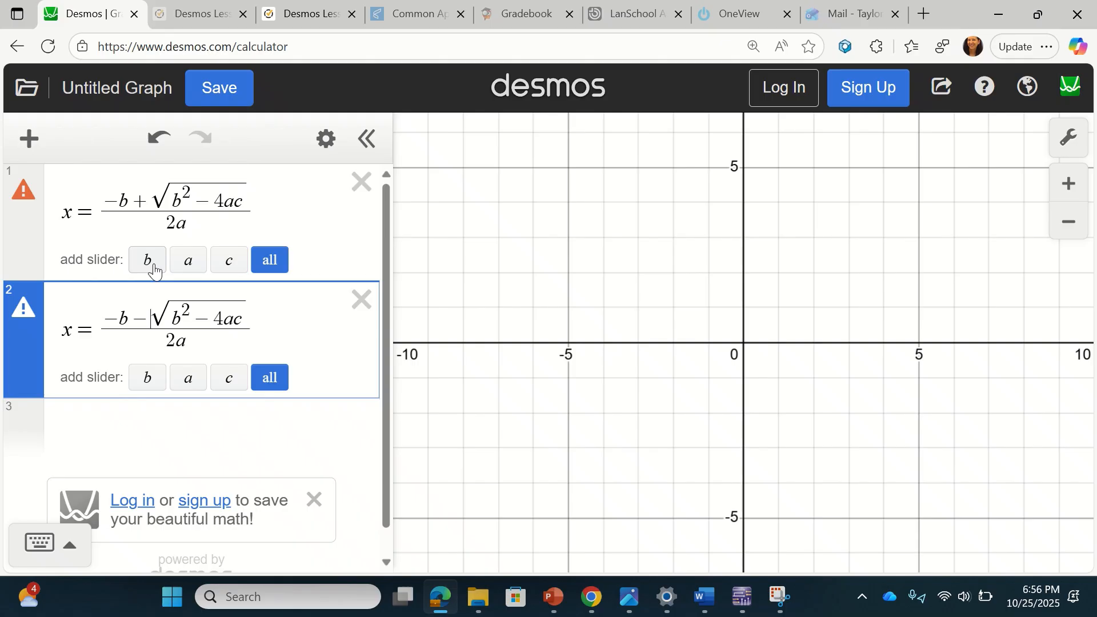
- Add sliders for a, b and c below the positive version of the quadratic formula
click(188, 261)
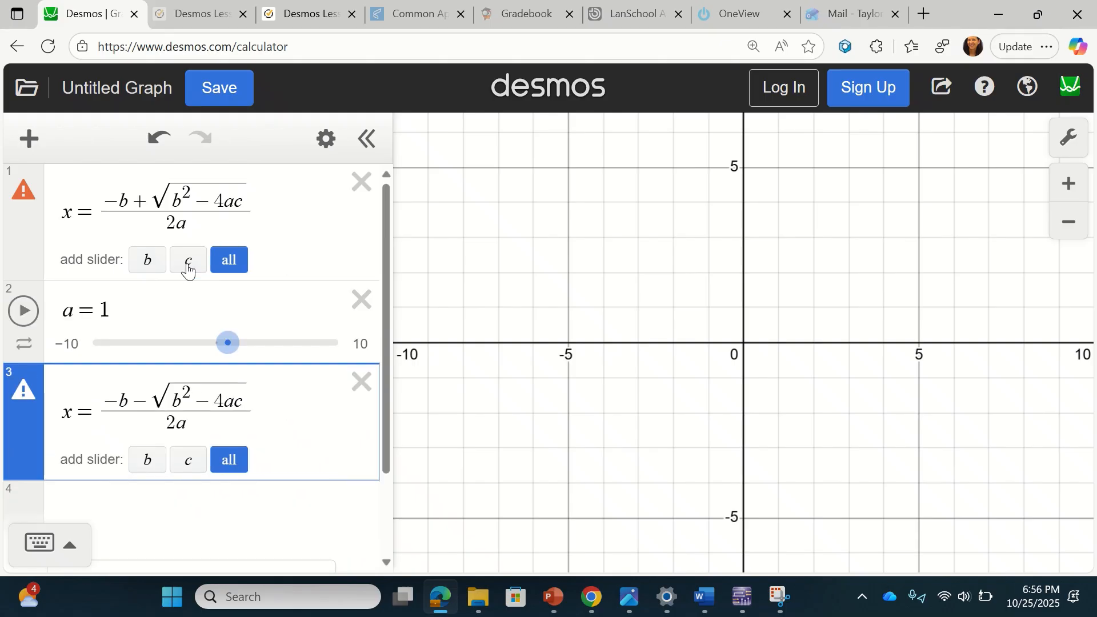
click(150, 266)
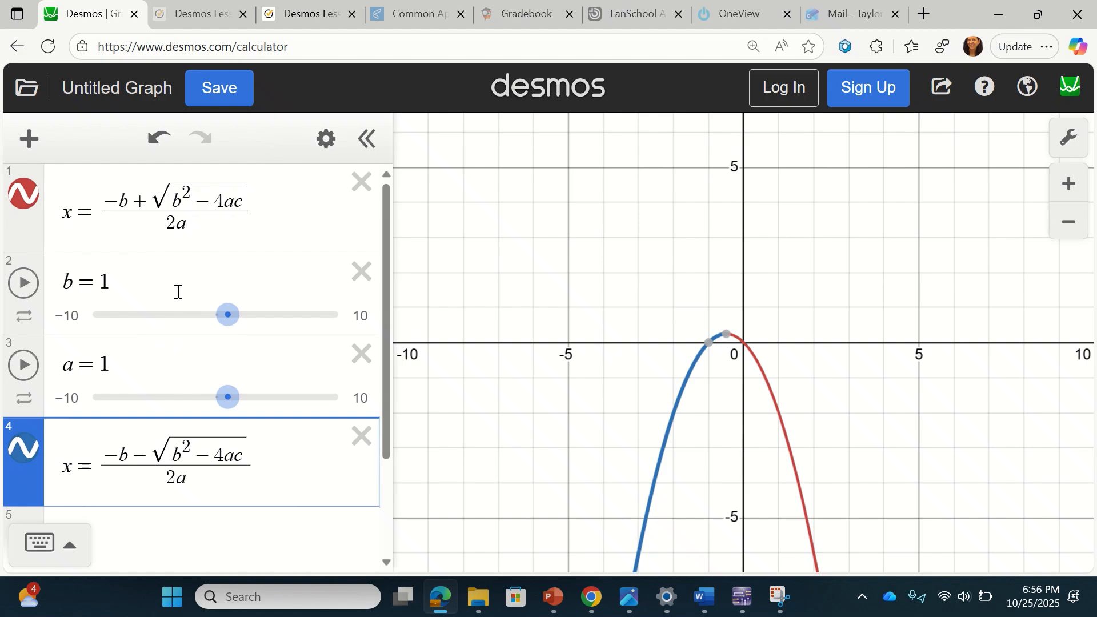
scroll(178, 292, down, 3)
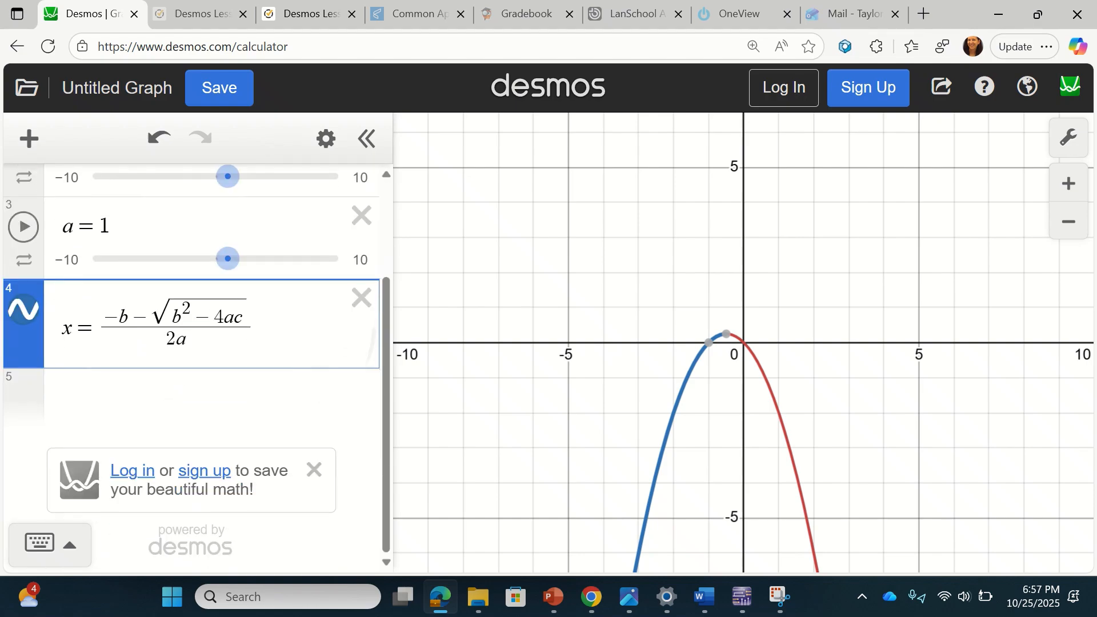
scroll(179, 291, up, 3)
scroll(341, 449, up, 1)
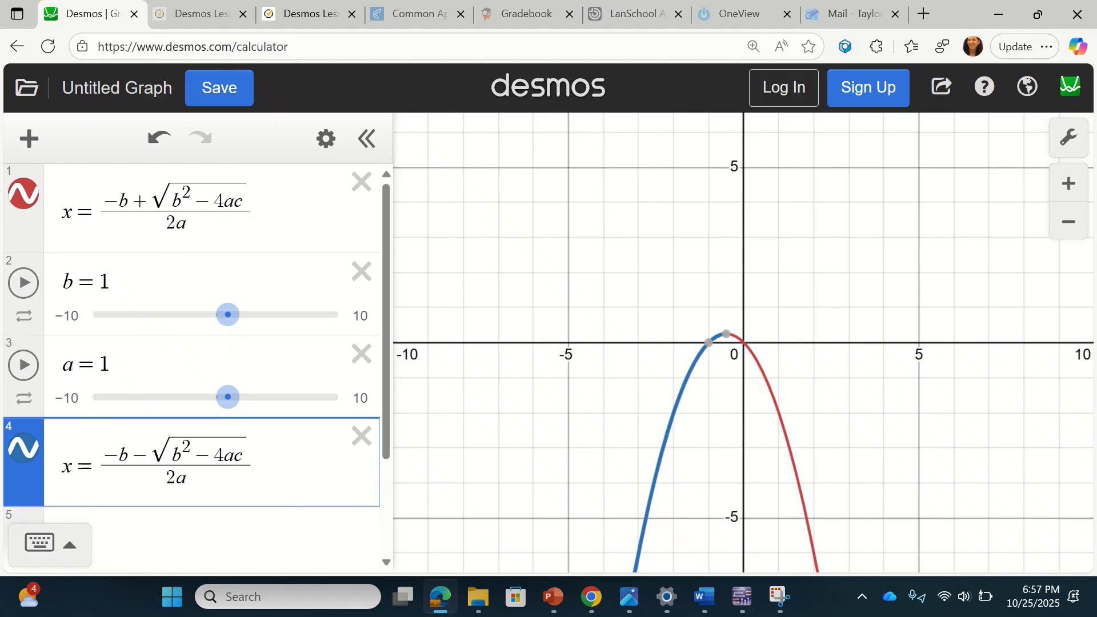
click(361, 353)
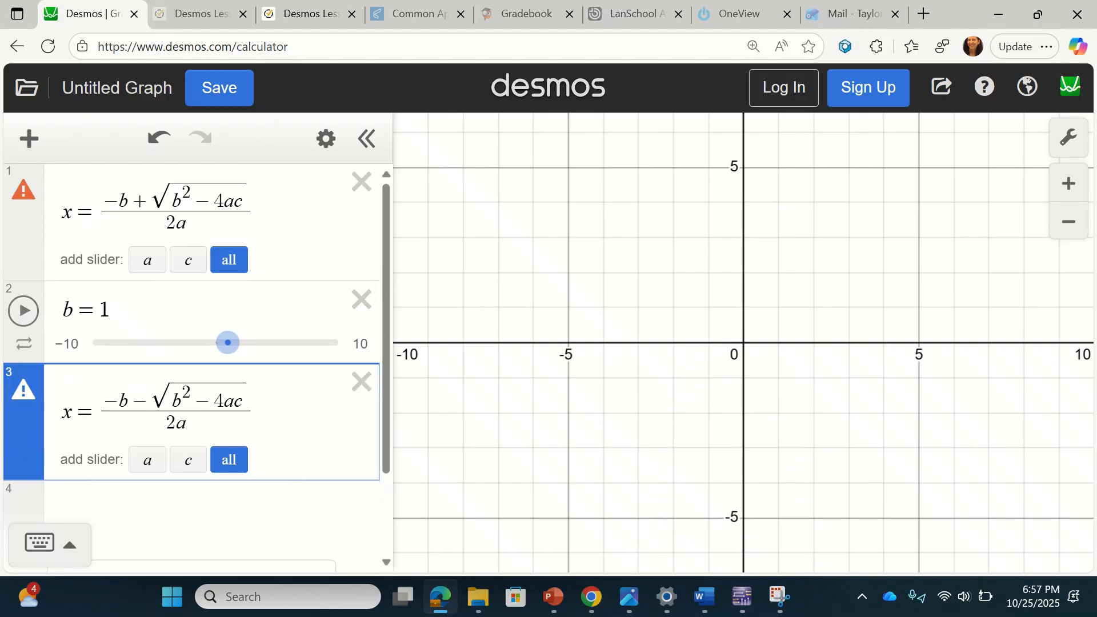
click(229, 259)
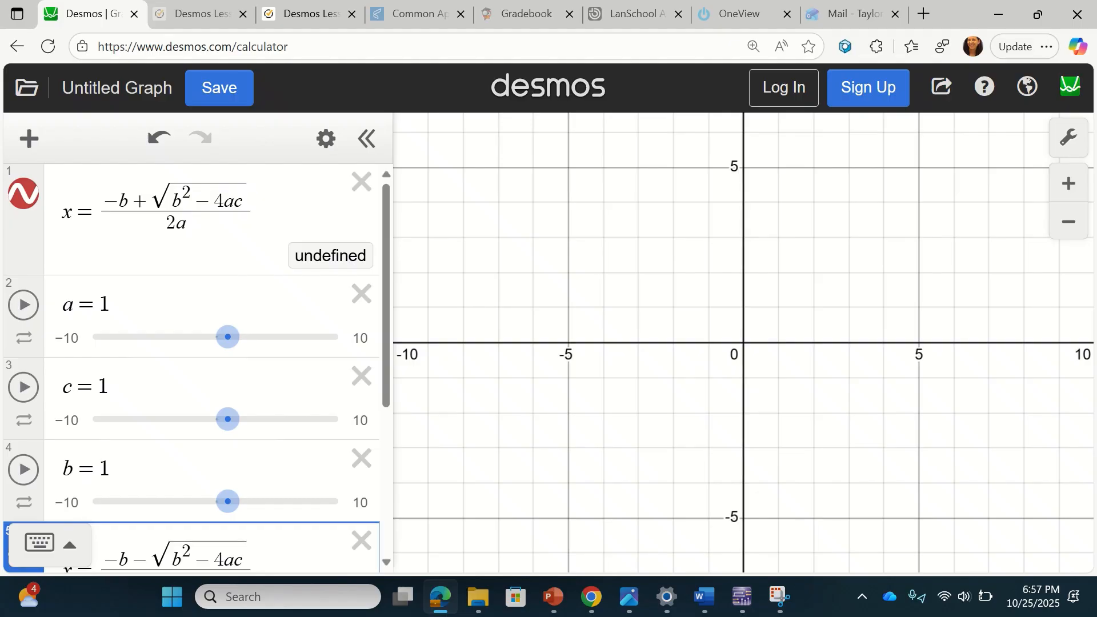
- Widen the expression list slightly and move the slider for a to −4.4
drag(393, 343, 401, 343)
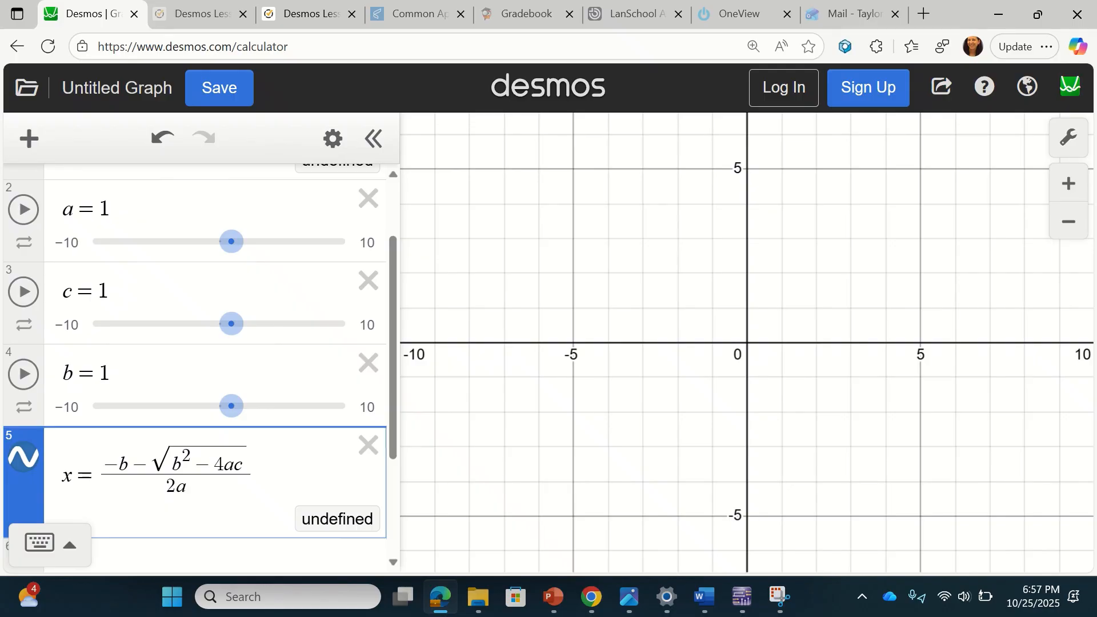
scroll(327, 366, down, 1)
scroll(327, 386, up, 3)
scroll(327, 351, down, 2)
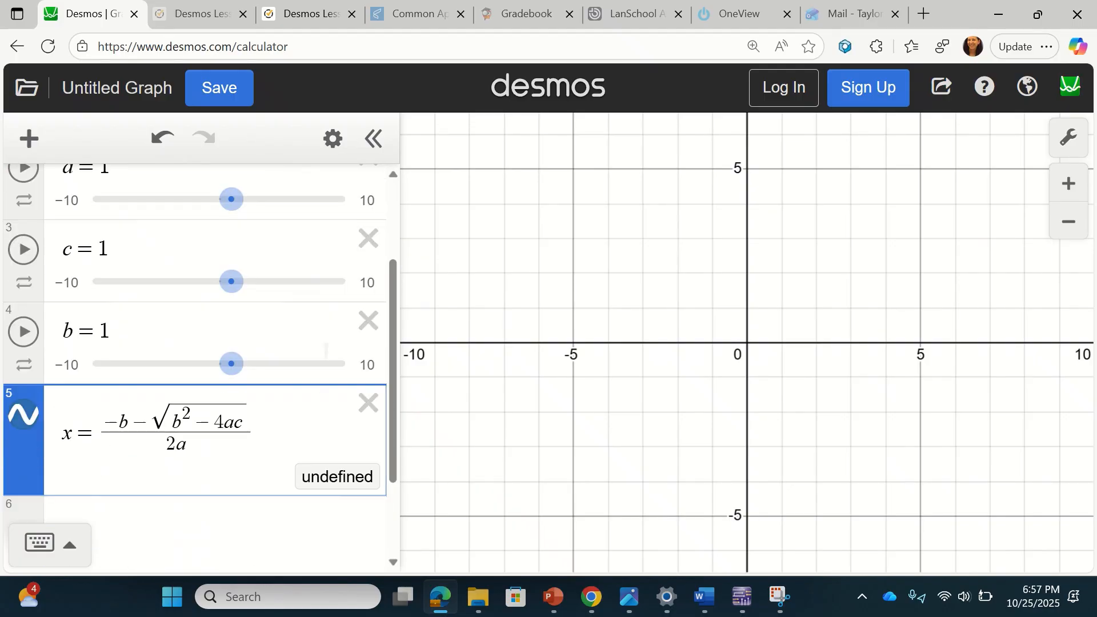
scroll(327, 348, up, 3)
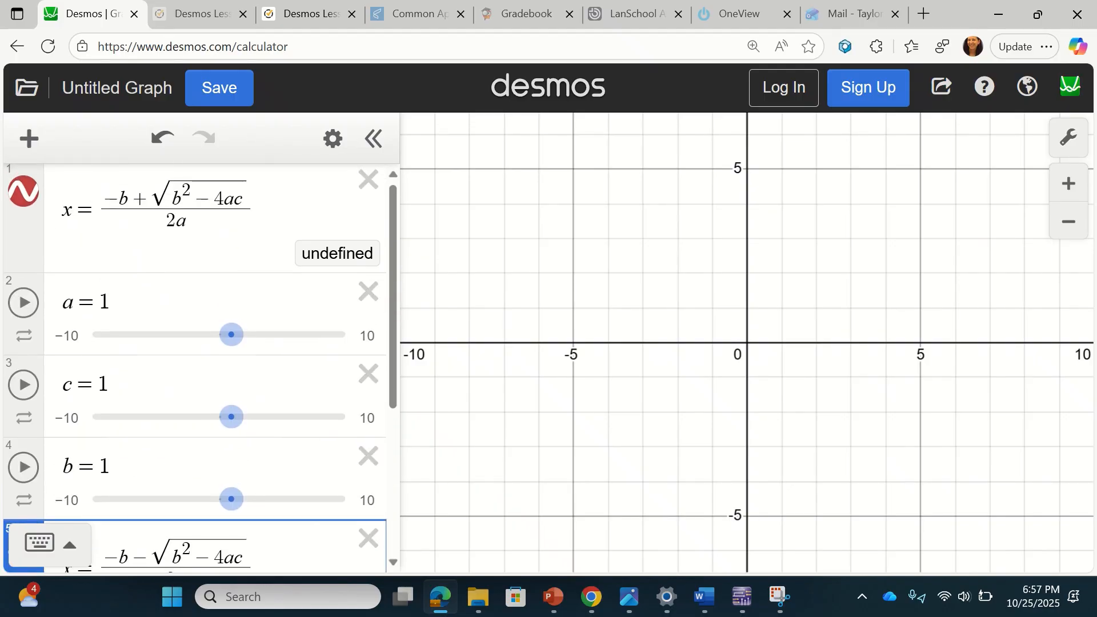
drag(231, 335, 164, 336)
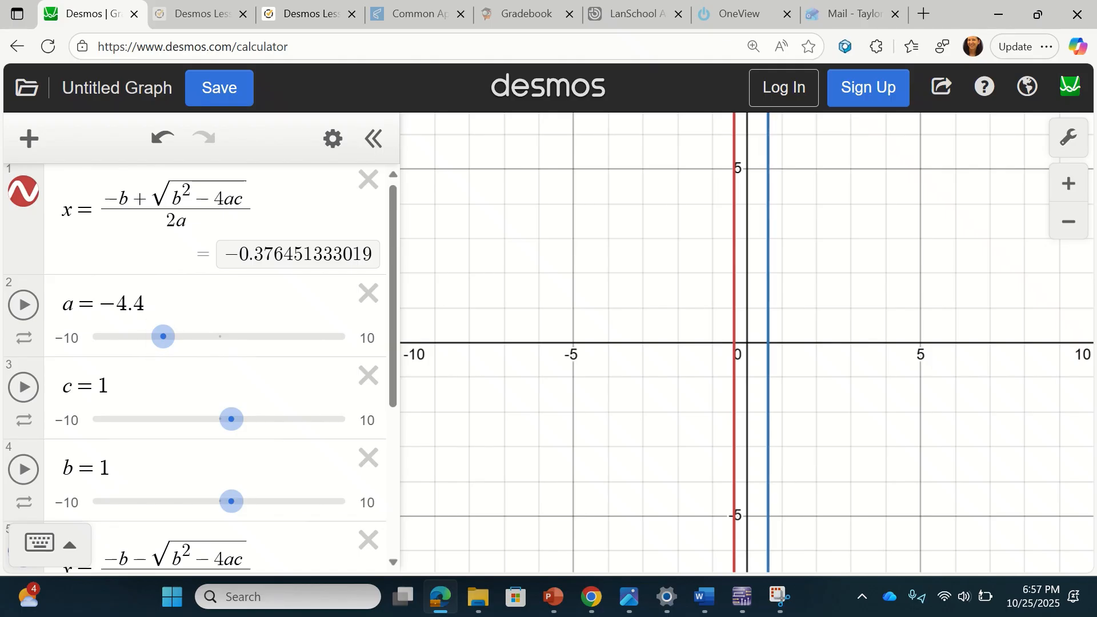
- Move the sliders for c to 6, b to −7.1 and a to 1
drag(231, 417, 295, 419)
scroll(327, 366, down, 1)
drag(231, 455, 129, 455)
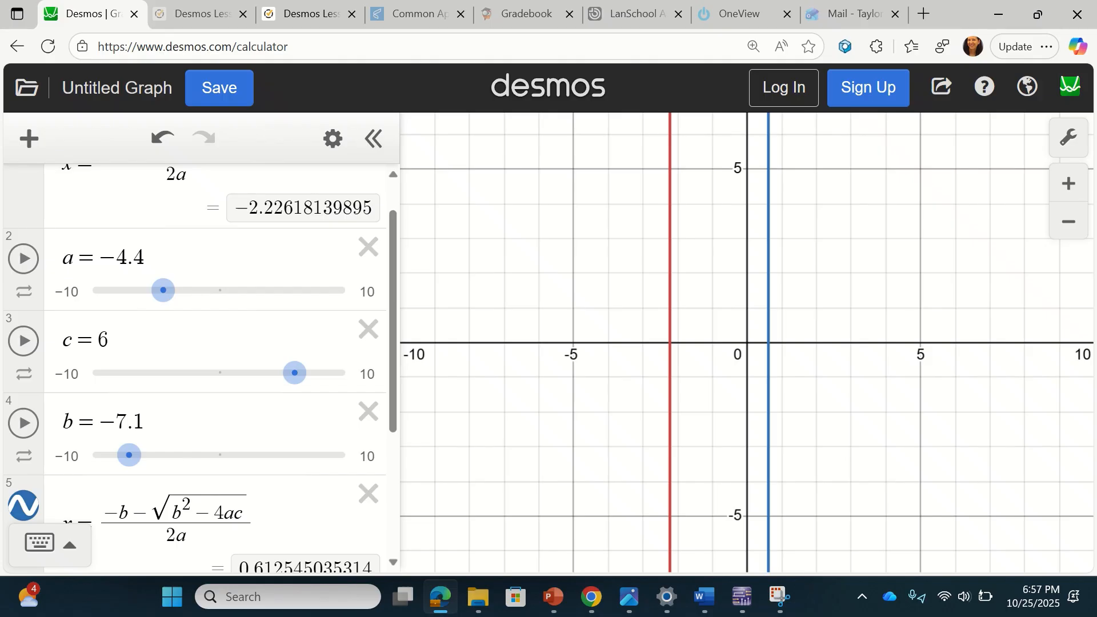
drag(138, 324, 231, 325)
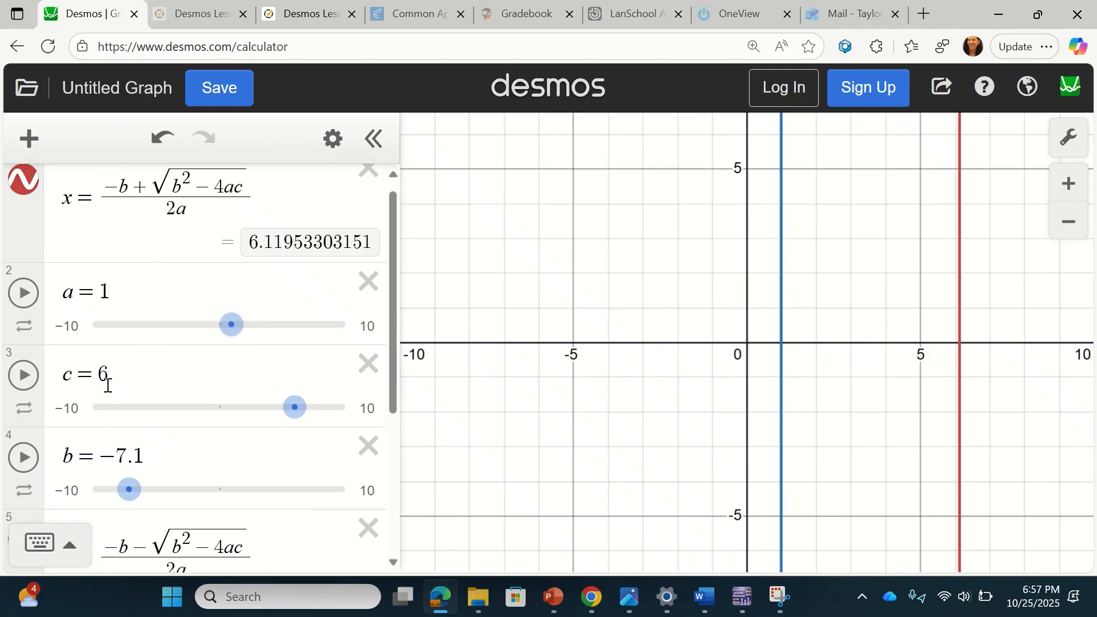
- Play the animation of the b slider briefly and stop it
click(147, 457)
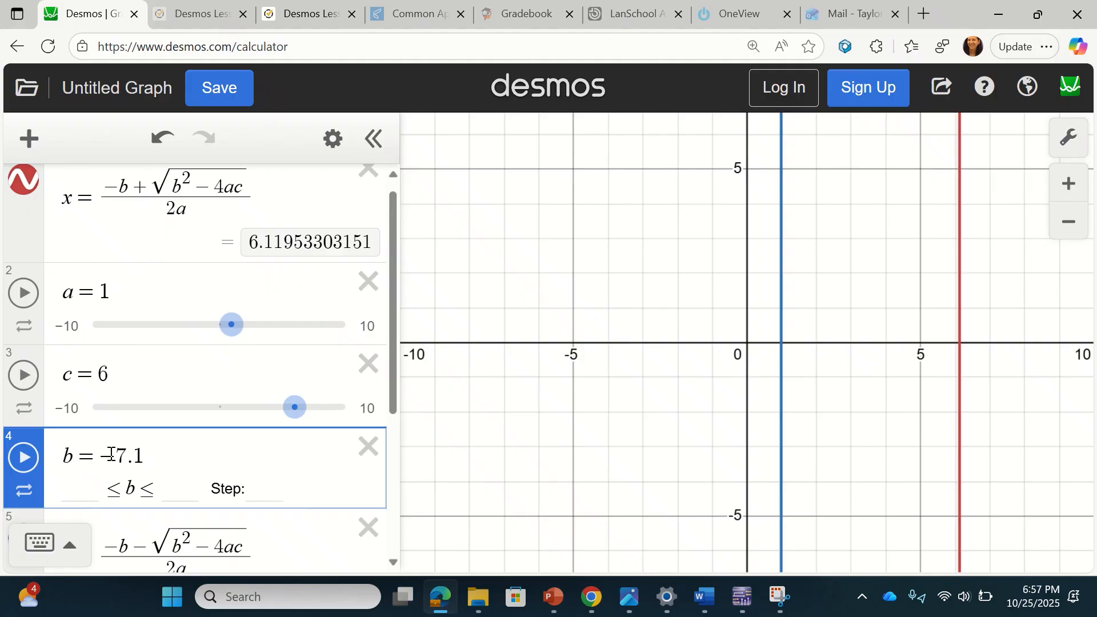
click(23, 462)
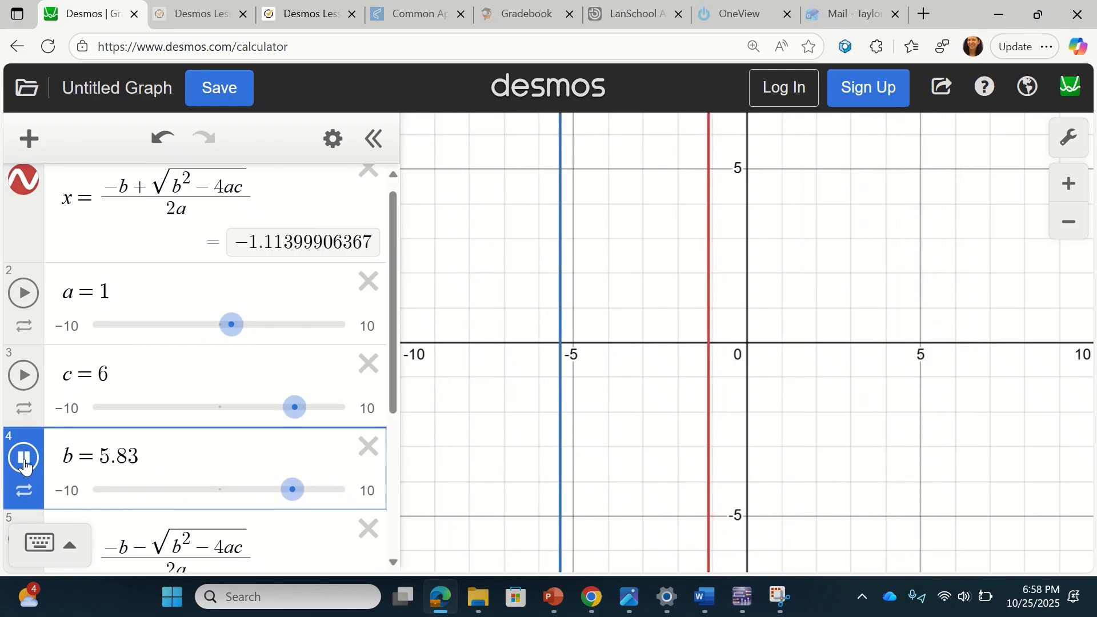
click(24, 462)
- Set the value of b to 7
click(148, 465)
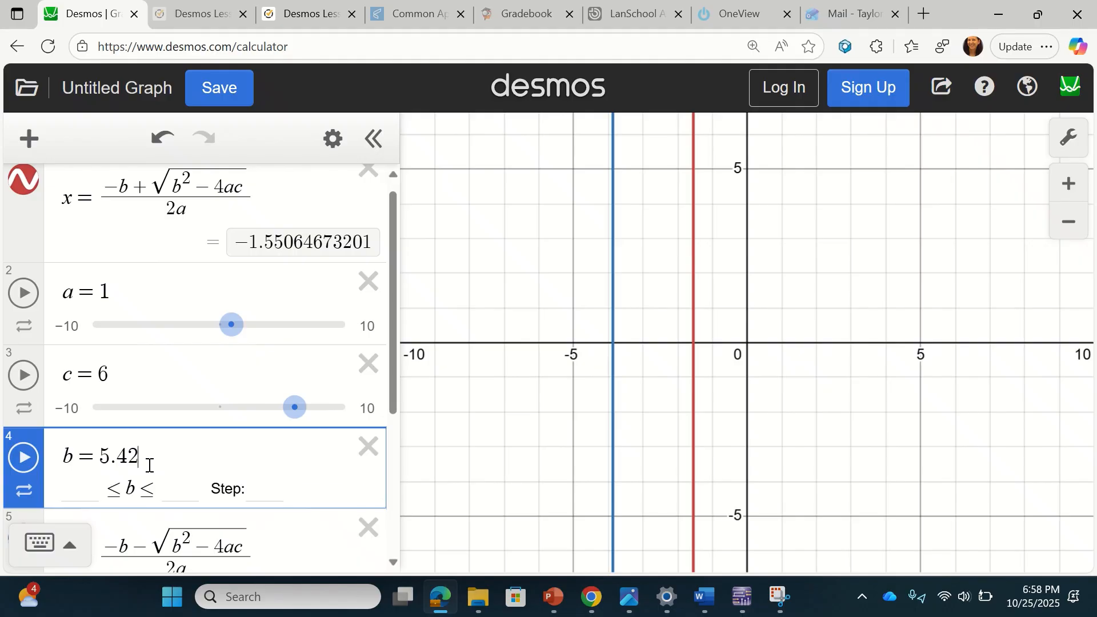
key(BackSpace)
key(BackSpace)
key(BackSpace)
key(BackSpace)
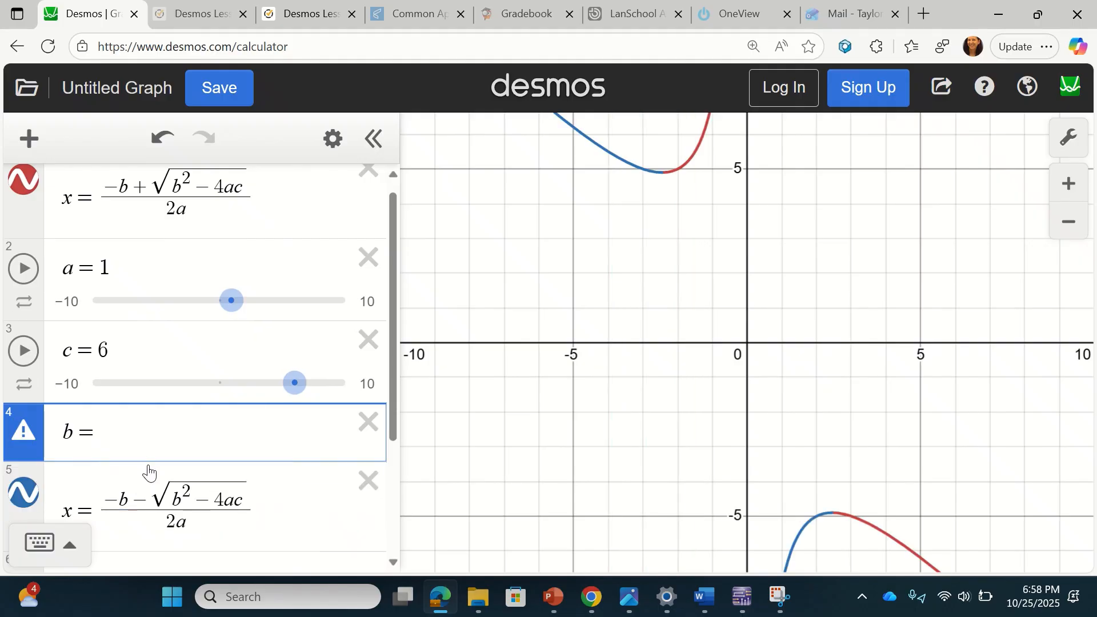
text(7)
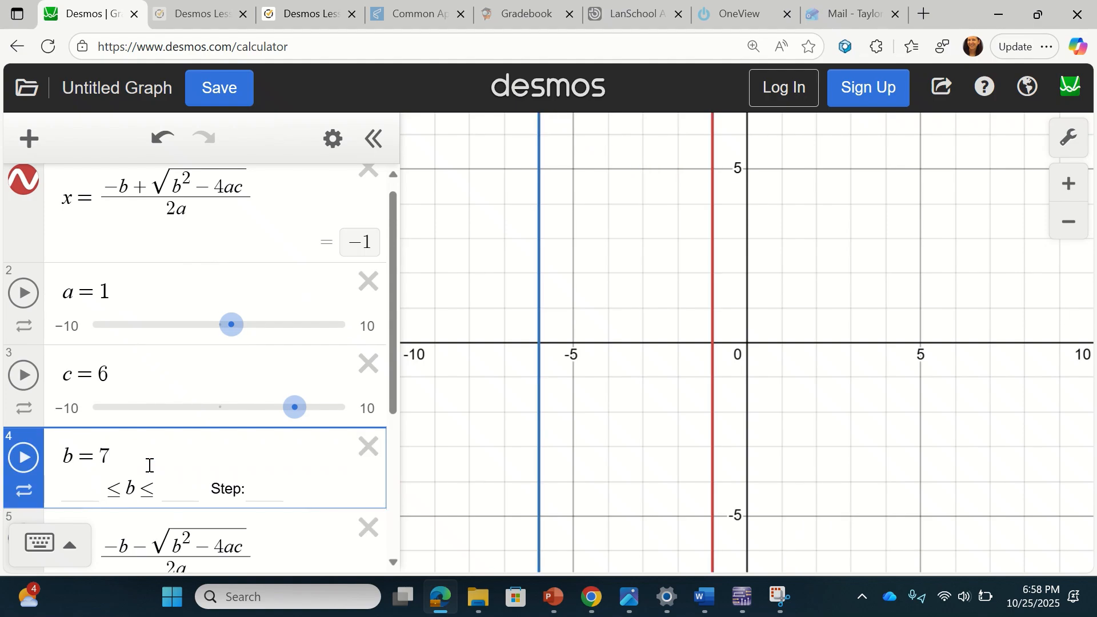
- Set the value of c to 8
click(120, 372)
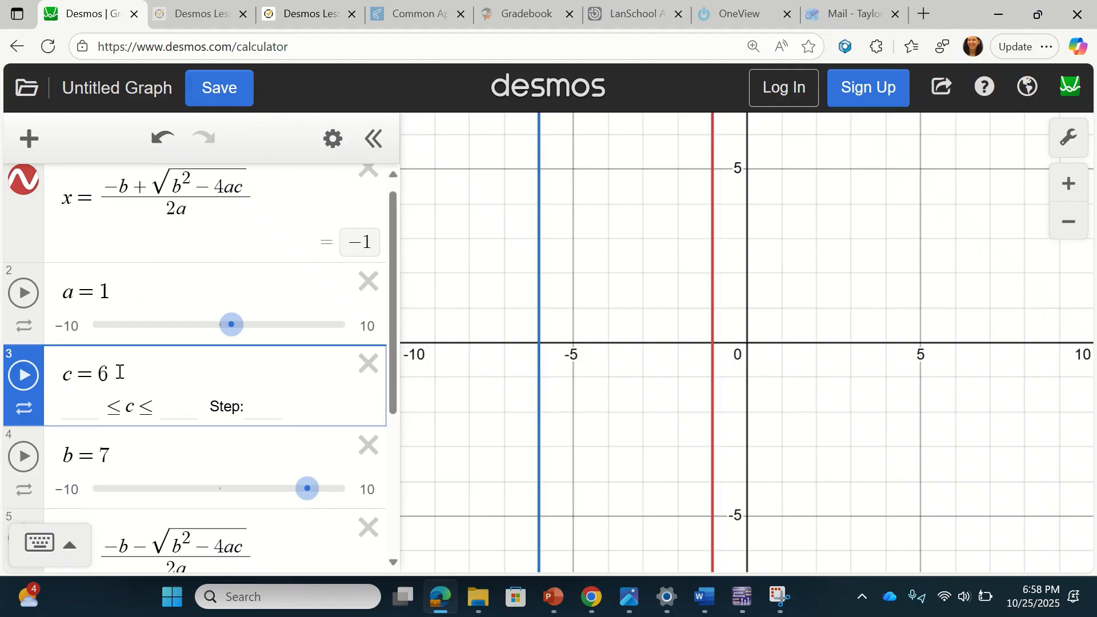
key(BackSpace)
text(8)
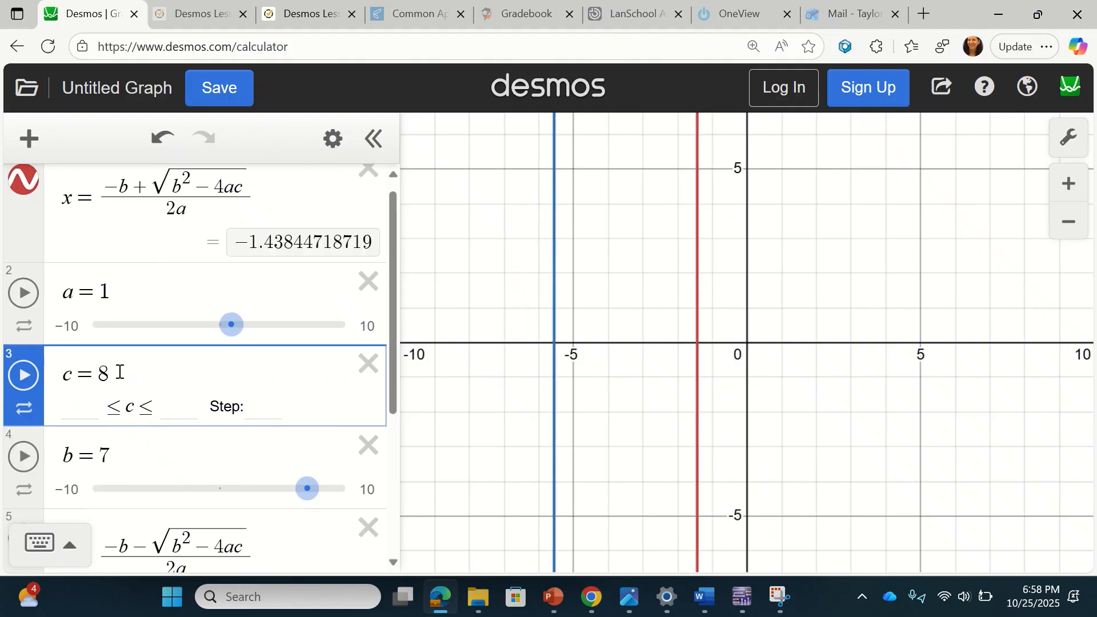
- Reduce the page zoom to 100% so both formula versions and all three sliders fit in the expression list
mouse_move(394, 359)
mouse_down()
mouse_move(393, 401)
mouse_move(393, 359)
mouse_move(393, 368)
mouse_up()
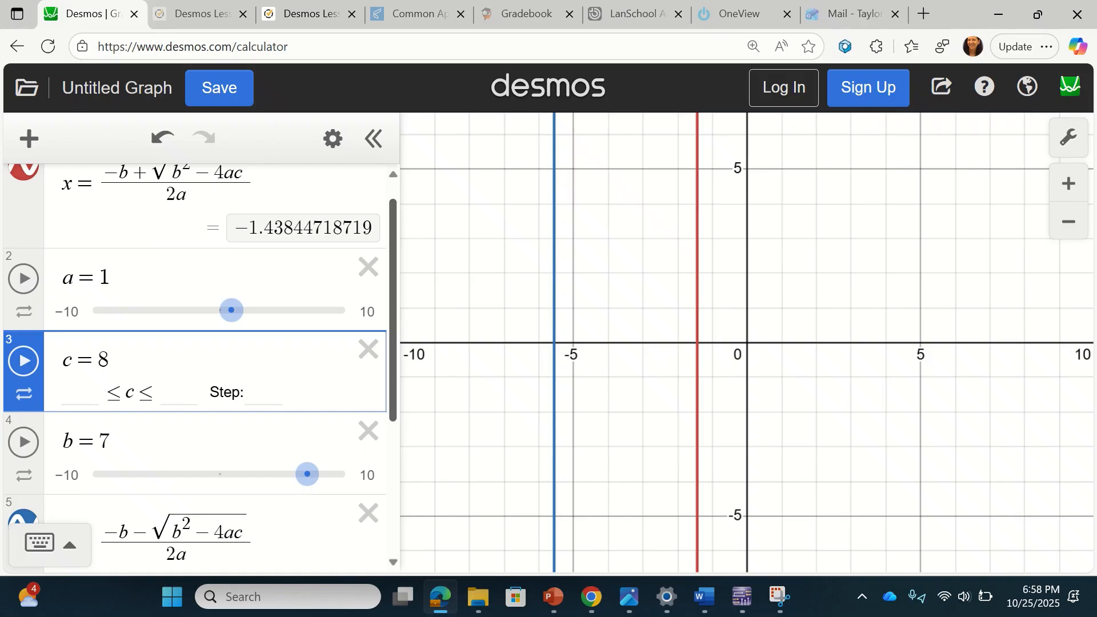
scroll(388, 338, up, 1)
click(387, 338)
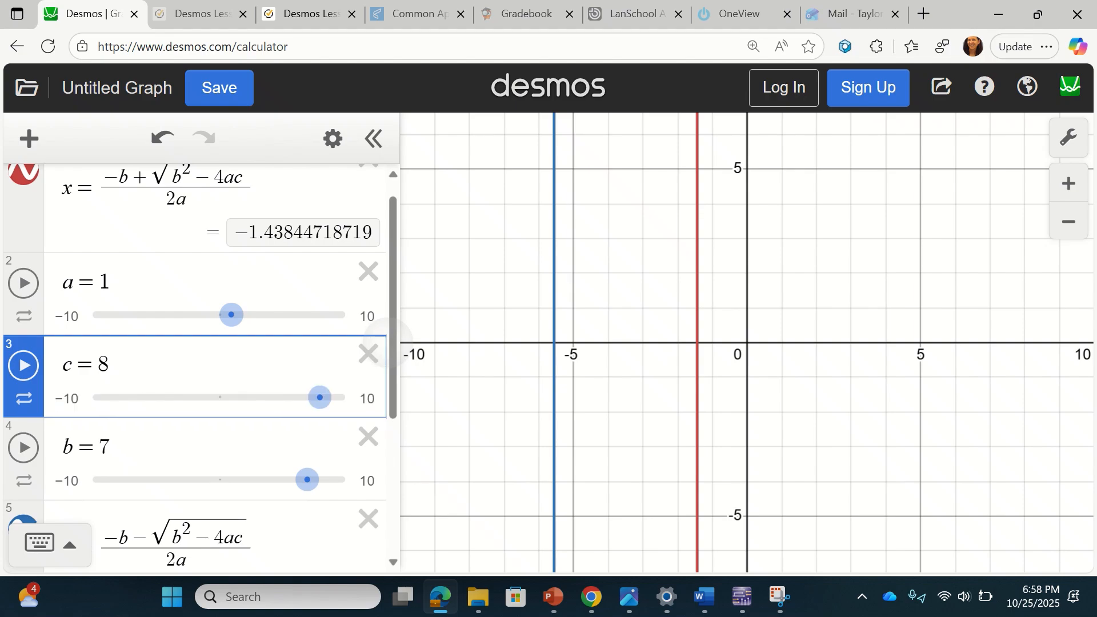
scroll(388, 337, up, 1)
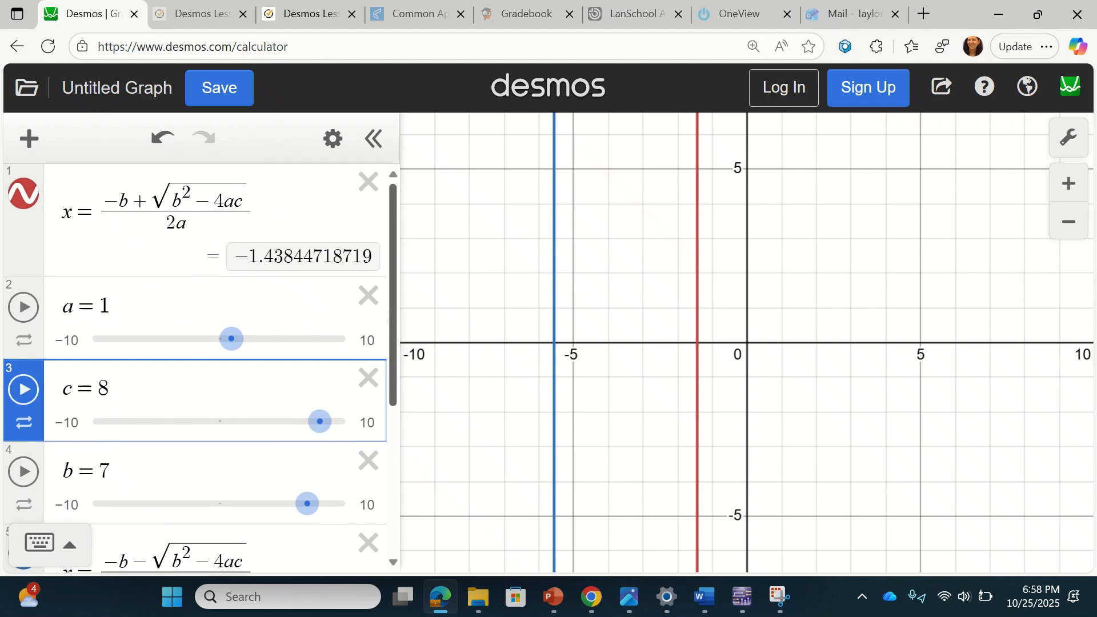
drag(392, 341, 393, 375)
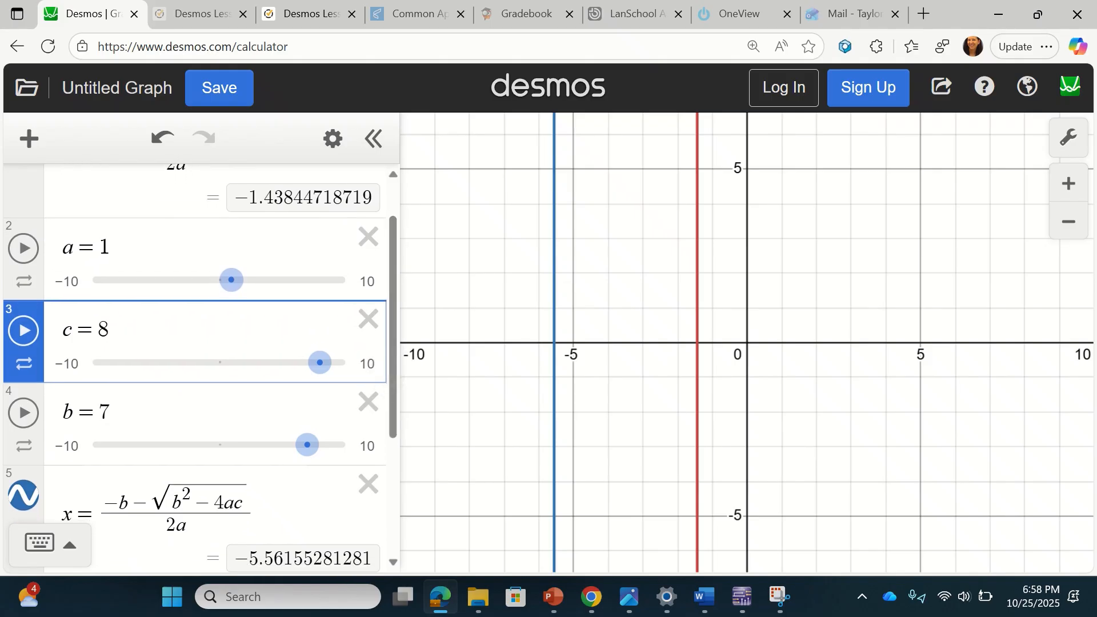
key(ctrl+minus)
key(ctrl+minus)
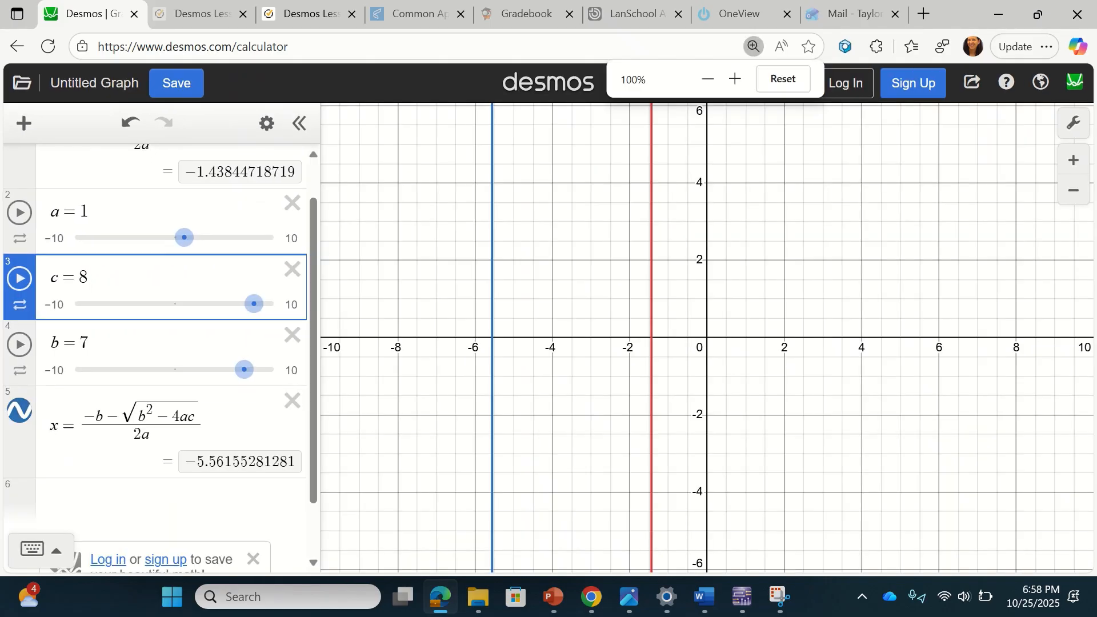
scroll(171, 359, up, 1)
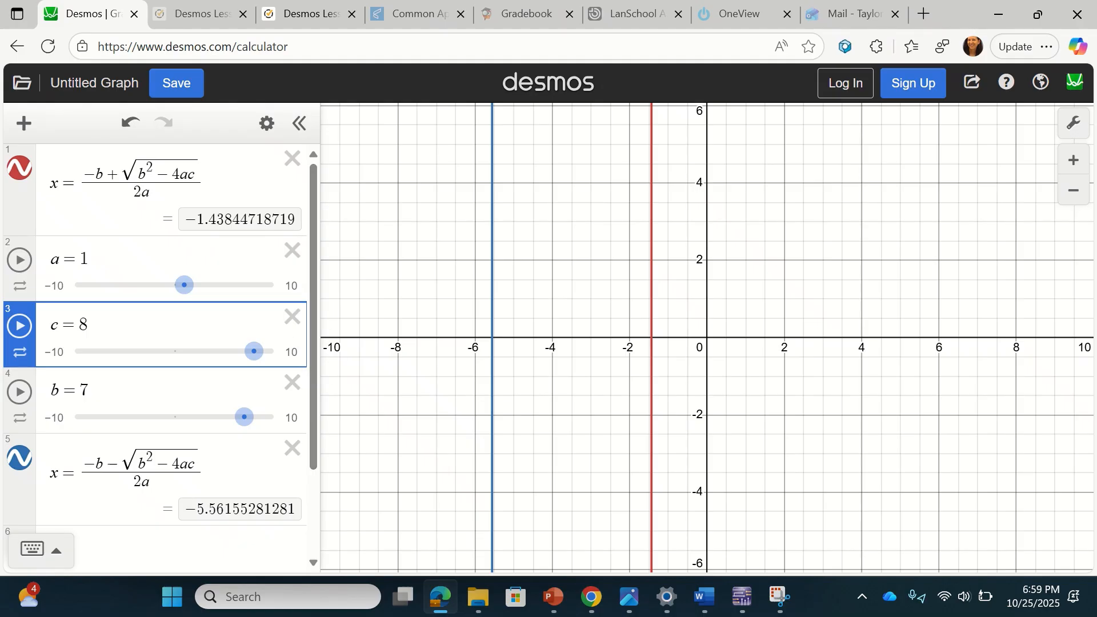
key(ctrl+plus)
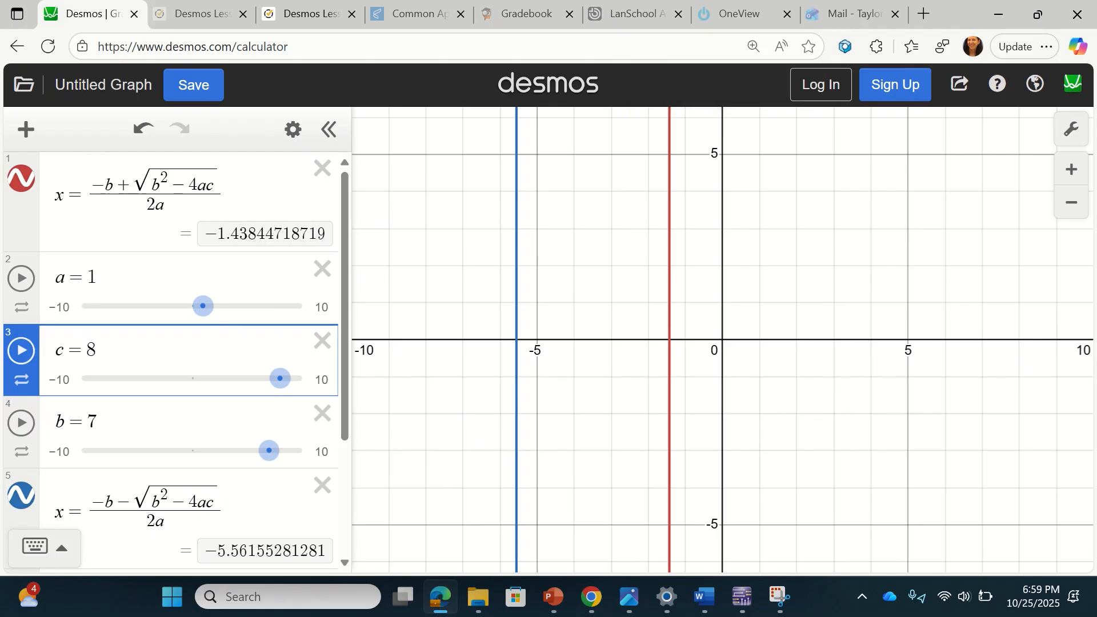
key(ctrl+minus)
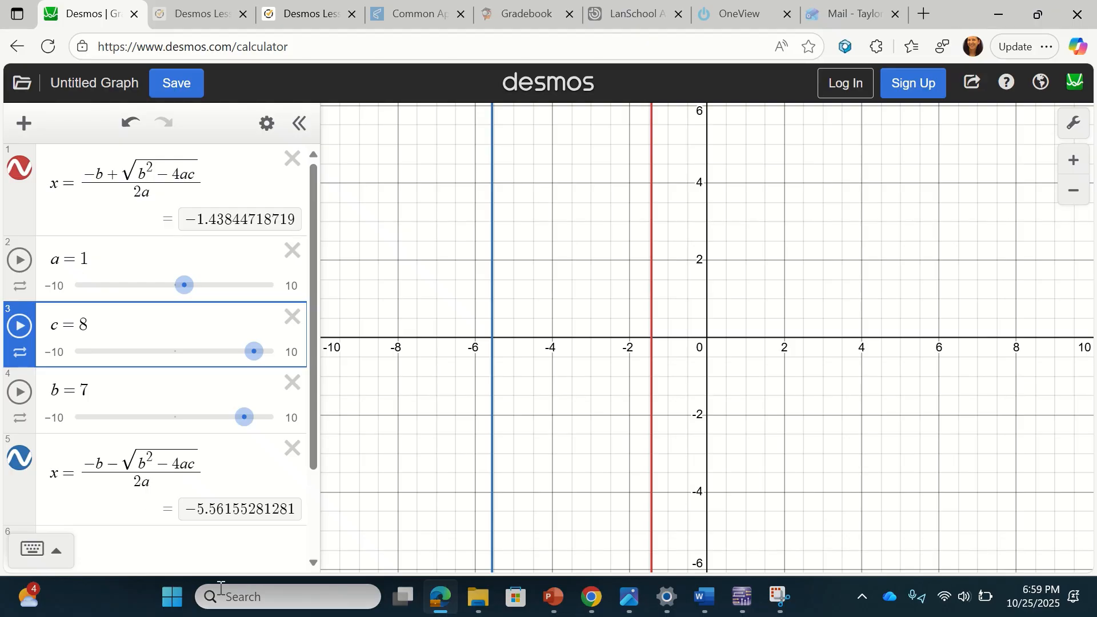
- Capture a Snipping Tool screenshot of the expression list with both formula versions, the sliders and their results
click(780, 599)
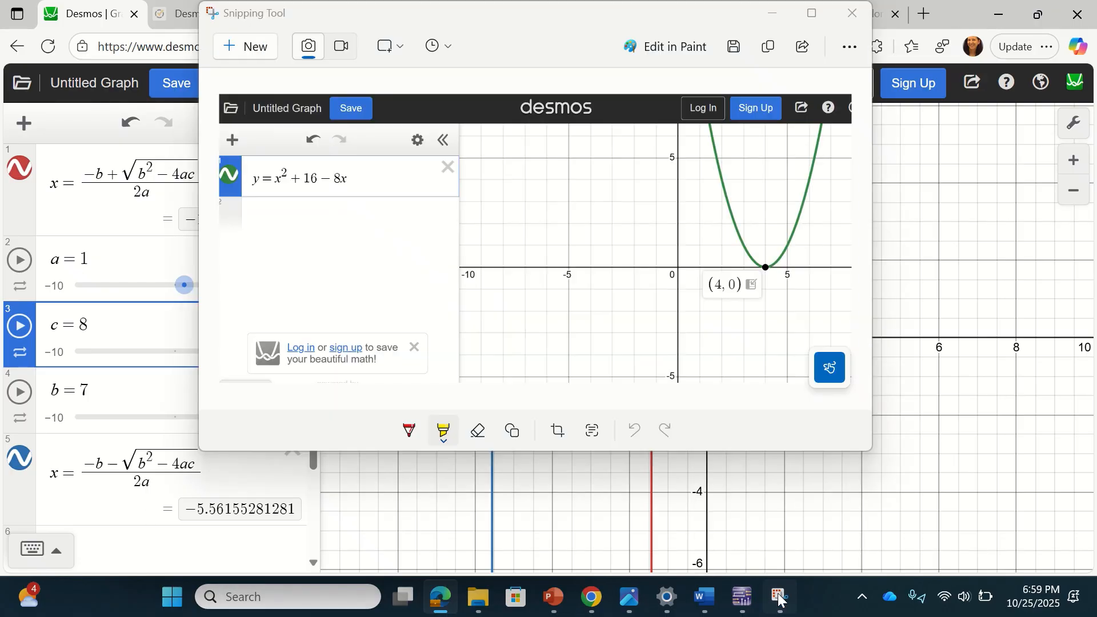
click(245, 46)
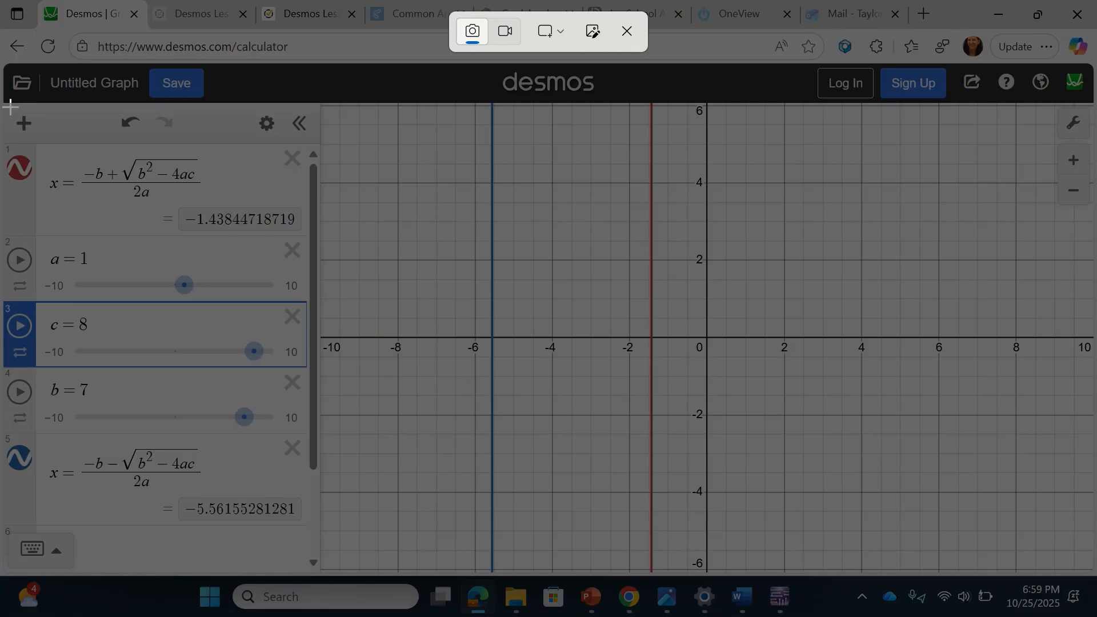
drag(10, 106, 310, 545)
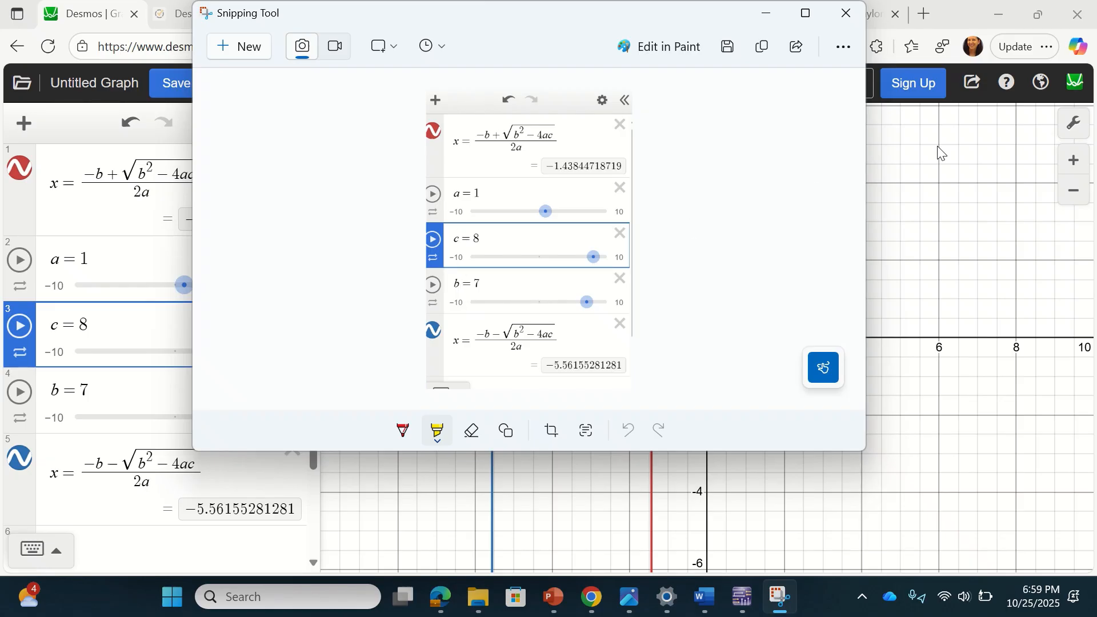
click(930, 191)
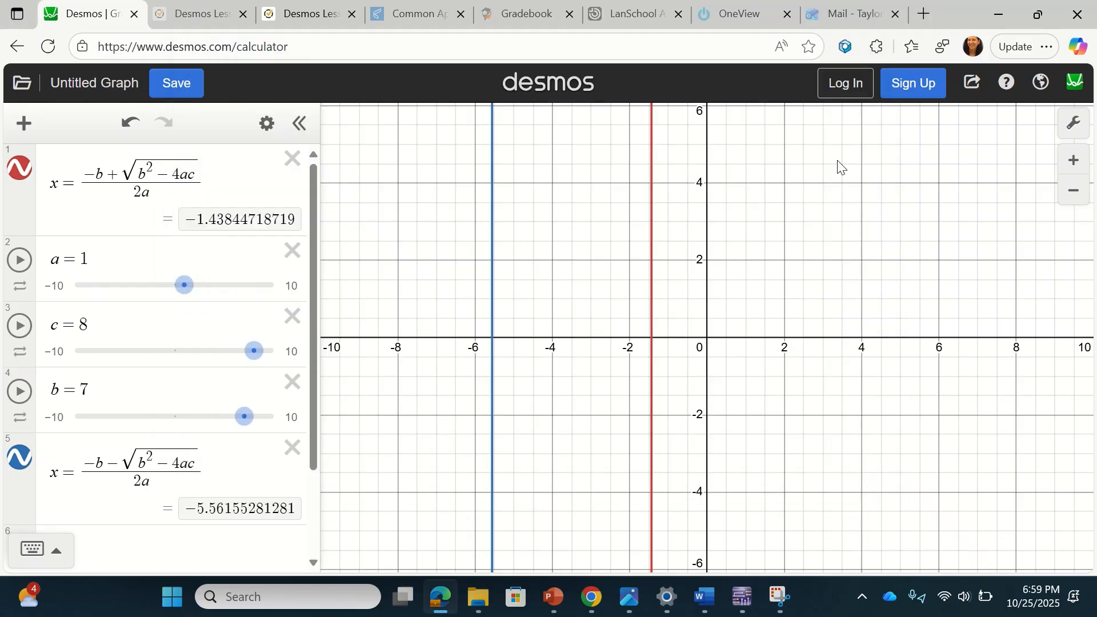
- In the Formative assignment, paste the screenshot into the message box of question 10 and close the box
click(303, 16)
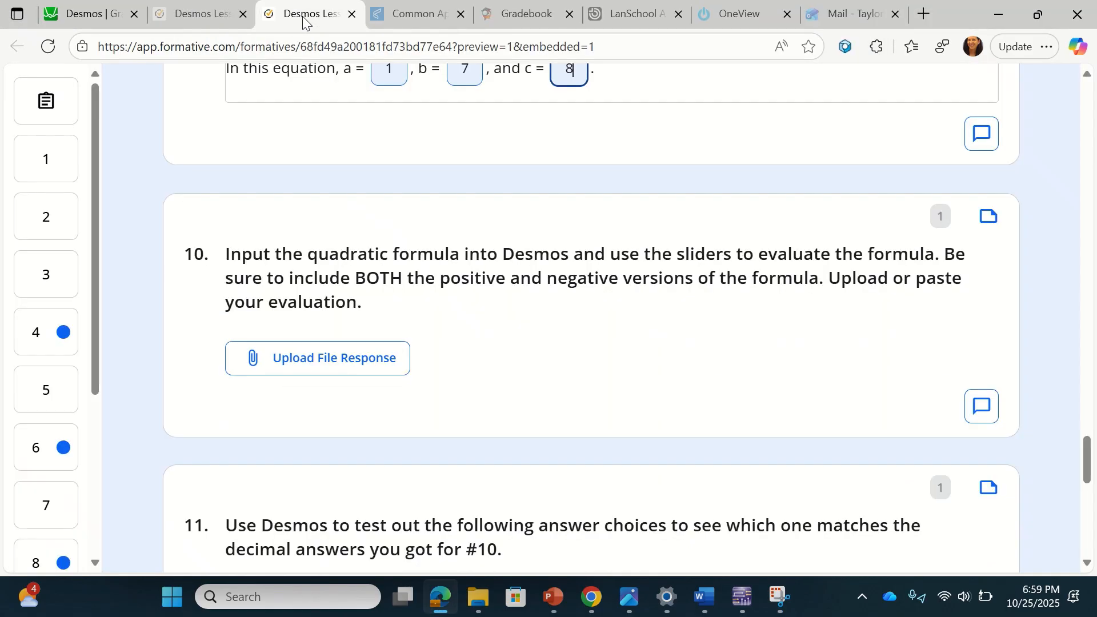
click(980, 408)
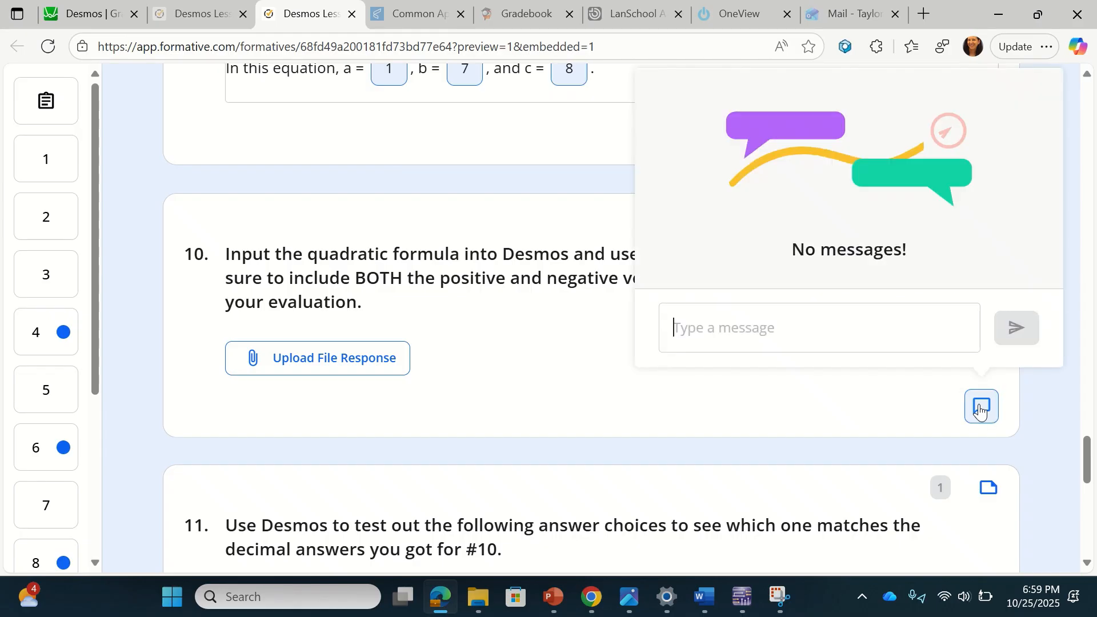
key(ctrl+v)
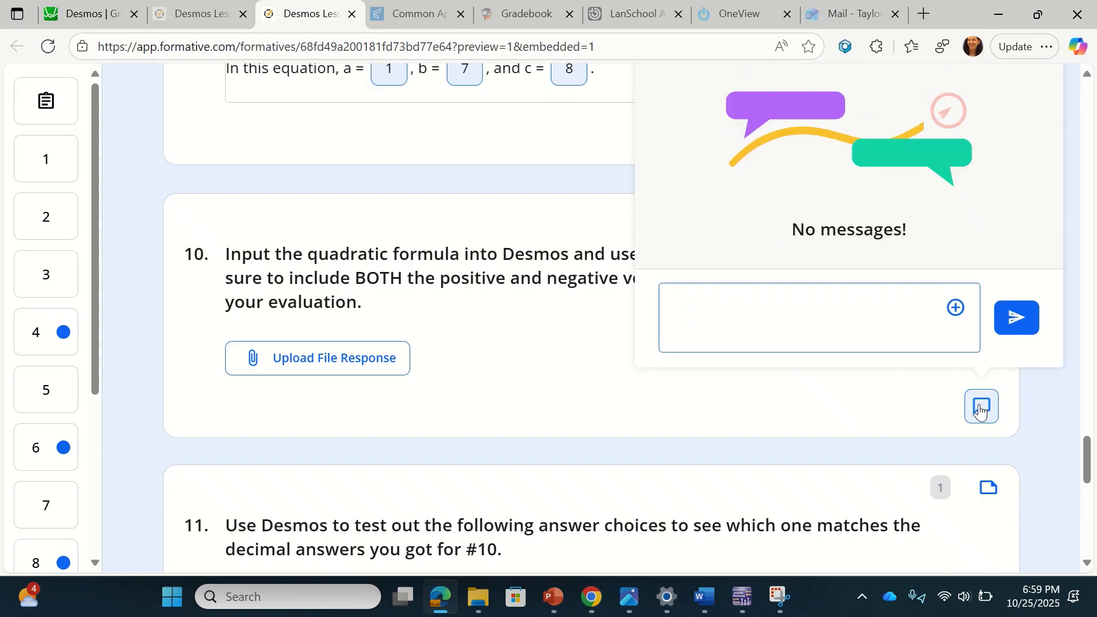
click(981, 408)
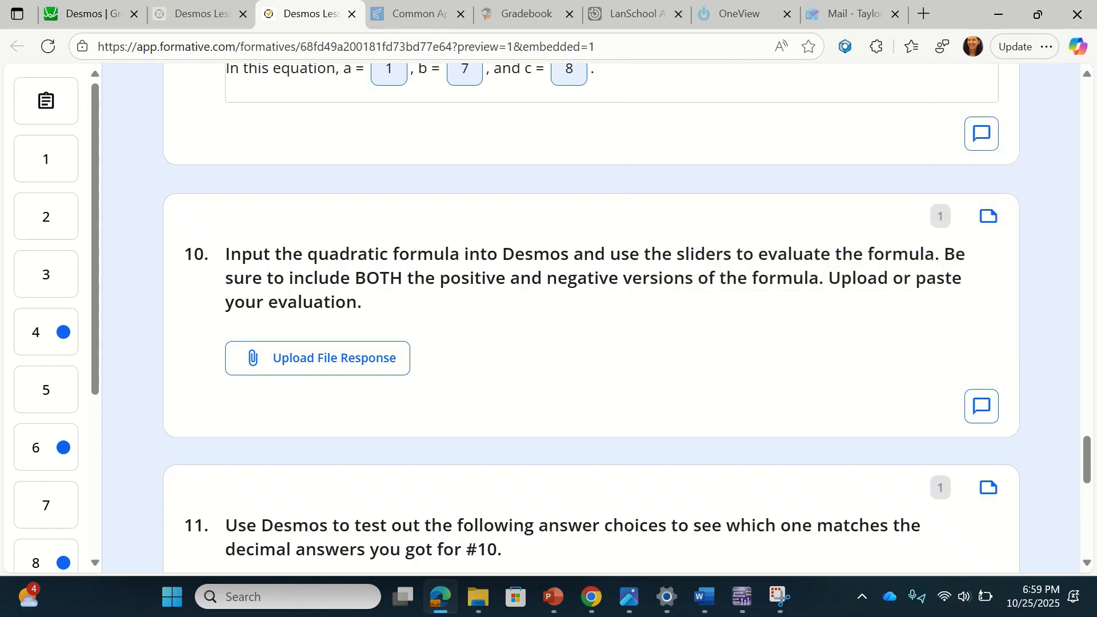
- Select x = (7 ± √17)/2 for question 11 and check the decimal results in Desmos for comparison
scroll(591, 372, down, 5)
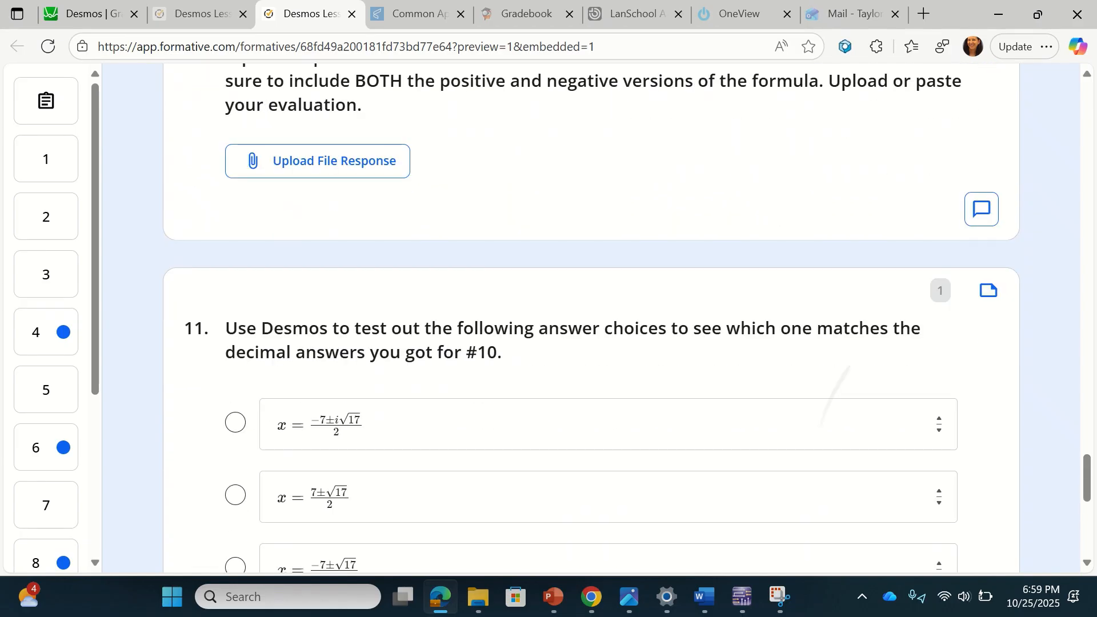
scroll(999, 348, down, 1)
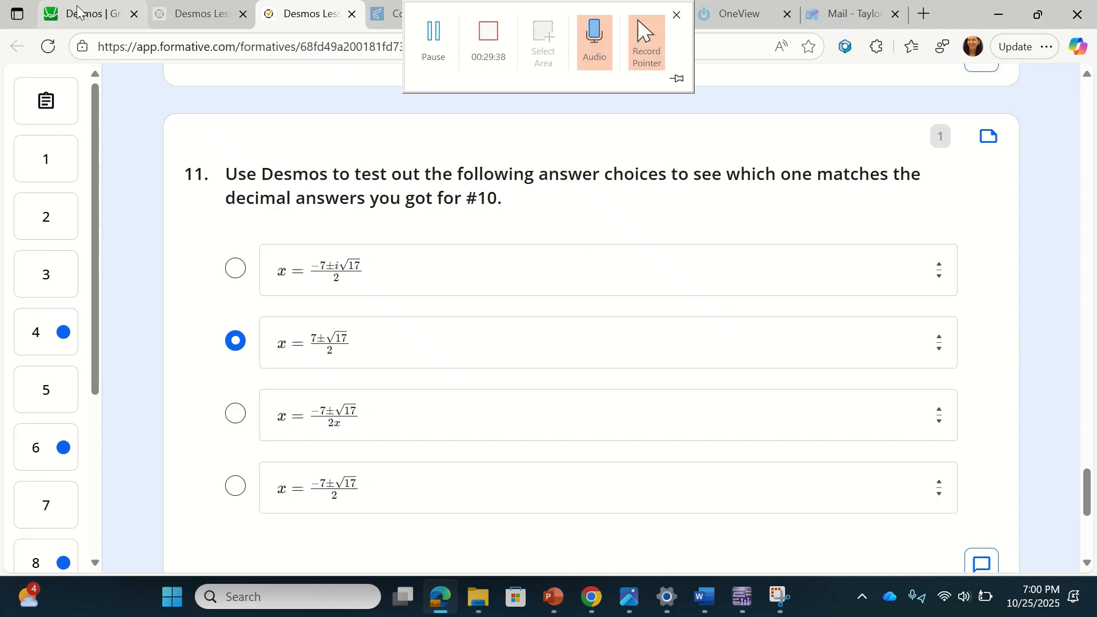
click(103, 16)
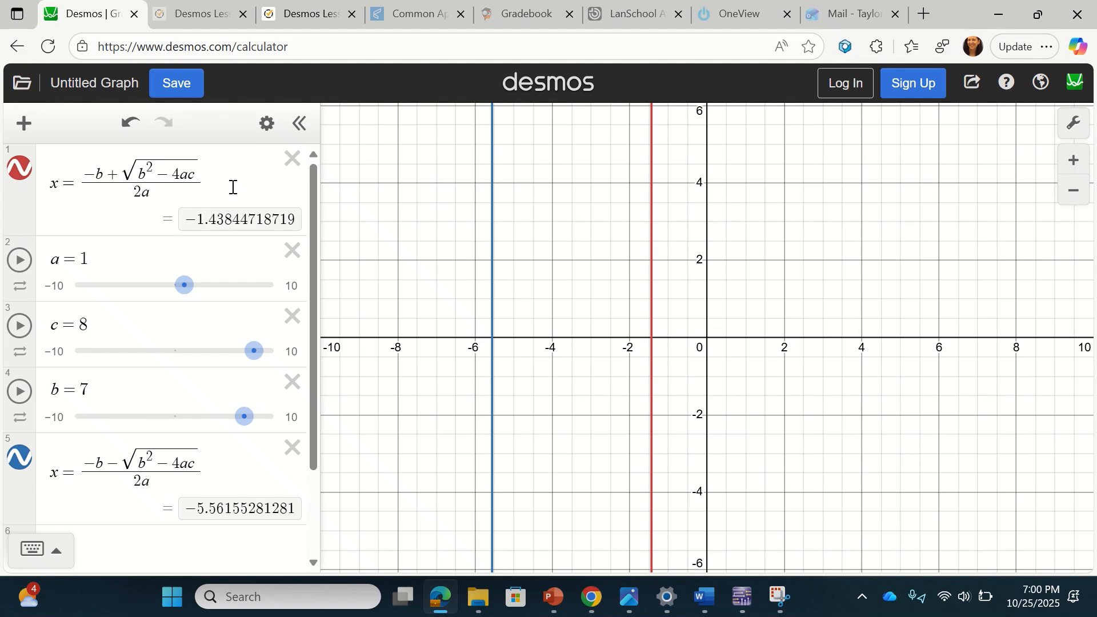
click(296, 20)
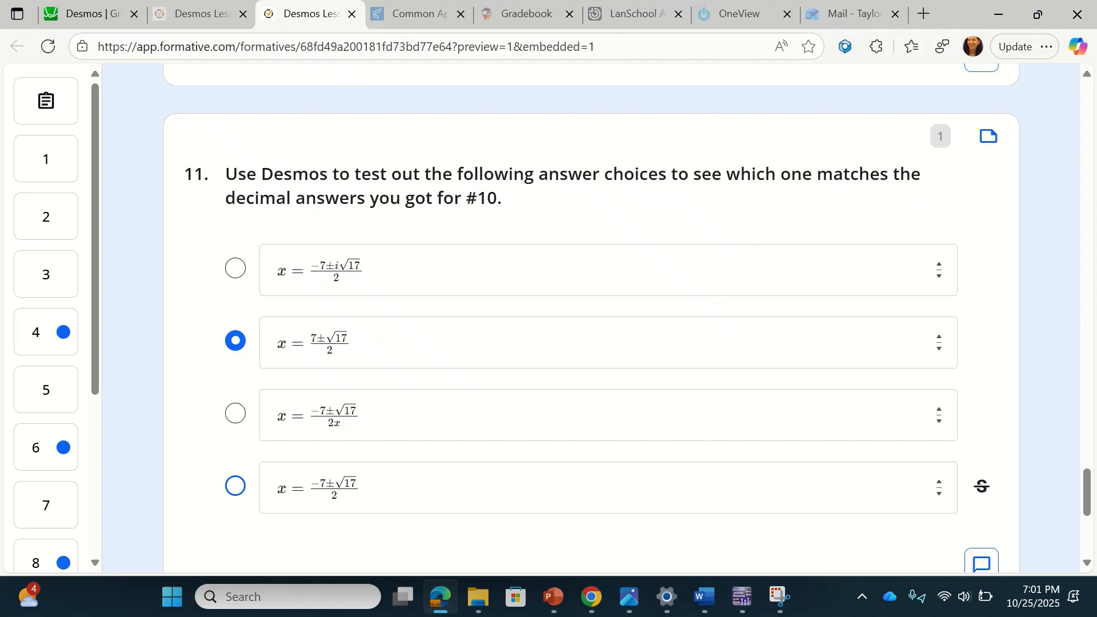
- Evaluate (7 + √17)/2 in a new Desmos expression below the negative version of the quadratic formula
key(ctrl+1)
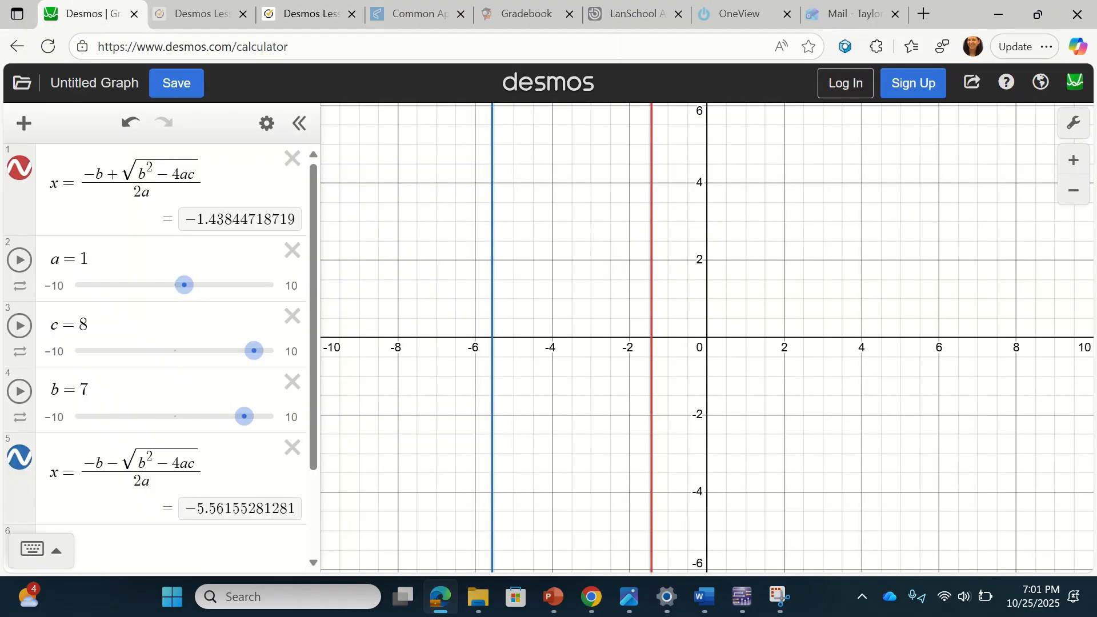
scroll(183, 503, down, 1)
click(183, 503)
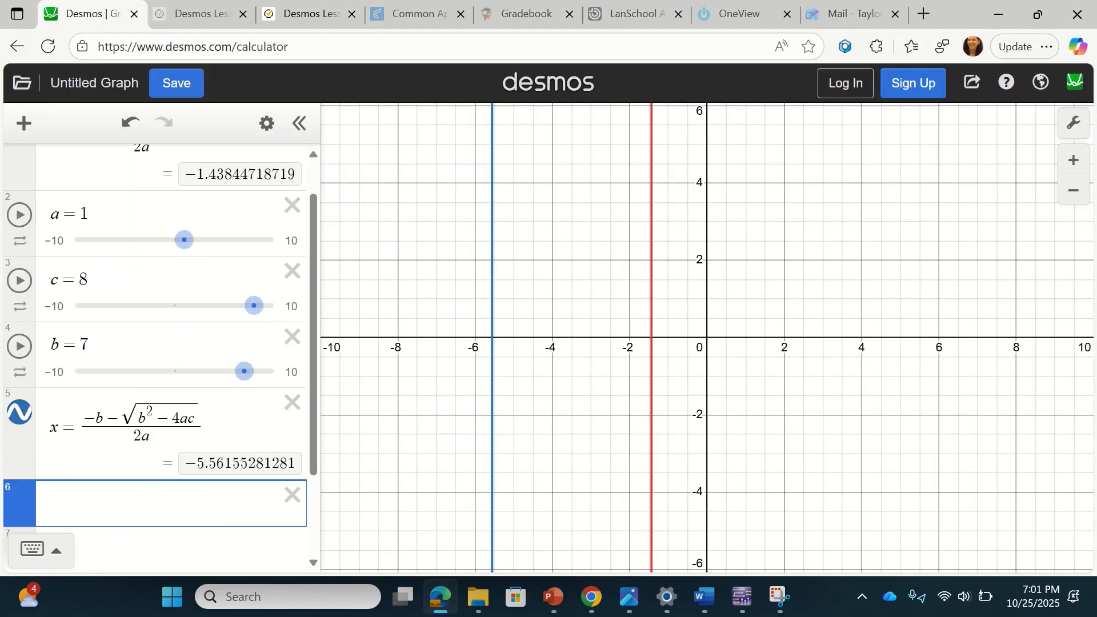
text(/)
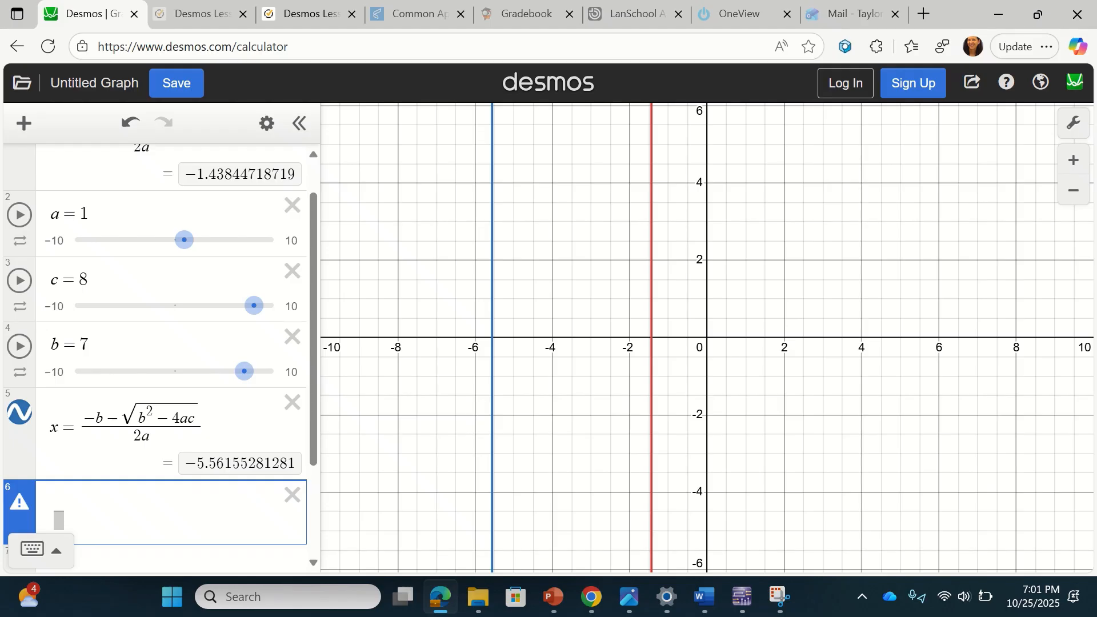
text(7+s)
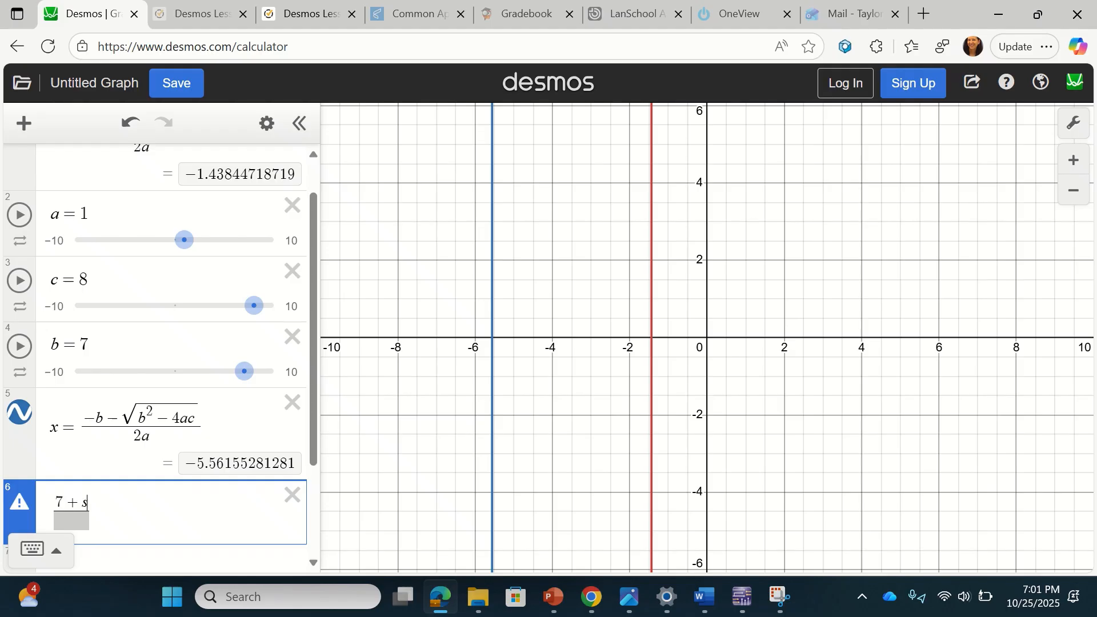
text(qrt)
text(17)
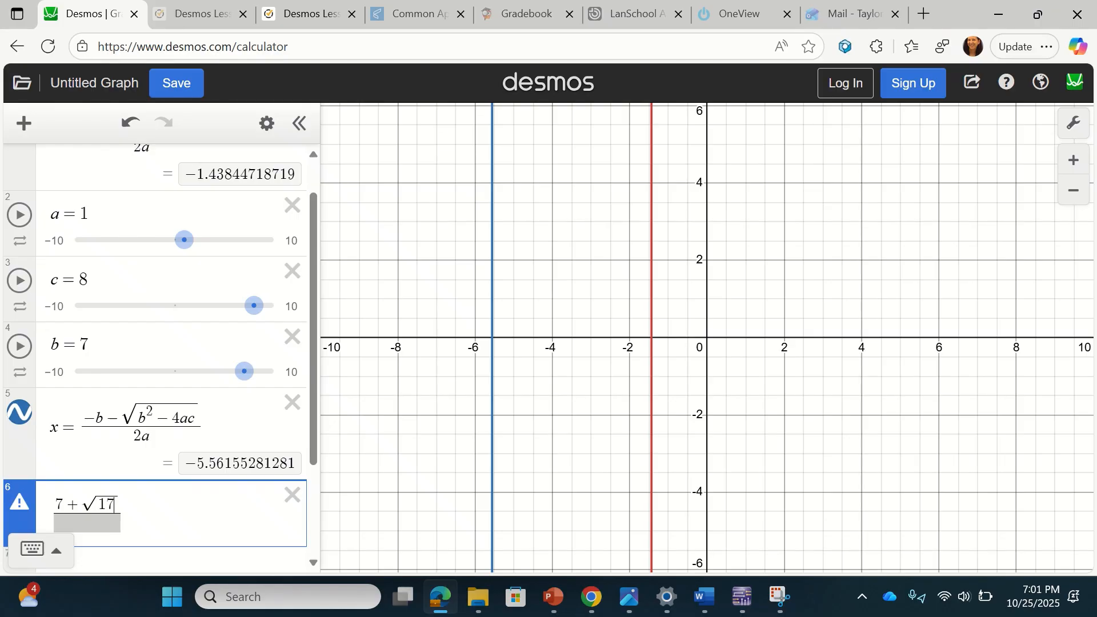
key(Down)
text(2)
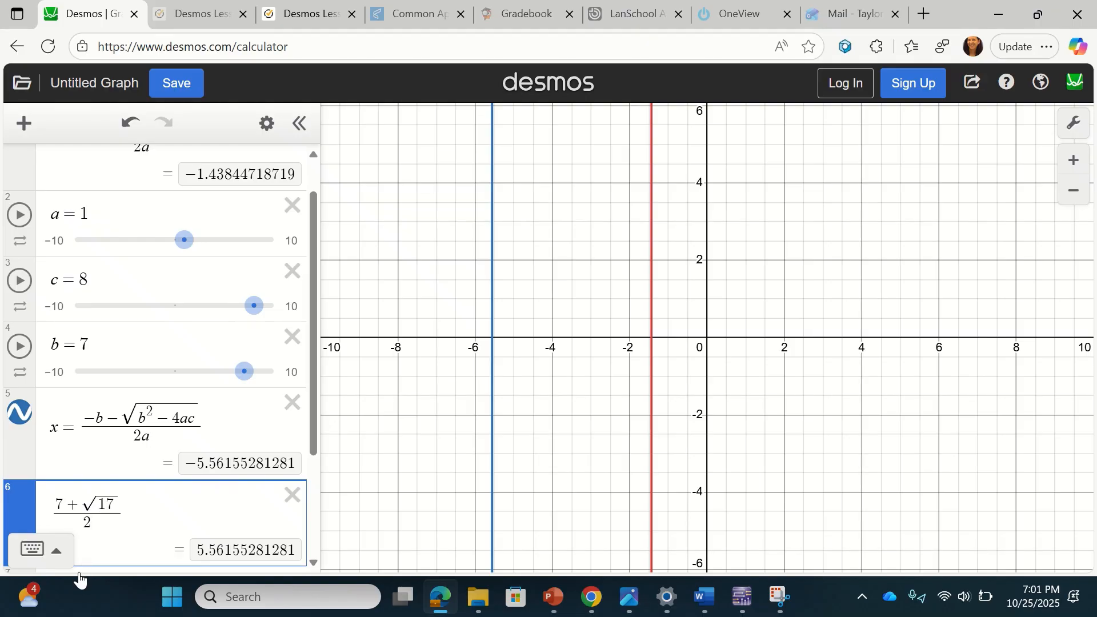
- Evaluate (7 − √17)/2 in the last Desmos expression, and in Formative change the question 11 answer to x = (−7 ± √17)/2
key(BackSpace)
text(-)
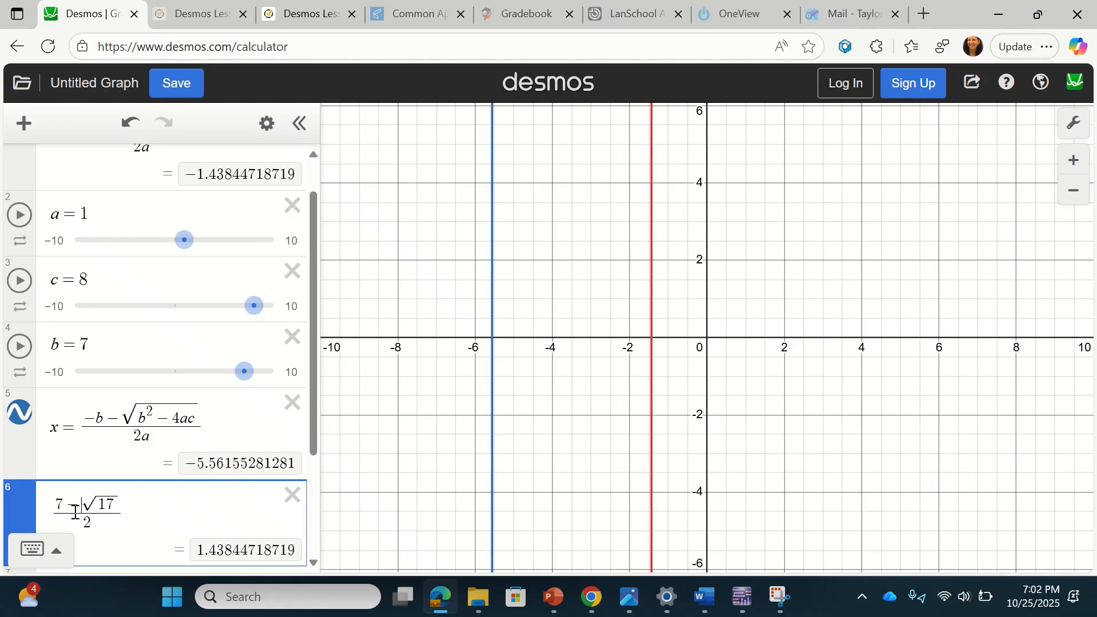
click(312, 22)
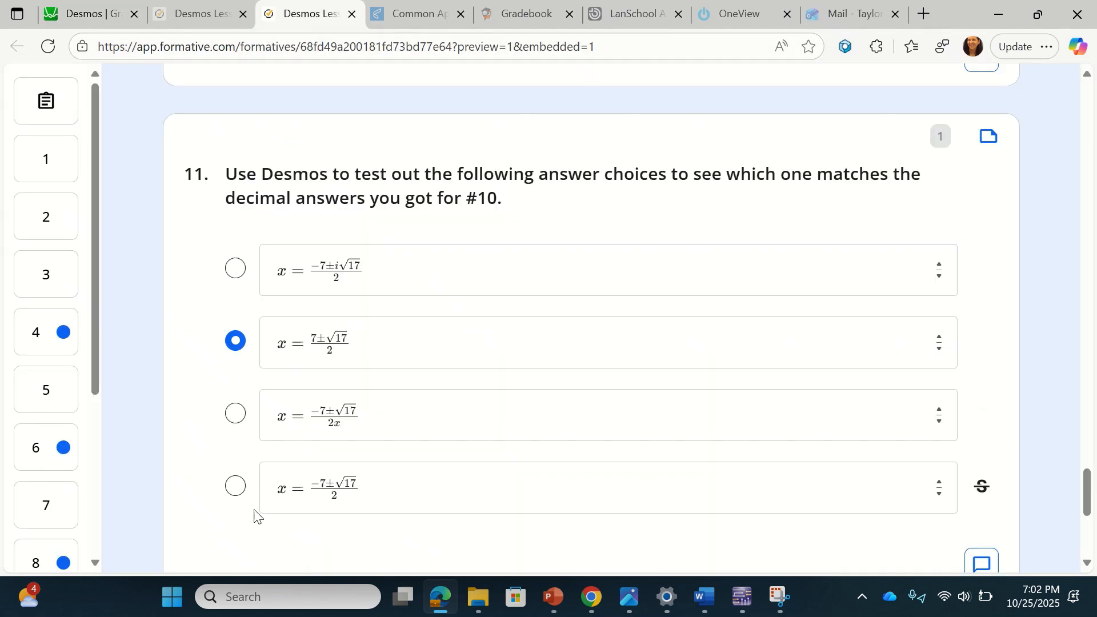
click(235, 487)
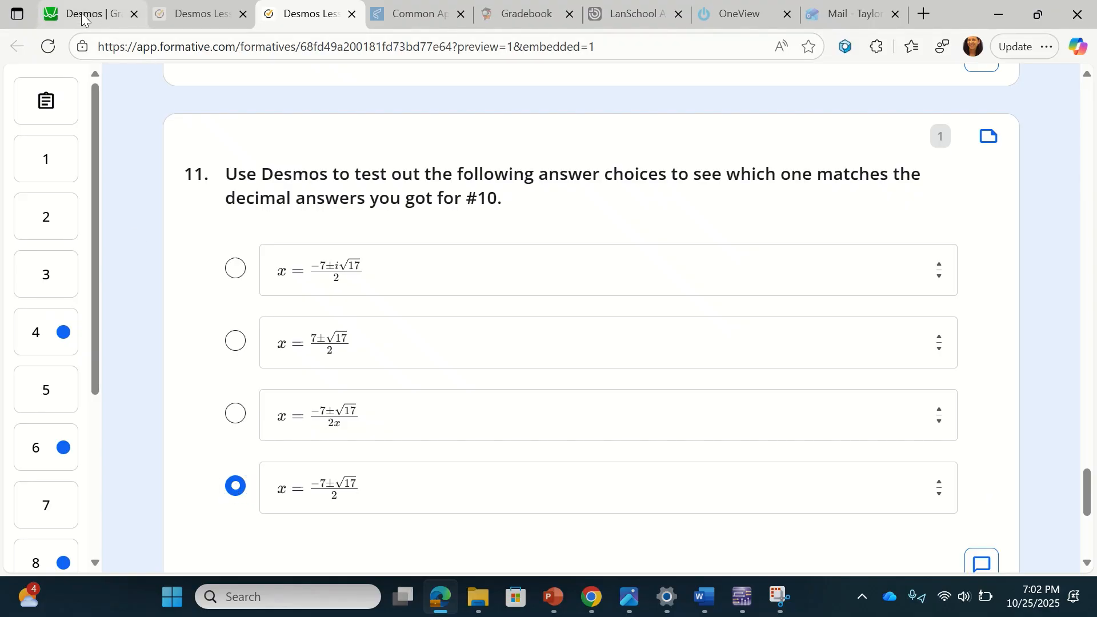
- Test the chosen answer in Desmos by evaluating (−7 − √17)/2 and (−7 + √17)/2 in the last expression
click(101, 21)
click(55, 502)
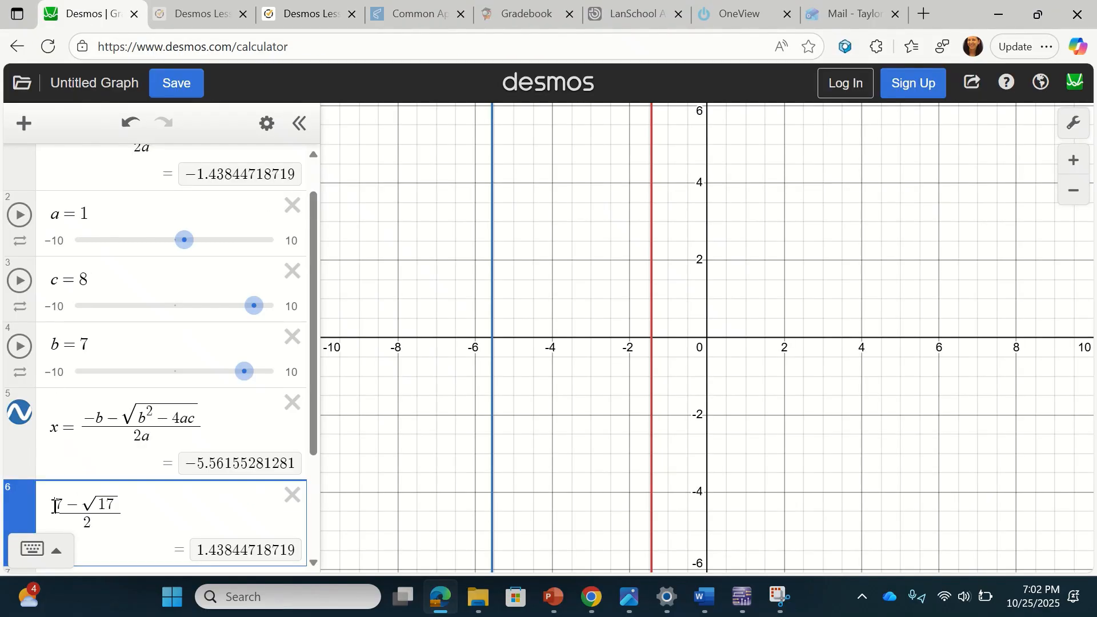
text(-)
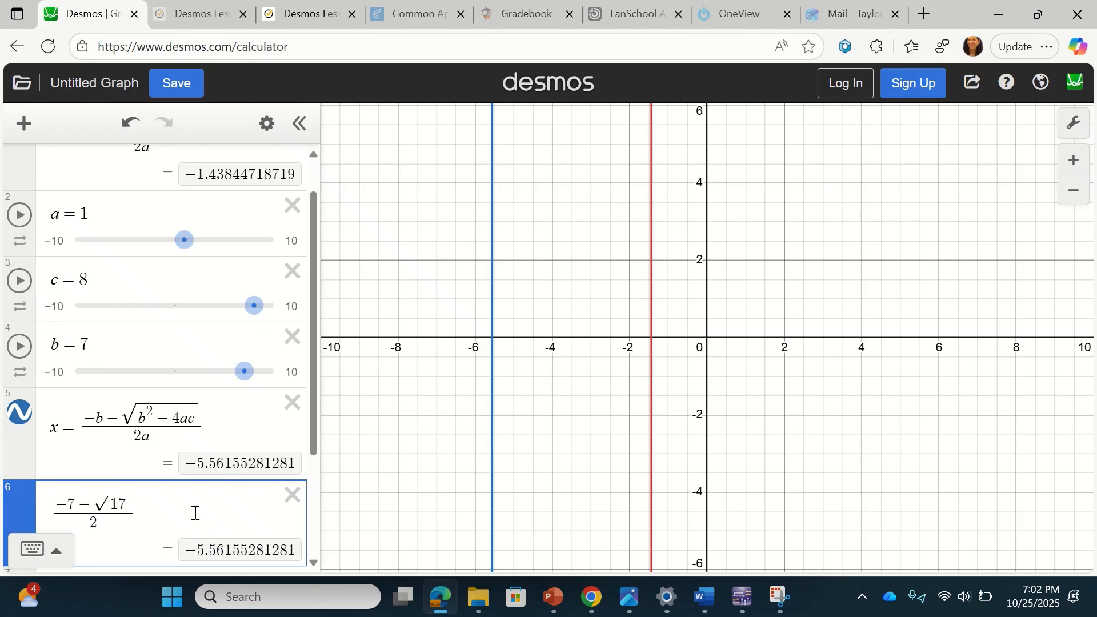
click(94, 507)
key(BackSpace)
text(+)
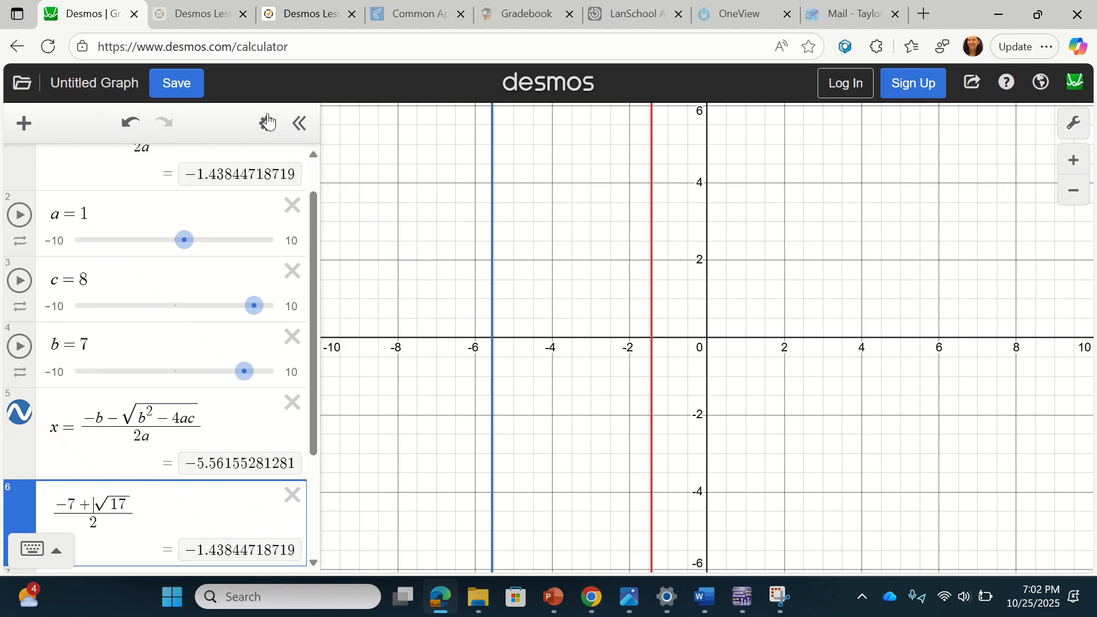
- Return to the Formative assignment, read question 12, and review the questions and answers back to question 1
click(309, 18)
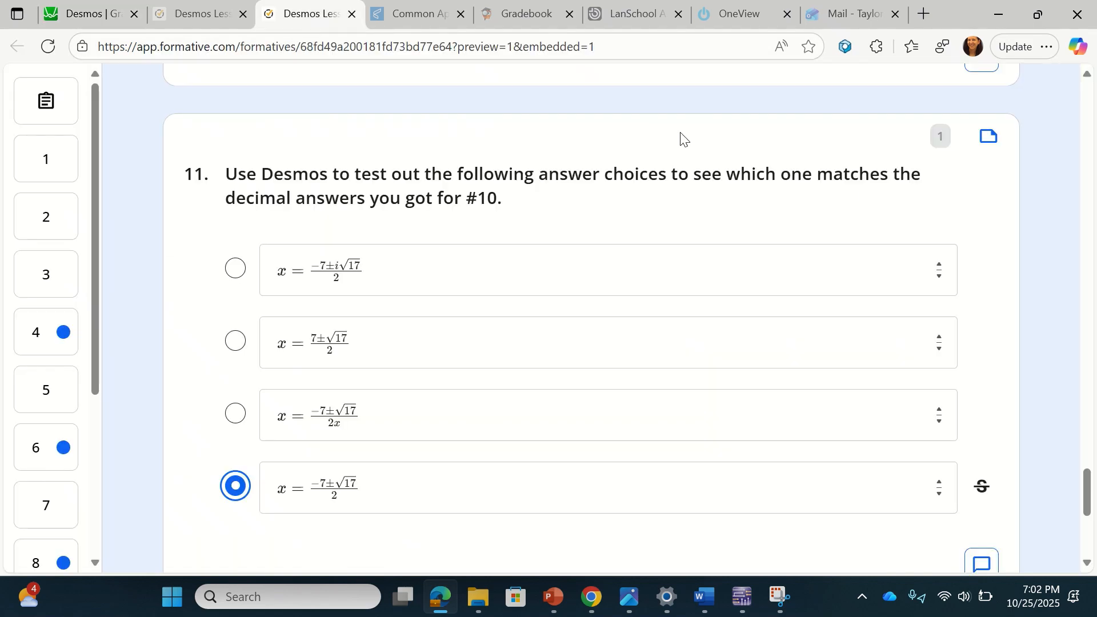
scroll(806, 174, down, 7)
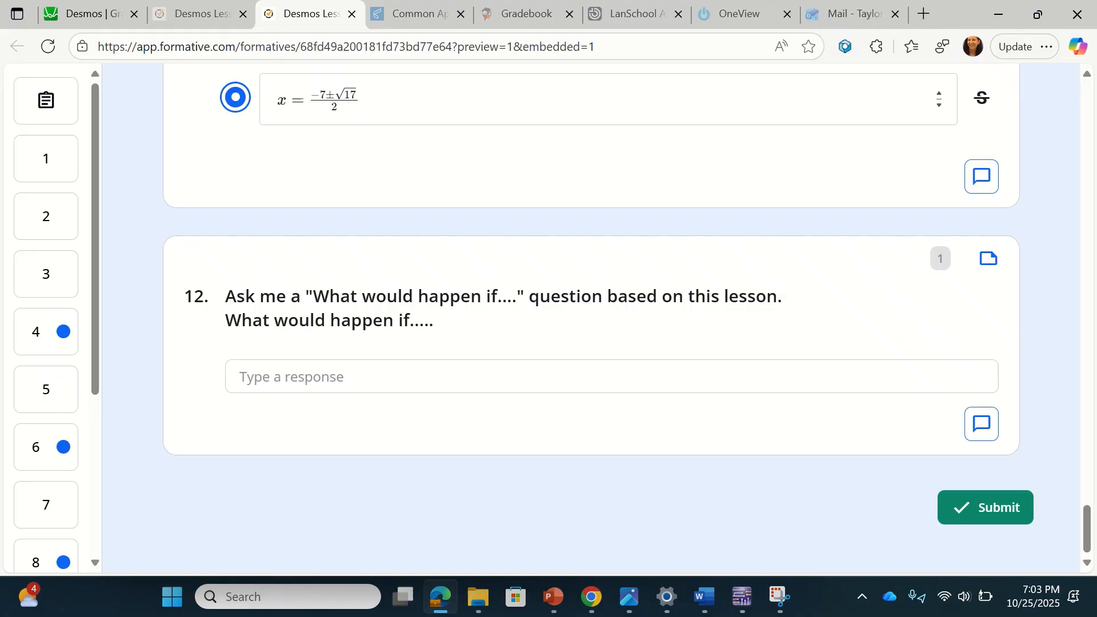
scroll(591, 320, up, 15)
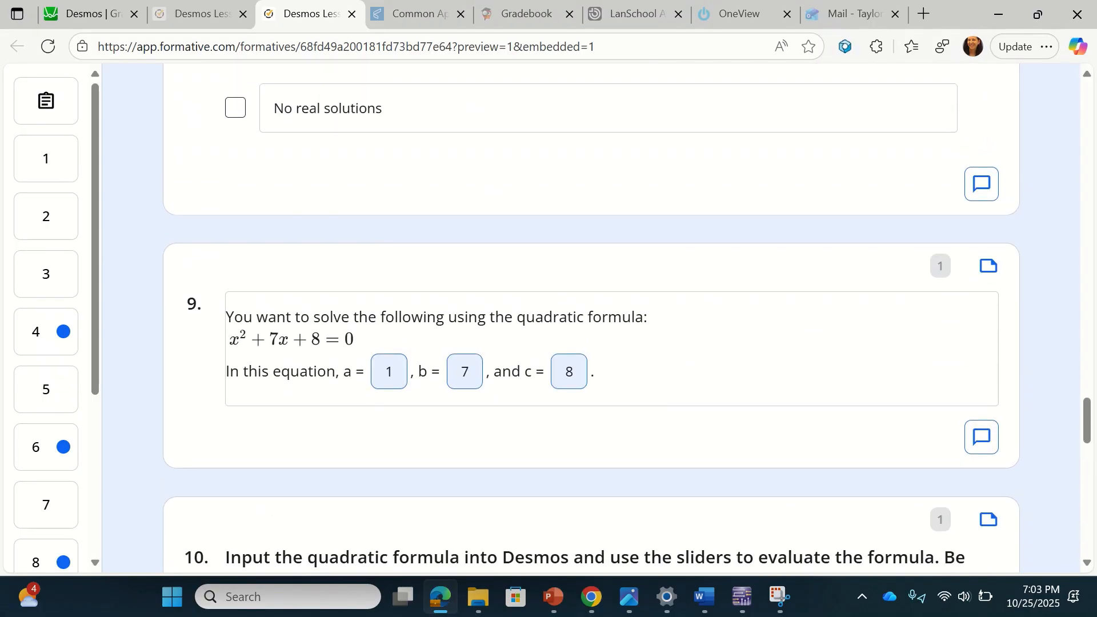
scroll(591, 320, up, 1)
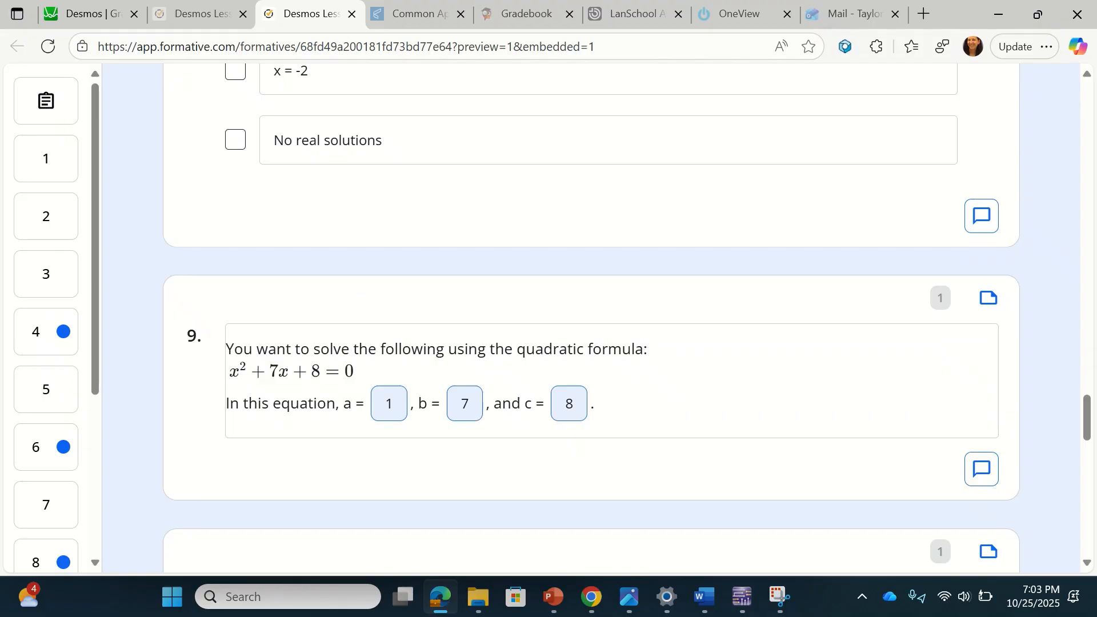
scroll(597, 384, up, 6)
scroll(591, 320, down, 8)
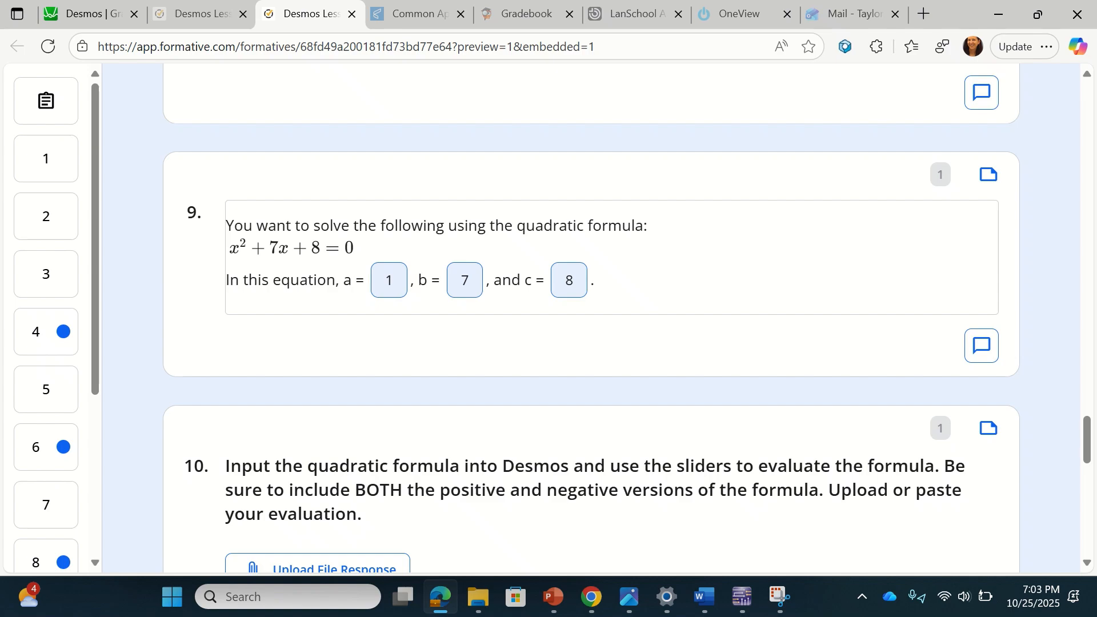
scroll(597, 318, up, 10)
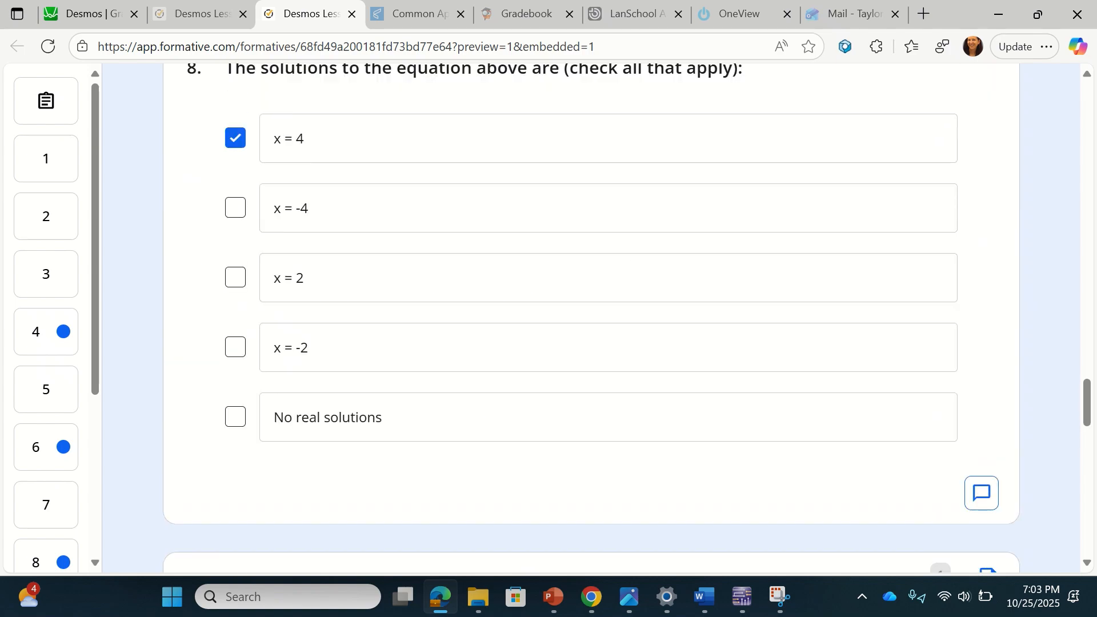
scroll(591, 318, up, 8)
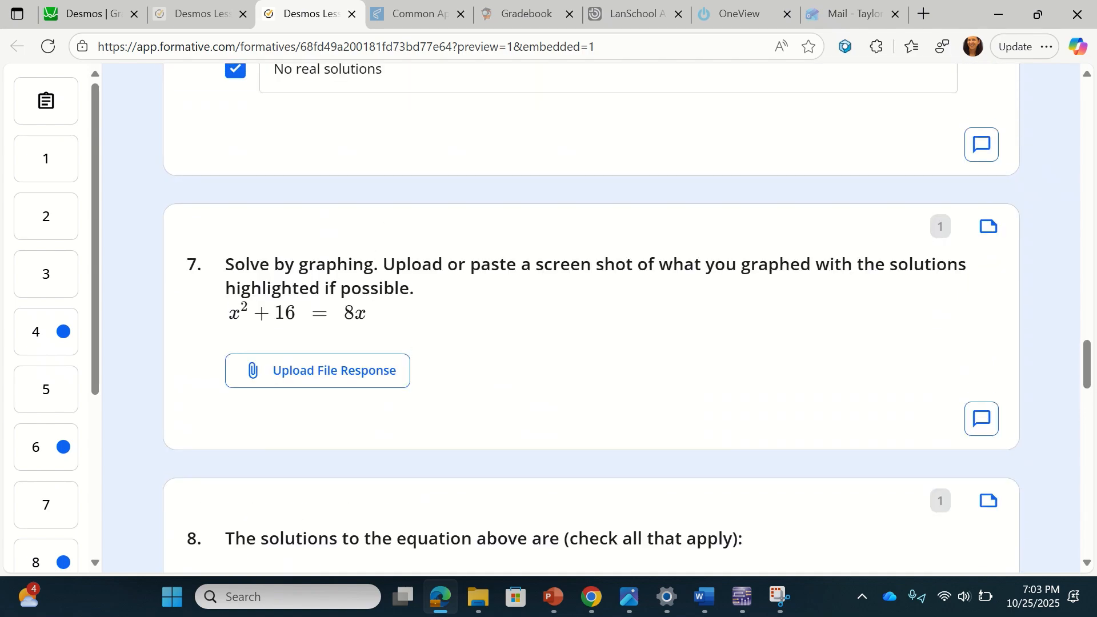
scroll(591, 317, up, 14)
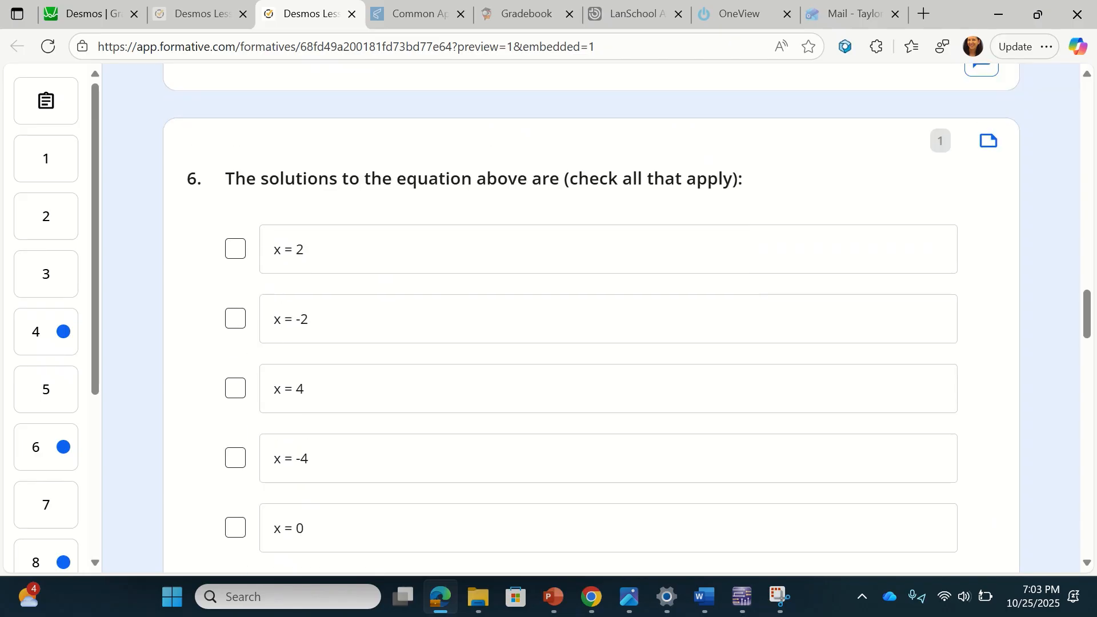
scroll(591, 318, up, 1)
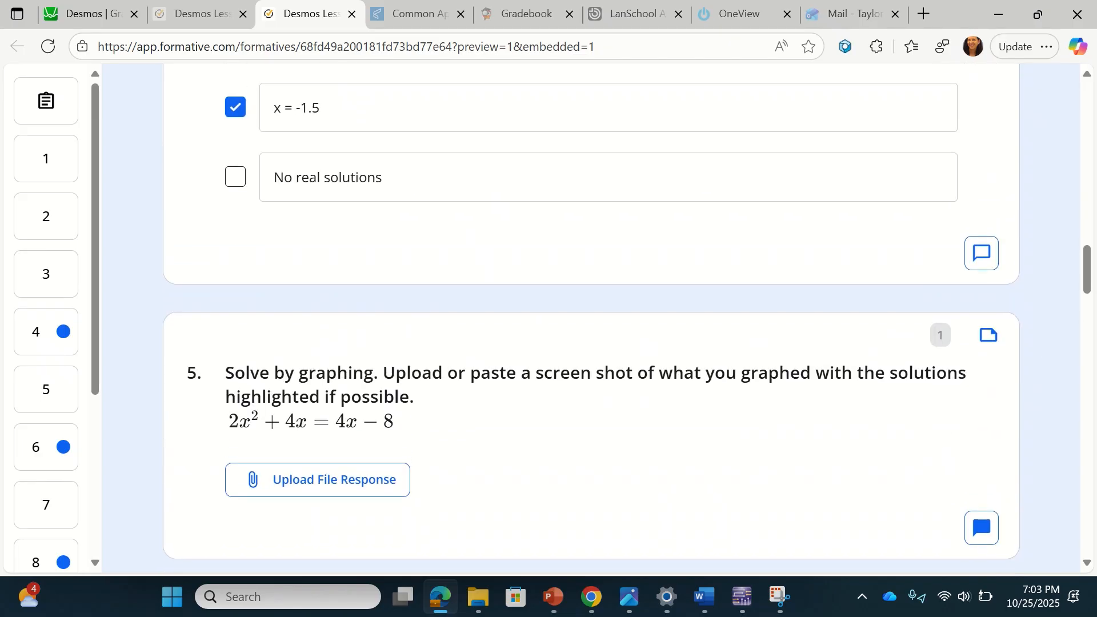
scroll(592, 318, up, 16)
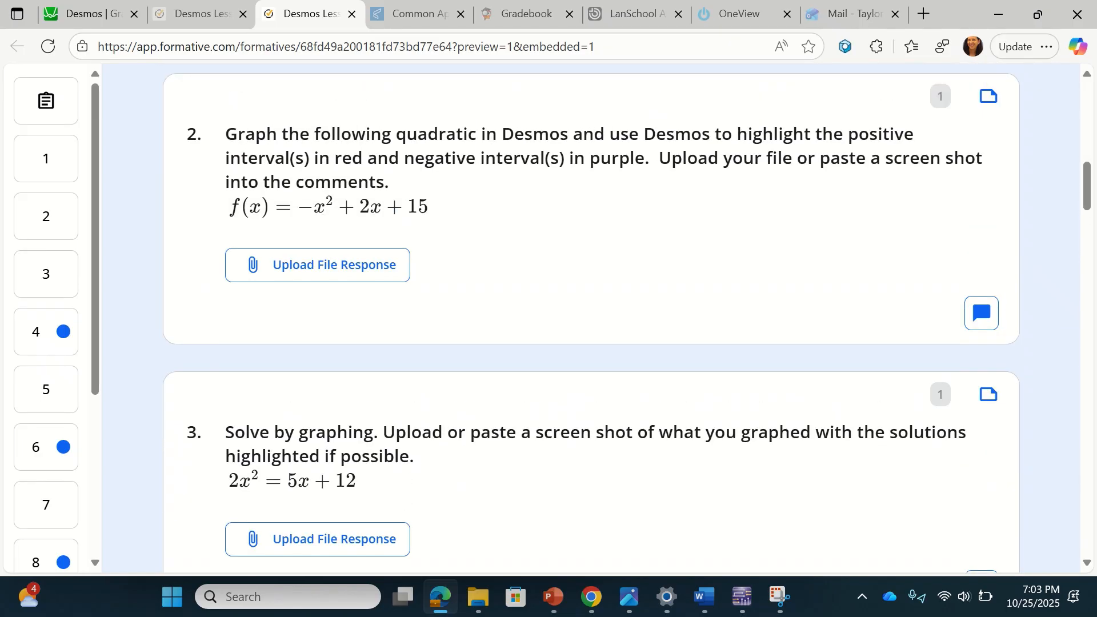
scroll(592, 318, up, 1)
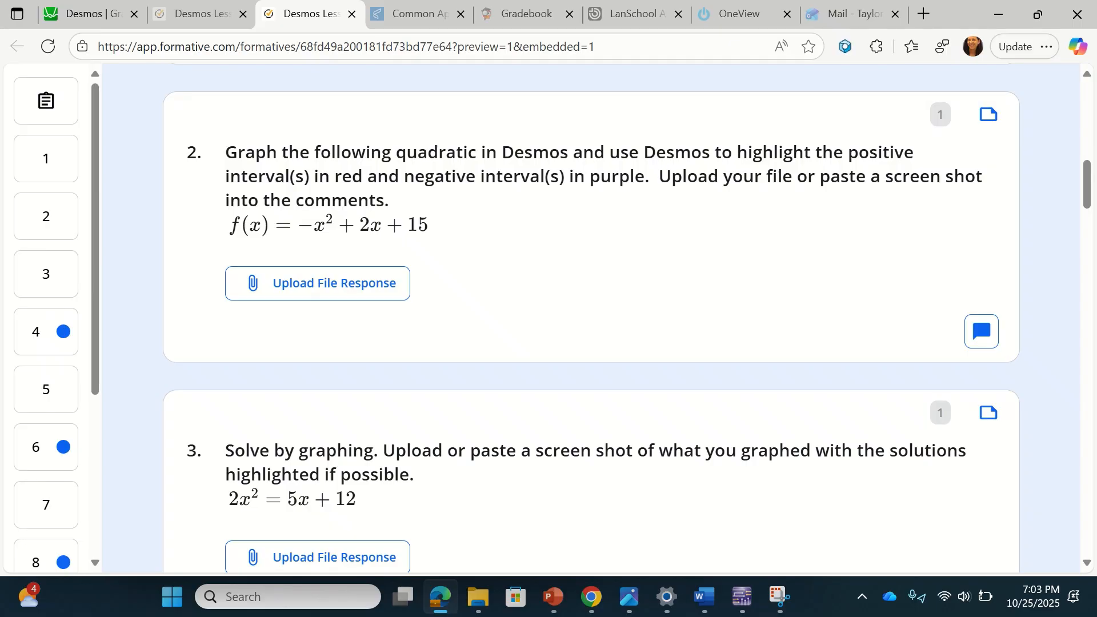
scroll(591, 318, up, 8)
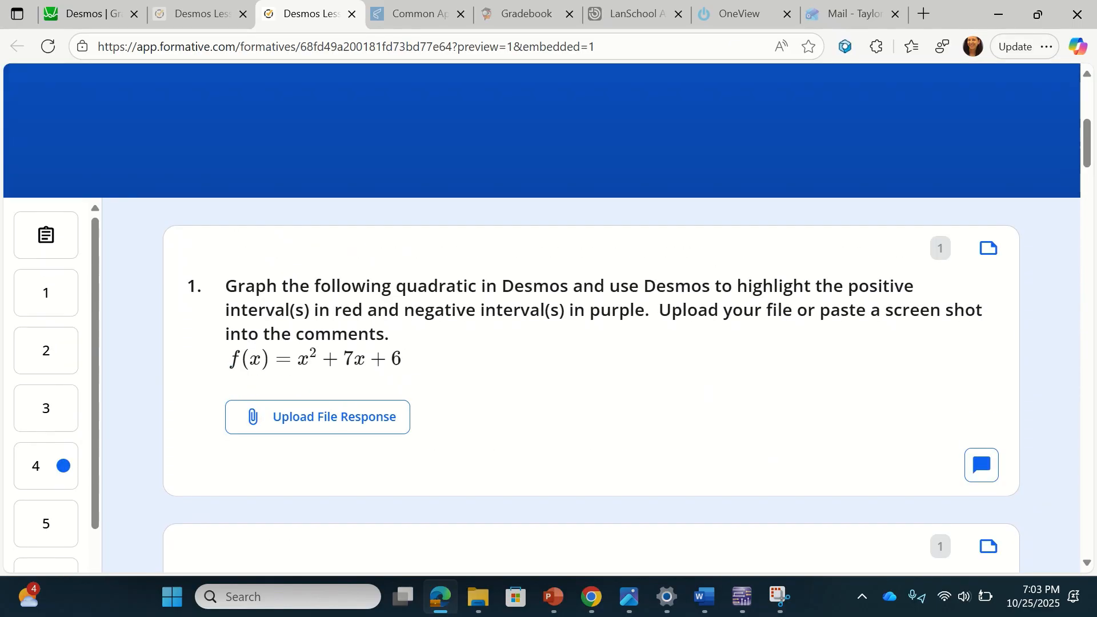
- Look through the assignment from question 1 to question 12, checking the selected answers and the question 11 choices
scroll(591, 318, down, 10)
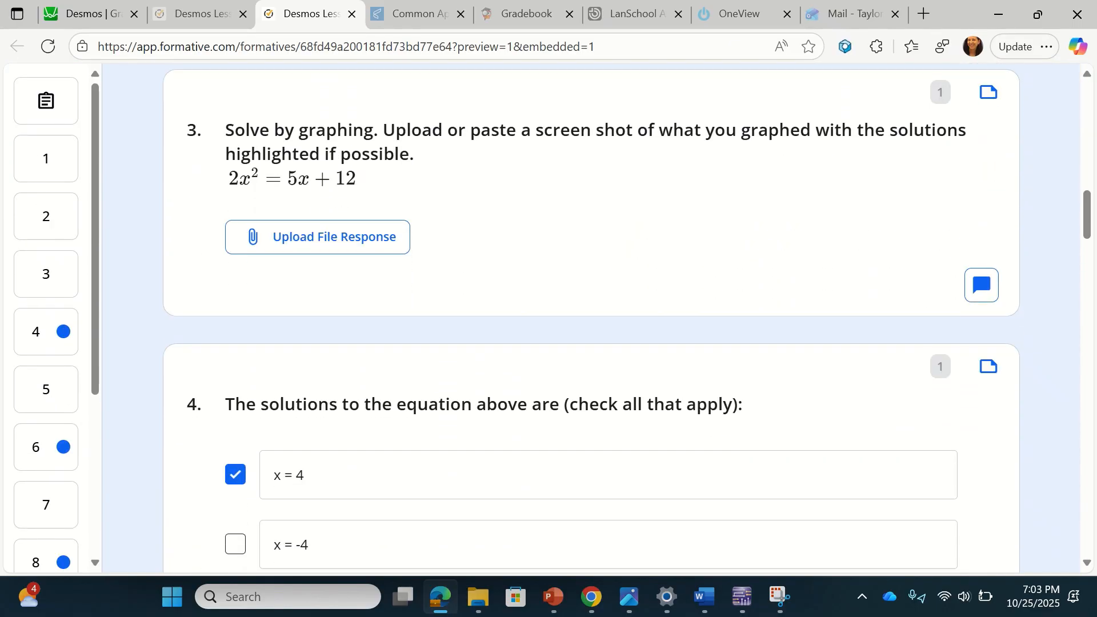
scroll(591, 318, down, 15)
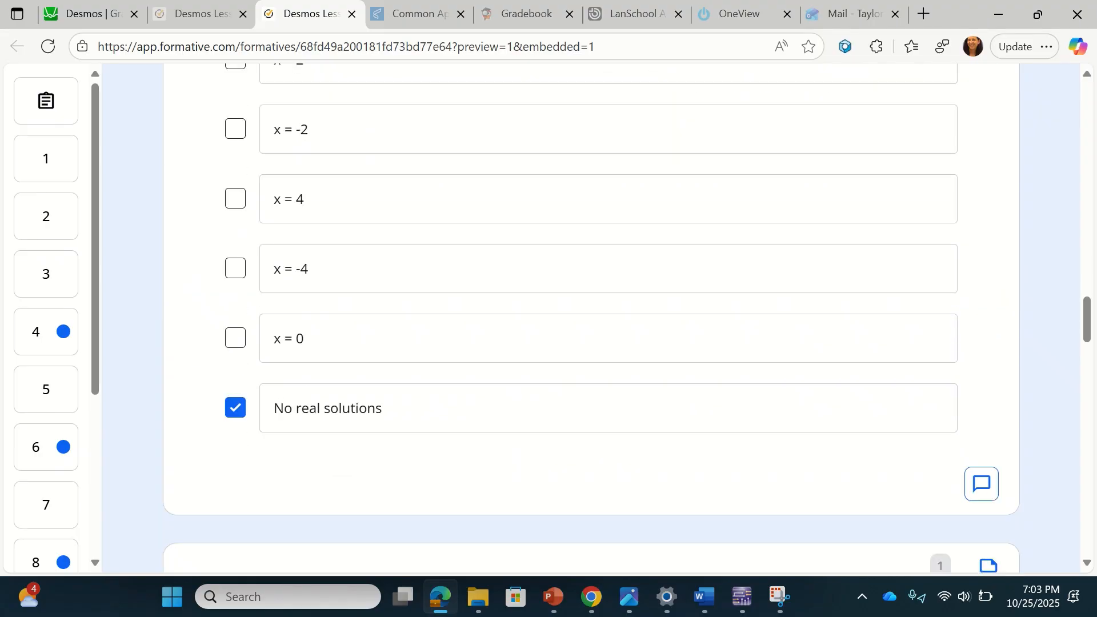
scroll(591, 318, down, 20)
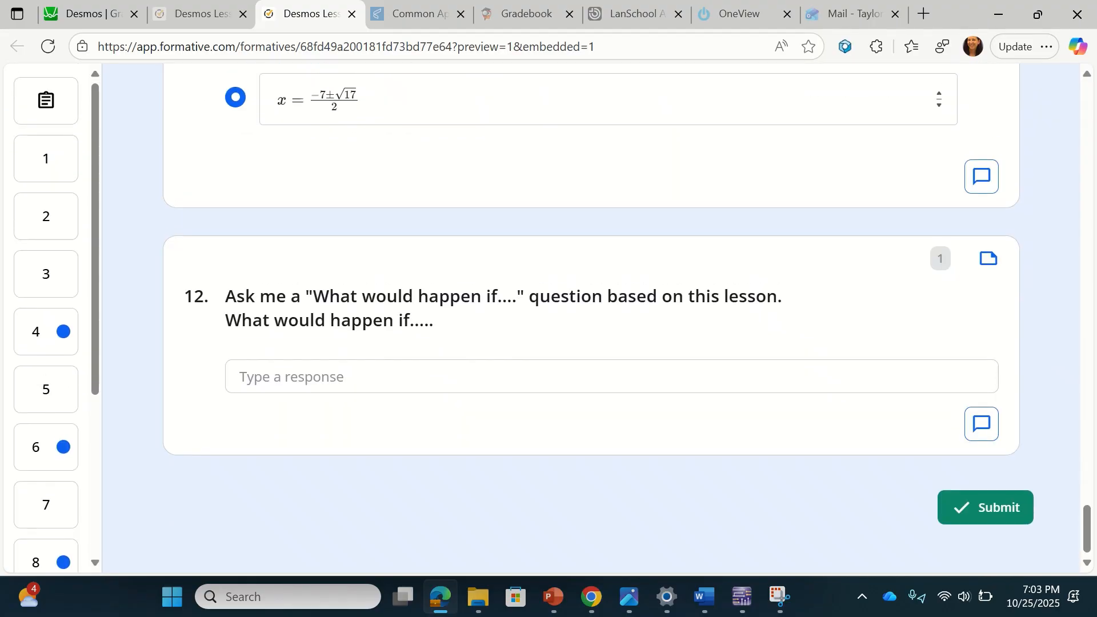
scroll(592, 318, up, 2)
scroll(592, 318, up, 2)
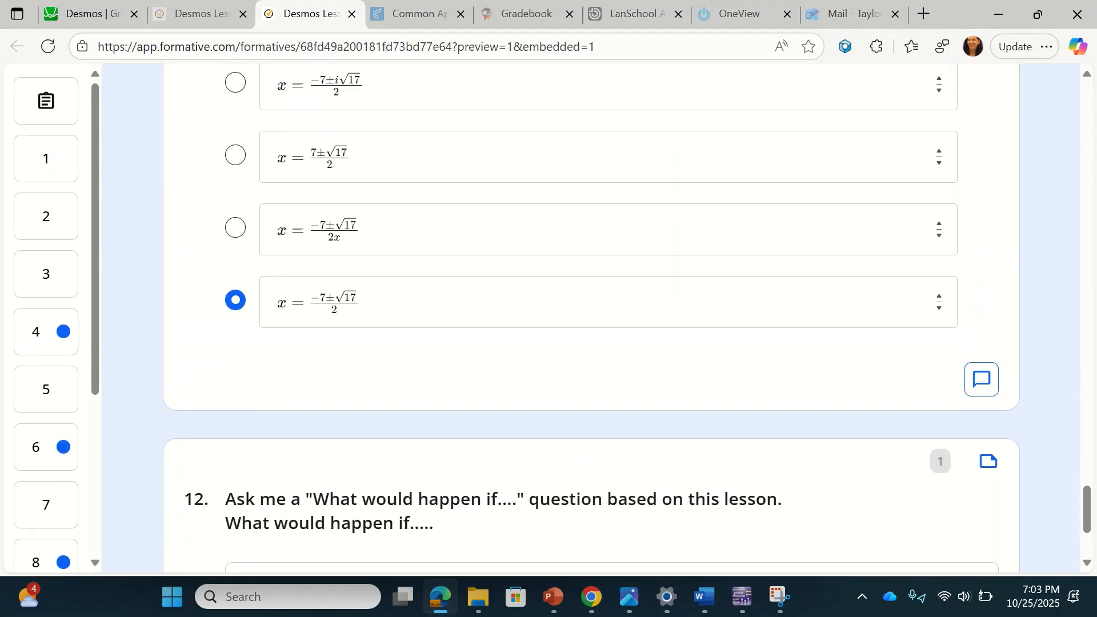
scroll(592, 318, down, 2)
scroll(591, 317, up, 7)
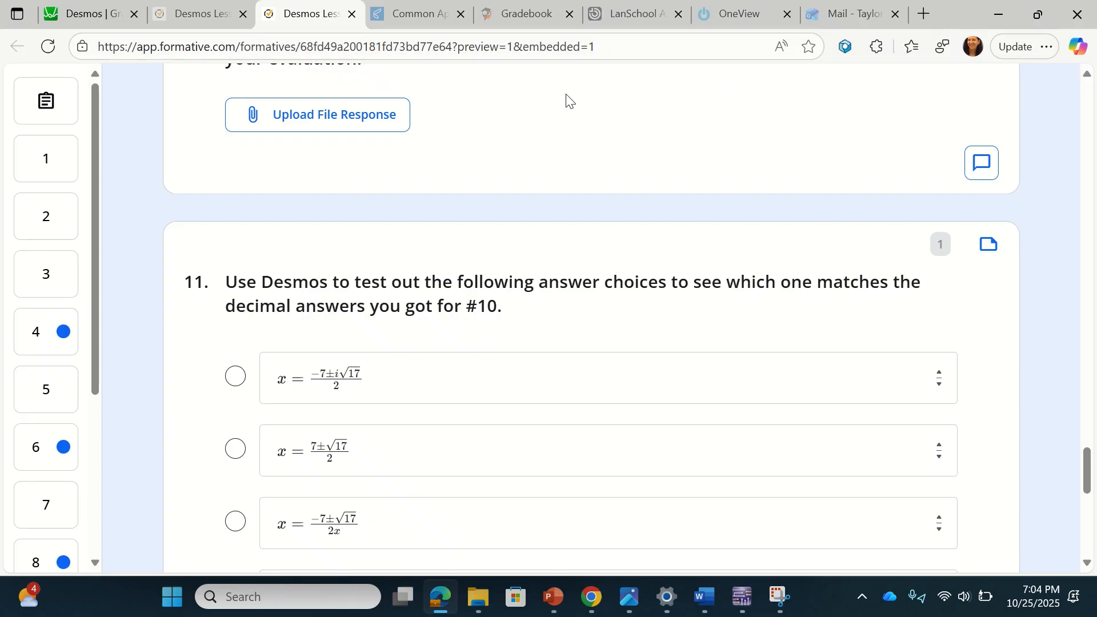
mouse_move(446, 5)
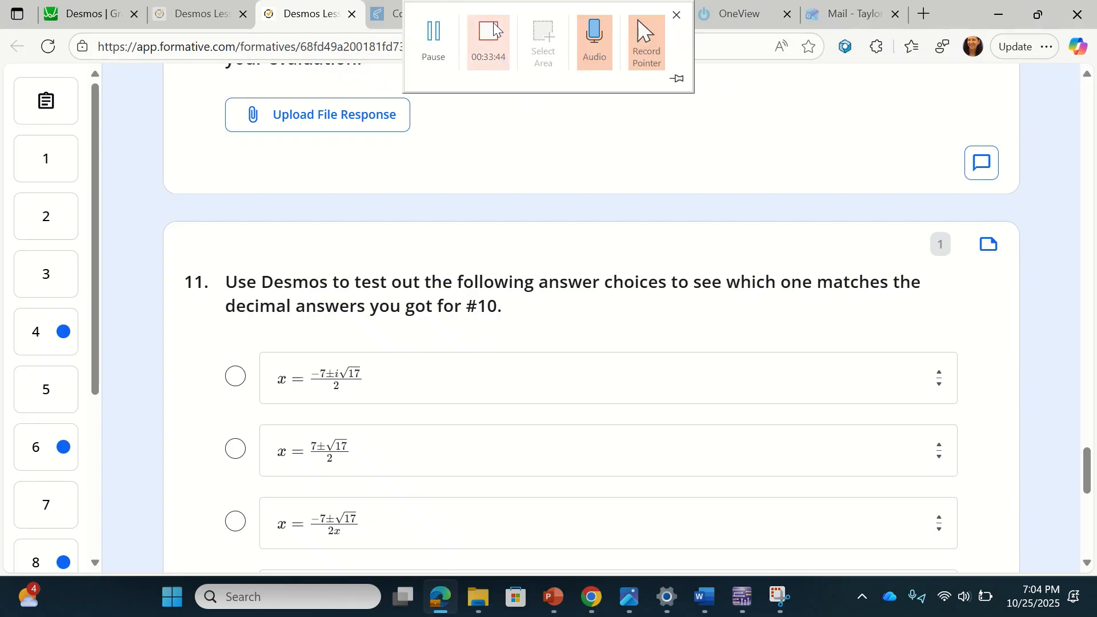